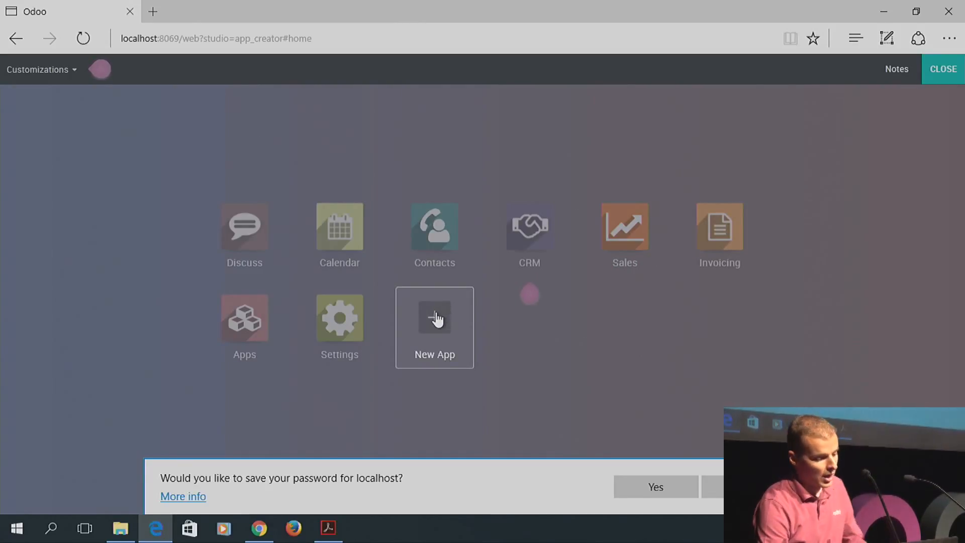
Begin a new app and name it 'Academy app'
{"action": "left_click", "coordinate": [438, 317]}
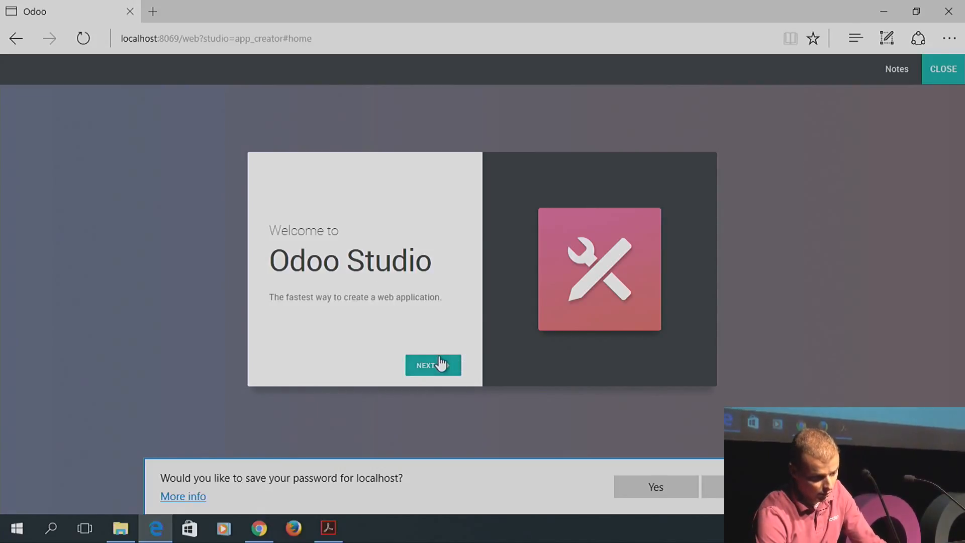
{"action": "left_click", "coordinate": [431, 373]}
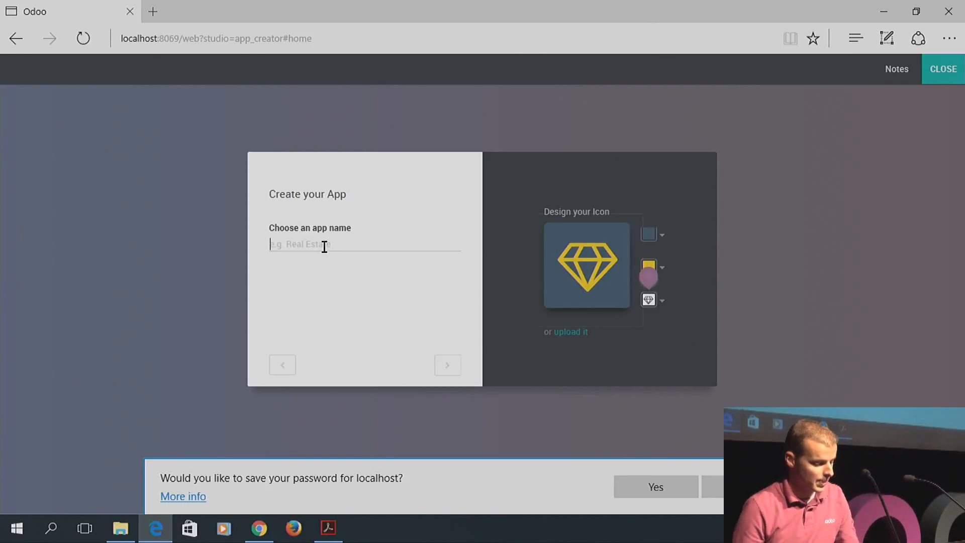
{"action": "type", "text": "Academ"}
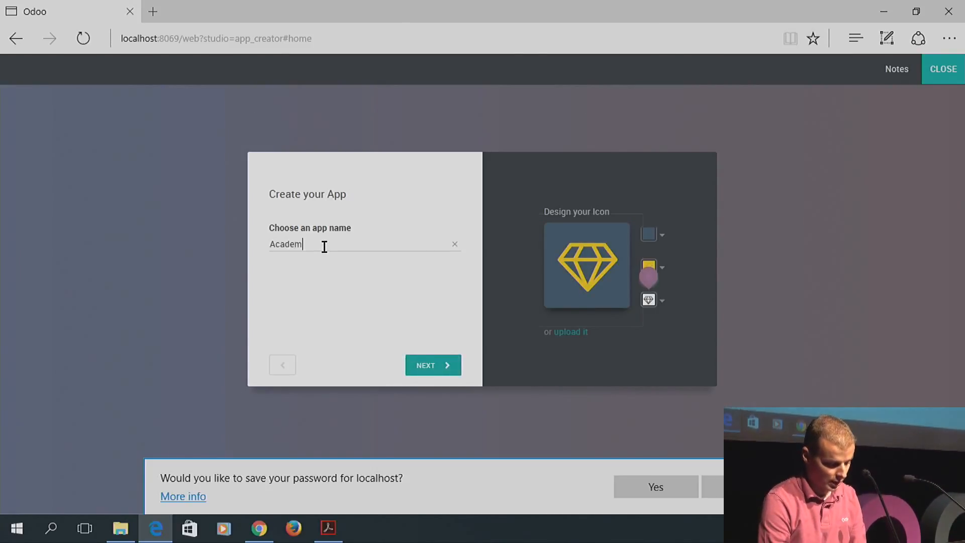
{"action": "type", "text": "y app"}
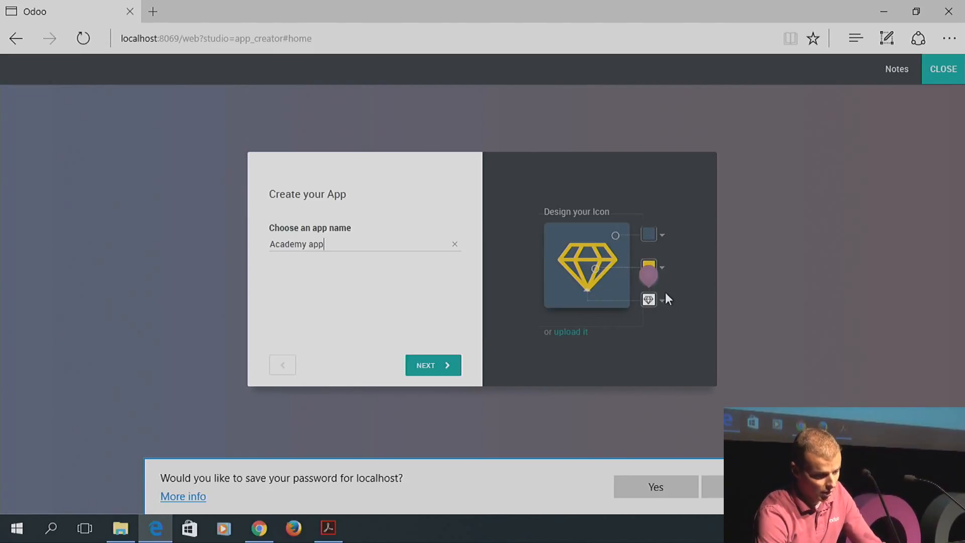
Upload odooacademy.jpg as the app's icon
{"action": "left_click", "coordinate": [575, 332]}
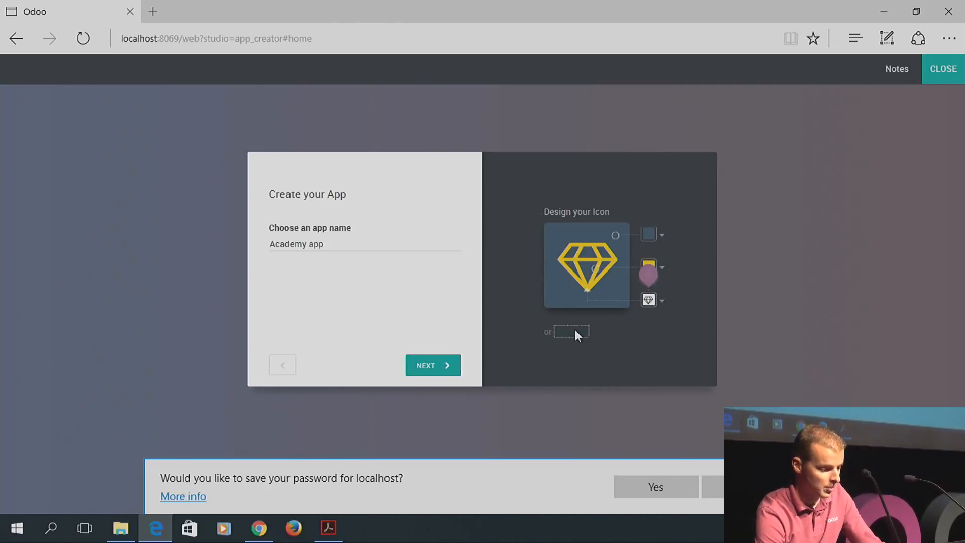
{"action": "left_click", "coordinate": [174, 209]}
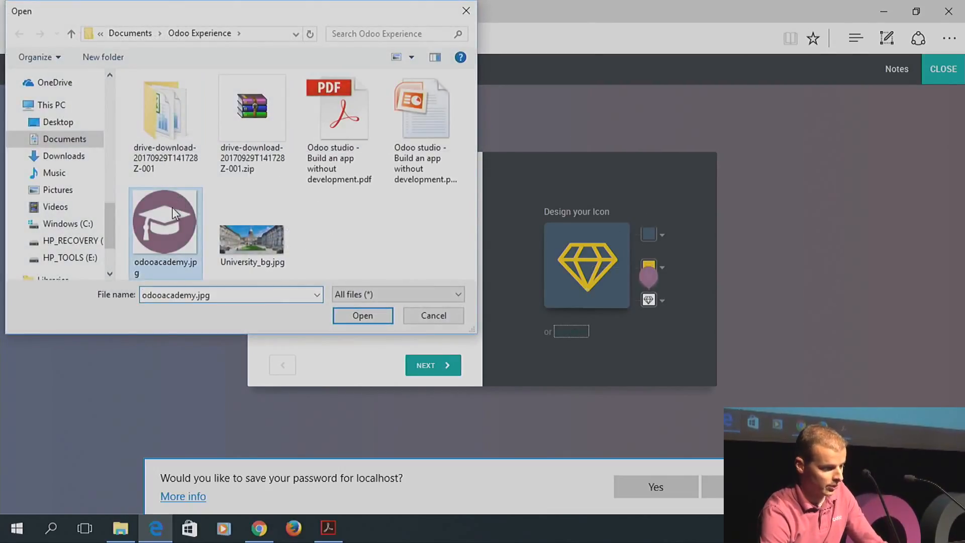
{"action": "left_click", "coordinate": [363, 316]}
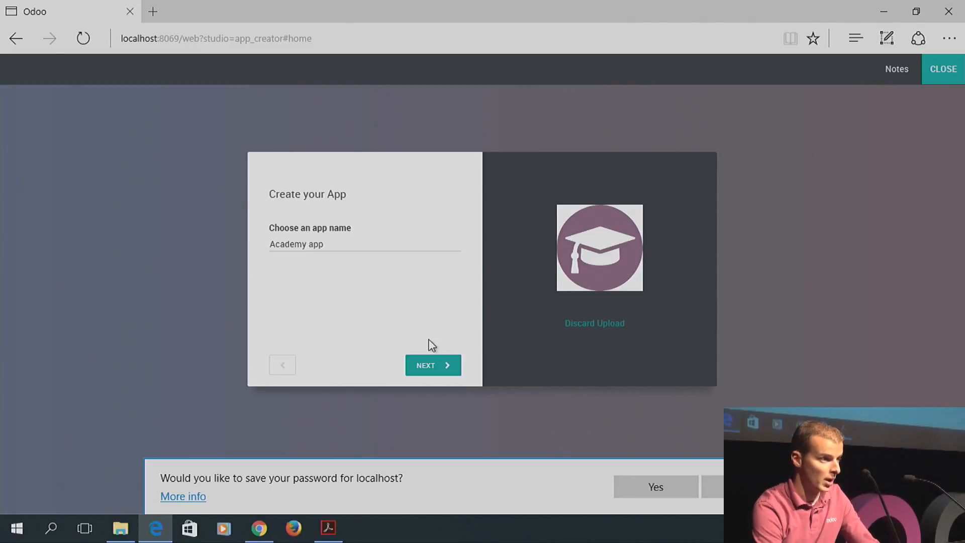
Name the first object 'Courses', create the app, and close Studio
{"action": "left_click", "coordinate": [428, 368]}
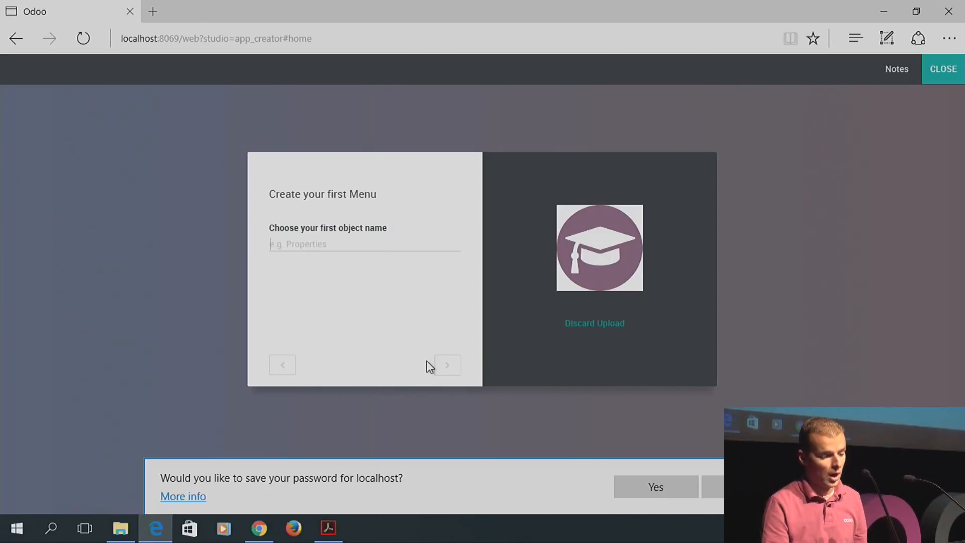
{"action": "type", "text": "Courses"}
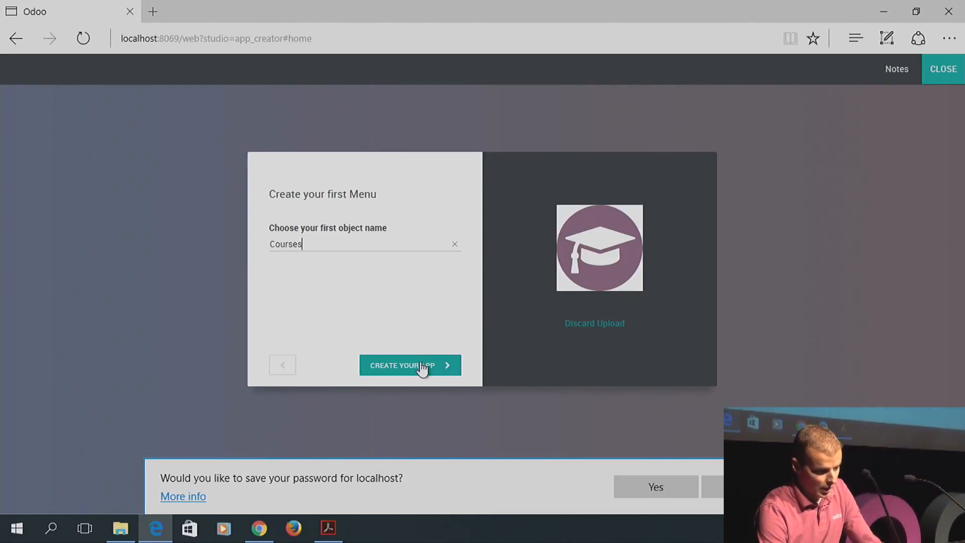
{"action": "left_click", "coordinate": [412, 365]}
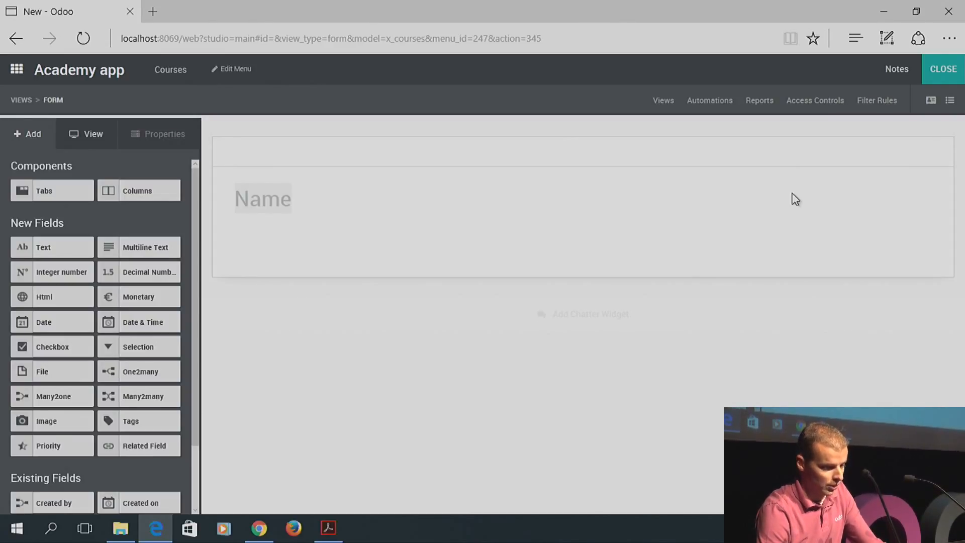
{"action": "left_click", "coordinate": [941, 75]}
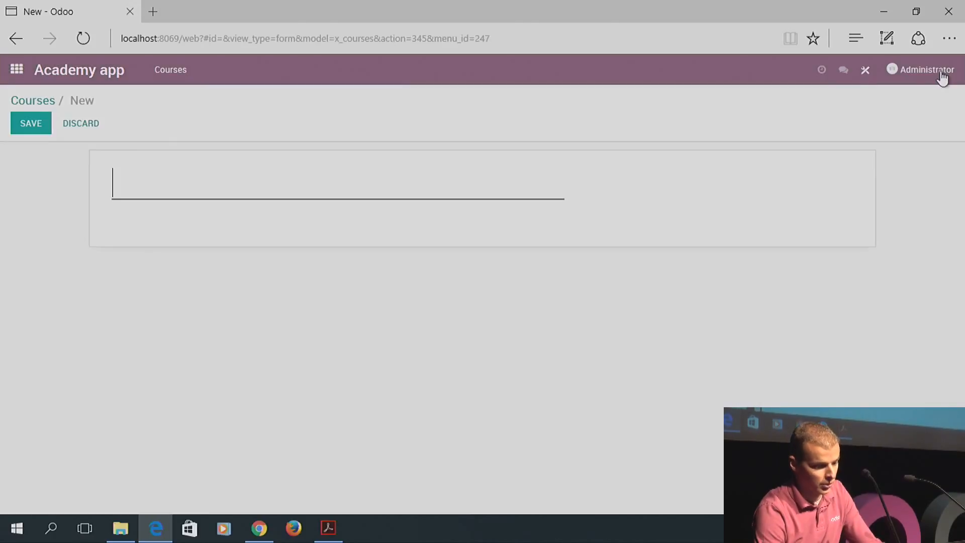
Open Academy app to start a course, then open the Administrator contact in Contacts
{"action": "left_click", "coordinate": [16, 70]}
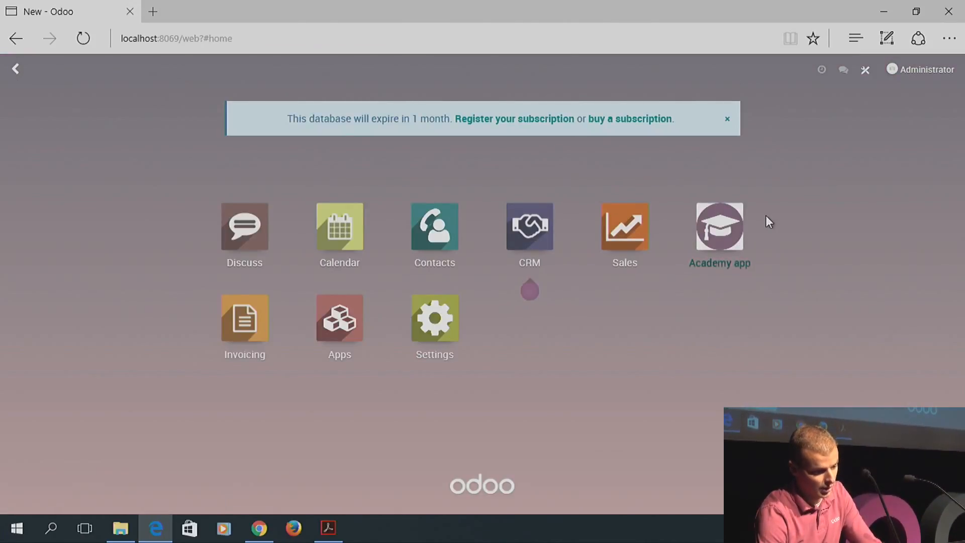
{"action": "left_click", "coordinate": [723, 230]}
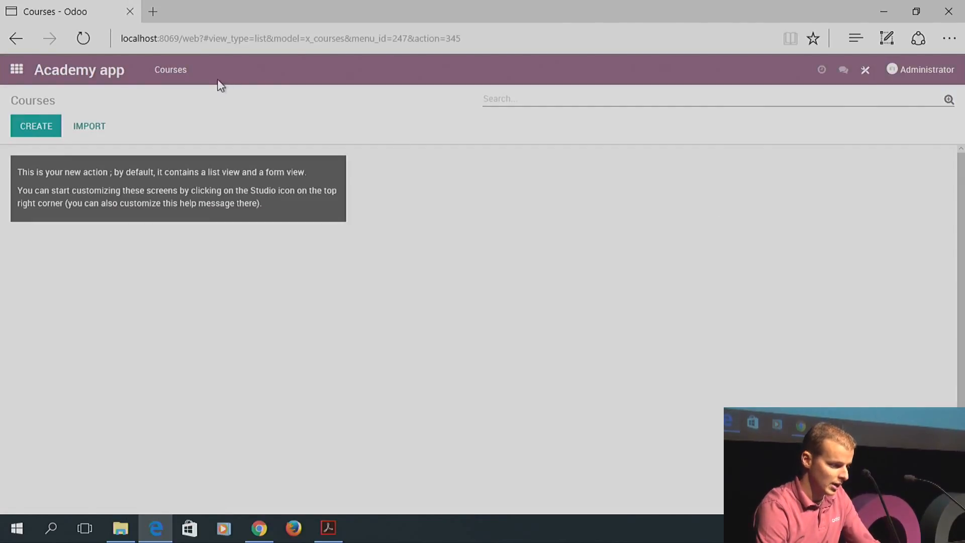
{"action": "left_click", "coordinate": [29, 136]}
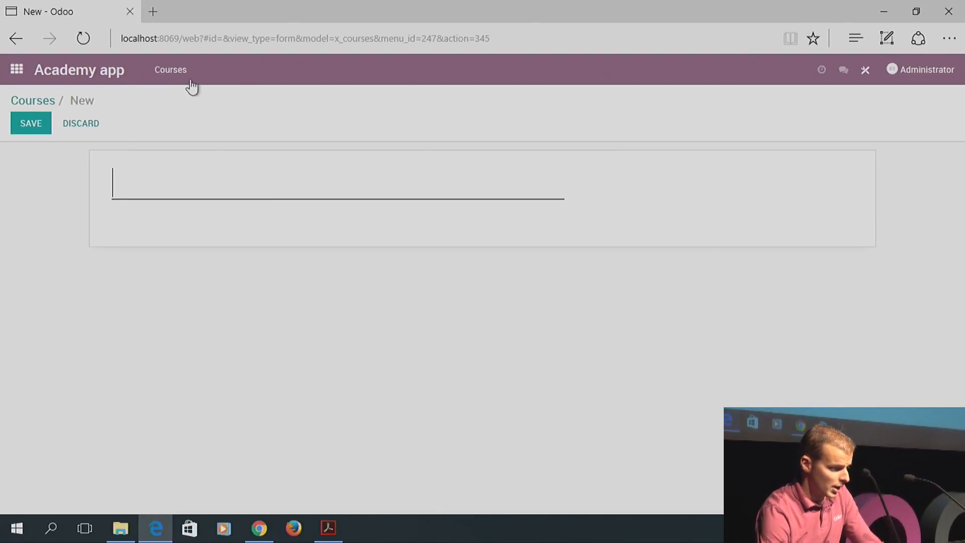
{"action": "left_click", "coordinate": [24, 70]}
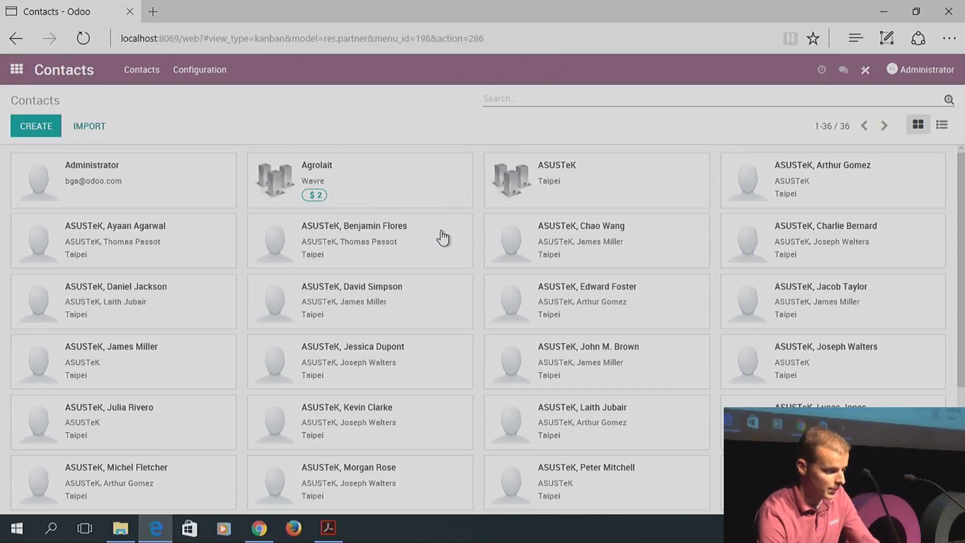
{"action": "left_click", "coordinate": [145, 180]}
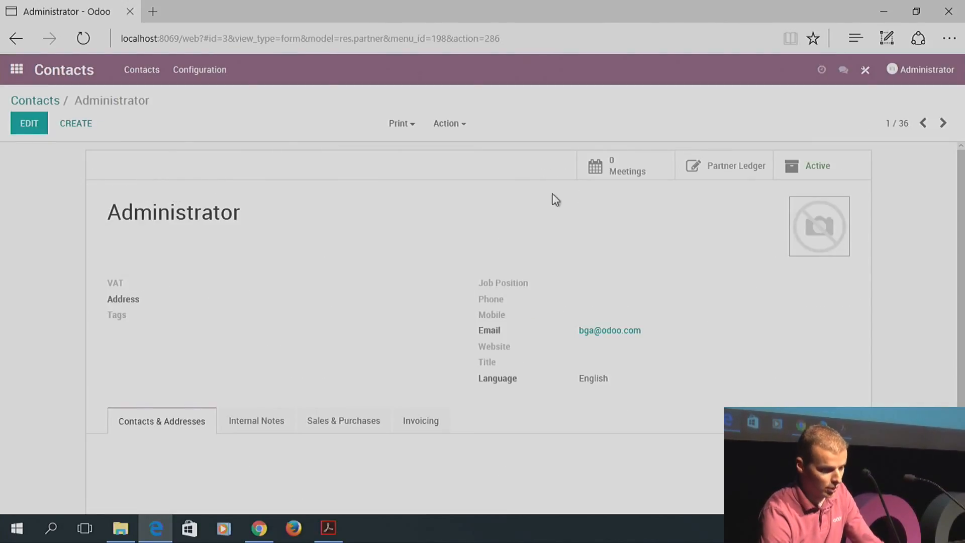
In Studio, add a new notebook page to the contact form labelled 'Academy'
{"action": "left_click", "coordinate": [865, 76]}
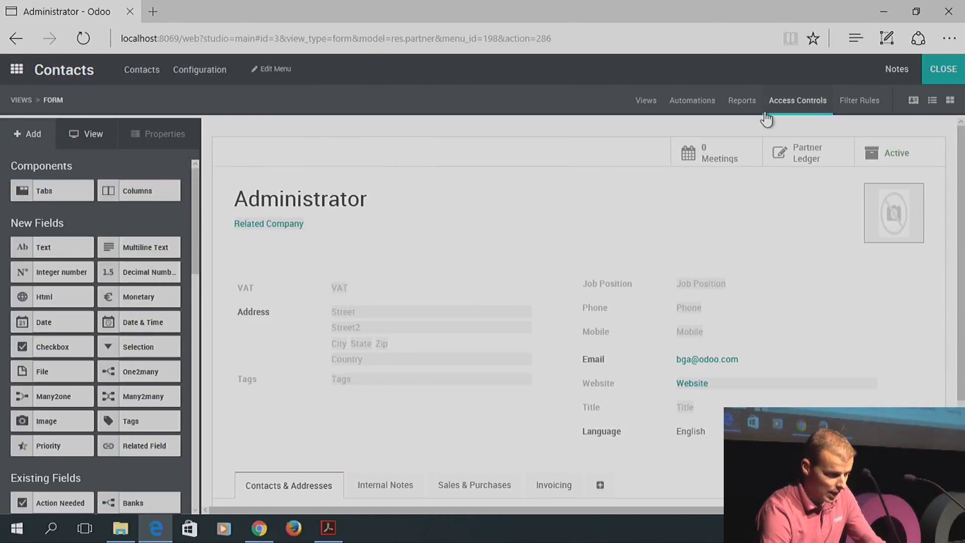
{"action": "left_click", "coordinate": [600, 486]}
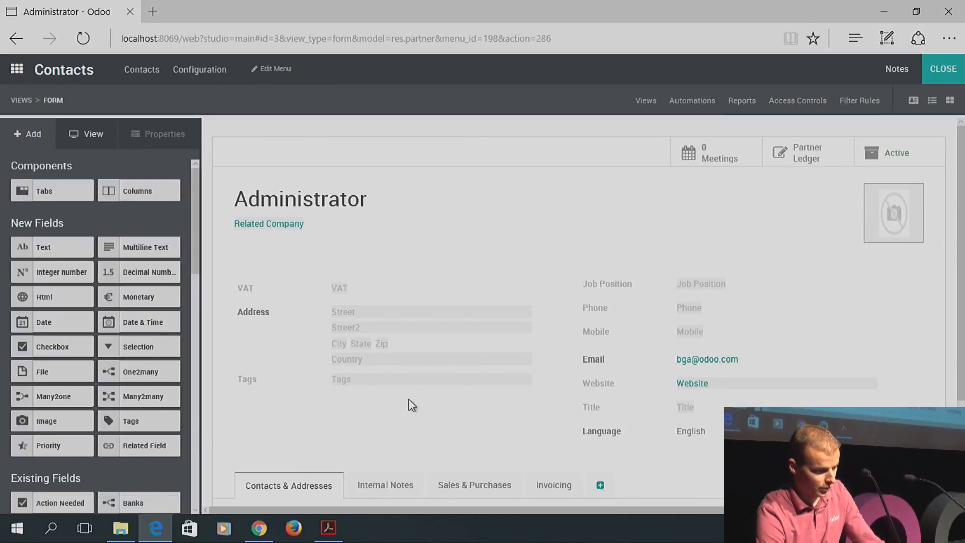
{"action": "left_click", "coordinate": [605, 495]}
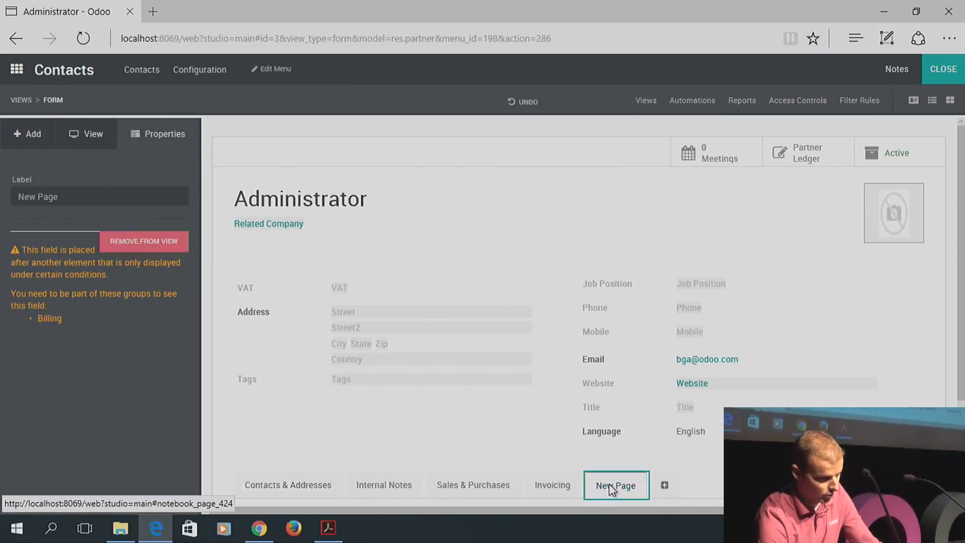
{"action": "left_click_drag", "start_coordinate": [88, 200], "coordinate": [20, 203]}
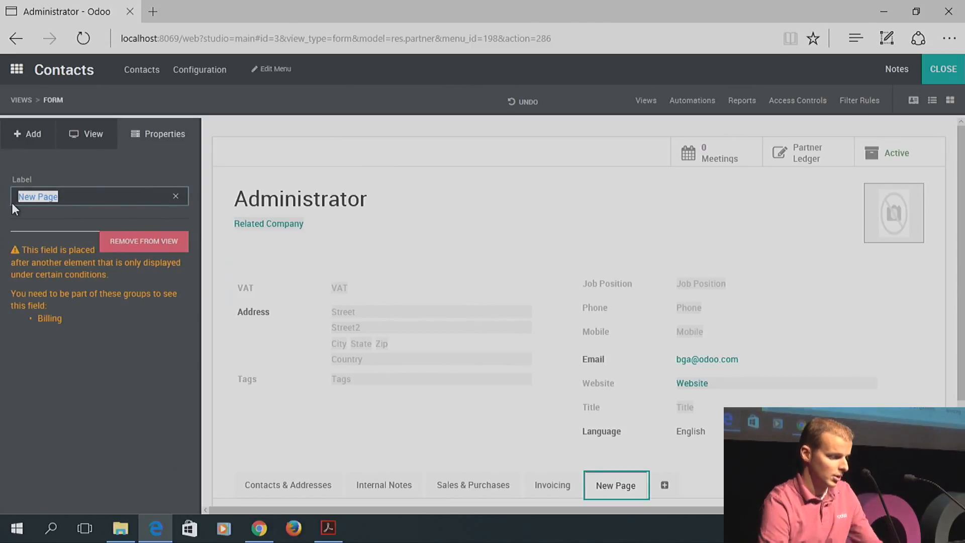
{"action": "type", "text": "Academy"}
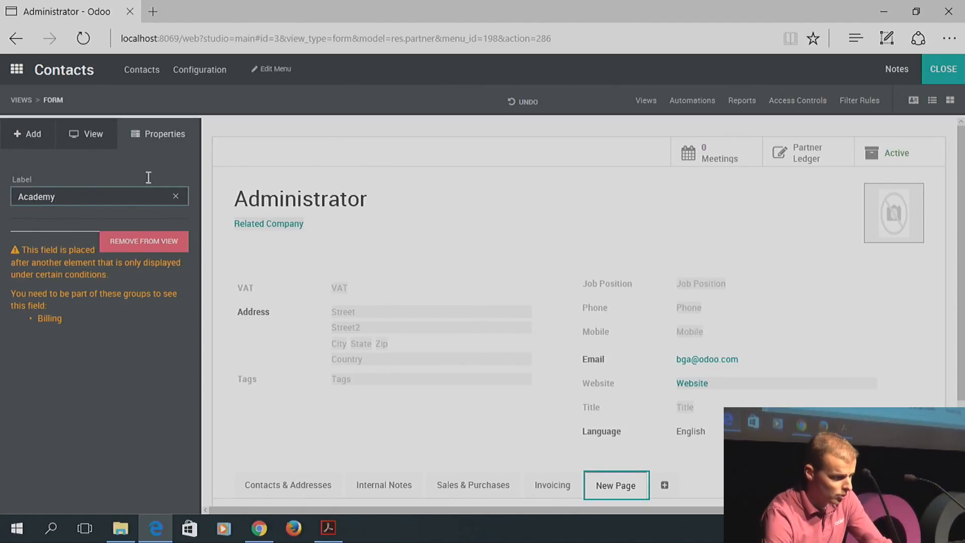
{"action": "left_click", "coordinate": [34, 137]}
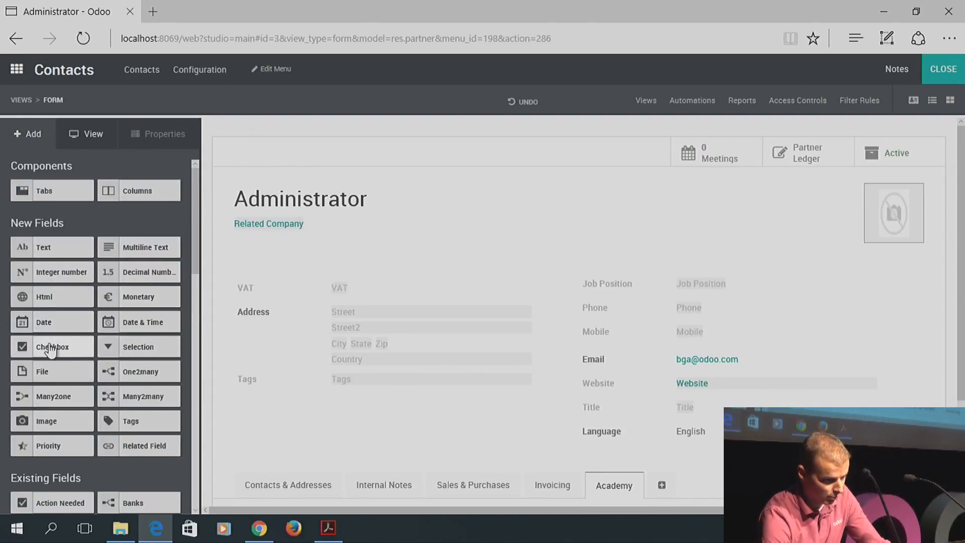
Drop a checkbox field into the Academy tab and label it 'Teacher'
{"action": "scroll", "coordinate": [654, 251], "scroll_direction": "down", "scroll_amount": 1}
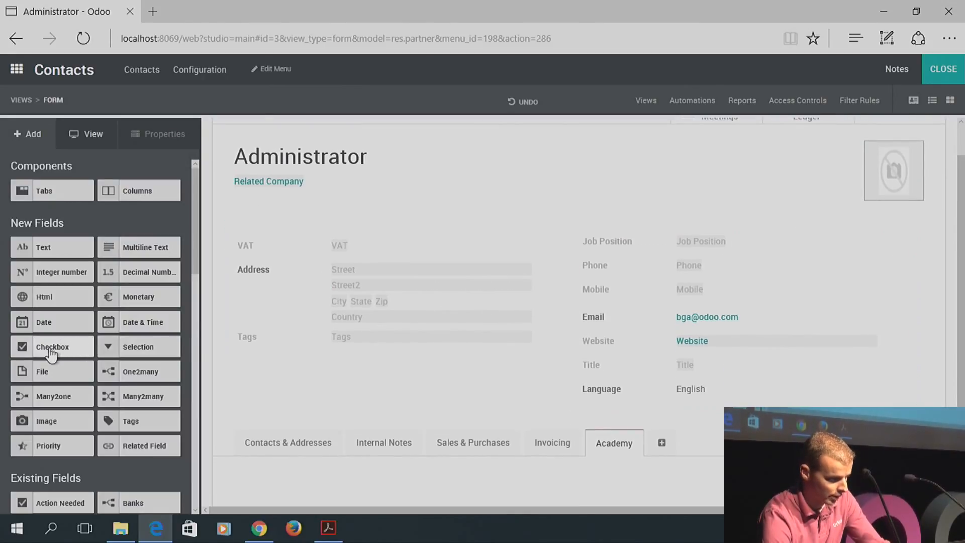
{"action": "left_click_drag", "start_coordinate": [51, 356], "coordinate": [293, 496]}
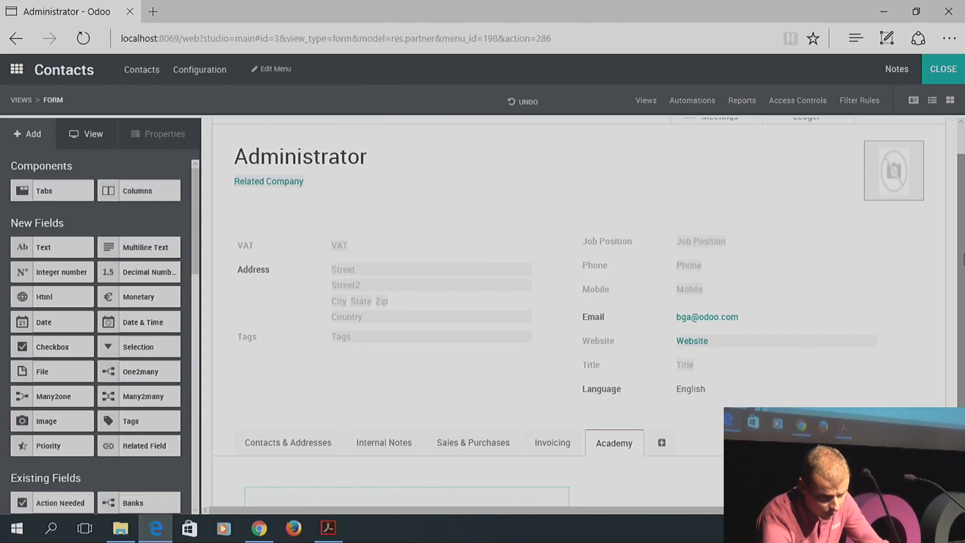
{"action": "left_click_drag", "start_coordinate": [962, 258], "coordinate": [963, 312]}
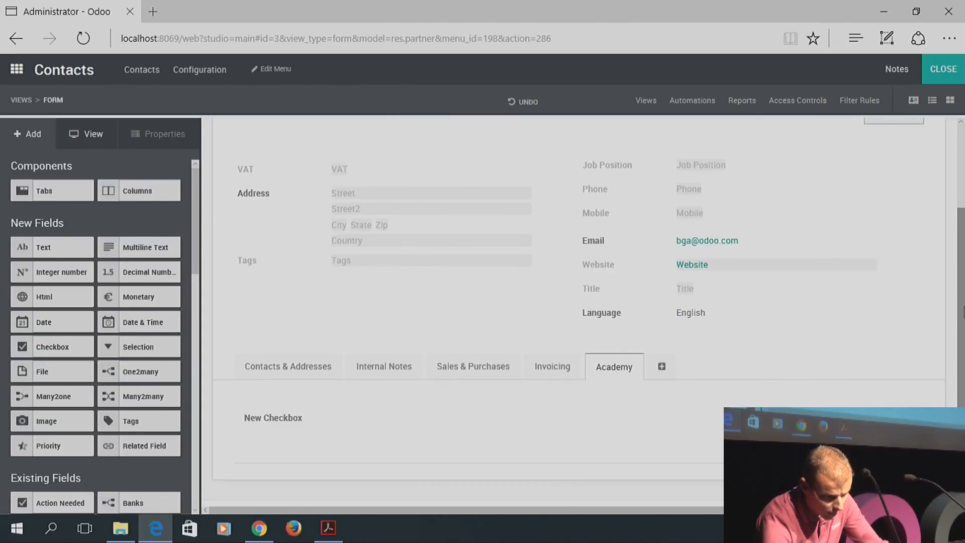
{"action": "left_click", "coordinate": [293, 429]}
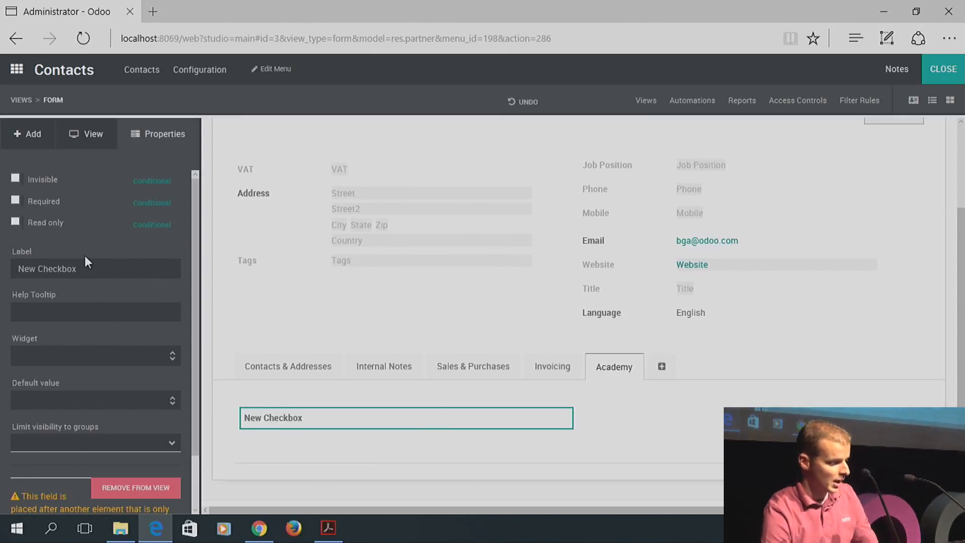
{"action": "left_click_drag", "start_coordinate": [84, 268], "coordinate": [16, 267]}
{"action": "type", "text": "T"}
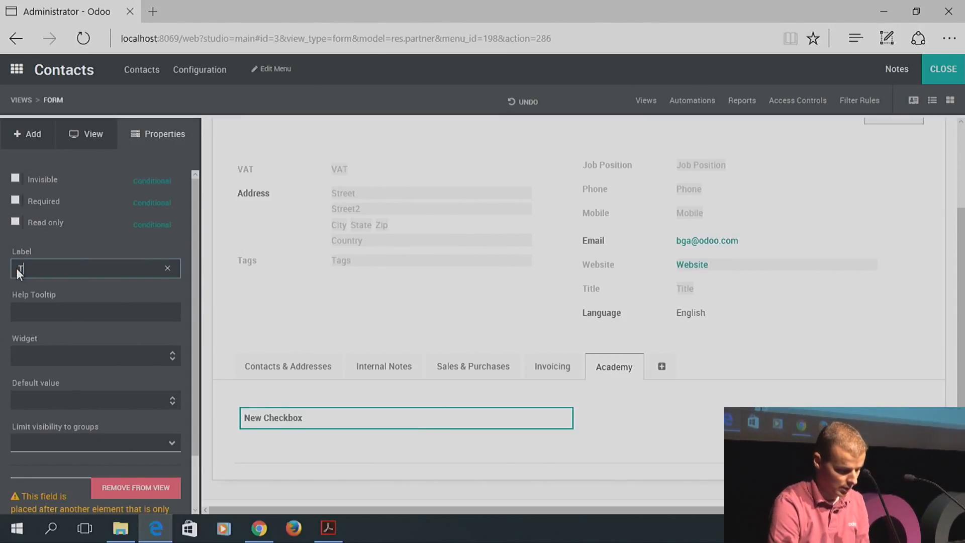
{"action": "type", "text": "eacher"}
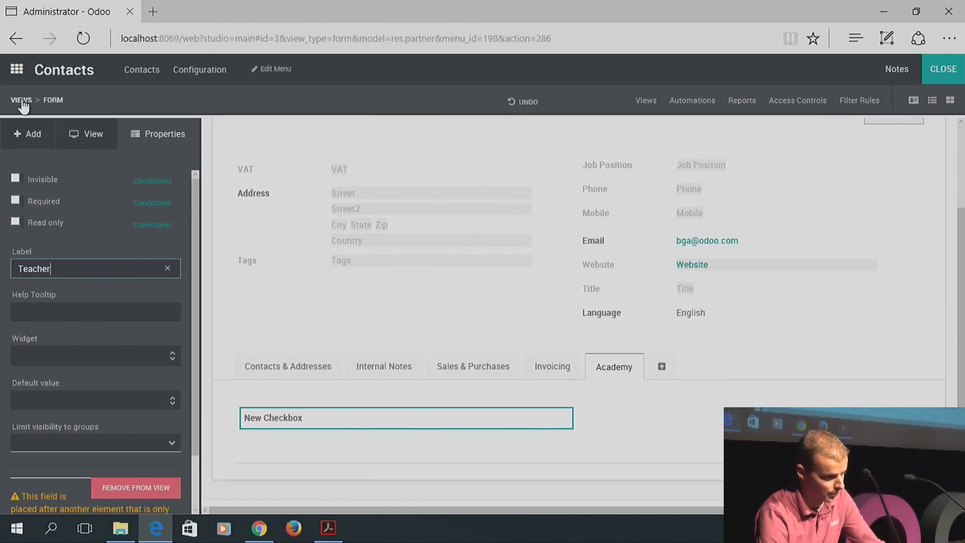
{"action": "left_click", "coordinate": [27, 135]}
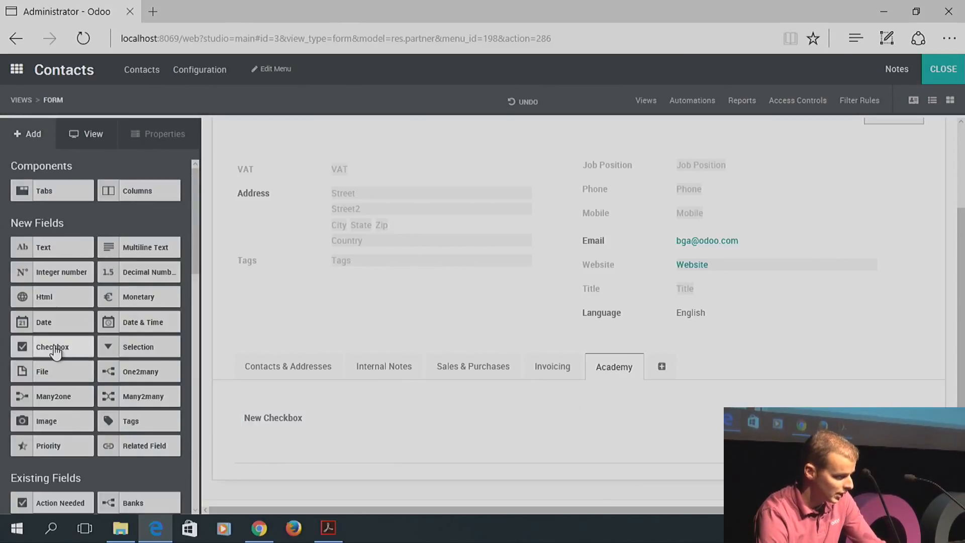
Add a second checkbox labelled 'Student' below it and close Studio
{"action": "left_click_drag", "start_coordinate": [58, 349], "coordinate": [293, 450]}
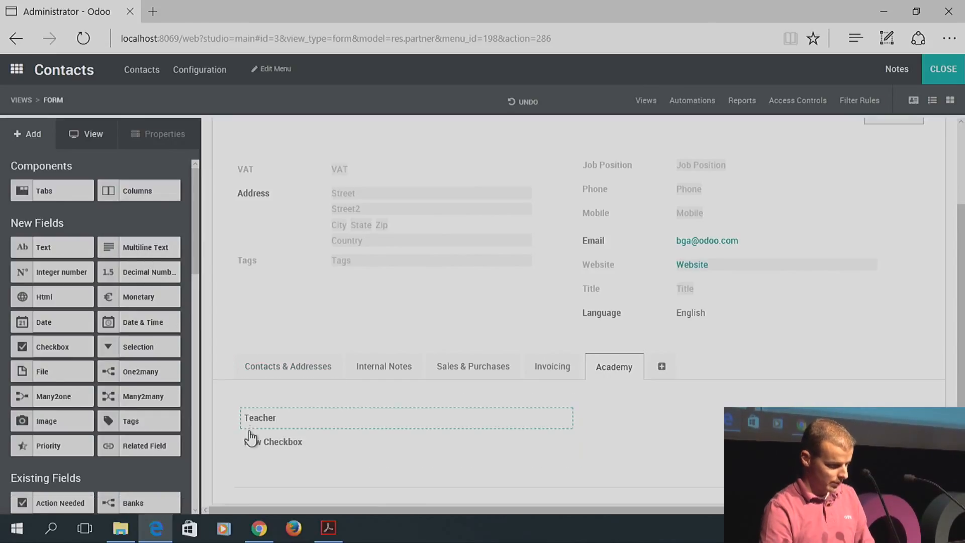
{"action": "left_click", "coordinate": [249, 442]}
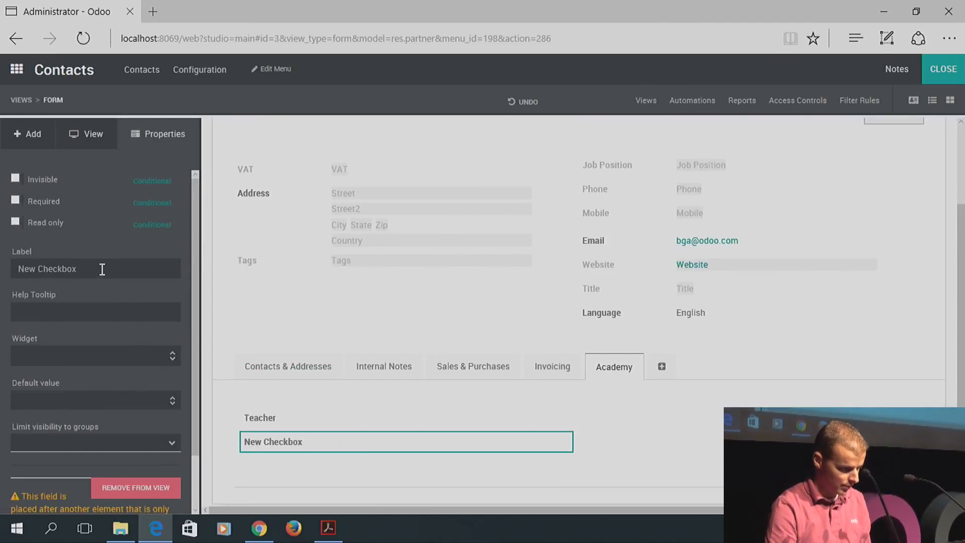
{"action": "left_click_drag", "start_coordinate": [99, 267], "coordinate": [18, 267]}
{"action": "type", "text": "Student"}
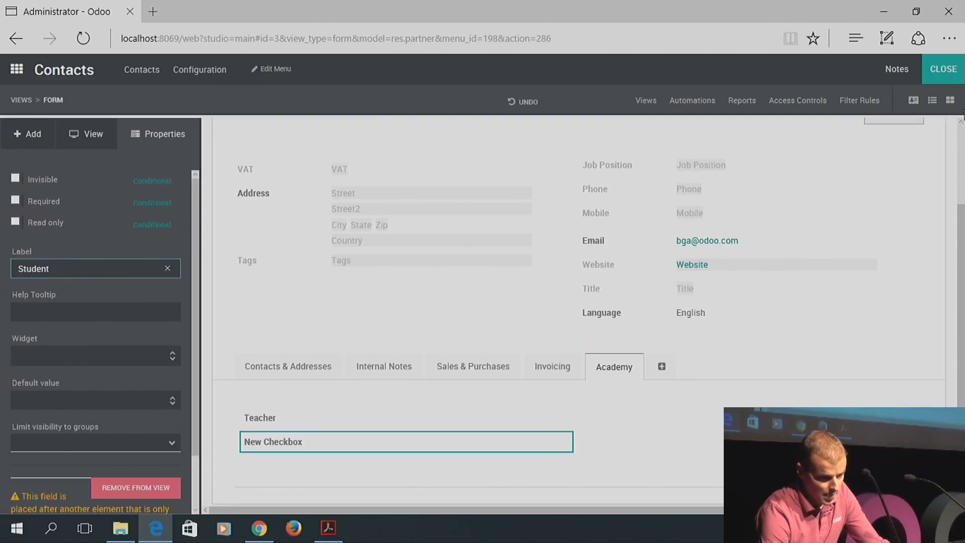
{"action": "left_click", "coordinate": [934, 71]}
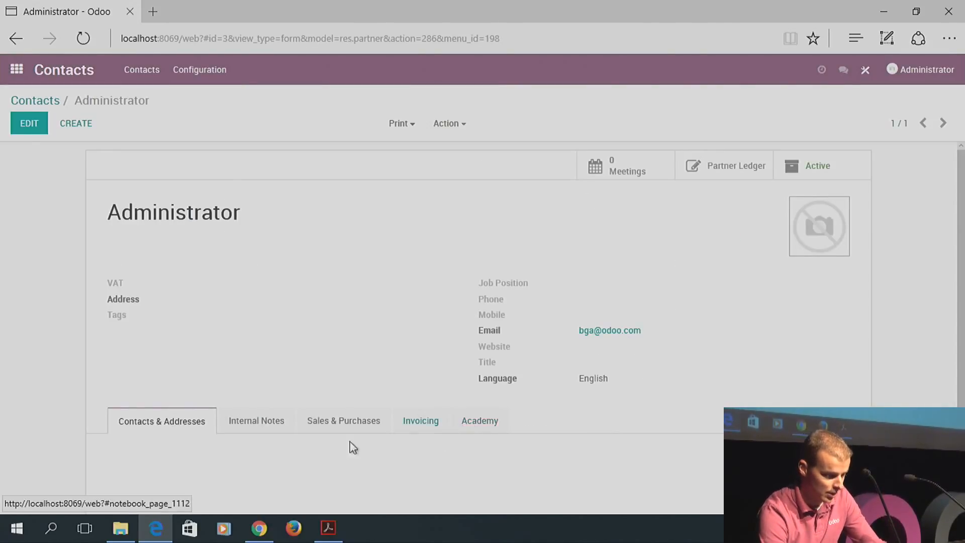
Create and save a contact named 'Teacher' with the Teacher checkbox ticked
{"action": "left_click", "coordinate": [492, 421]}
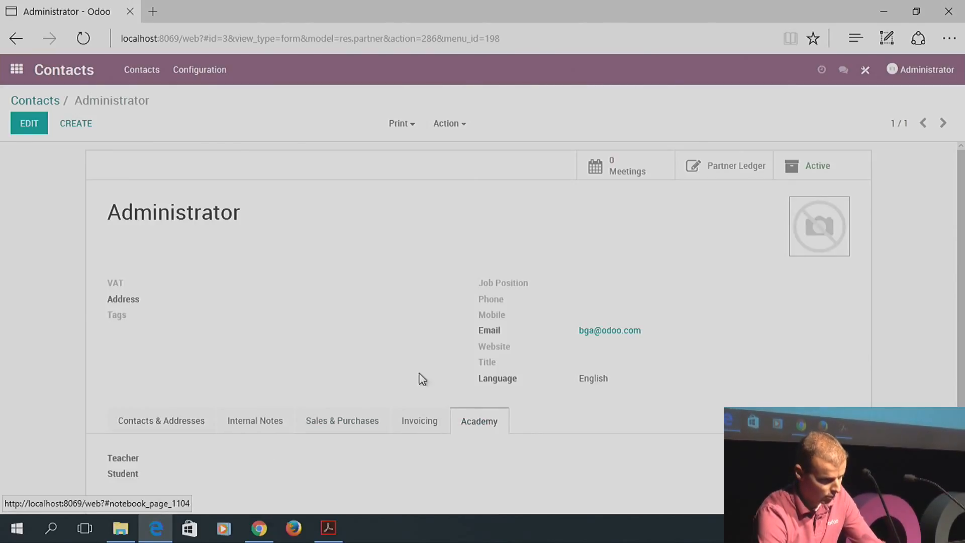
{"action": "left_click", "coordinate": [84, 126]}
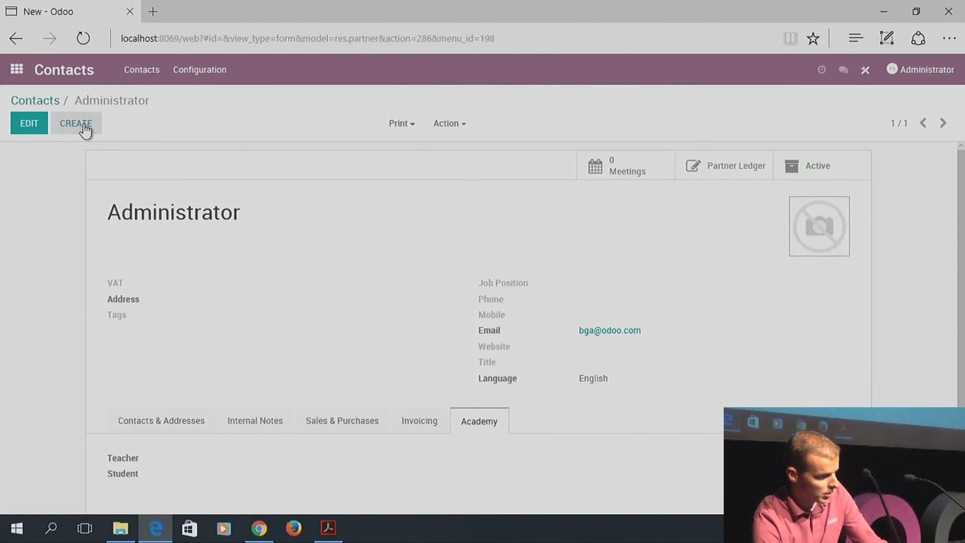
{"action": "type", "text": "Tech"}
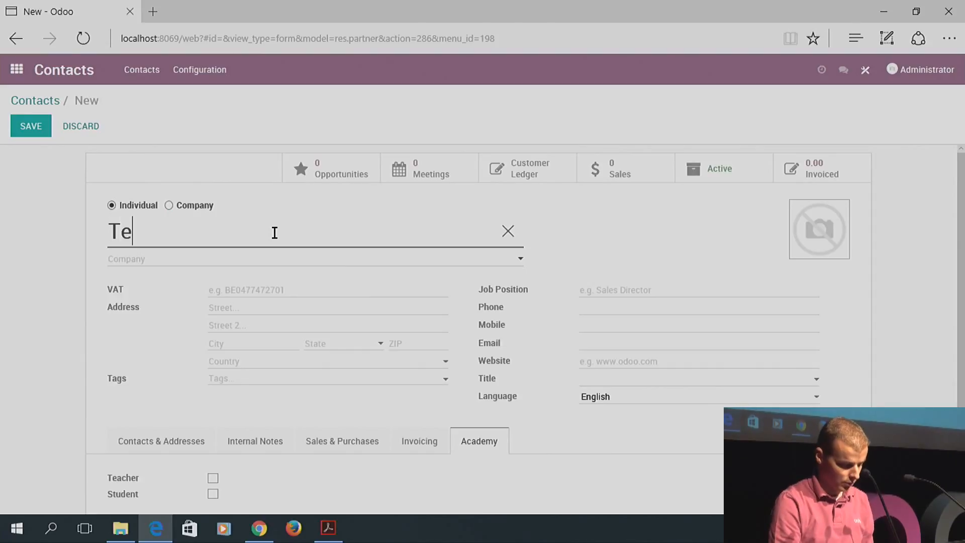
{"action": "key", "text": "BackSpace"}
{"action": "key", "text": "BackSpace"}
{"action": "type", "text": "acher"}
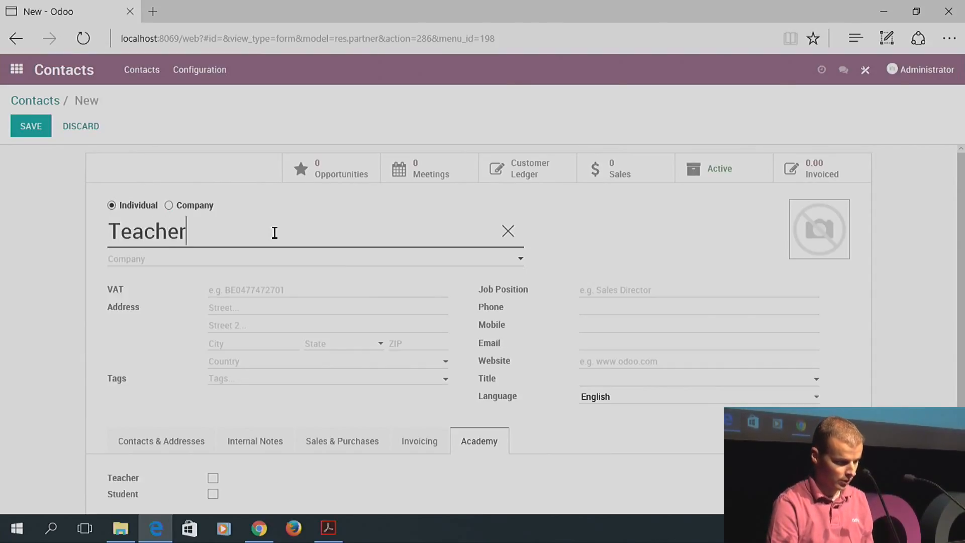
{"action": "left_click", "coordinate": [213, 477]}
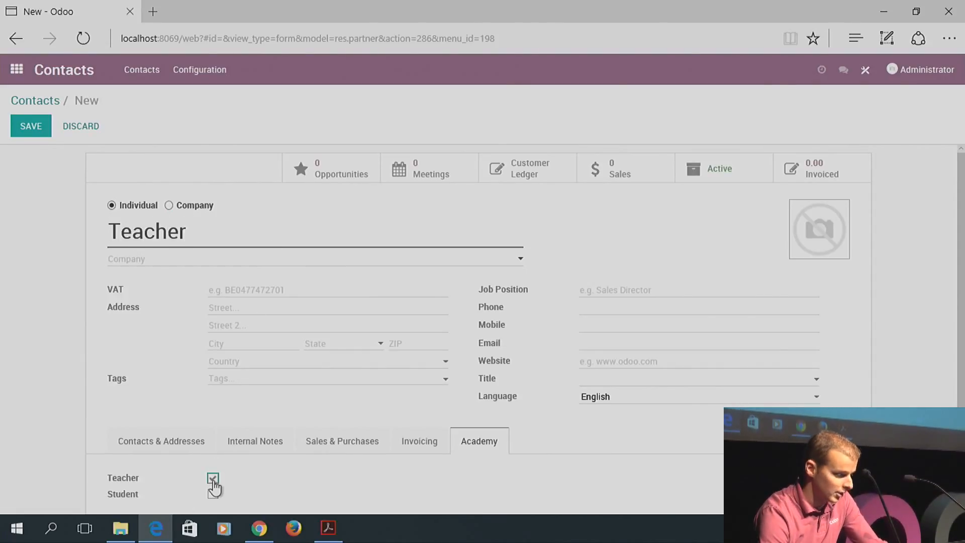
{"action": "left_click", "coordinate": [42, 133]}
Create and save a contact named 'Student' with the Student checkbox ticked
{"action": "left_click", "coordinate": [76, 125]}
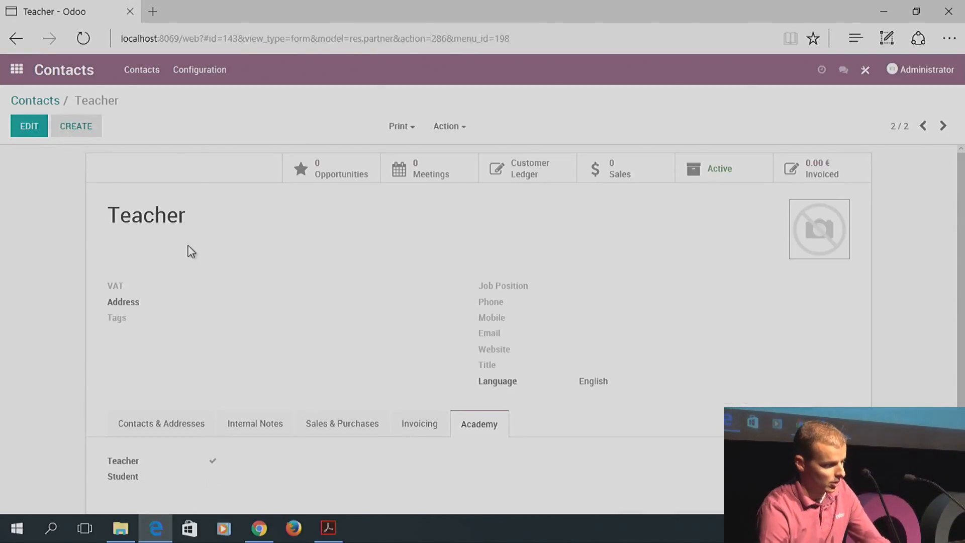
{"action": "type", "text": "Student"}
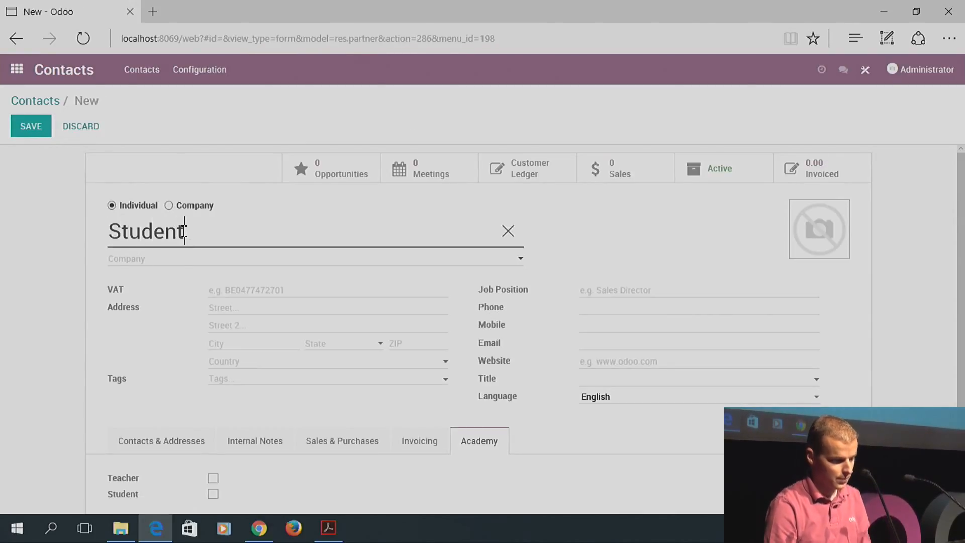
{"action": "left_click", "coordinate": [213, 494]}
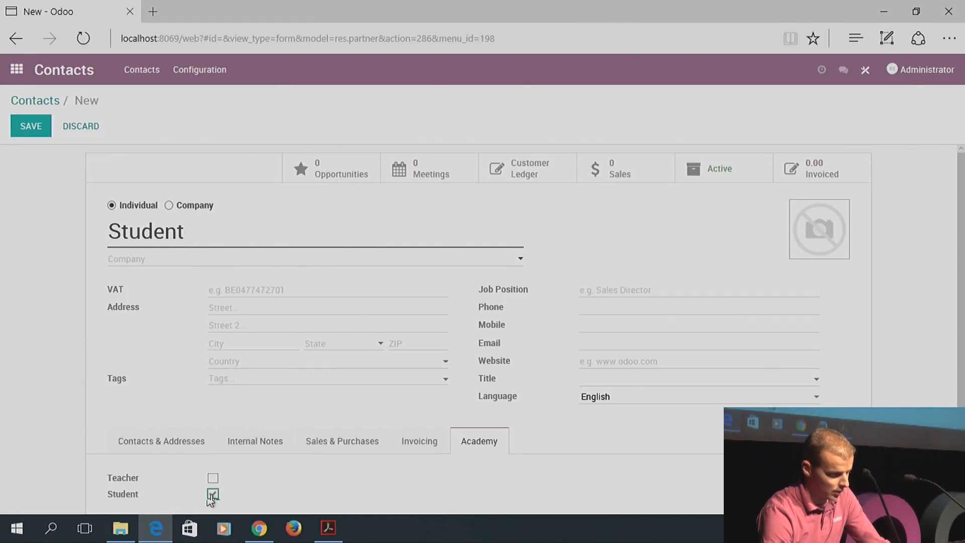
{"action": "left_click", "coordinate": [31, 135]}
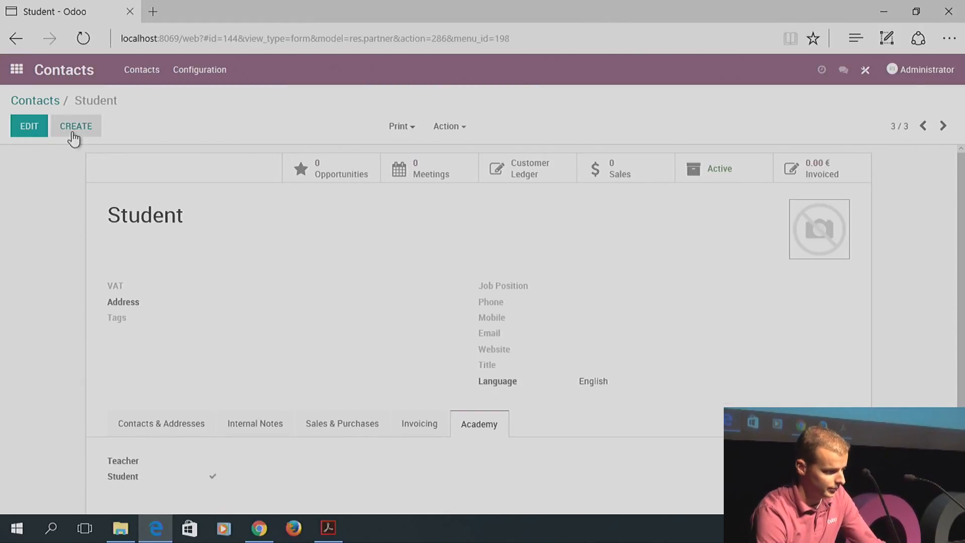
Create and save 'Teacher / student' with both Teacher and Student ticked
{"action": "left_click", "coordinate": [76, 126]}
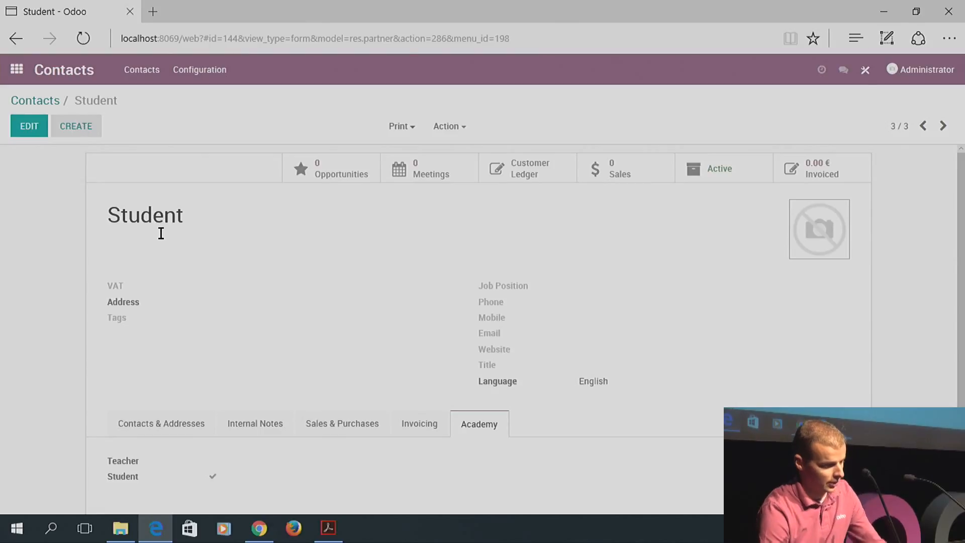
{"action": "type", "text": "Teac"}
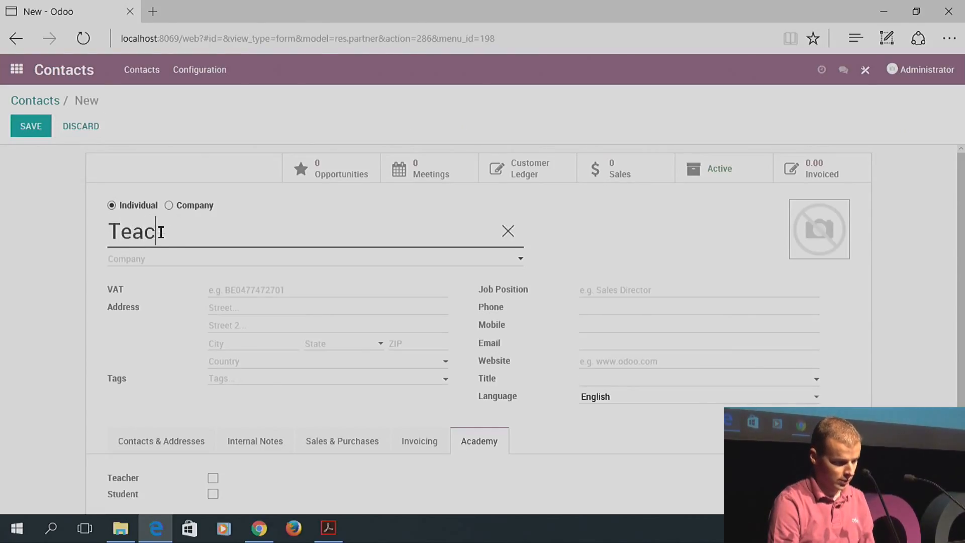
{"action": "type", "text": "her / student"}
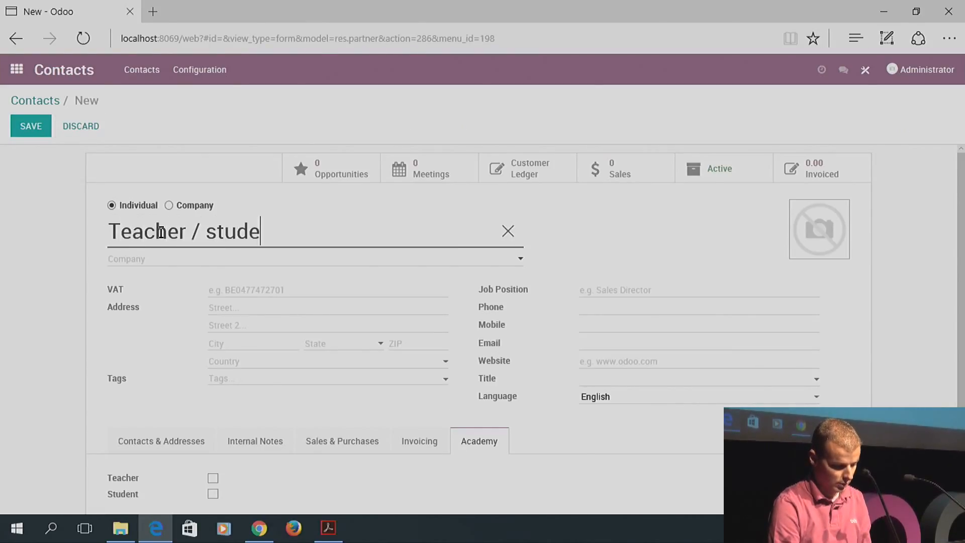
{"action": "left_click", "coordinate": [212, 478]}
{"action": "left_click", "coordinate": [213, 494]}
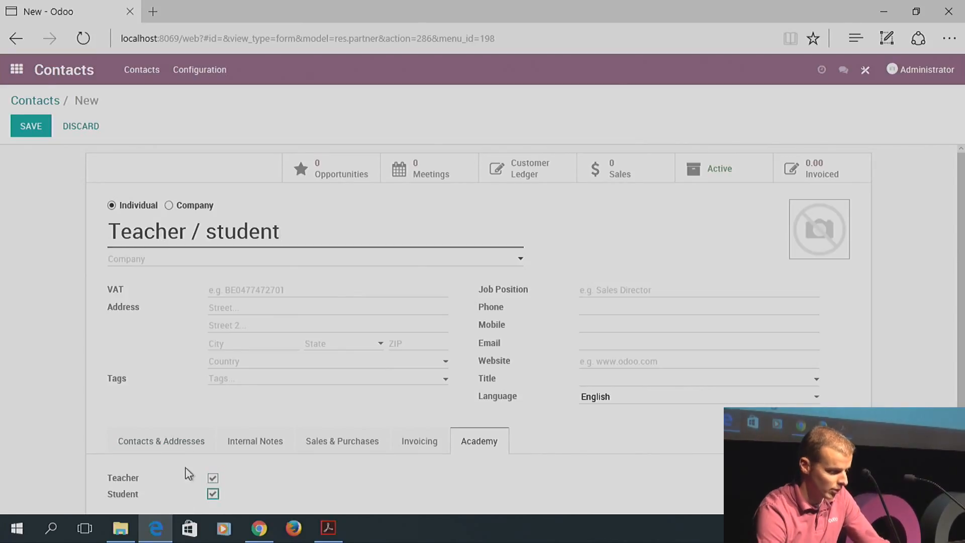
{"action": "left_click", "coordinate": [31, 126]}
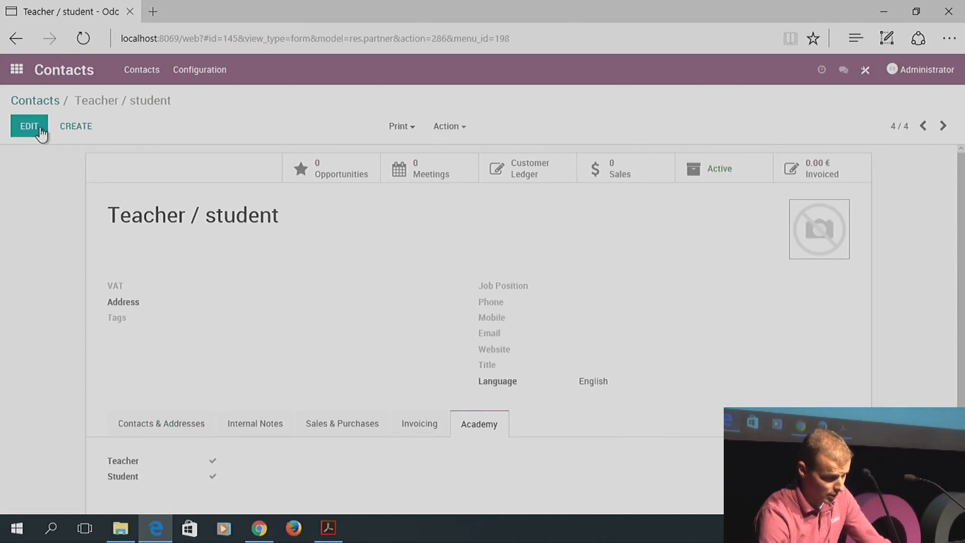
Open Academy app from the apps menu and create a new course record
{"action": "left_click", "coordinate": [17, 73]}
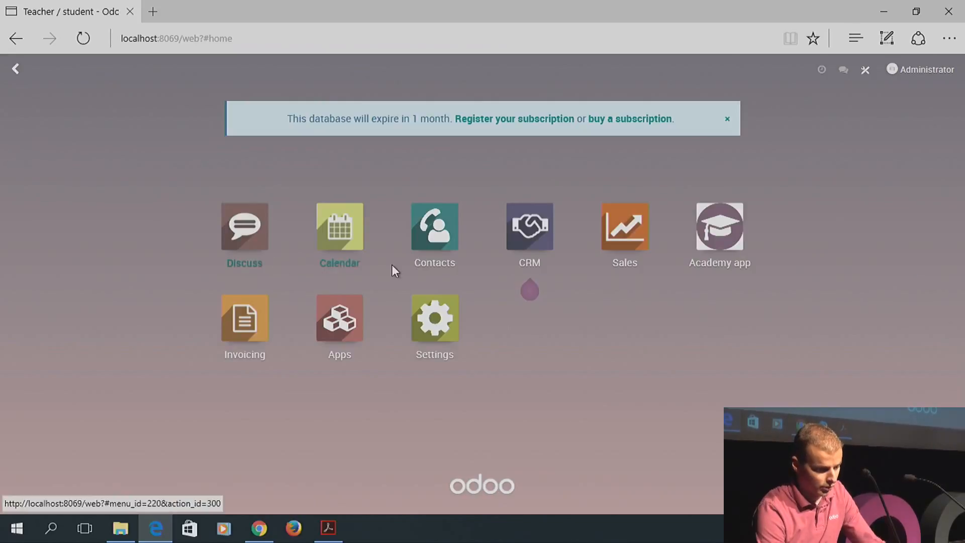
{"action": "left_click", "coordinate": [720, 228]}
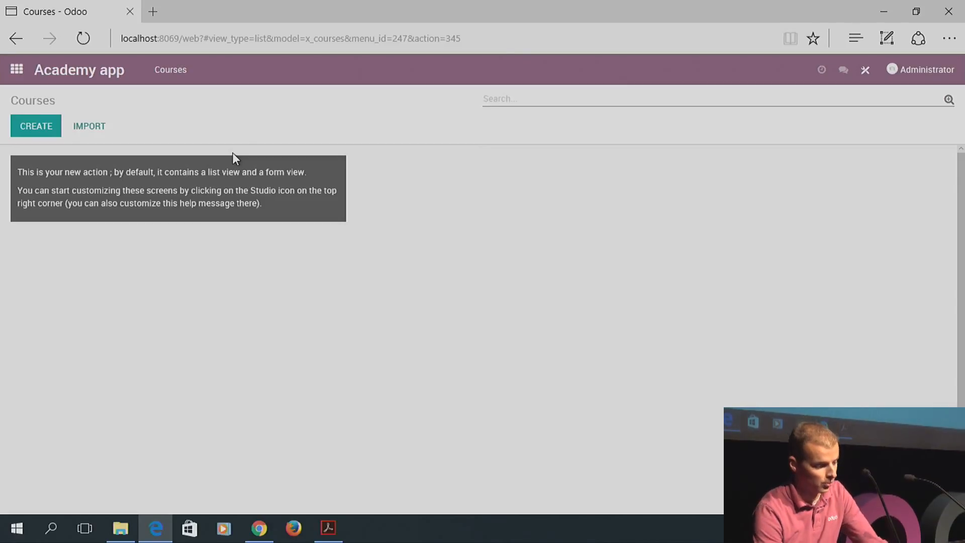
{"action": "left_click", "coordinate": [34, 128]}
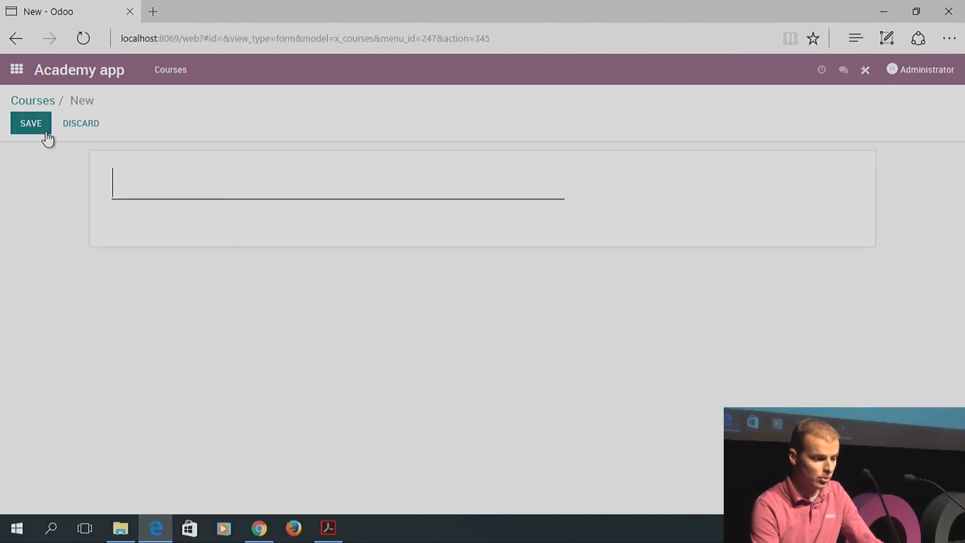
In Studio, drop a multiline text field under the course name labelled 'Description'
{"action": "left_click", "coordinate": [865, 72]}
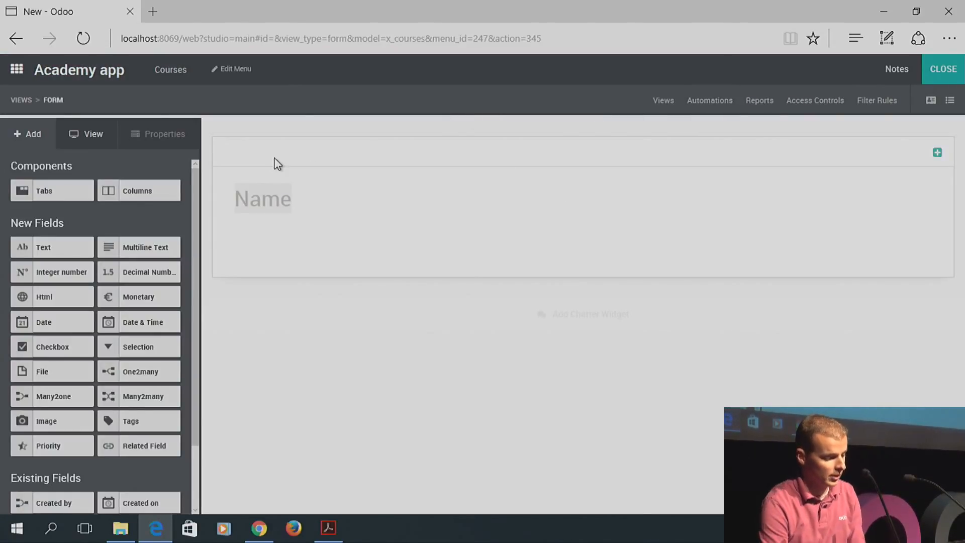
{"action": "left_click_drag", "start_coordinate": [141, 249], "coordinate": [287, 258]}
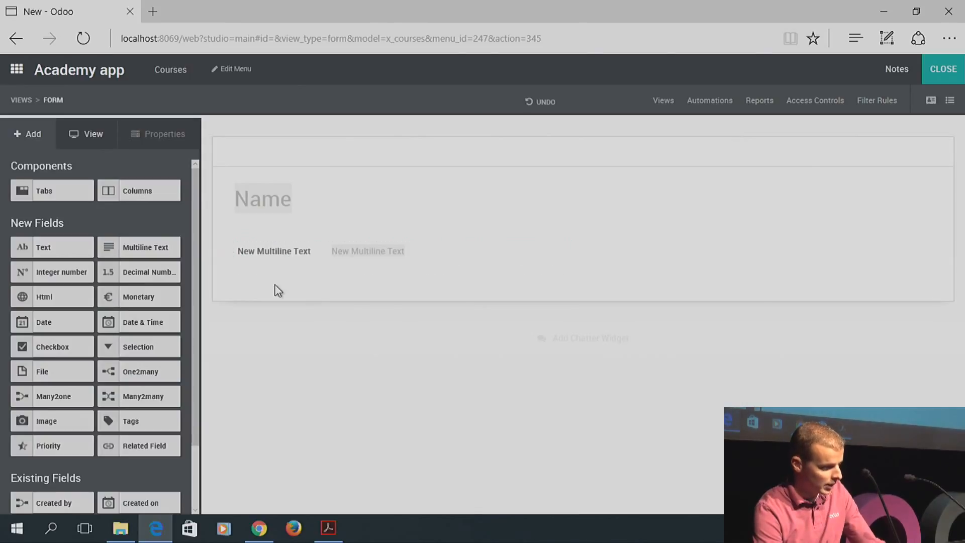
{"action": "left_click", "coordinate": [300, 251]}
{"action": "double_click", "coordinate": [82, 269]}
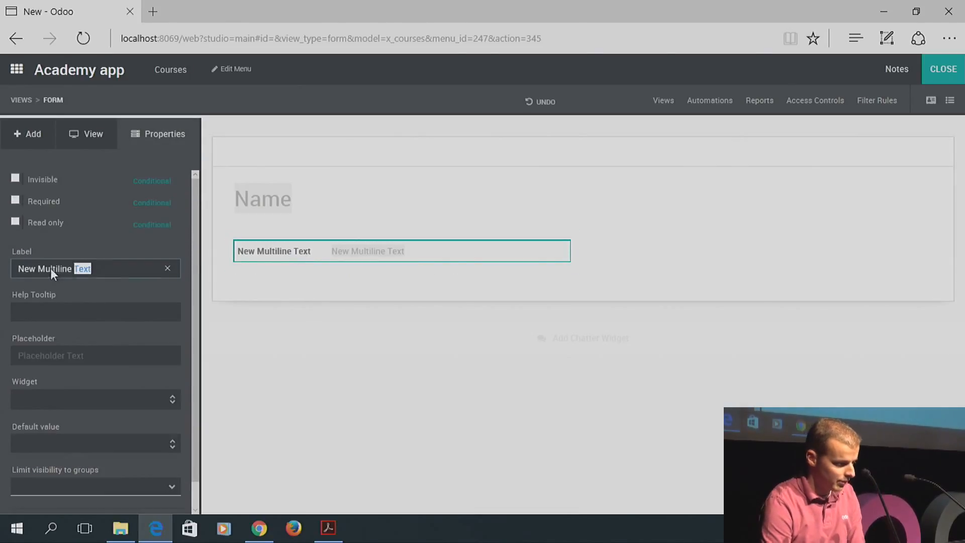
{"action": "left_click", "coordinate": [20, 272], "text": "shift"}
{"action": "type", "text": "Desr"}
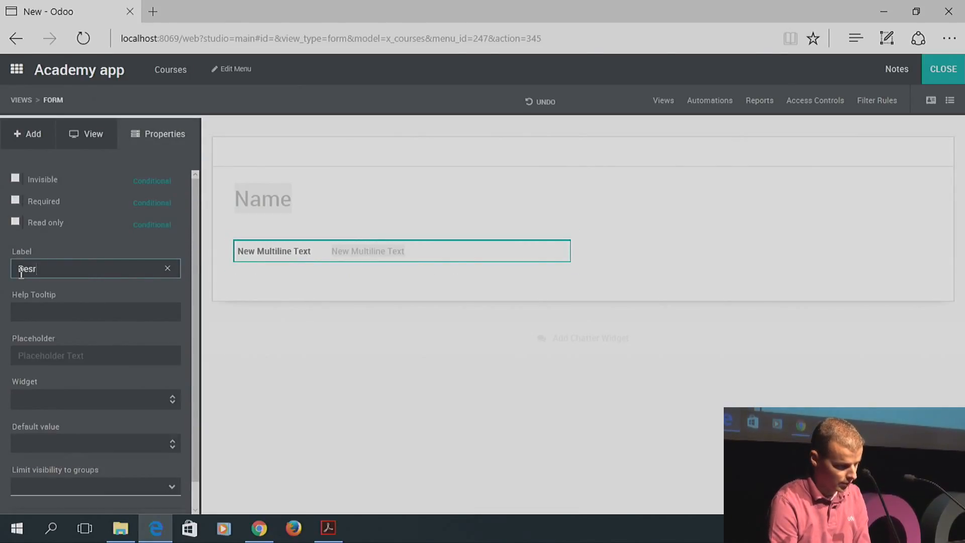
{"action": "key", "text": "BackSpace"}
{"action": "type", "text": "crpiton-"}
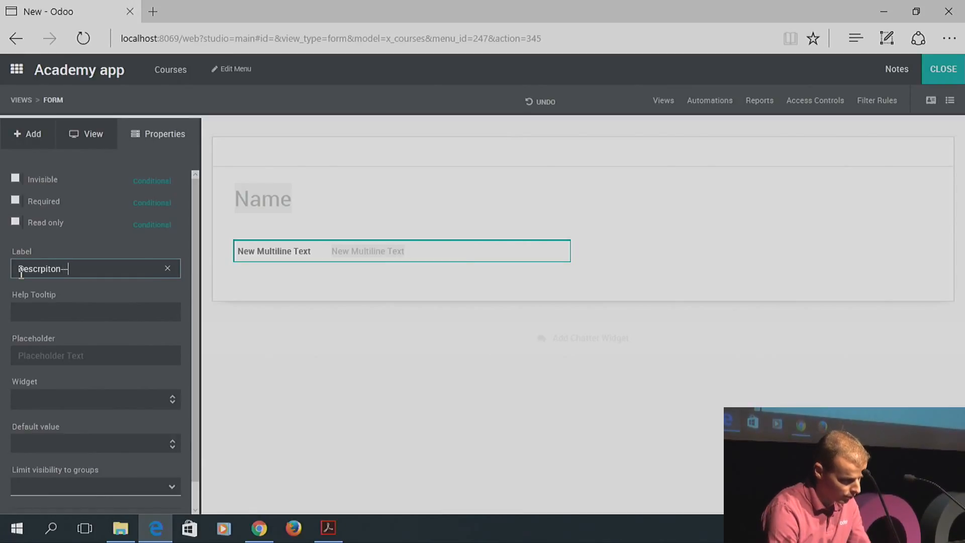
{"action": "key", "text": "BackSpace"}
{"action": "key", "text": "BackSpace"}
{"action": "key", "text": "BackSpace"}
{"action": "key", "text": "BackSpace"}
{"action": "key", "text": "BackSpace"}
{"action": "key", "text": "BackSpace"}
{"action": "type", "text": "i"}
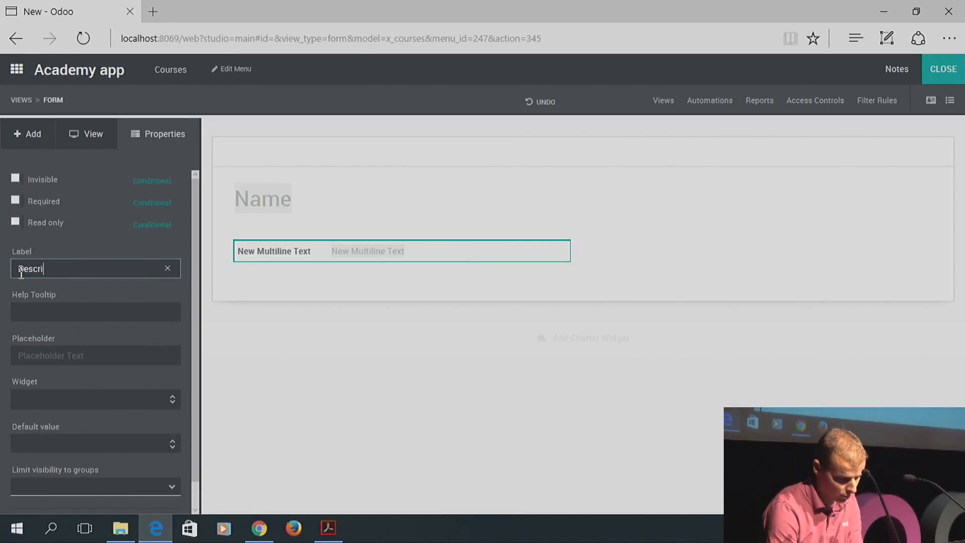
{"action": "type", "text": "ption"}
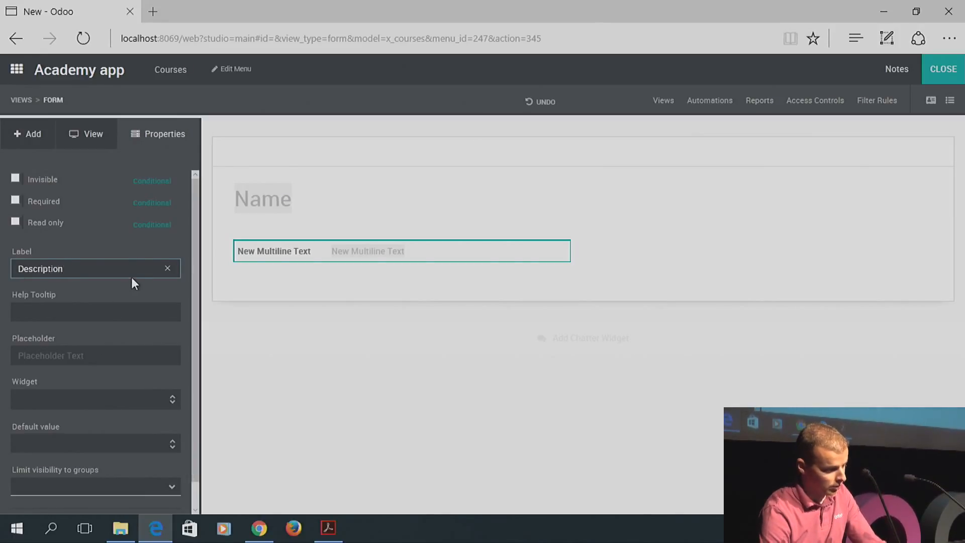
{"action": "left_click", "coordinate": [22, 134]}
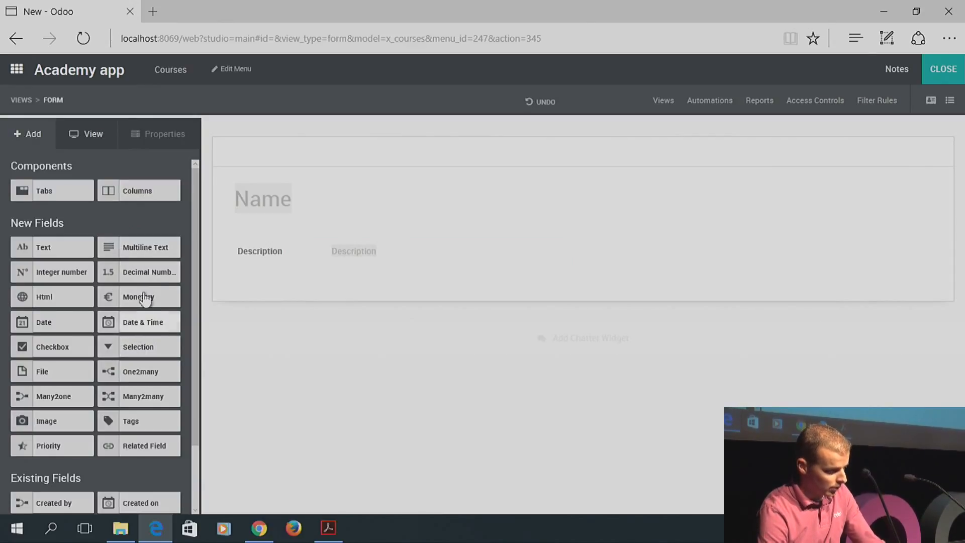
Add a date field below Description labelled 'Start date'
{"action": "left_click_drag", "start_coordinate": [68, 326], "coordinate": [295, 280]}
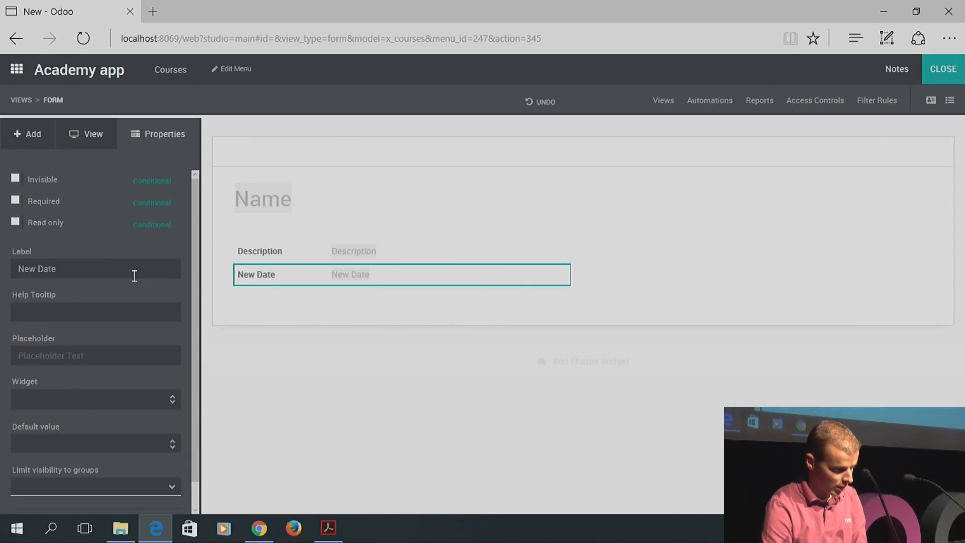
{"action": "left_click_drag", "start_coordinate": [134, 271], "coordinate": [2, 274]}
{"action": "type", "text": "Start date"}
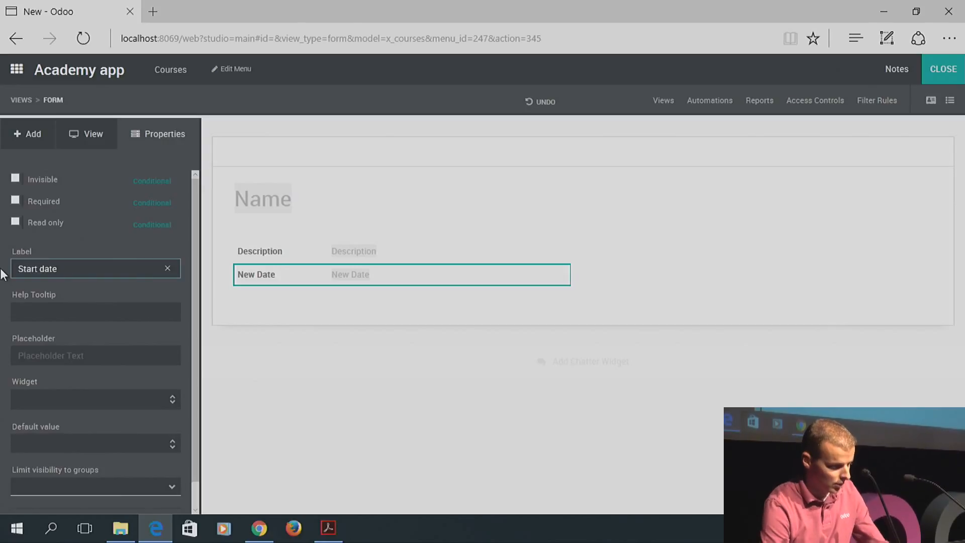
{"action": "left_click", "coordinate": [28, 143]}
Add a second date field labelled 'End date' and mark it required
{"action": "left_click_drag", "start_coordinate": [53, 330], "coordinate": [276, 304]}
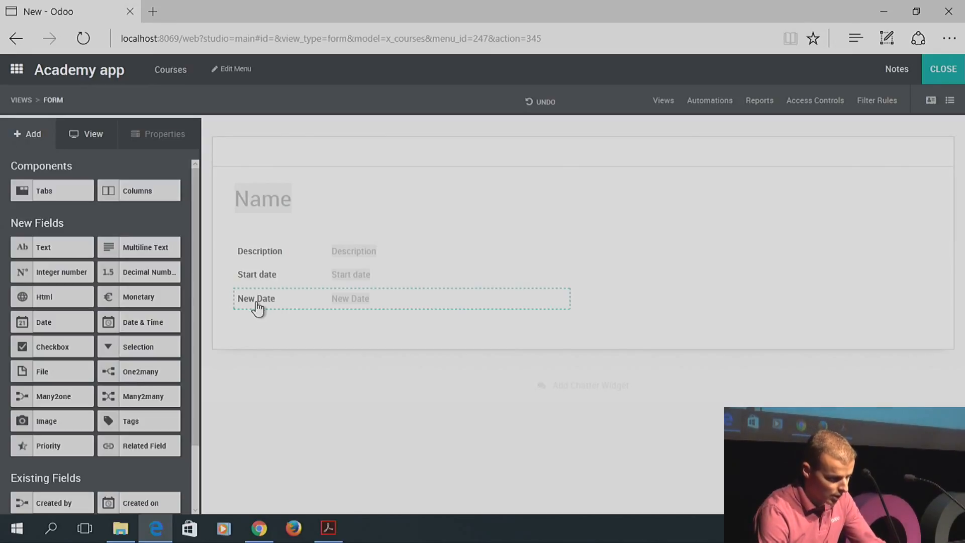
{"action": "left_click", "coordinate": [253, 304]}
{"action": "left_click_drag", "start_coordinate": [77, 266], "coordinate": [15, 274]}
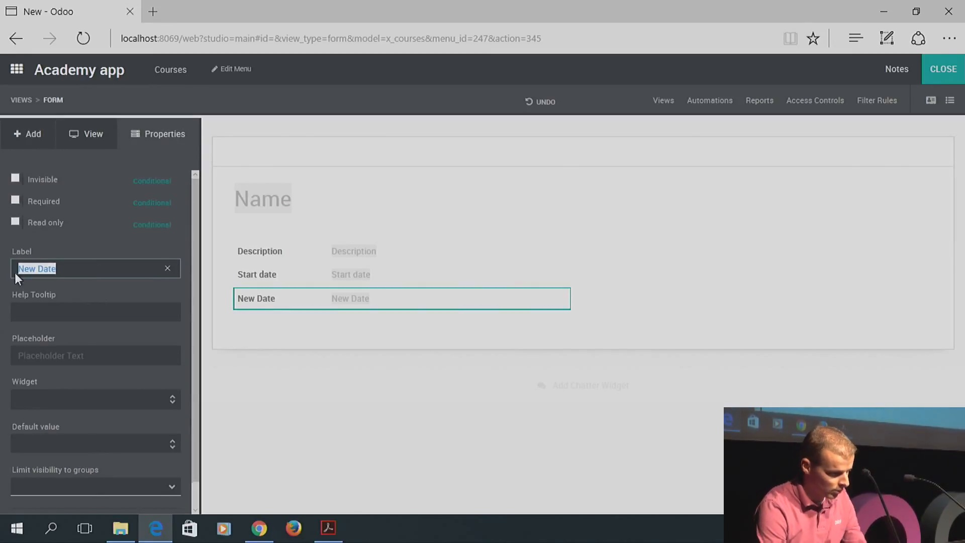
{"action": "type", "text": "End date"}
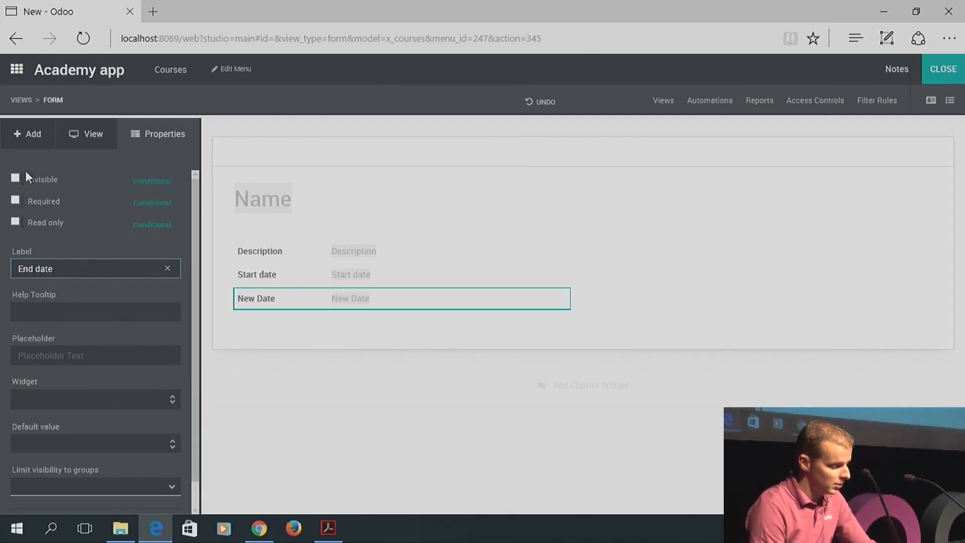
{"action": "left_click", "coordinate": [14, 202]}
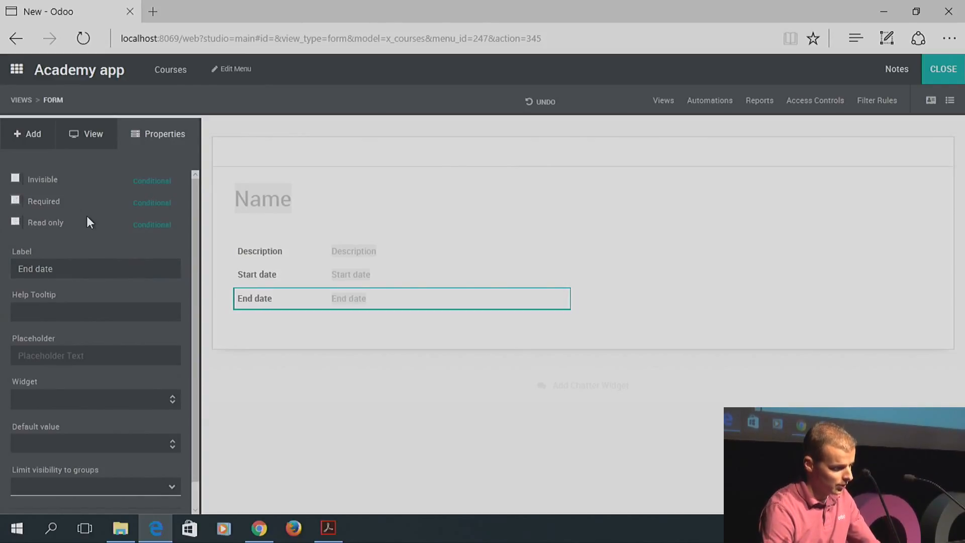
Give End date's Required a conditional rule: Start date is set, and save it
{"action": "left_click", "coordinate": [147, 203]}
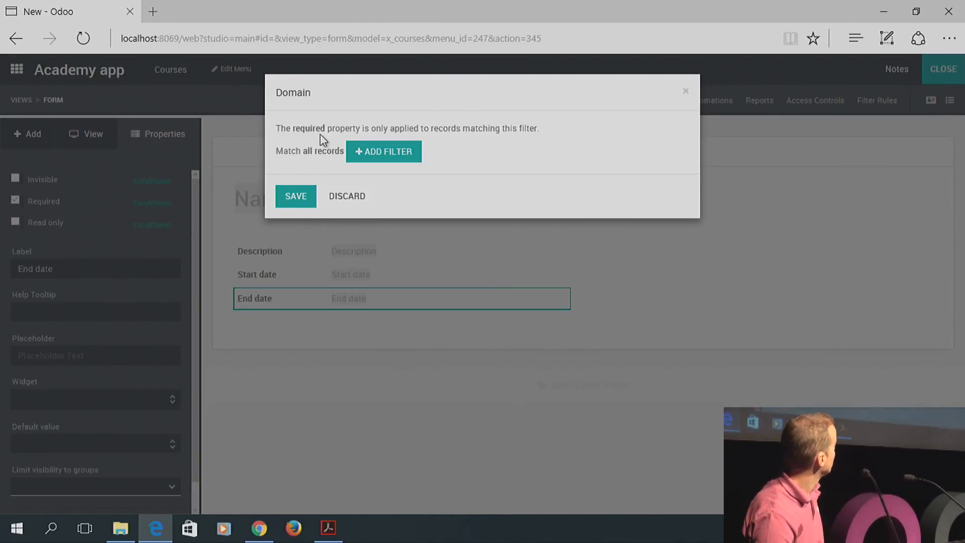
{"action": "left_click", "coordinate": [382, 159]}
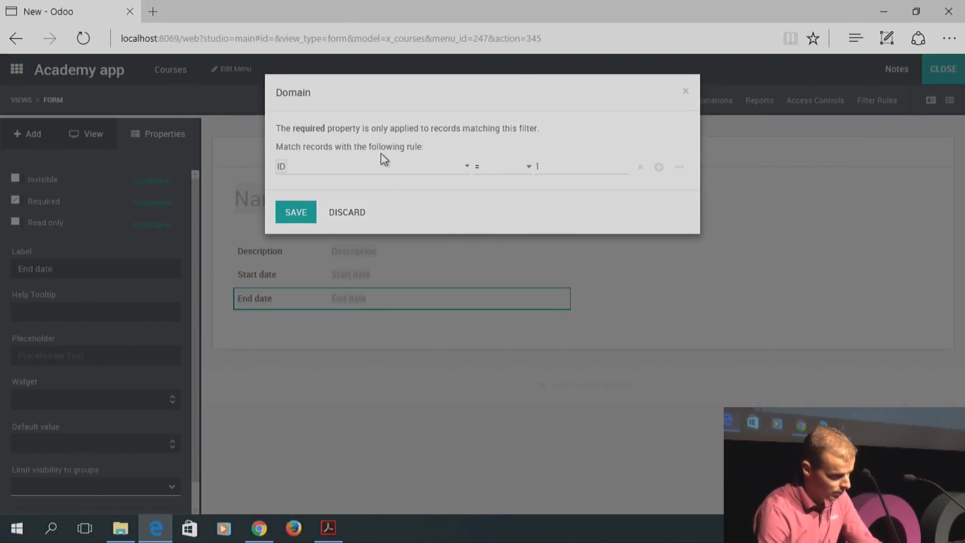
{"action": "left_click", "coordinate": [345, 168]}
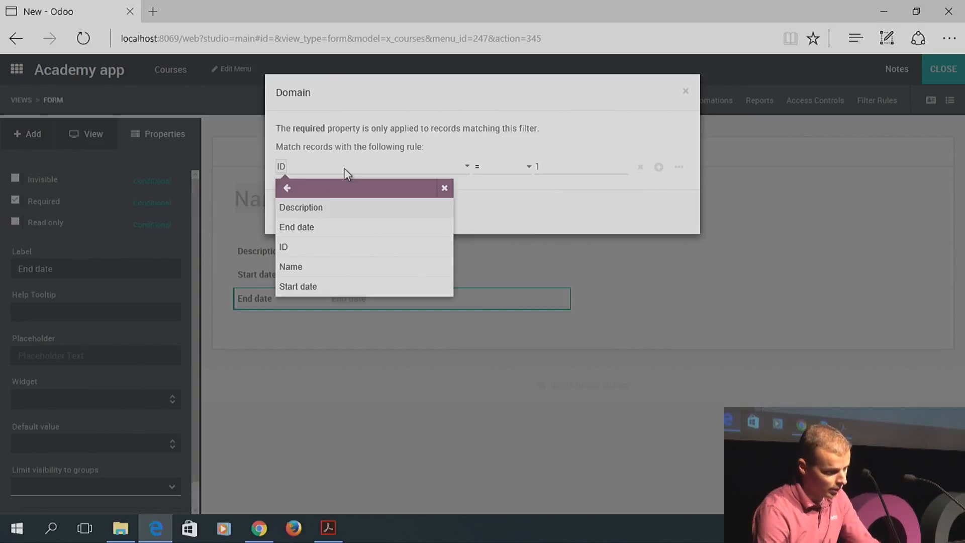
{"action": "left_click", "coordinate": [307, 285]}
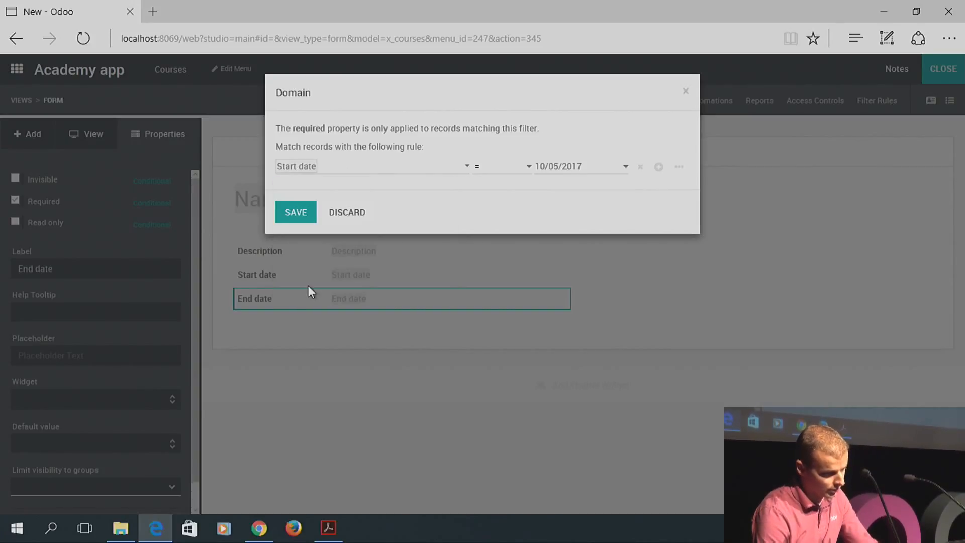
{"action": "left_click", "coordinate": [503, 170]}
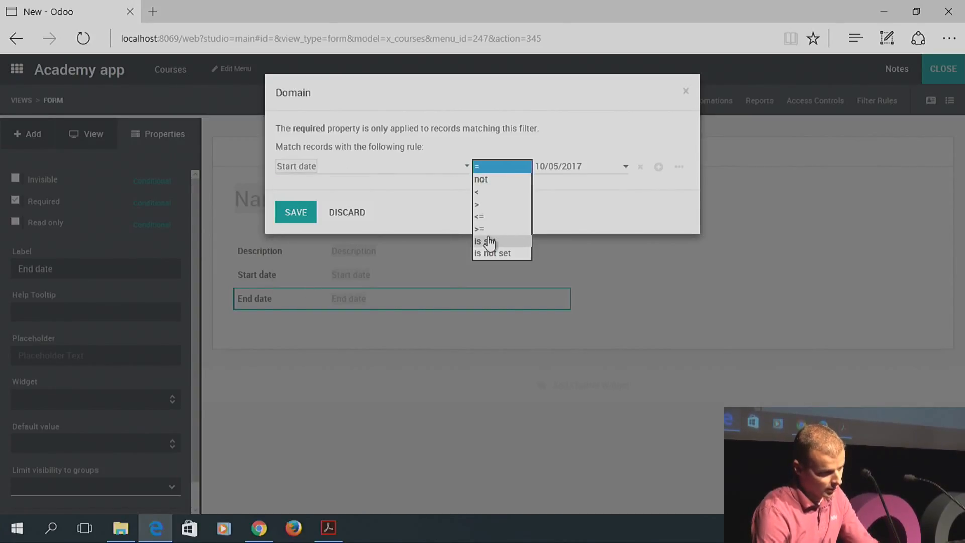
{"action": "left_click", "coordinate": [489, 243]}
{"action": "left_click", "coordinate": [285, 220]}
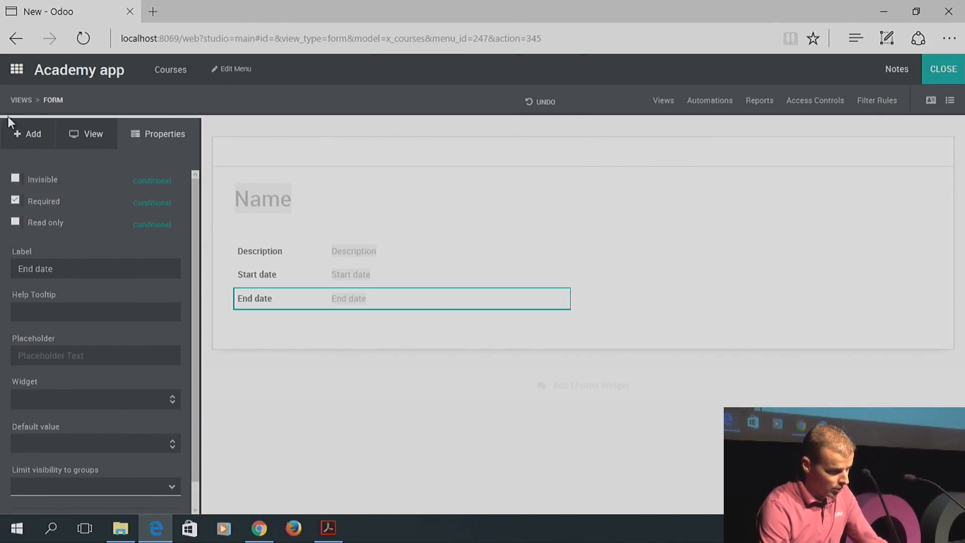
{"action": "left_click", "coordinate": [15, 129]}
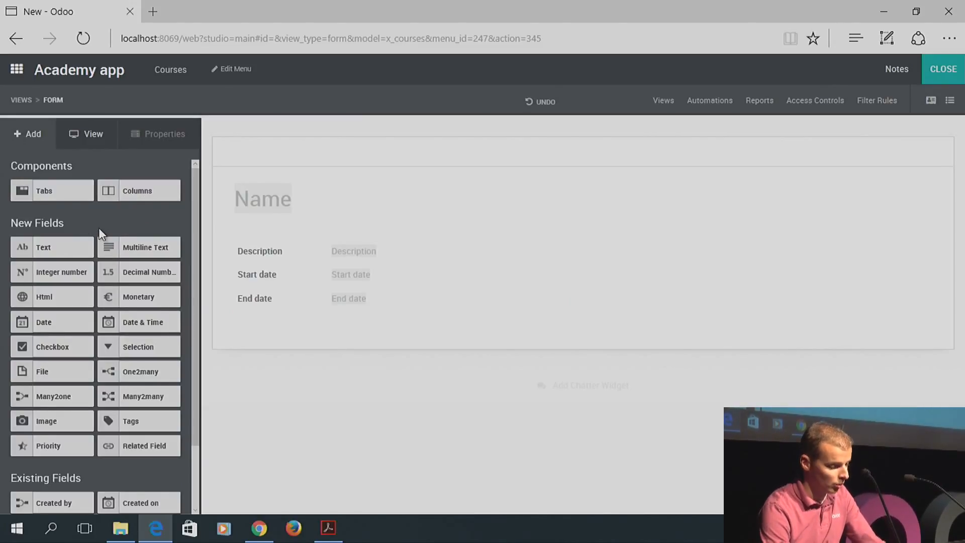
Add a Many2one field related to Contact below End date and select it
{"action": "left_click_drag", "start_coordinate": [55, 404], "coordinate": [277, 326]}
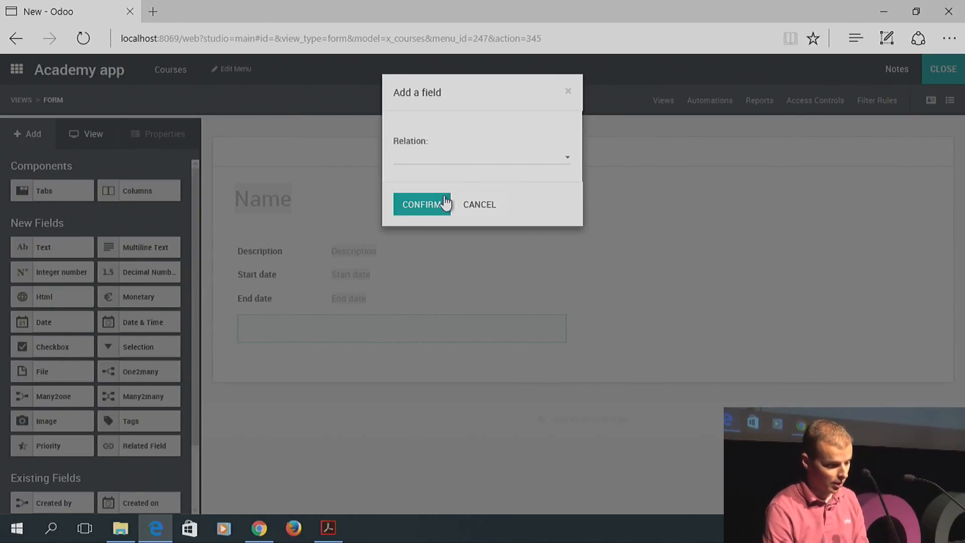
{"action": "left_click", "coordinate": [447, 160]}
{"action": "type", "text": "contact"}
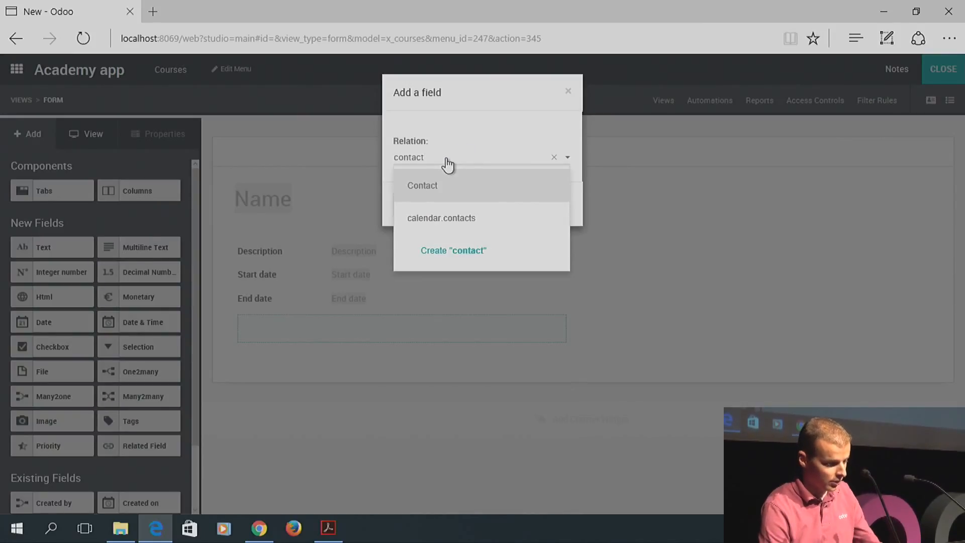
{"action": "left_click", "coordinate": [428, 185]}
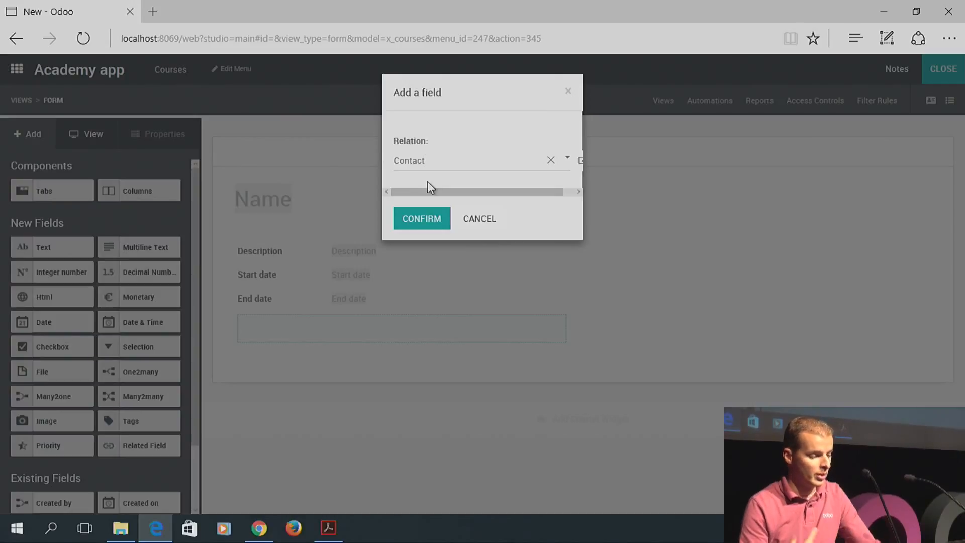
{"action": "left_click", "coordinate": [425, 220]}
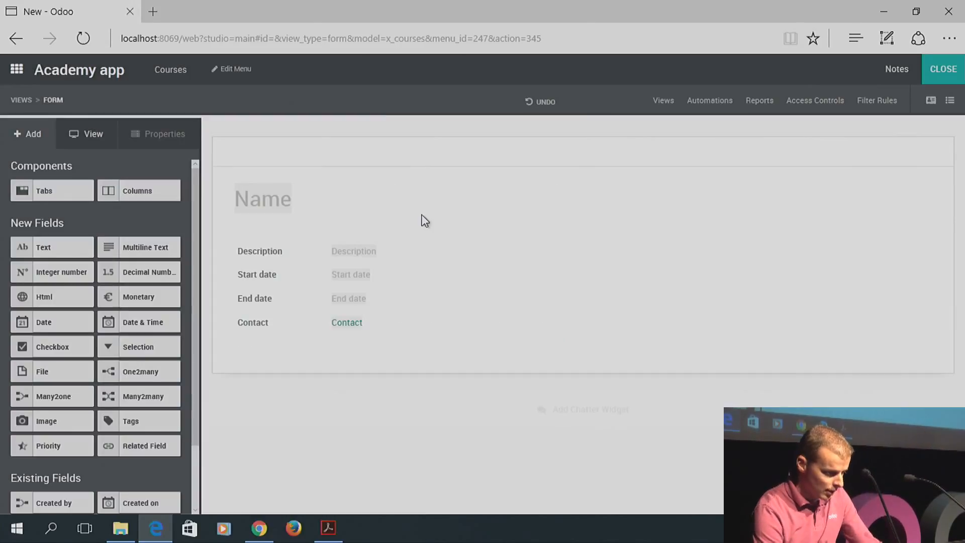
{"action": "left_click", "coordinate": [257, 329]}
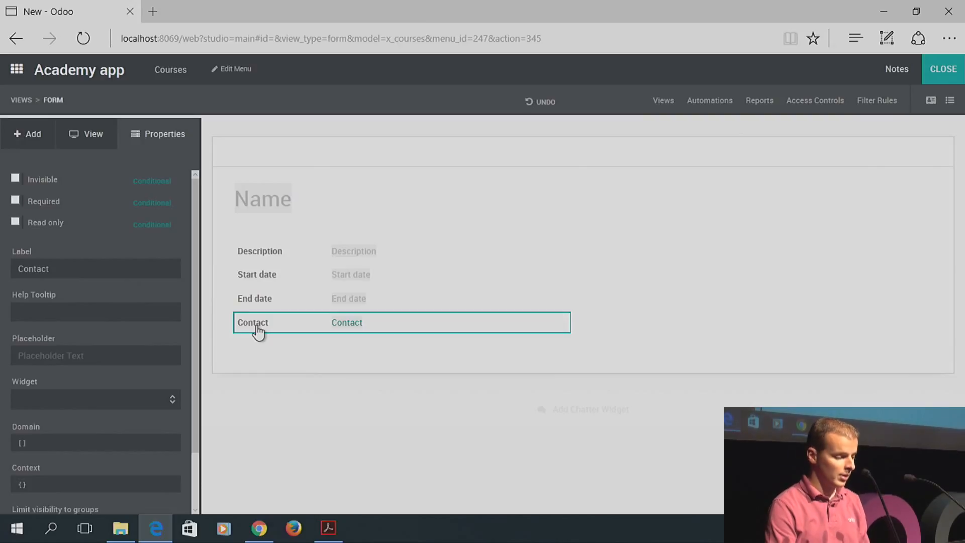
Relabel the Contact field as 'Teacher'
{"action": "double_click", "coordinate": [124, 272]}
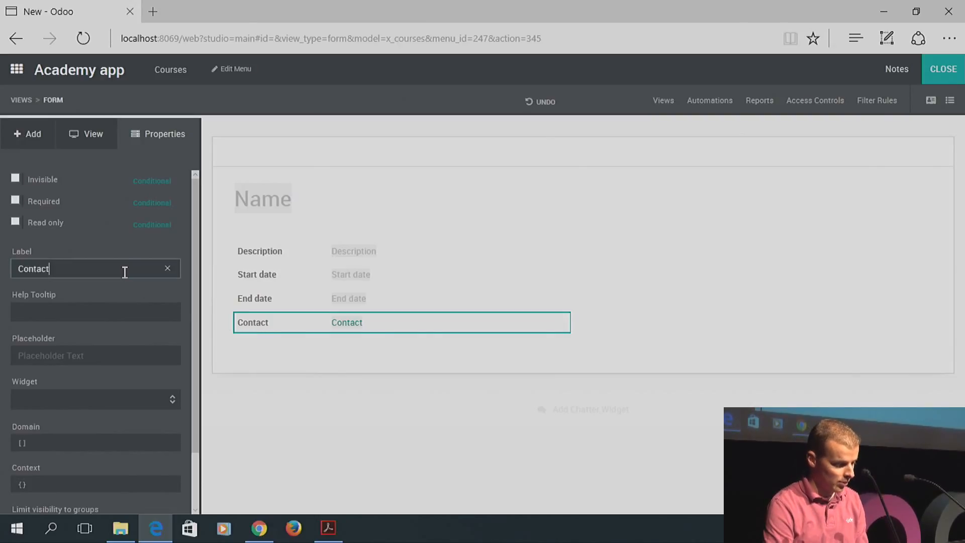
{"action": "type", "text": "Teacher"}
{"action": "key", "text": "BackSpace"}
{"action": "key", "text": "BackSpace"}
{"action": "key", "text": "BackSpace"}
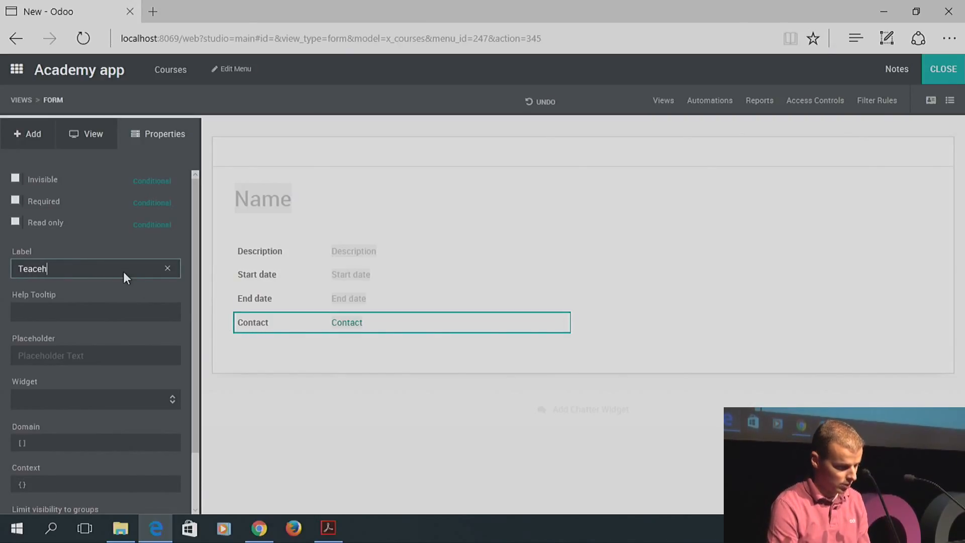
{"action": "type", "text": "her"}
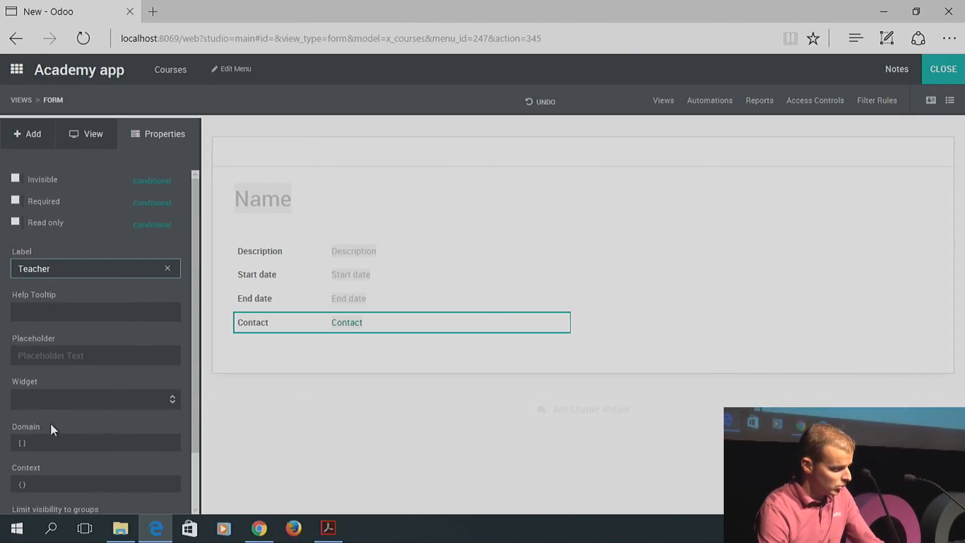
{"action": "left_click", "coordinate": [41, 439]}
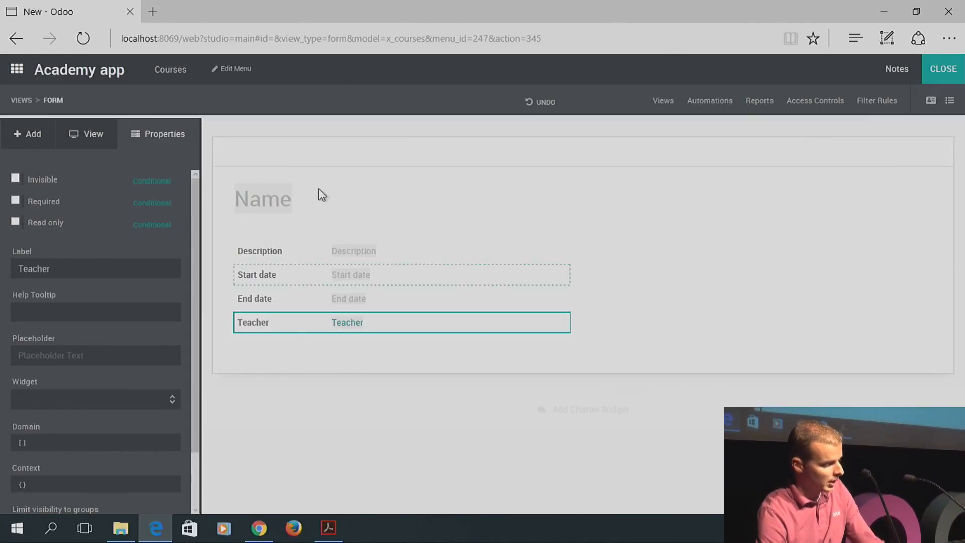
Give the field a domain allowing only contacts whose Teacher flag is set
{"action": "left_click", "coordinate": [67, 441]}
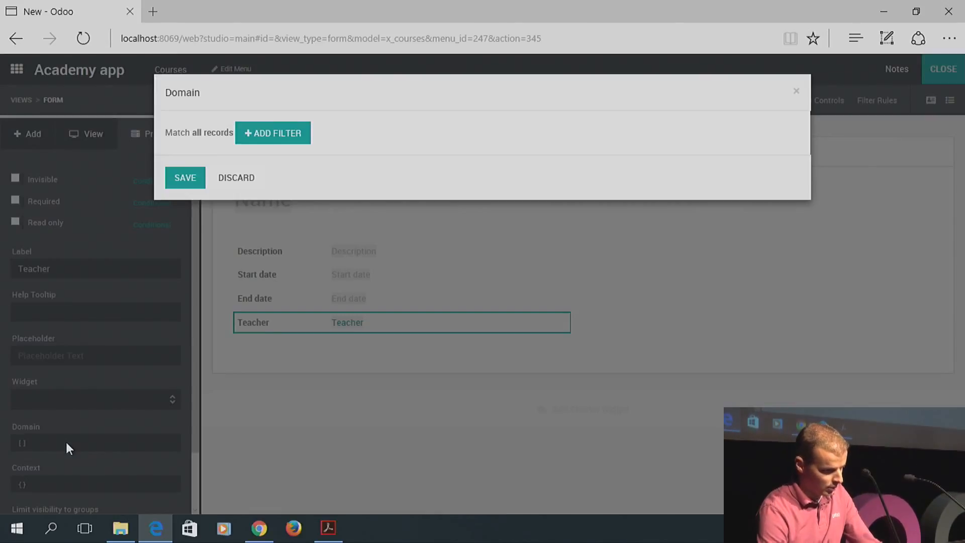
{"action": "left_click", "coordinate": [282, 133]}
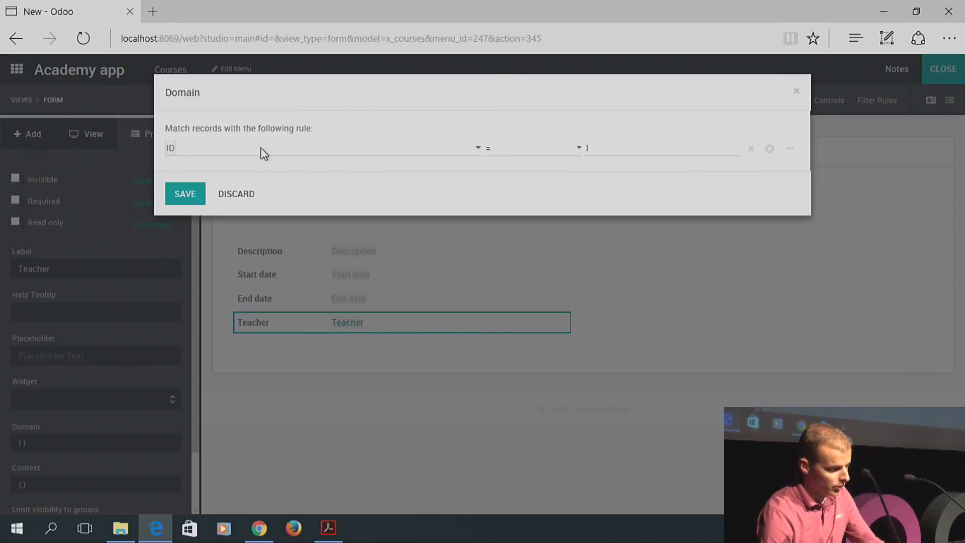
{"action": "left_click", "coordinate": [235, 153]}
{"action": "left_click_drag", "start_coordinate": [339, 207], "coordinate": [338, 375]}
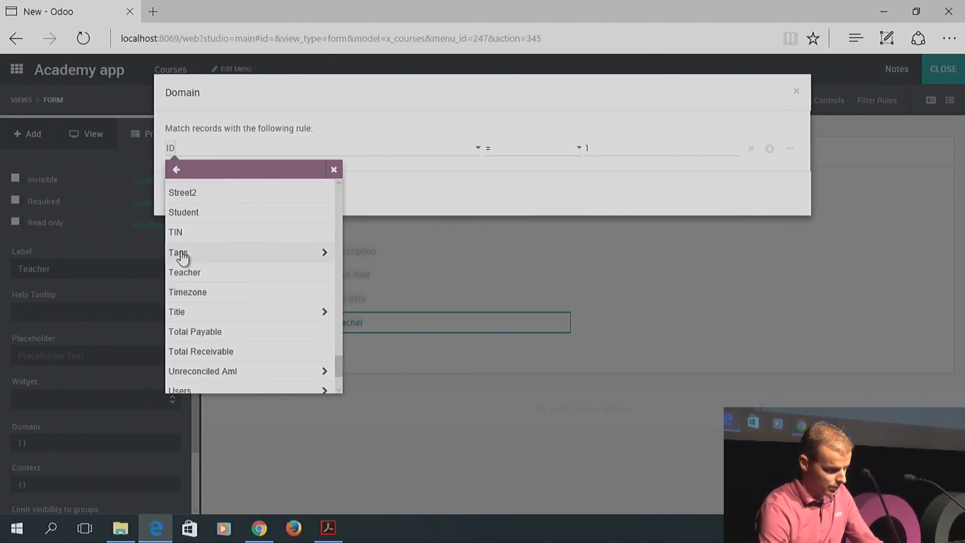
{"action": "left_click", "coordinate": [181, 272]}
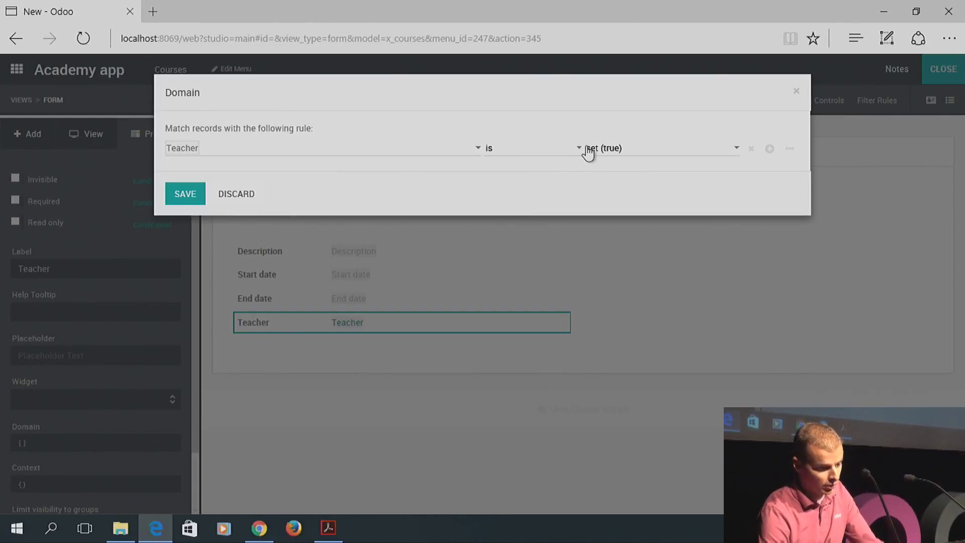
{"action": "left_click", "coordinate": [183, 196]}
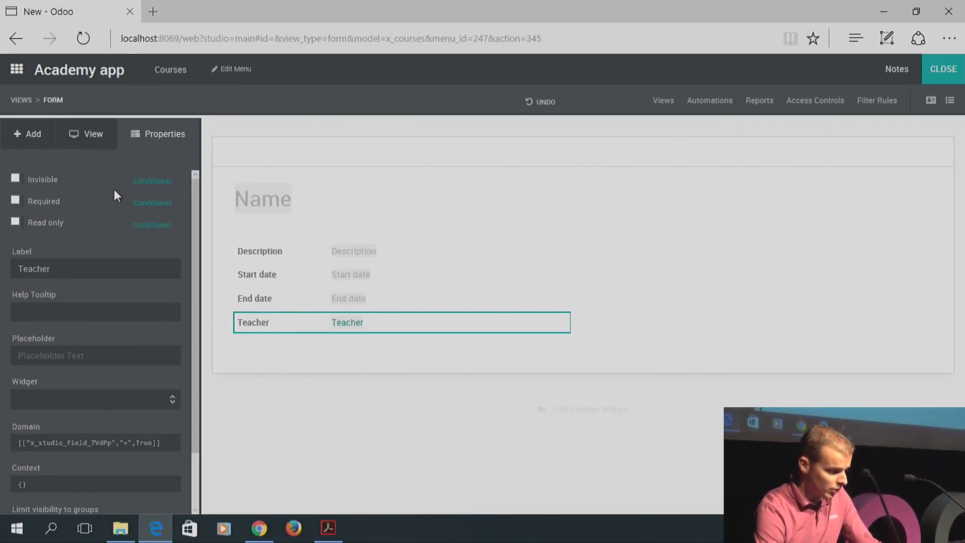
{"action": "left_click", "coordinate": [32, 140]}
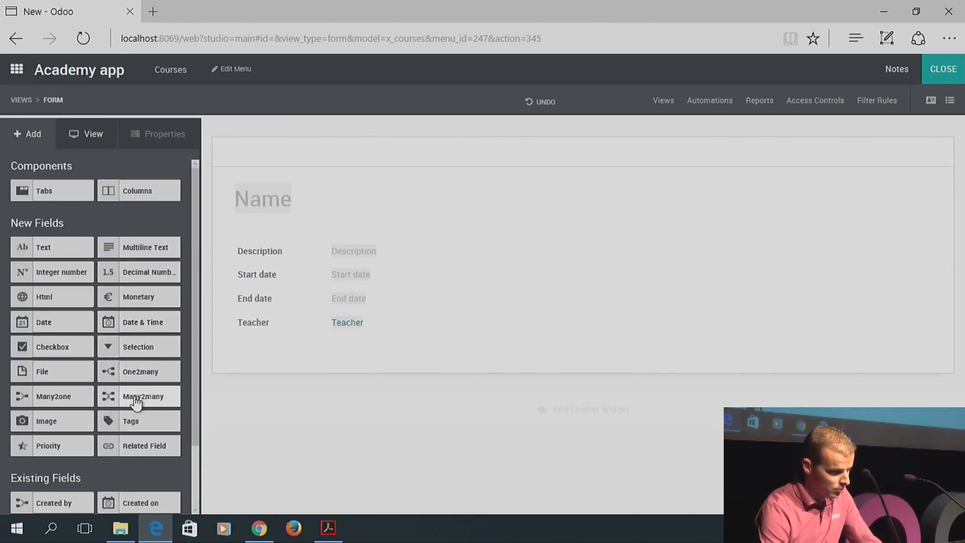
Add a multi-contact field beside Description, related to Contact and labelled 'Students'
{"action": "left_click_drag", "start_coordinate": [135, 401], "coordinate": [699, 261]}
{"action": "left_click", "coordinate": [445, 163]}
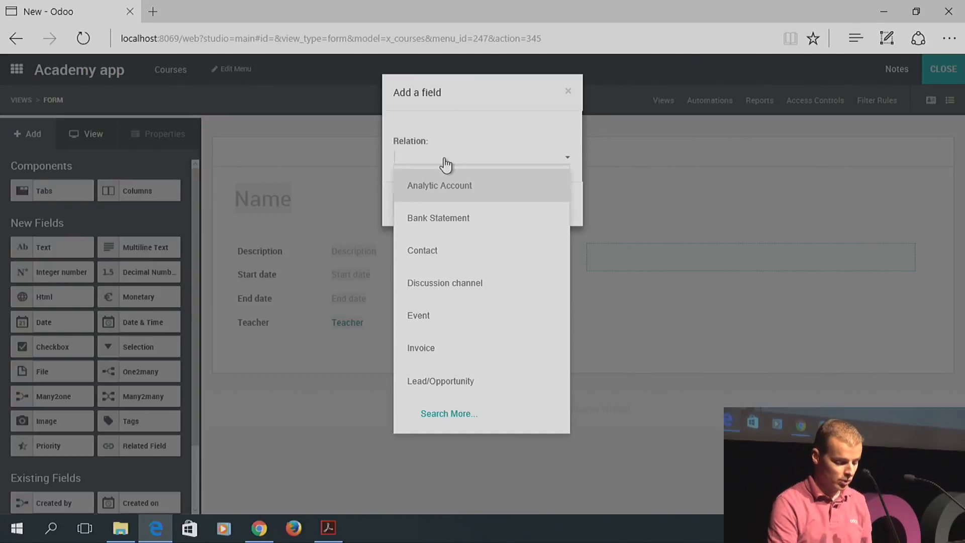
{"action": "type", "text": "contact"}
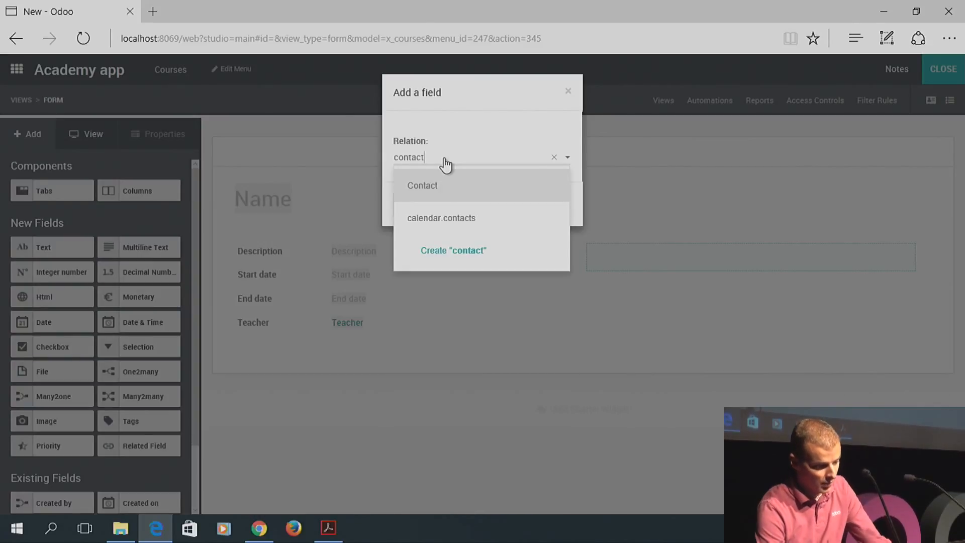
{"action": "left_click", "coordinate": [438, 191]}
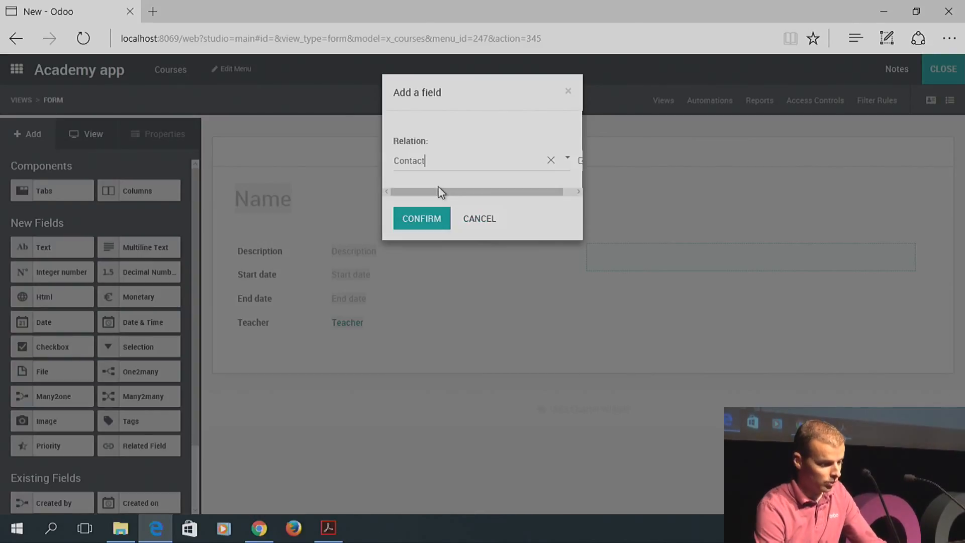
{"action": "left_click", "coordinate": [427, 222]}
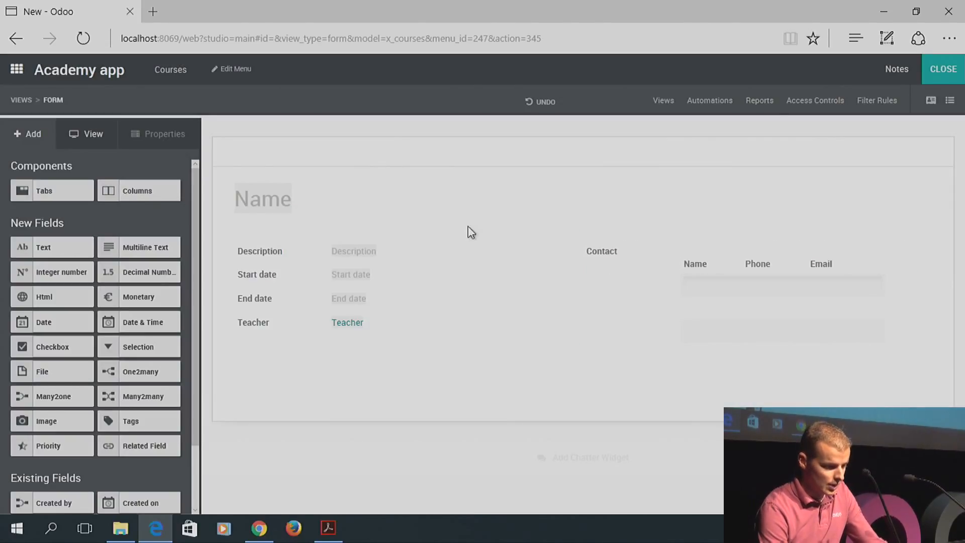
{"action": "left_click", "coordinate": [610, 250]}
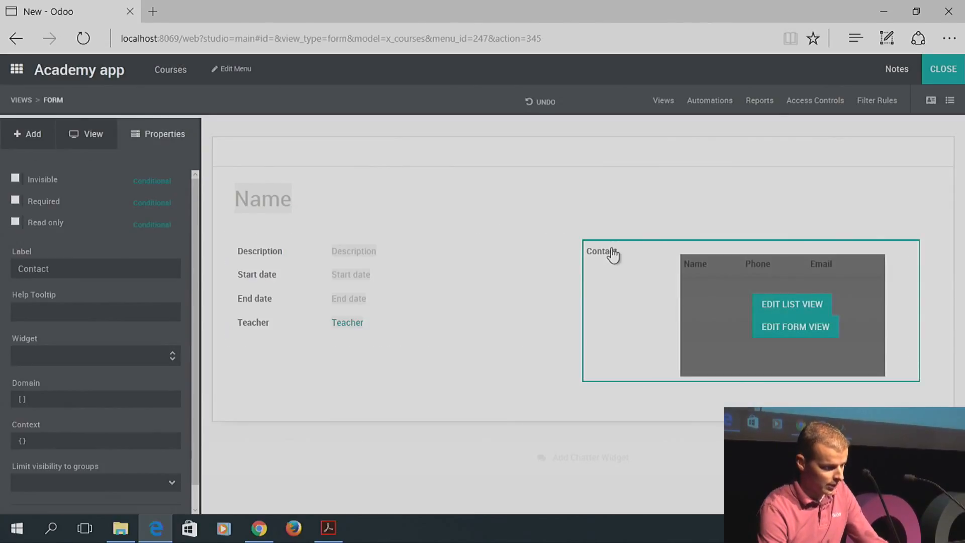
{"action": "double_click", "coordinate": [95, 270]}
{"action": "type", "text": "Students"}
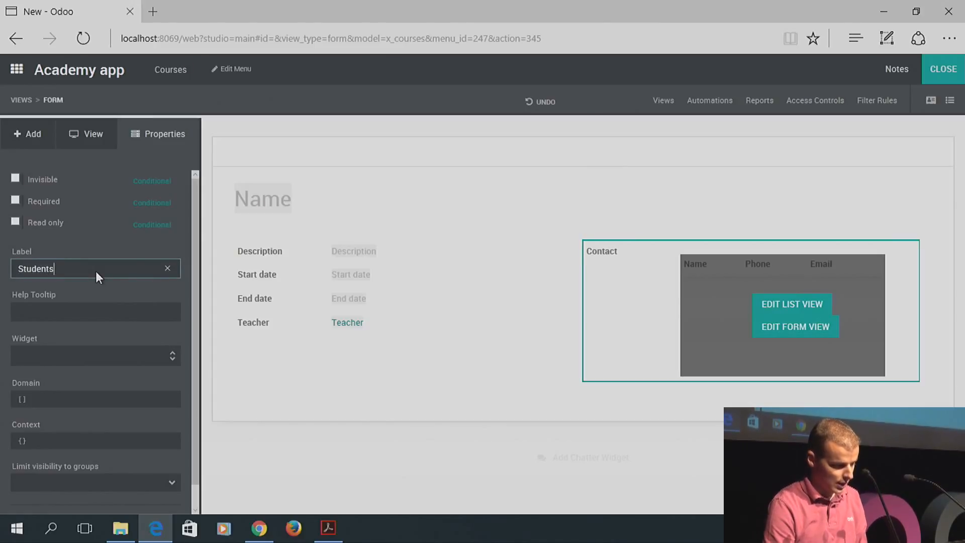
Set the Students field's domain to contacts where Student is set
{"action": "left_click", "coordinate": [43, 399]}
{"action": "left_click", "coordinate": [239, 178]}
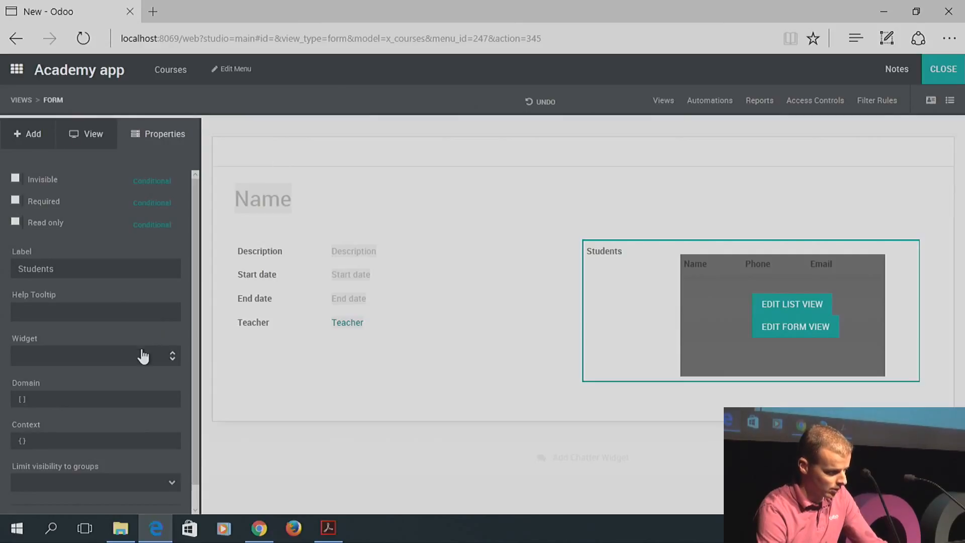
{"action": "left_click", "coordinate": [58, 400]}
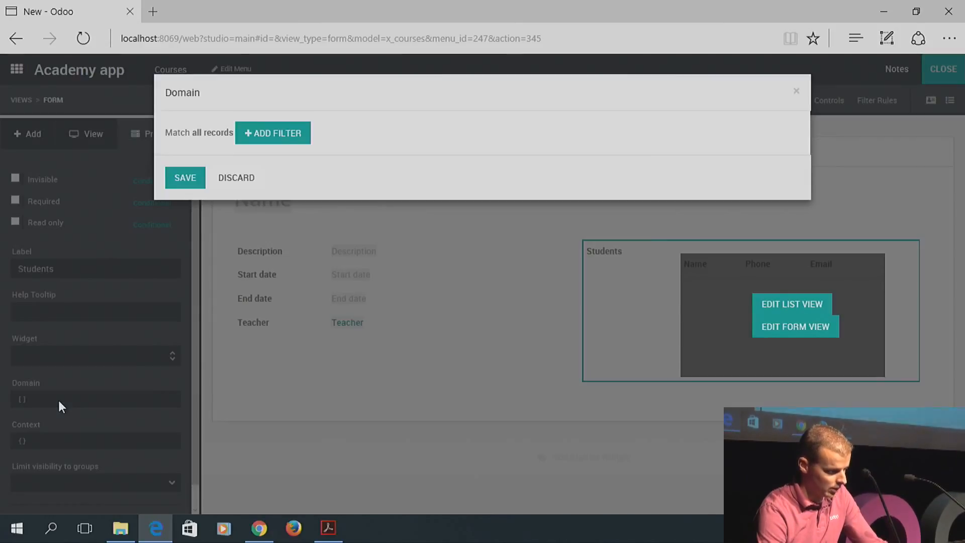
{"action": "left_click", "coordinate": [284, 130]}
{"action": "left_click", "coordinate": [269, 150]}
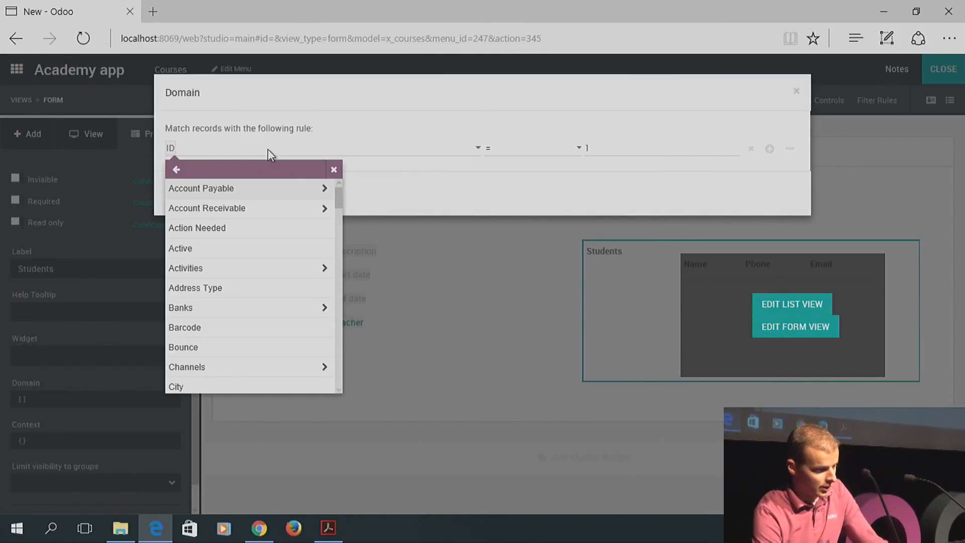
{"action": "left_click_drag", "start_coordinate": [339, 196], "coordinate": [339, 351]}
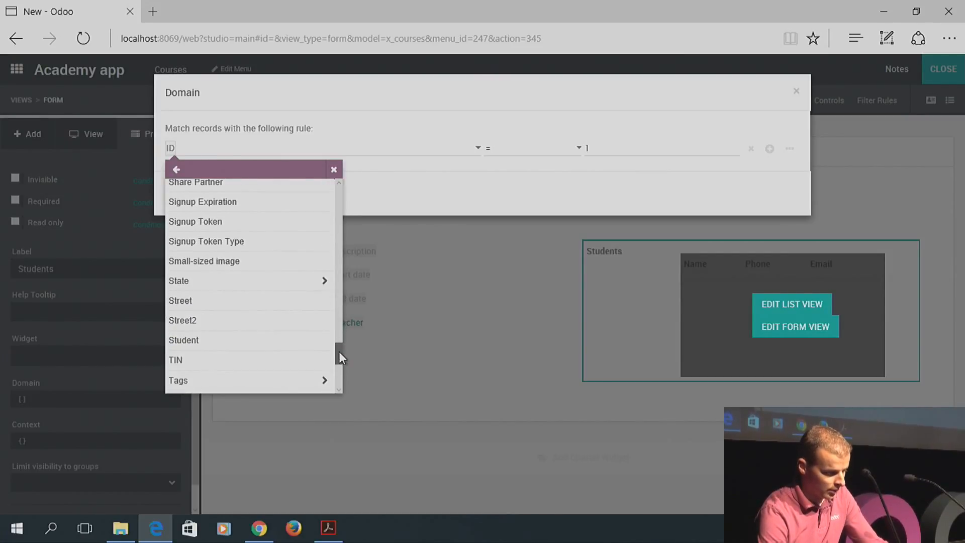
{"action": "left_click", "coordinate": [231, 341]}
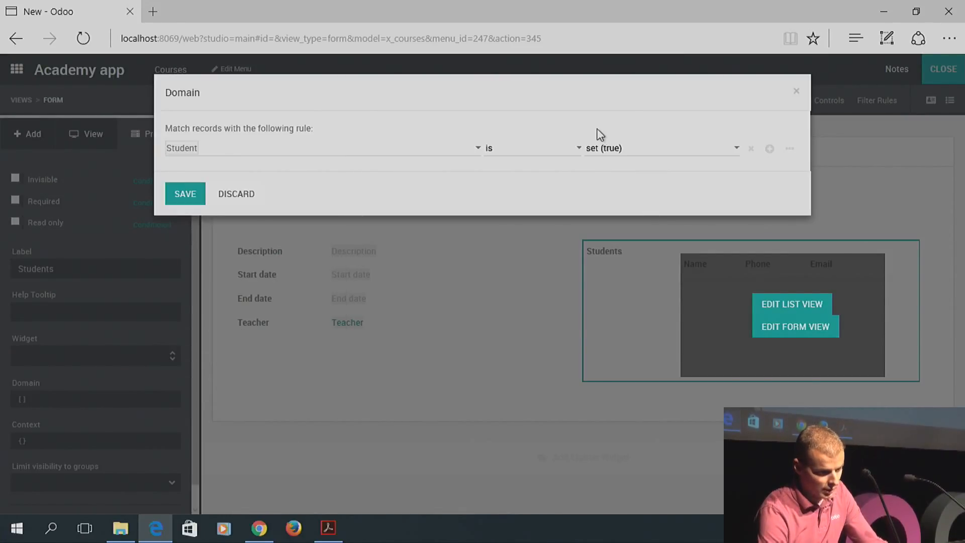
{"action": "left_click", "coordinate": [192, 193]}
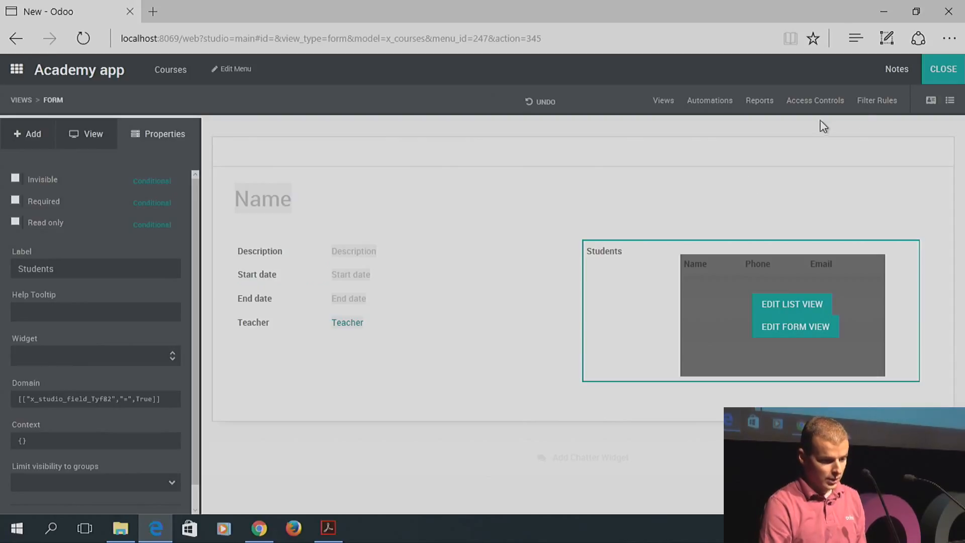
Leave Studio and enter course 'Introduction to Accounting' with description 'short introduction to accounting rule'
{"action": "left_click", "coordinate": [943, 71]}
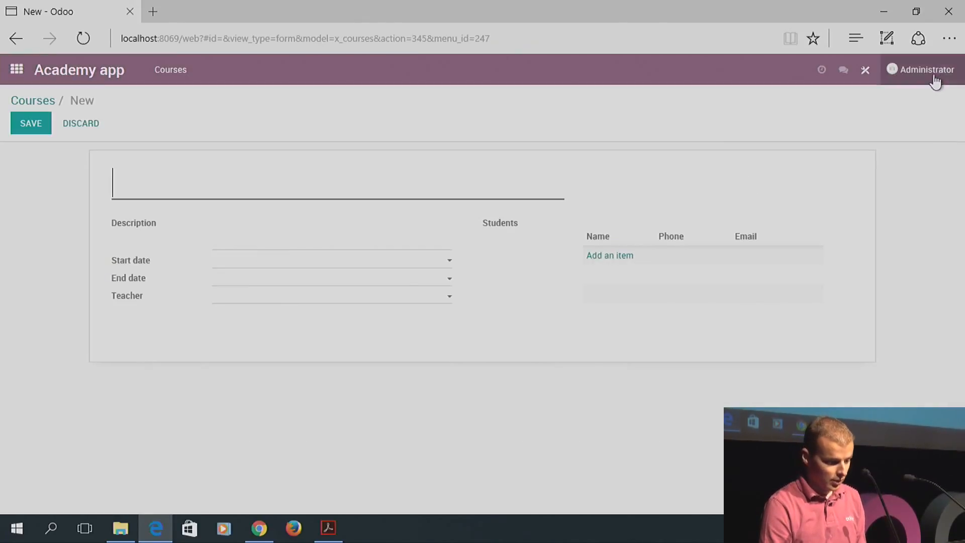
{"action": "type", "text": "Introduction"}
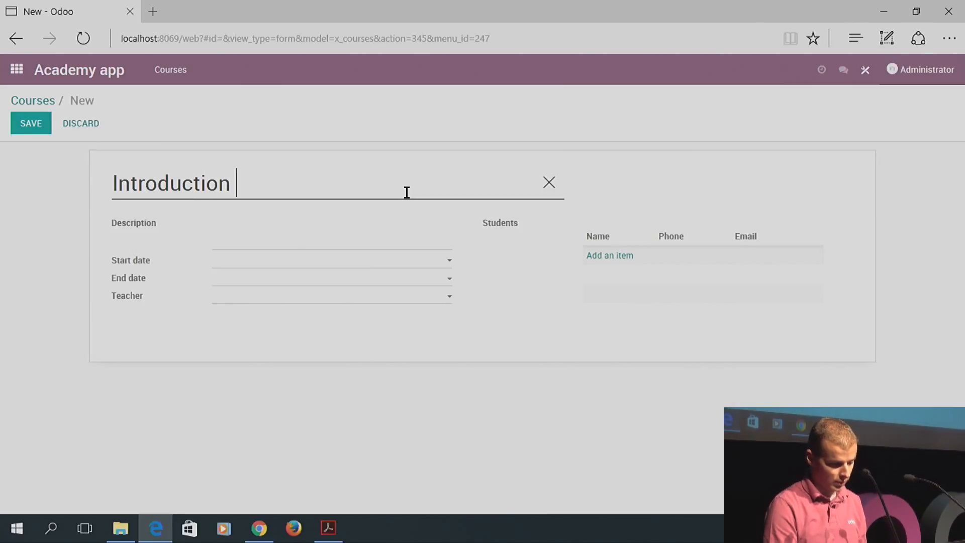
{"action": "type", "text": " to "}
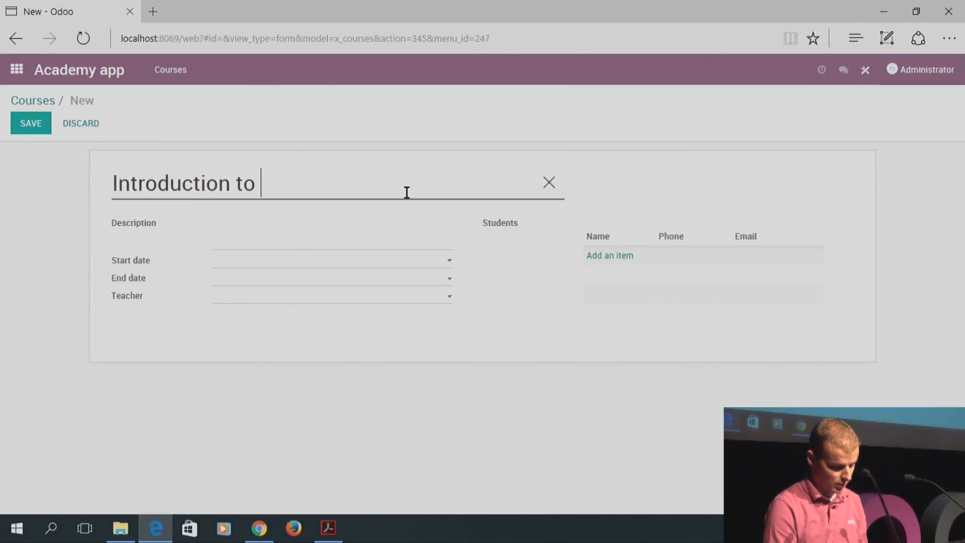
{"action": "type", "text": "Accounting"}
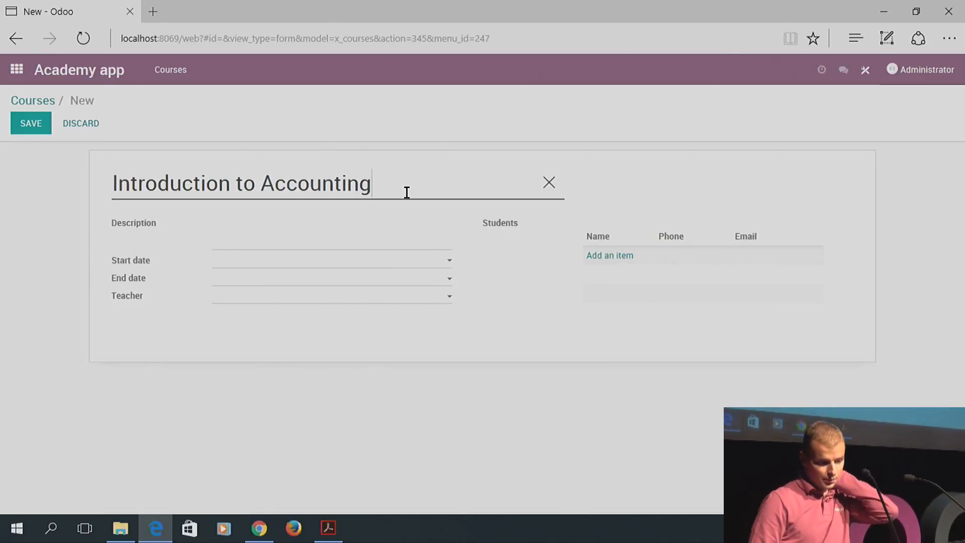
{"action": "left_click", "coordinate": [308, 229]}
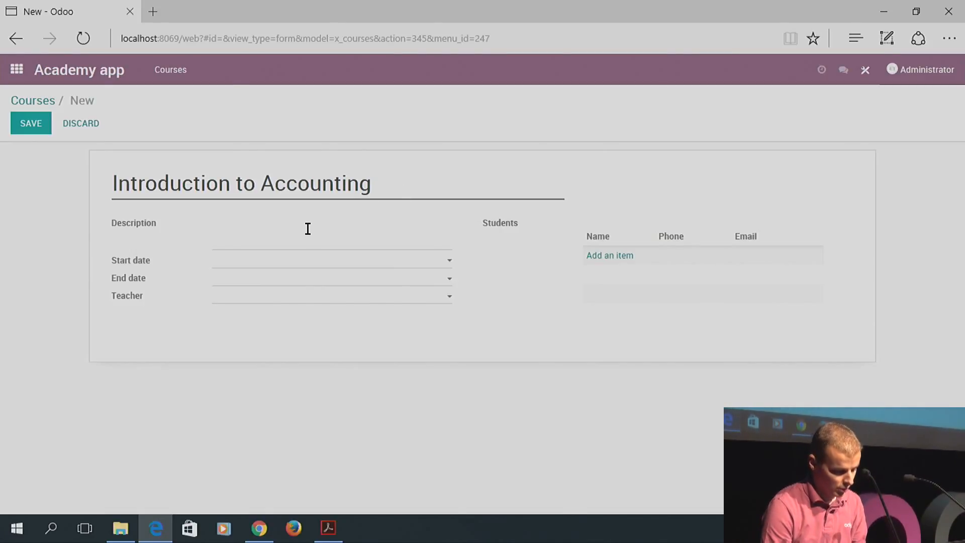
{"action": "type", "text": "Short"}
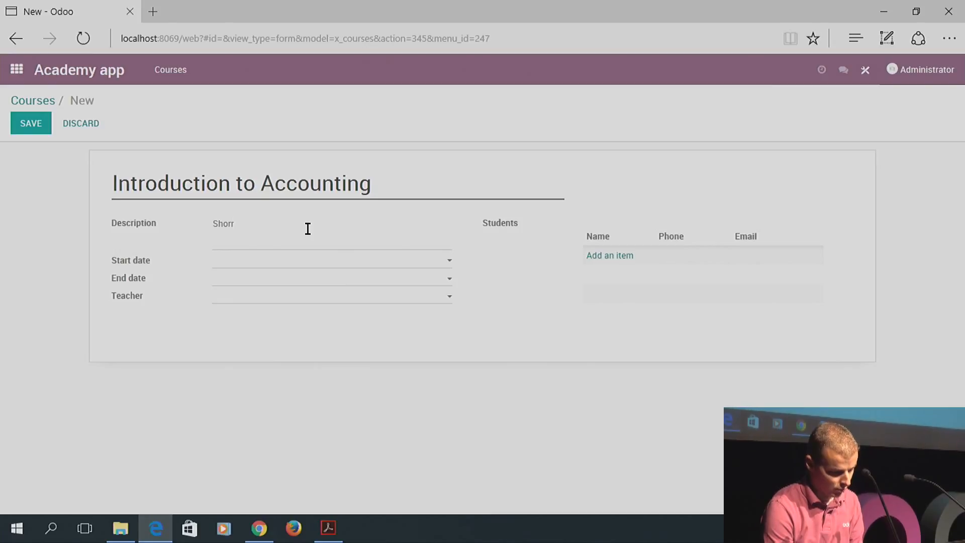
{"action": "key", "text": "BackSpace"}
{"action": "key", "text": "BackSpace"}
{"action": "key", "text": "BackSpace"}
{"action": "key", "text": "BackSpace"}
{"action": "key", "text": "BackSpace"}
{"action": "type", "text": "sh"}
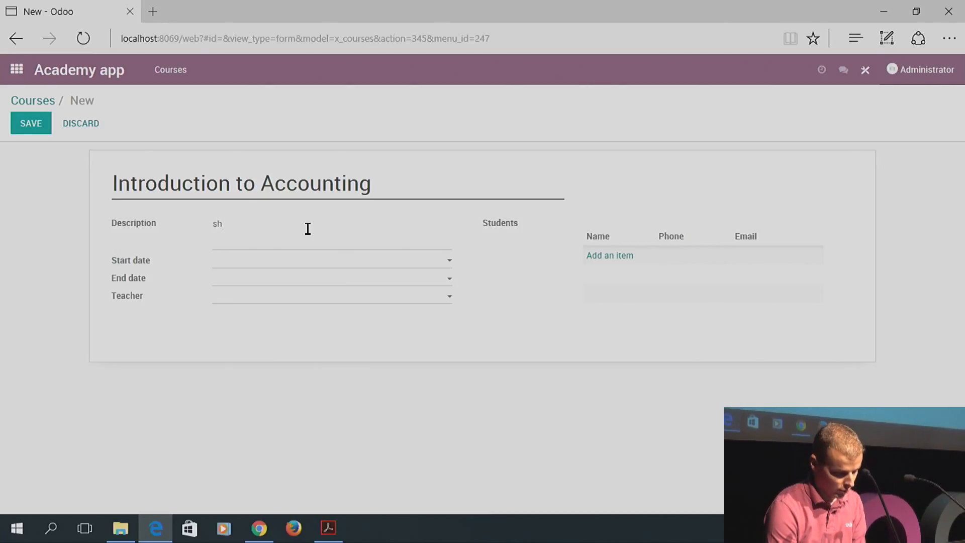
{"action": "type", "text": "ort "}
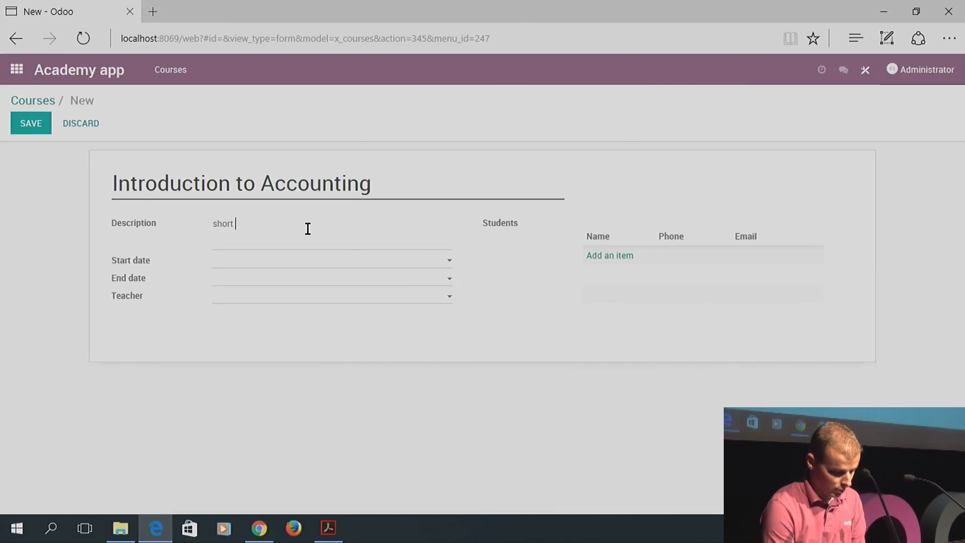
{"action": "type", "text": "introduction t"}
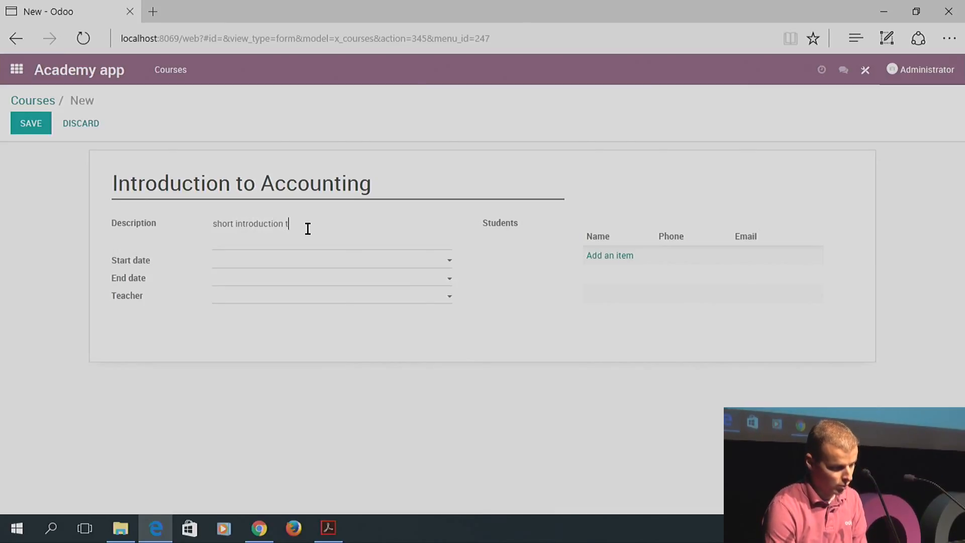
{"action": "type", "text": "o accounting rules"}
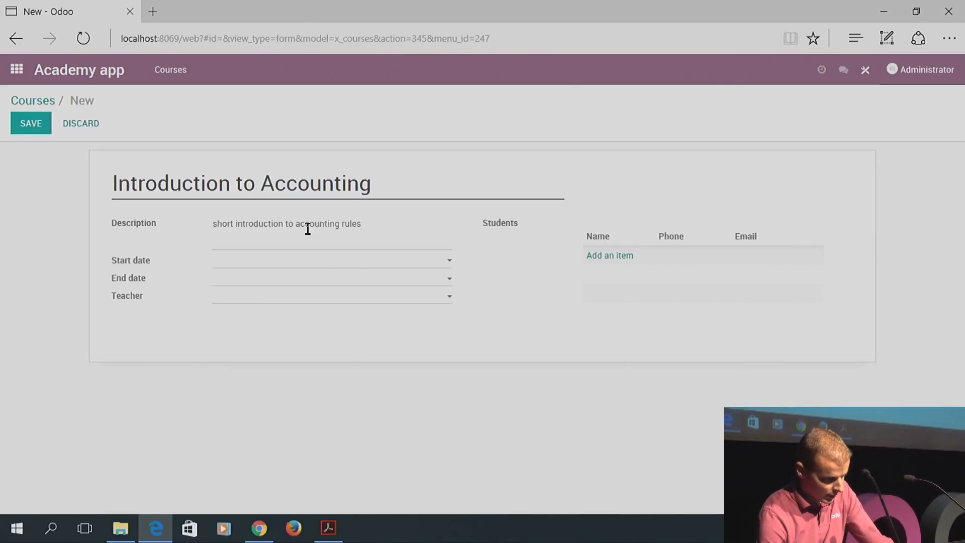
Set the course dates from 09/17/2017 to 01/31/2018
{"action": "left_click", "coordinate": [280, 261]}
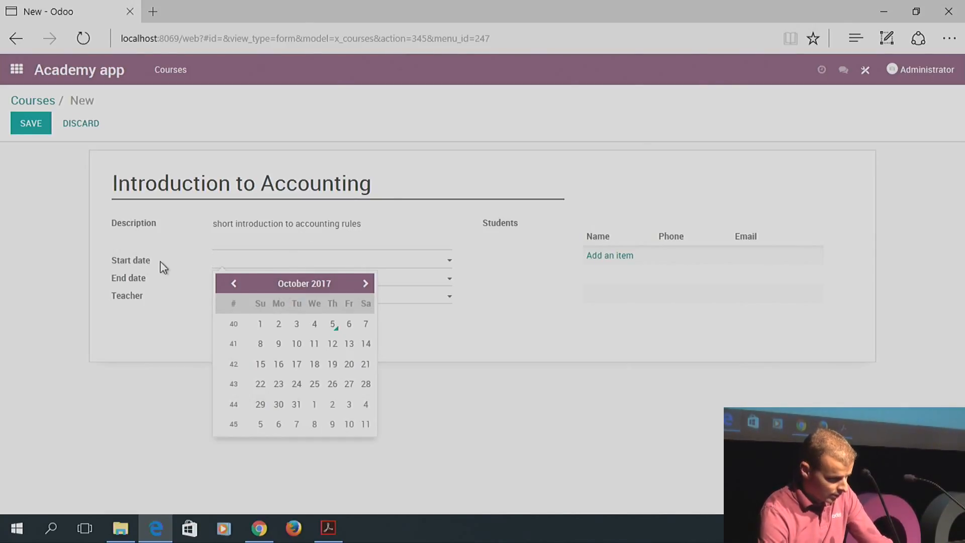
{"action": "left_click", "coordinate": [234, 283]}
{"action": "left_click", "coordinate": [259, 387]}
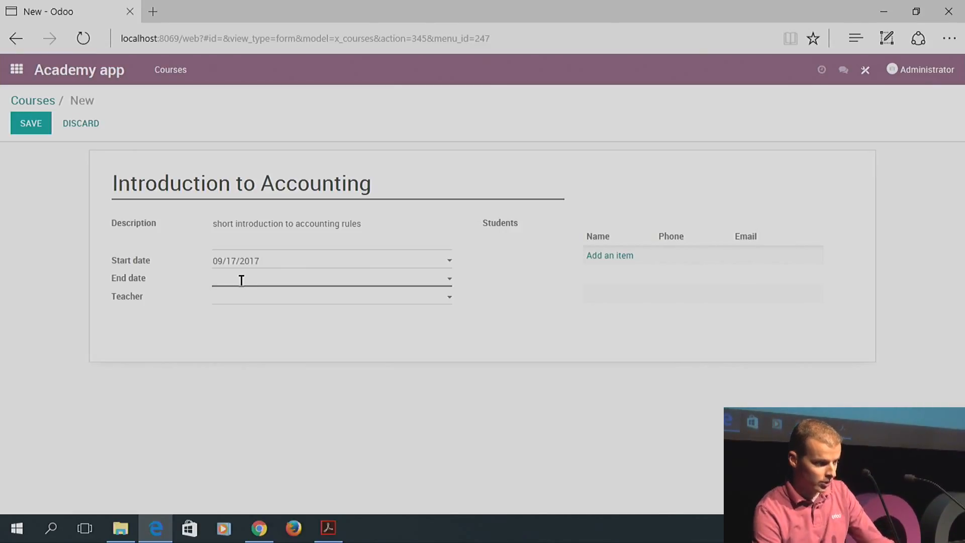
{"action": "left_click", "coordinate": [259, 280]}
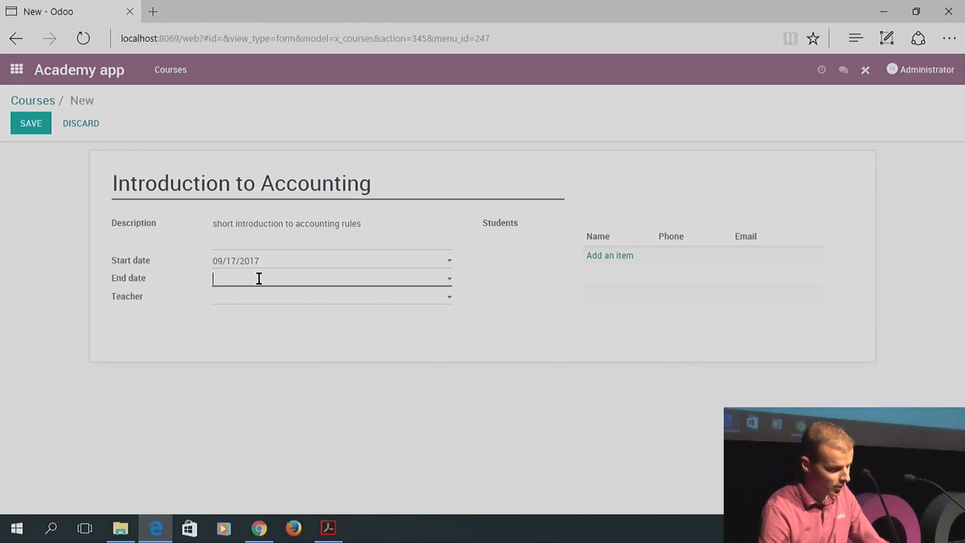
{"action": "left_click", "coordinate": [367, 307]}
{"action": "left_click", "coordinate": [367, 306]}
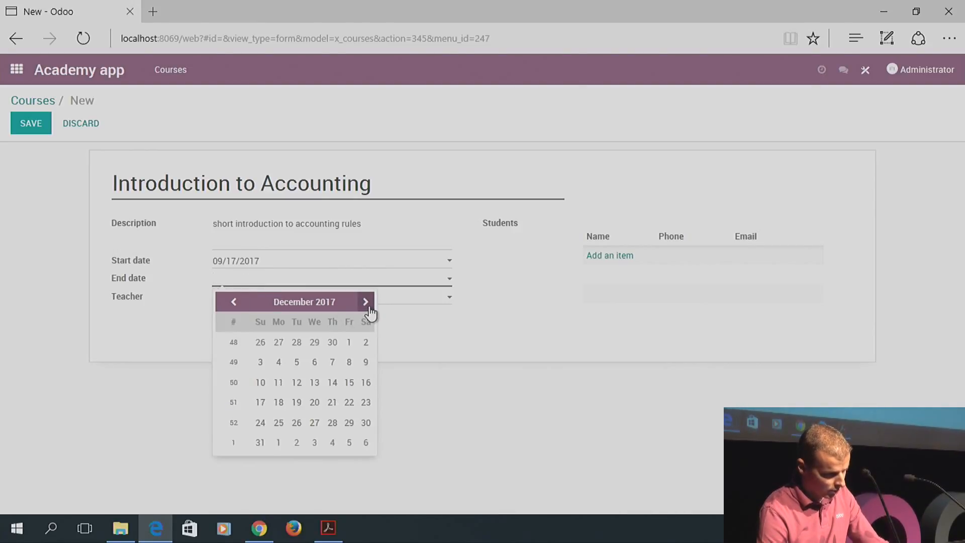
{"action": "left_click", "coordinate": [366, 303]}
{"action": "left_click", "coordinate": [366, 303]}
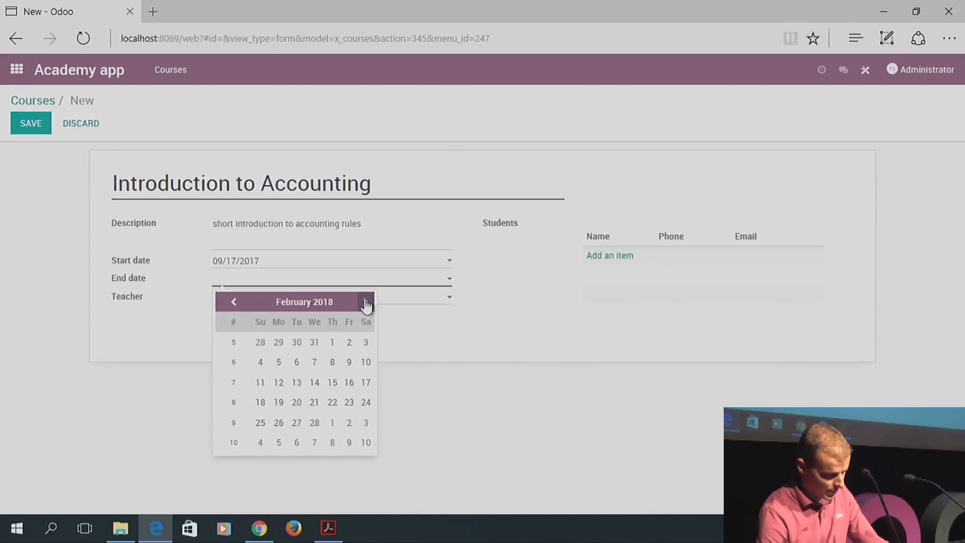
{"action": "left_click", "coordinate": [234, 303]}
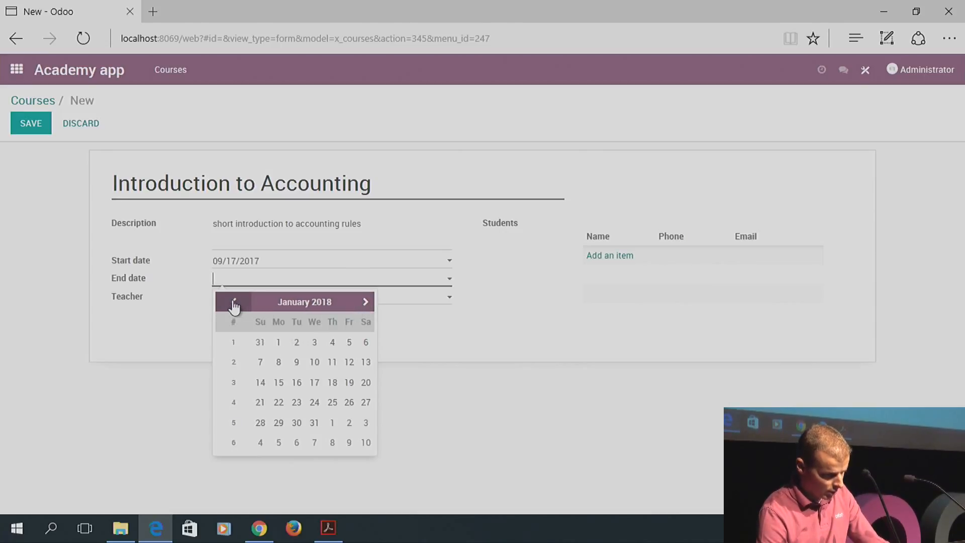
{"action": "left_click", "coordinate": [315, 426]}
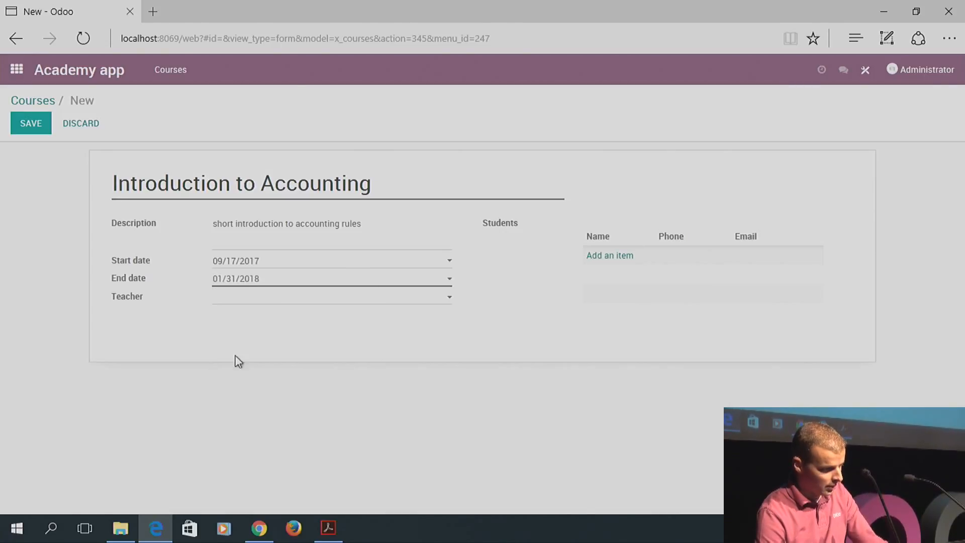
Choose Teacher as the course teacher and bring up the students to add
{"action": "left_click", "coordinate": [286, 302]}
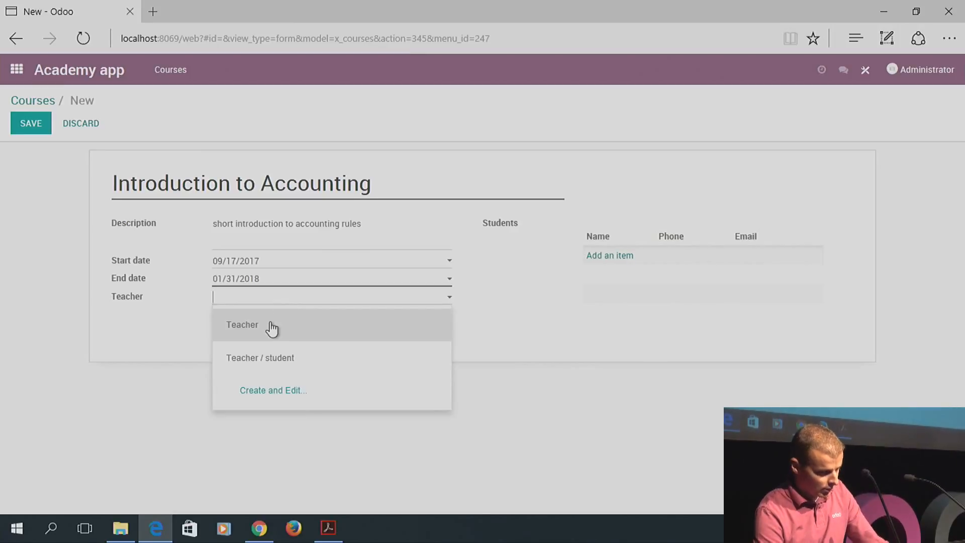
{"action": "left_click", "coordinate": [265, 327]}
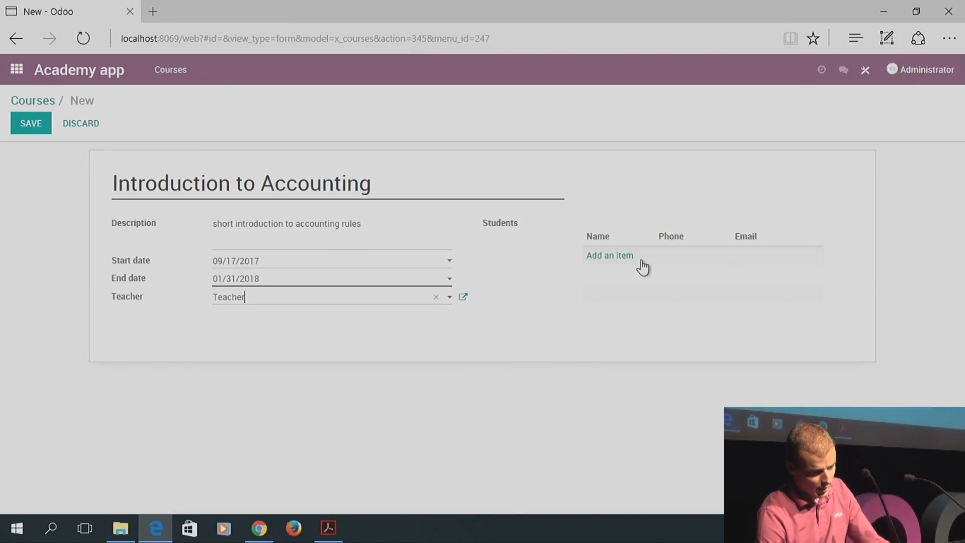
{"action": "left_click", "coordinate": [623, 257]}
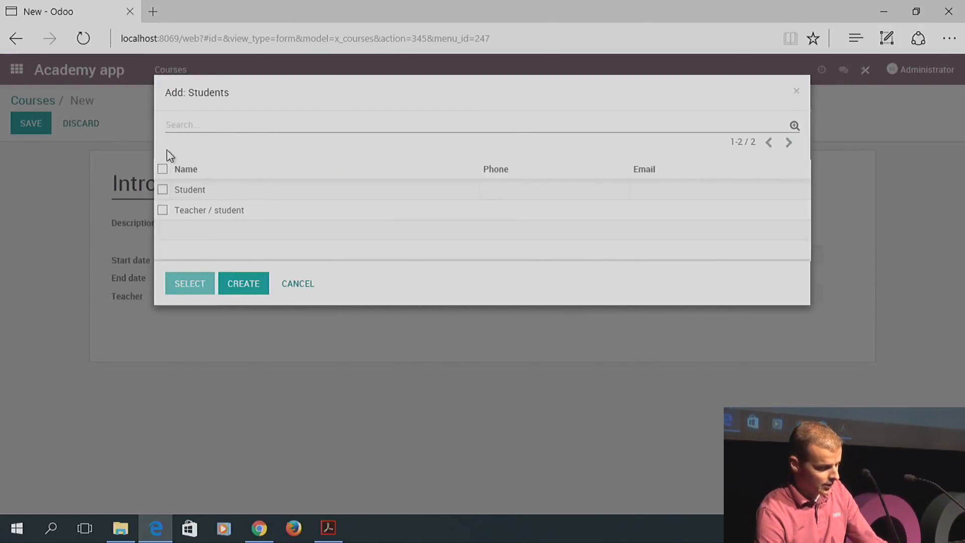
Enrol all listed students, keep Teacher as teacher, and save Introduction to Accounting
{"action": "left_click", "coordinate": [162, 170]}
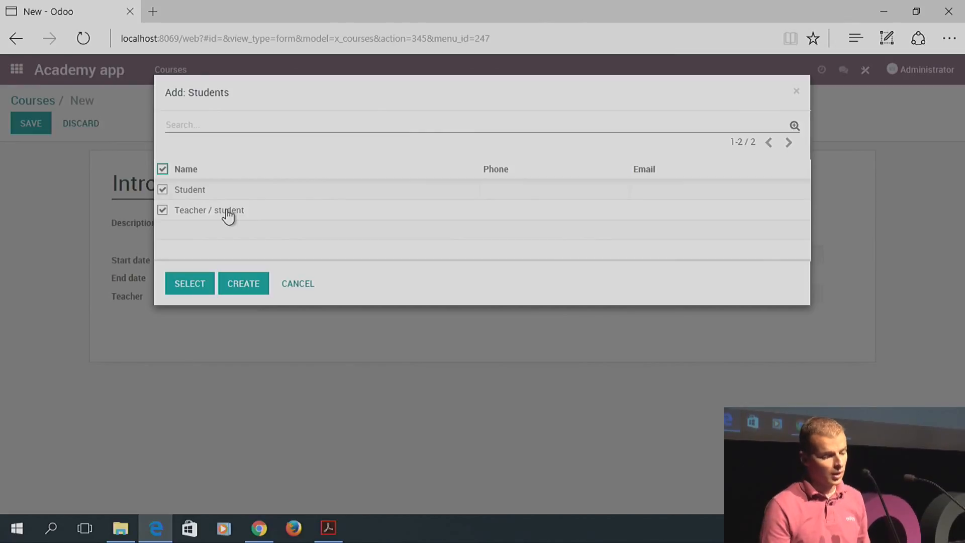
{"action": "left_click", "coordinate": [190, 289]}
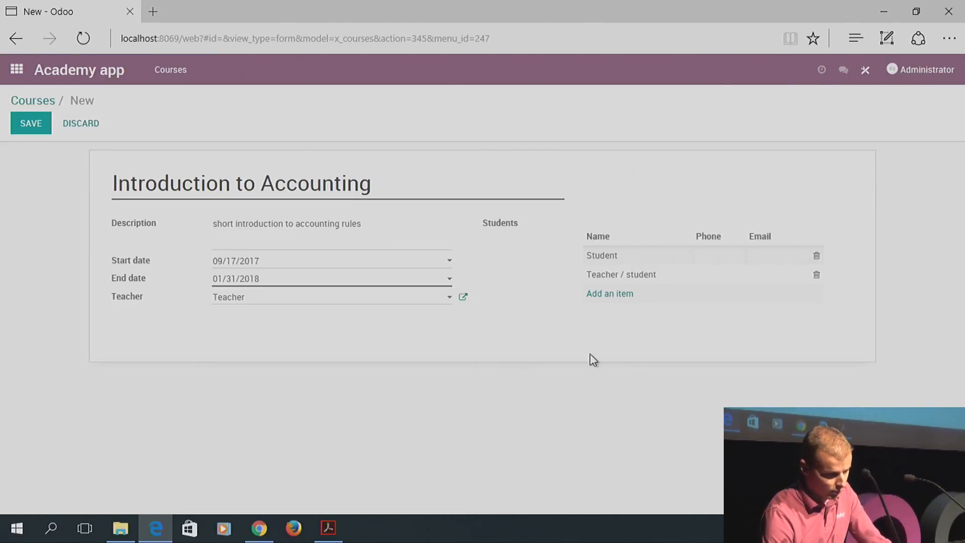
{"action": "left_click", "coordinate": [319, 302]}
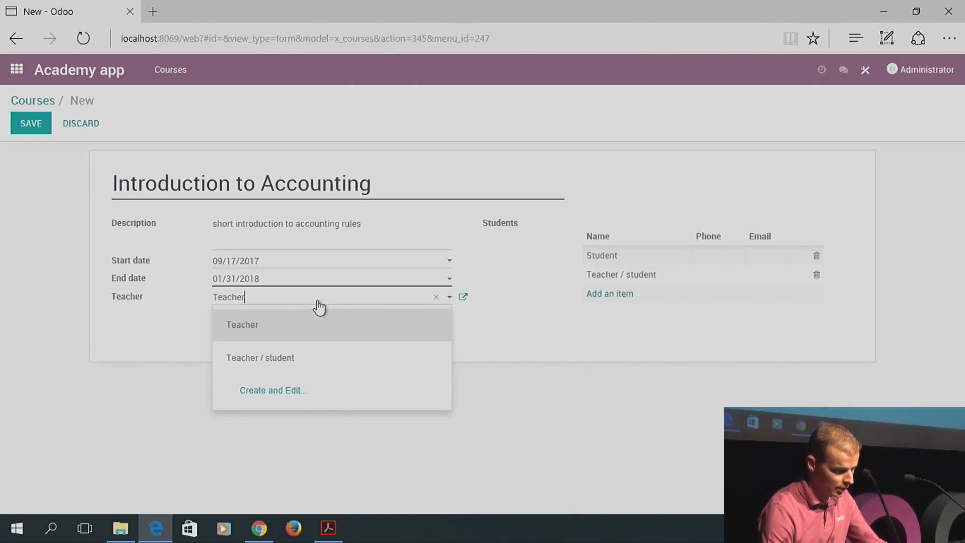
{"action": "left_click", "coordinate": [272, 326]}
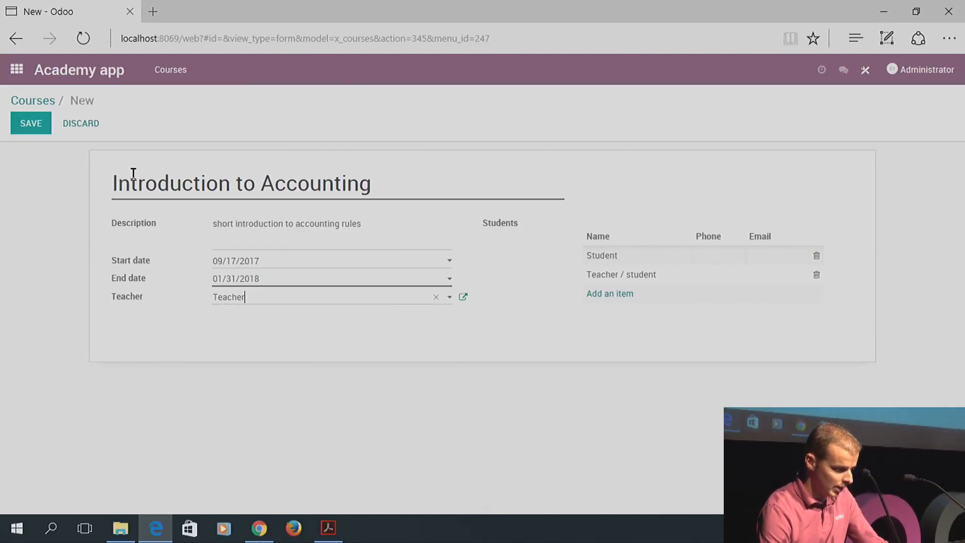
{"action": "left_click", "coordinate": [41, 127]}
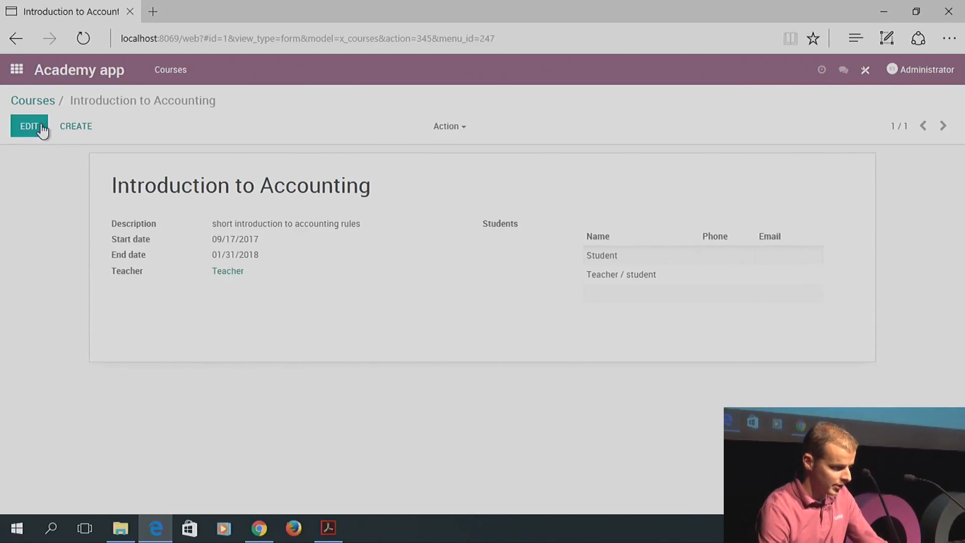
Save a new 'Introduction to Marketing' course taught by Teacher / student, then reopen Introduction to Accounting
{"action": "left_click", "coordinate": [69, 128]}
{"action": "type", "text": "Intro"}
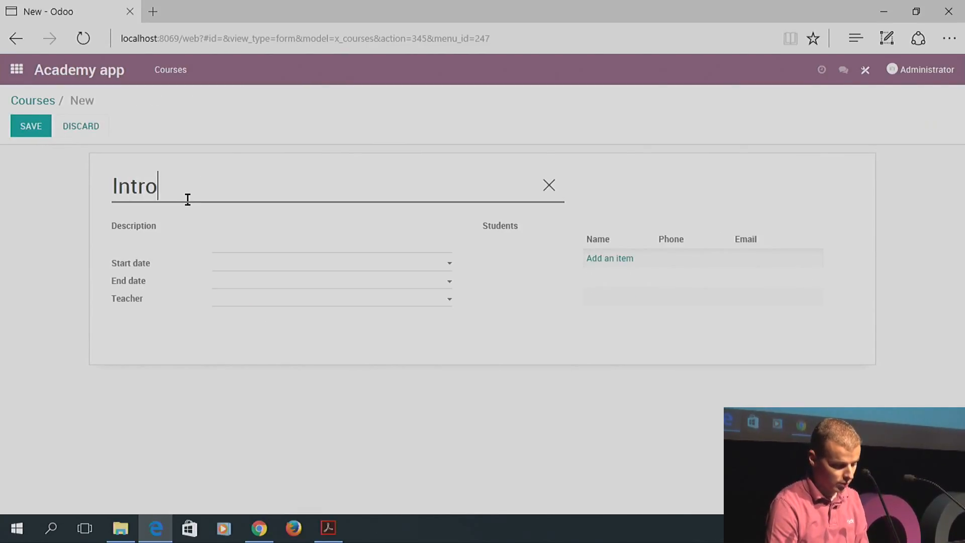
{"action": "type", "text": "duction "}
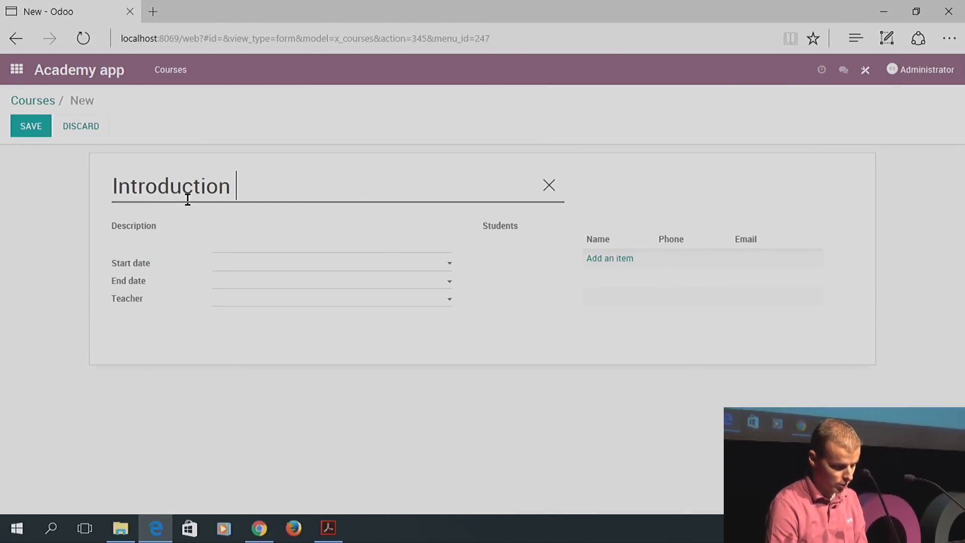
{"action": "type", "text": "T"}
{"action": "key", "text": "BackSpace"}
{"action": "type", "text": "to"}
{"action": "key", "text": "ctrl+g"}
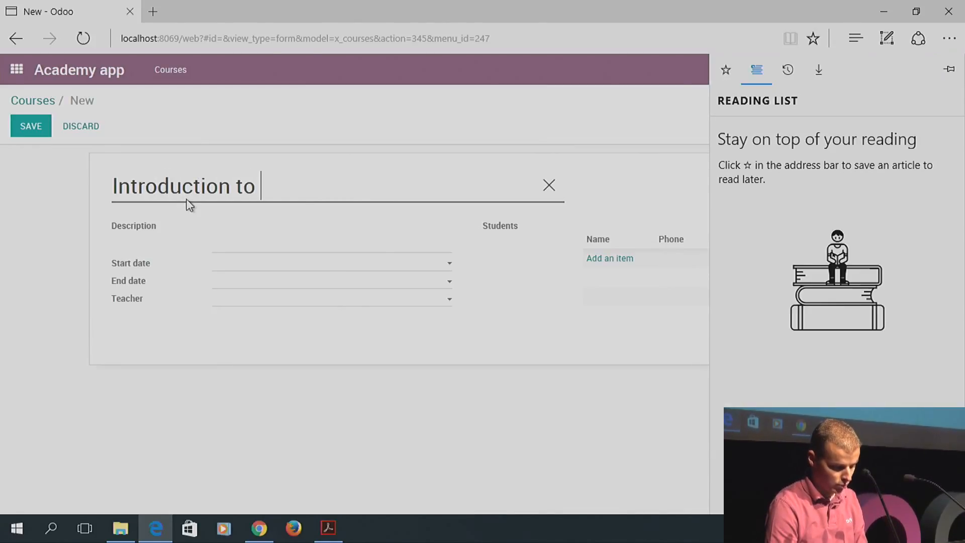
{"action": "left_click", "coordinate": [322, 201]}
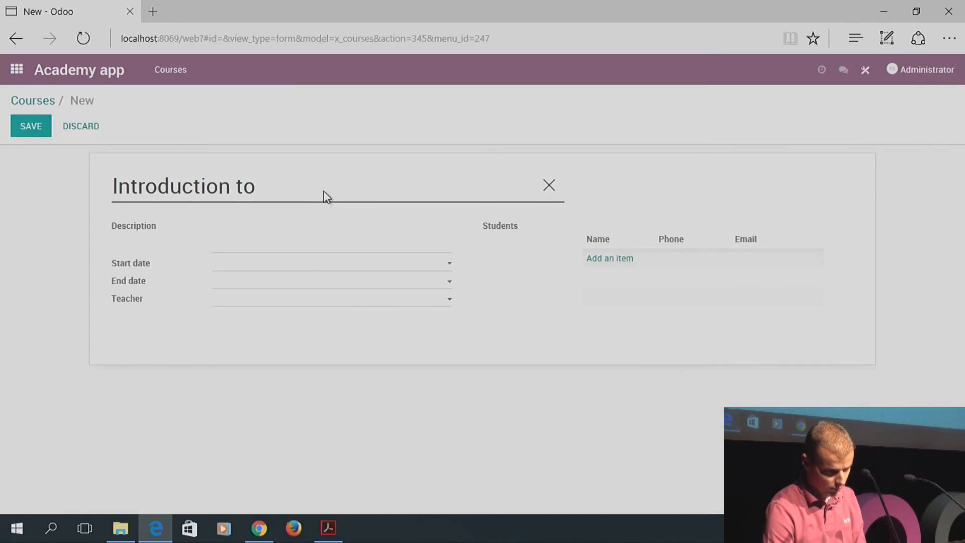
{"action": "type", "text": "Marketing"}
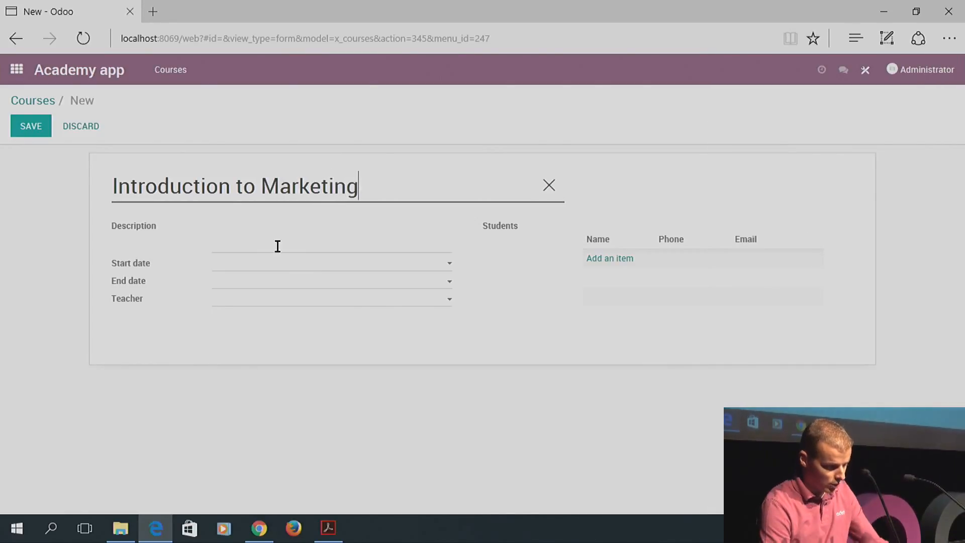
{"action": "left_click", "coordinate": [260, 302]}
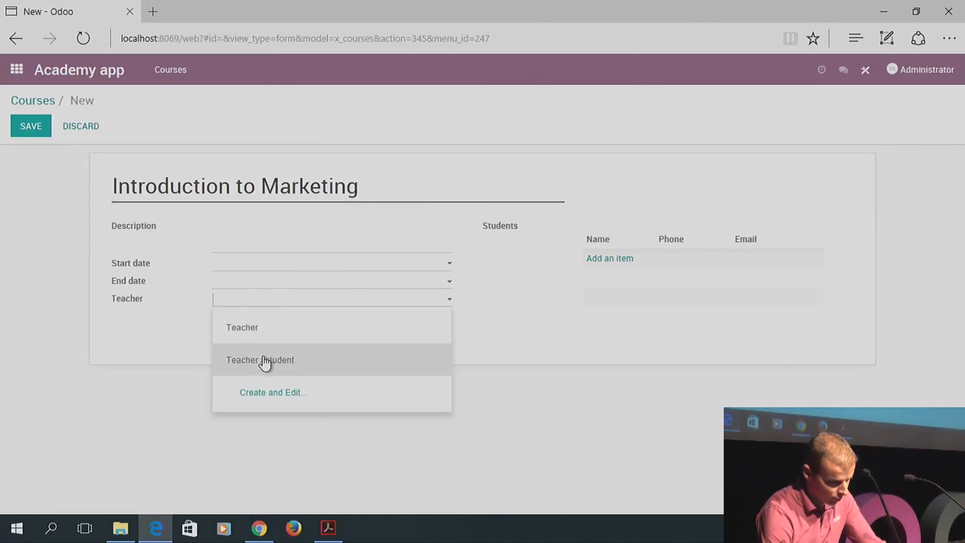
{"action": "left_click", "coordinate": [263, 360]}
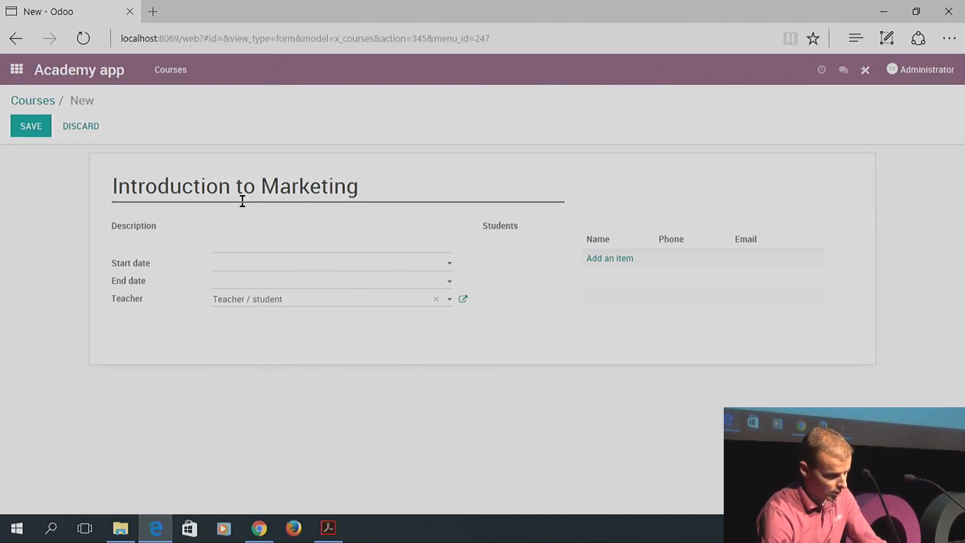
{"action": "left_click", "coordinate": [38, 130]}
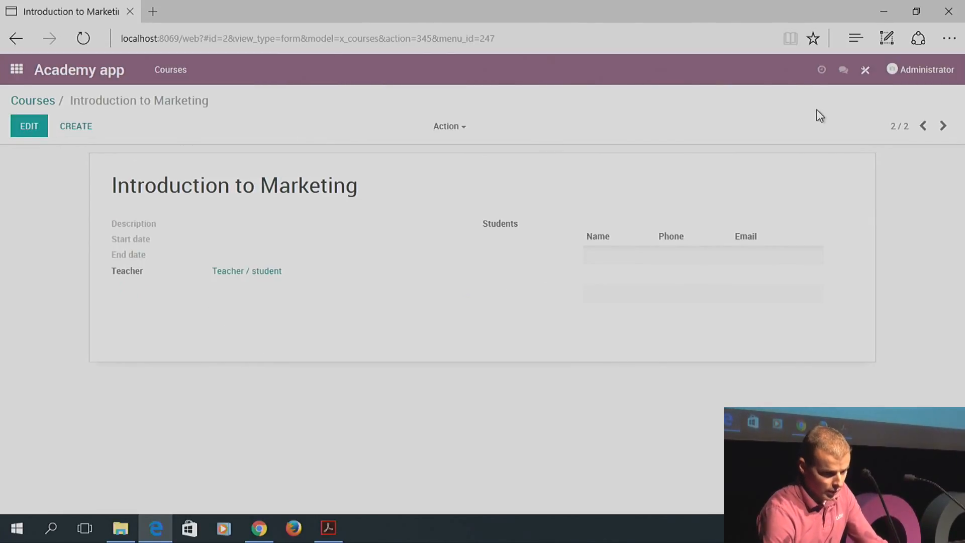
{"action": "left_click", "coordinate": [38, 97]}
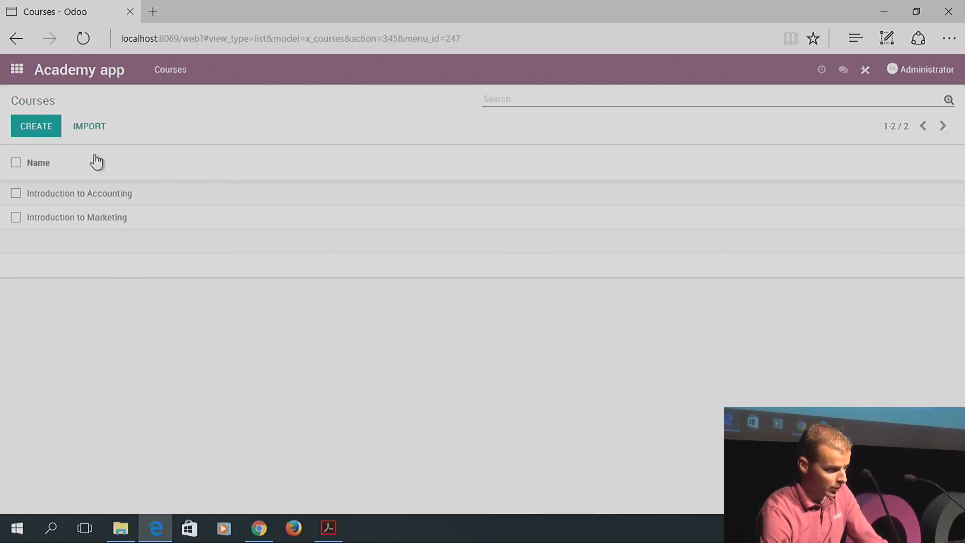
{"action": "left_click", "coordinate": [93, 196]}
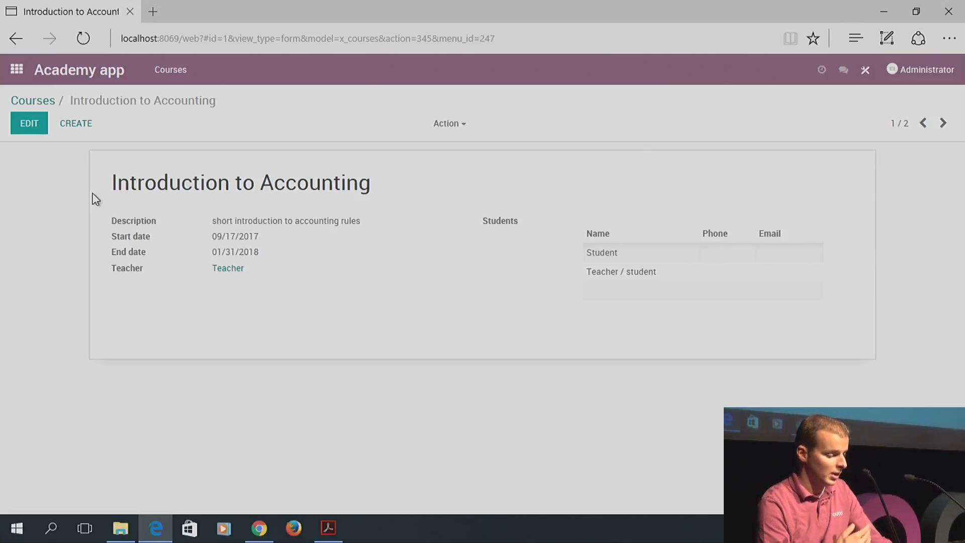
Save an e-mail address on the Teacher contact, then return to Introduction to Accounting
{"action": "left_click", "coordinate": [216, 269]}
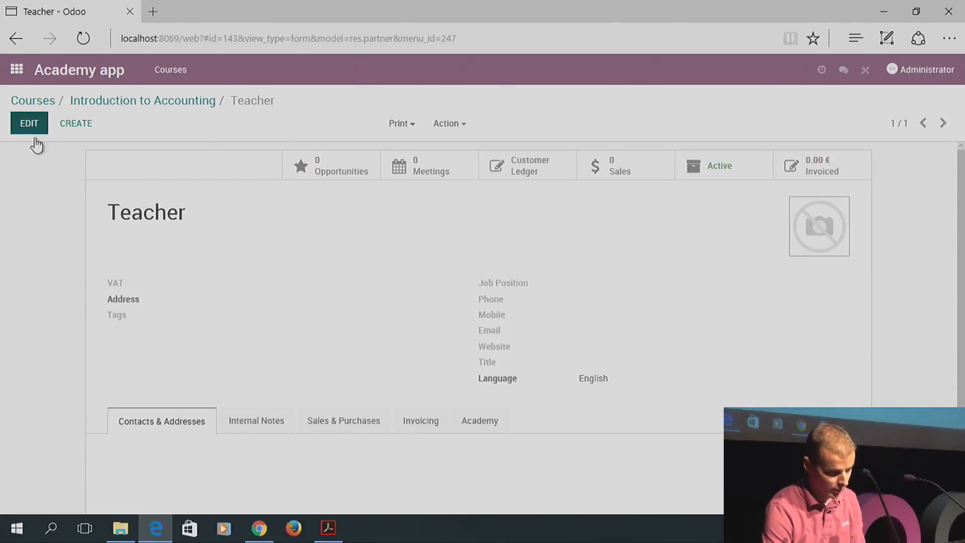
{"action": "left_click", "coordinate": [30, 123]}
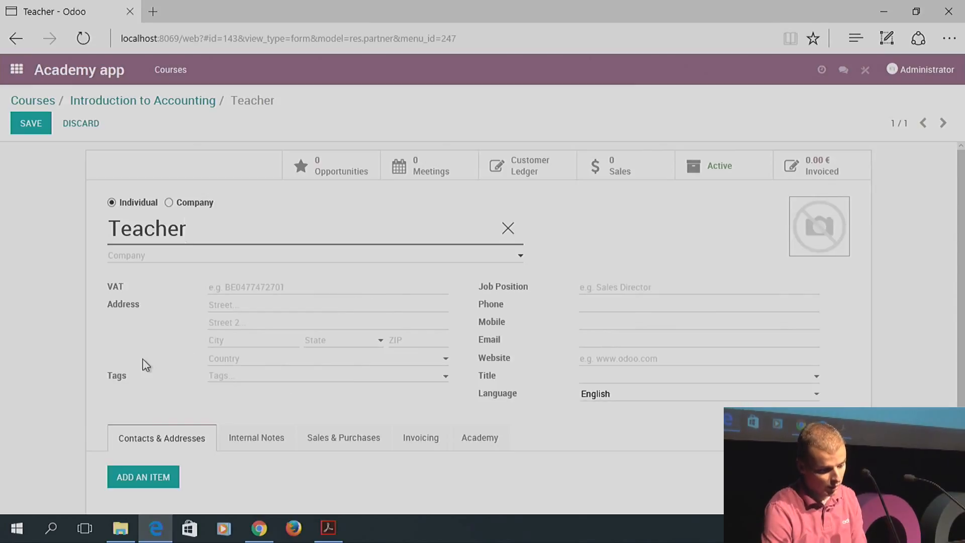
{"action": "left_click", "coordinate": [594, 346]}
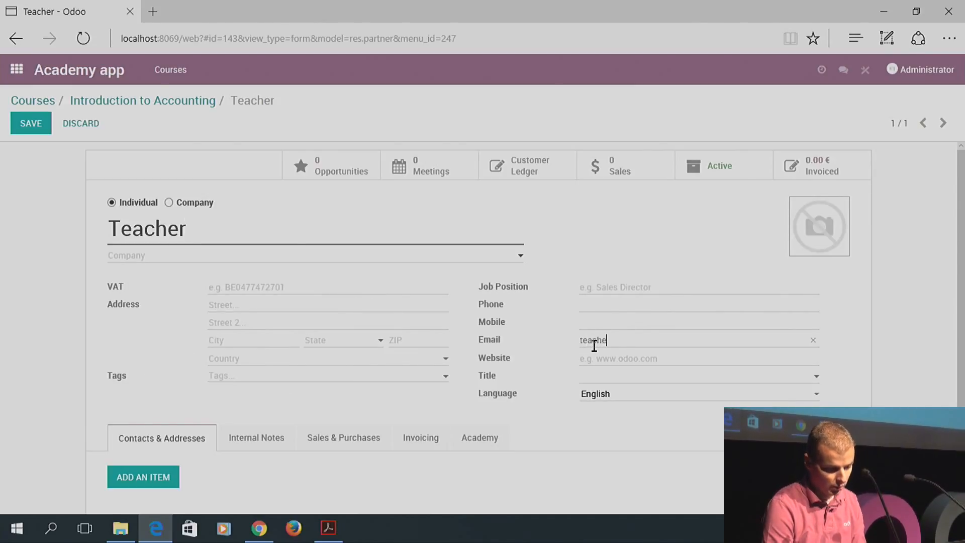
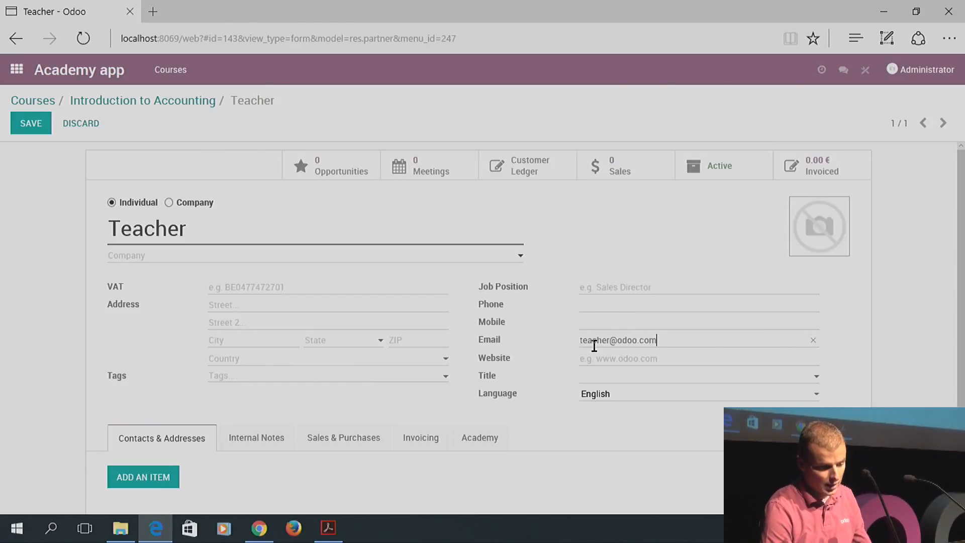
{"action": "left_click", "coordinate": [30, 124]}
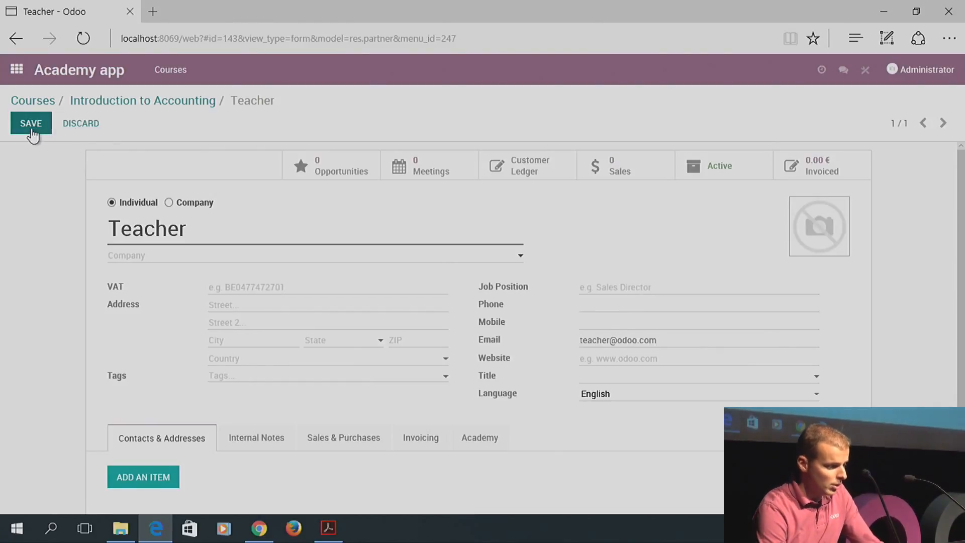
{"action": "left_click", "coordinate": [169, 101]}
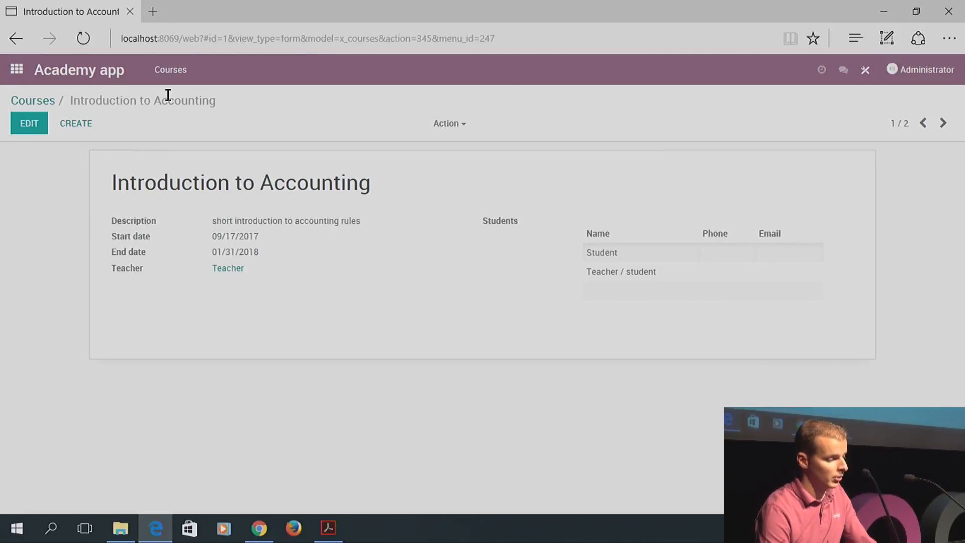
In Studio, place a related field under Teacher pointing to Teacher › Email
{"action": "left_click", "coordinate": [862, 71]}
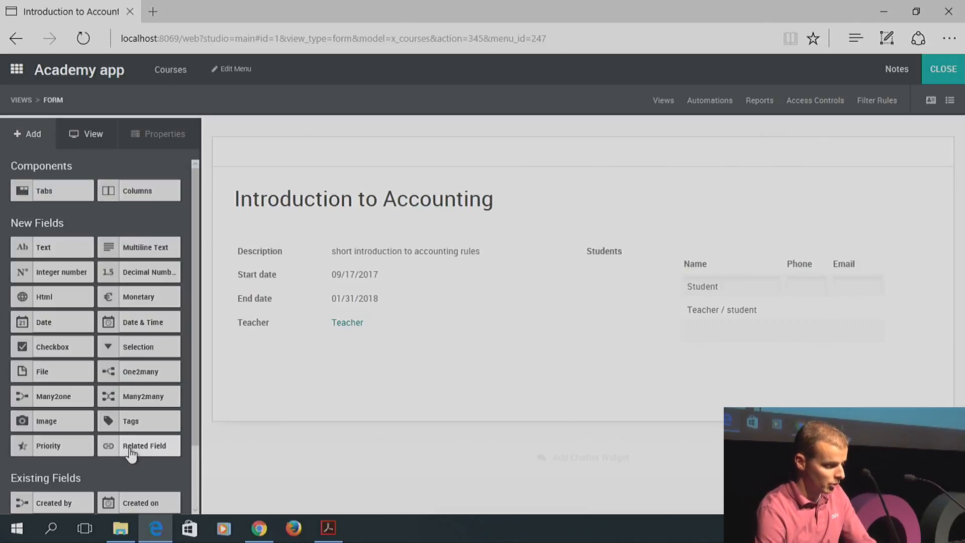
{"action": "left_click_drag", "start_coordinate": [129, 452], "coordinate": [276, 354]}
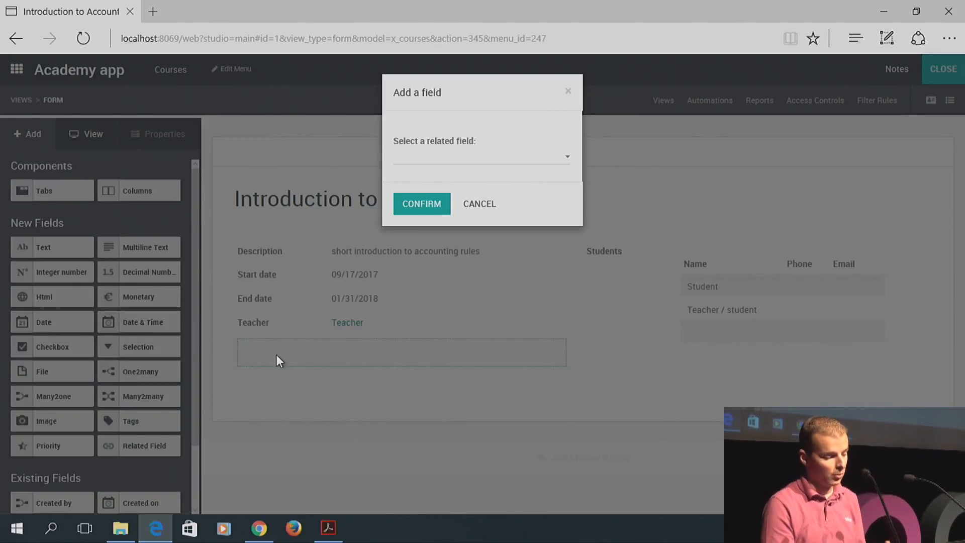
{"action": "left_click", "coordinate": [494, 157]}
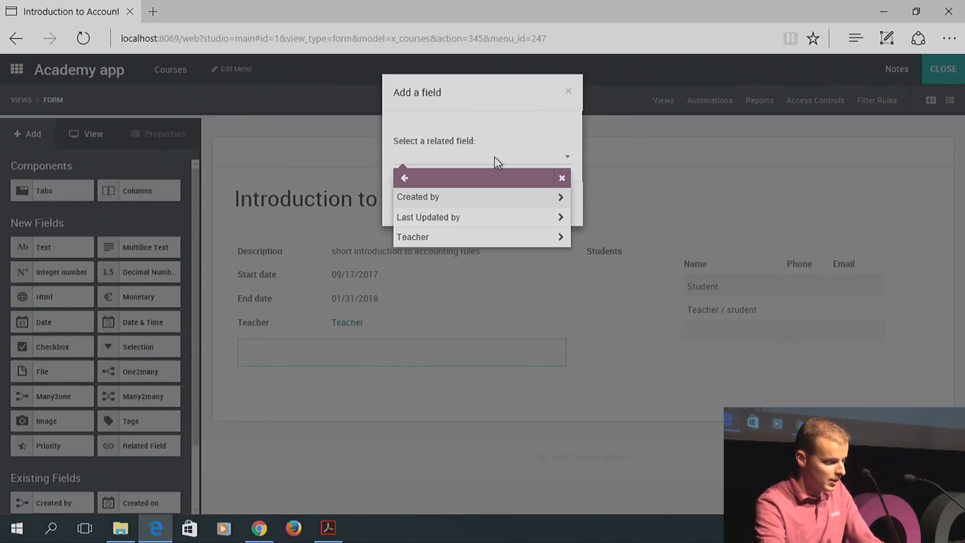
{"action": "left_click", "coordinate": [431, 237]}
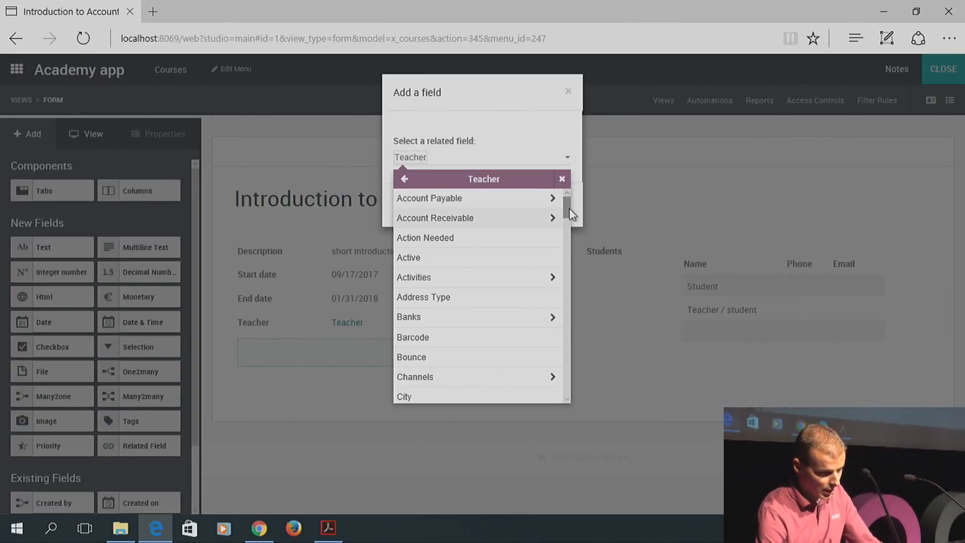
{"action": "left_click_drag", "start_coordinate": [569, 208], "coordinate": [572, 260]}
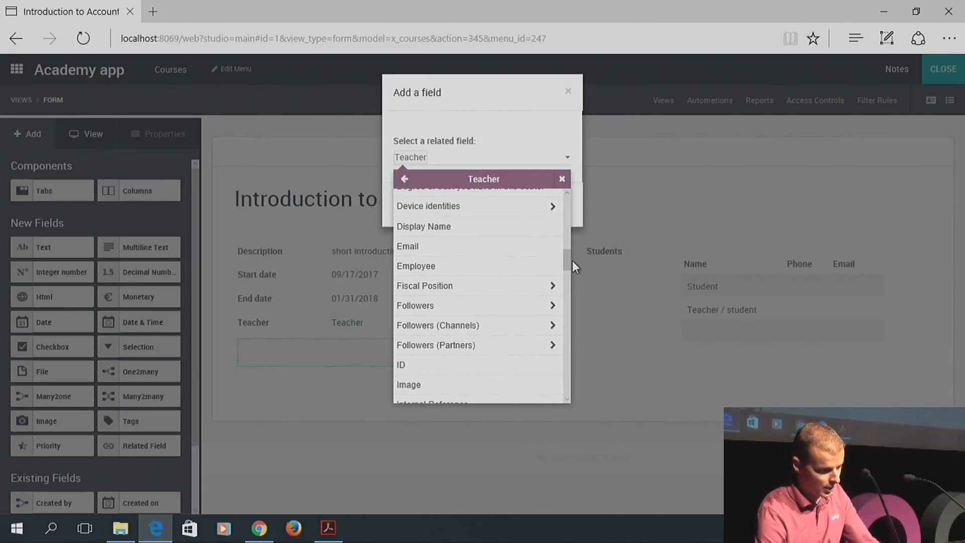
{"action": "left_click", "coordinate": [415, 246]}
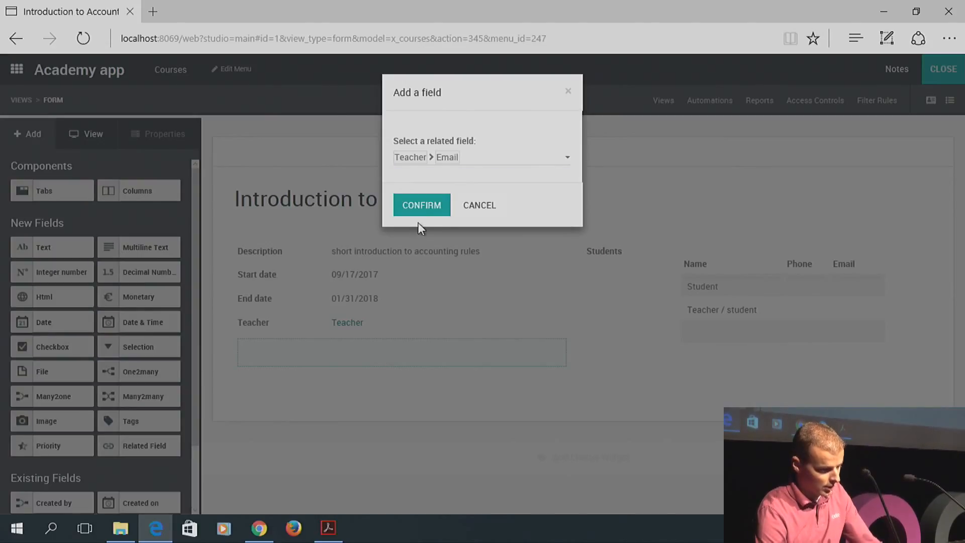
{"action": "left_click", "coordinate": [432, 207]}
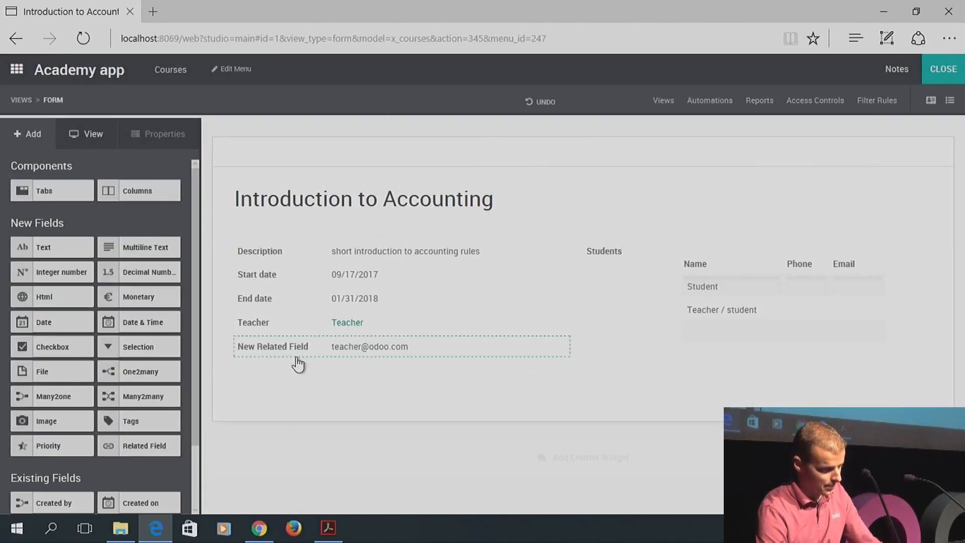
Relabel the related field 'Teacher email address', close Studio and edit the course record
{"action": "left_click", "coordinate": [262, 350]}
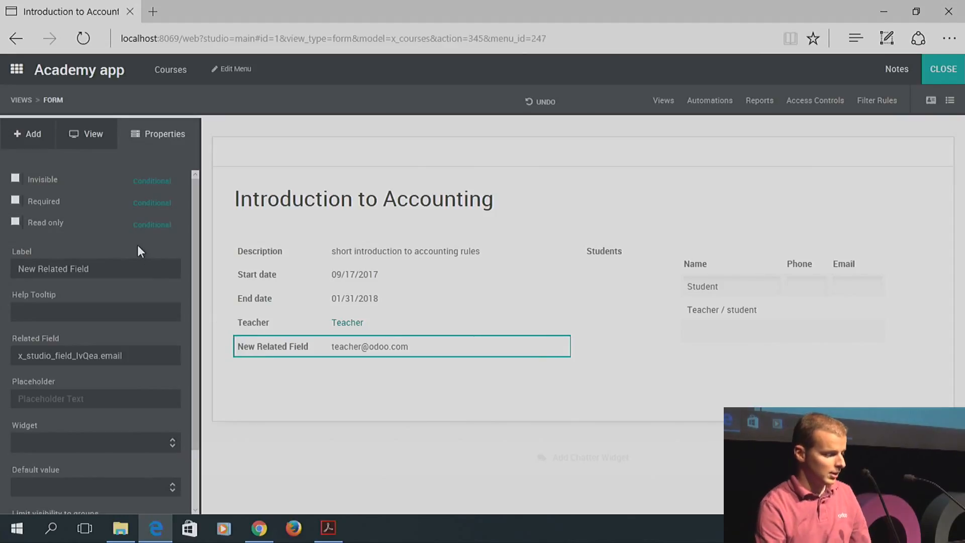
{"action": "left_click_drag", "start_coordinate": [117, 272], "coordinate": [15, 276]}
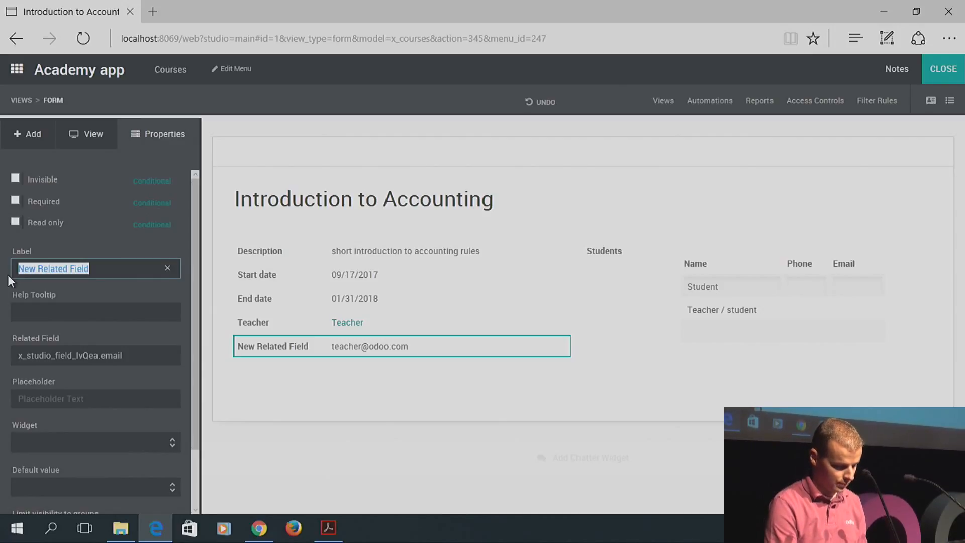
{"action": "type", "text": "Teaceh"}
{"action": "key", "text": "BackSpace"}
{"action": "key", "text": "BackSpace"}
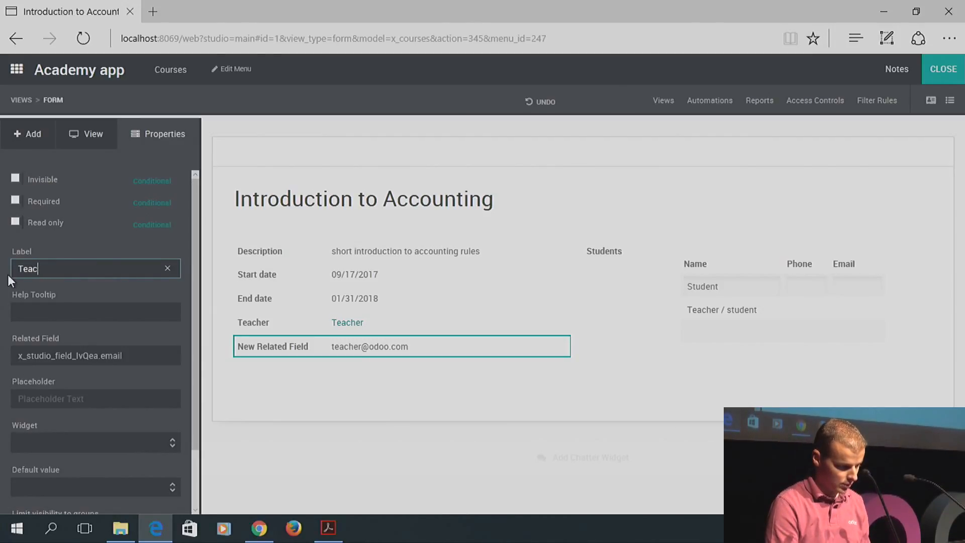
{"action": "type", "text": "her email address"}
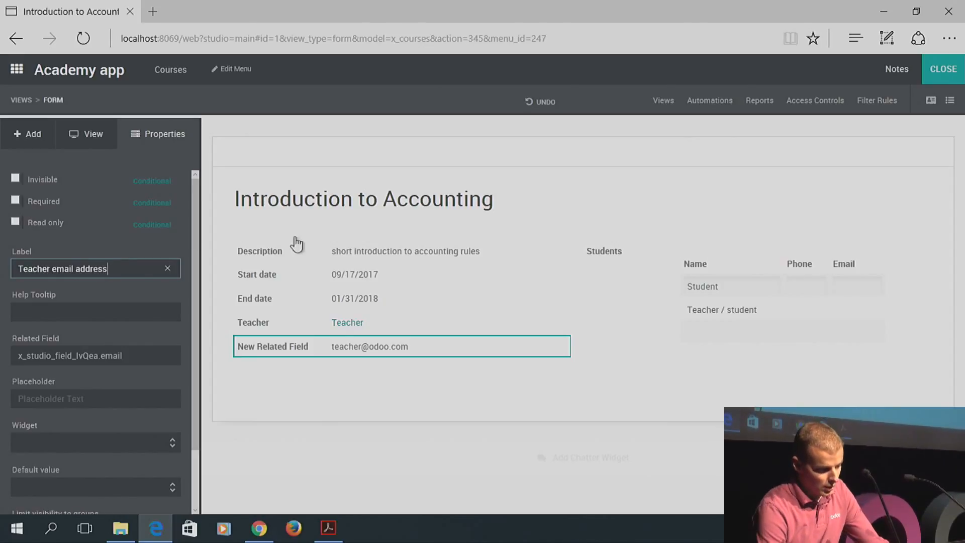
{"action": "left_click", "coordinate": [570, 176]}
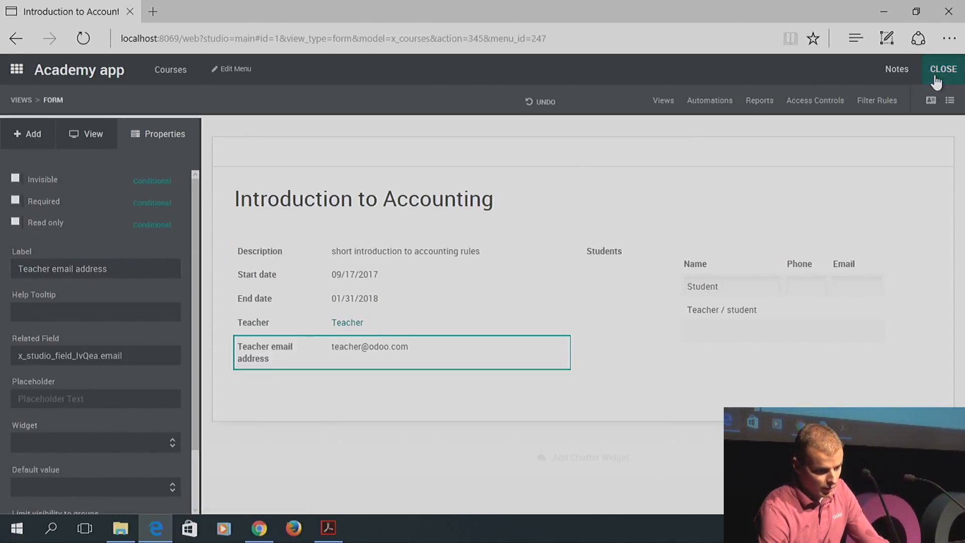
{"action": "left_click", "coordinate": [935, 79]}
{"action": "left_click", "coordinate": [22, 123]}
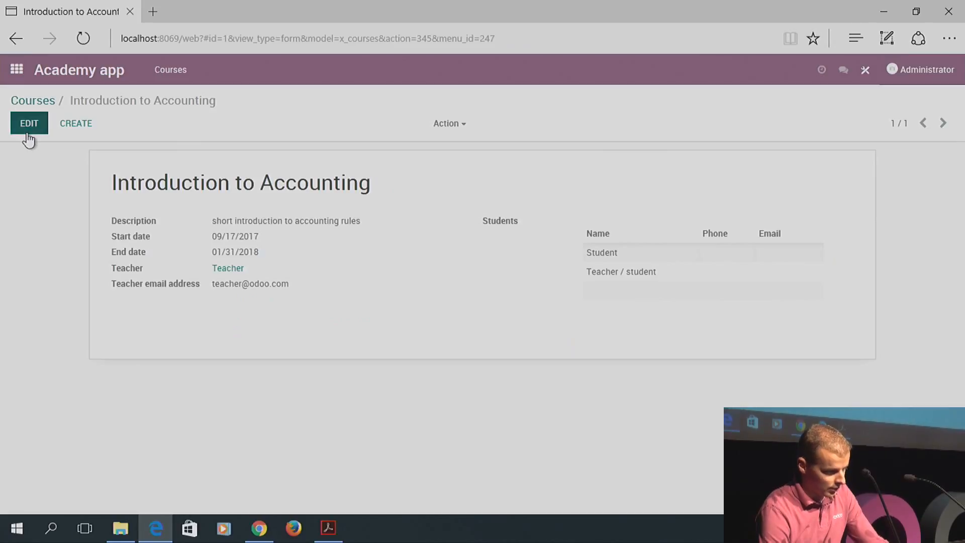
Set the course teacher back to Teacher and save the course
{"action": "left_click", "coordinate": [314, 299]}
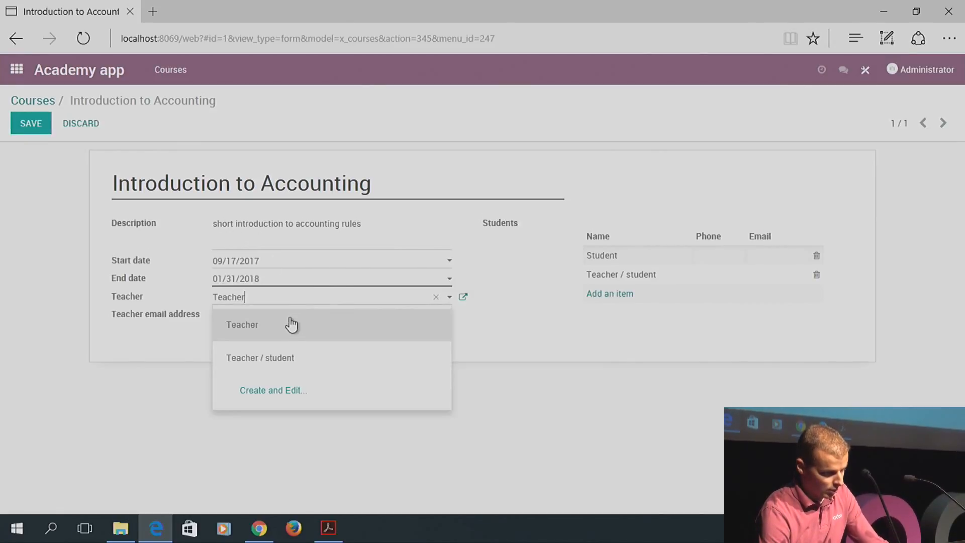
{"action": "left_click", "coordinate": [276, 369]}
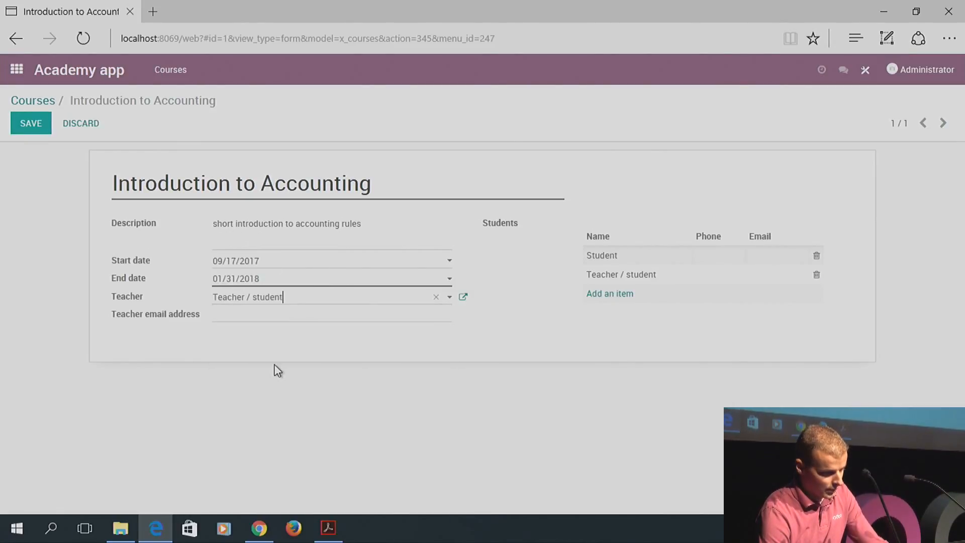
{"action": "left_click", "coordinate": [353, 302]}
{"action": "left_click", "coordinate": [322, 323]}
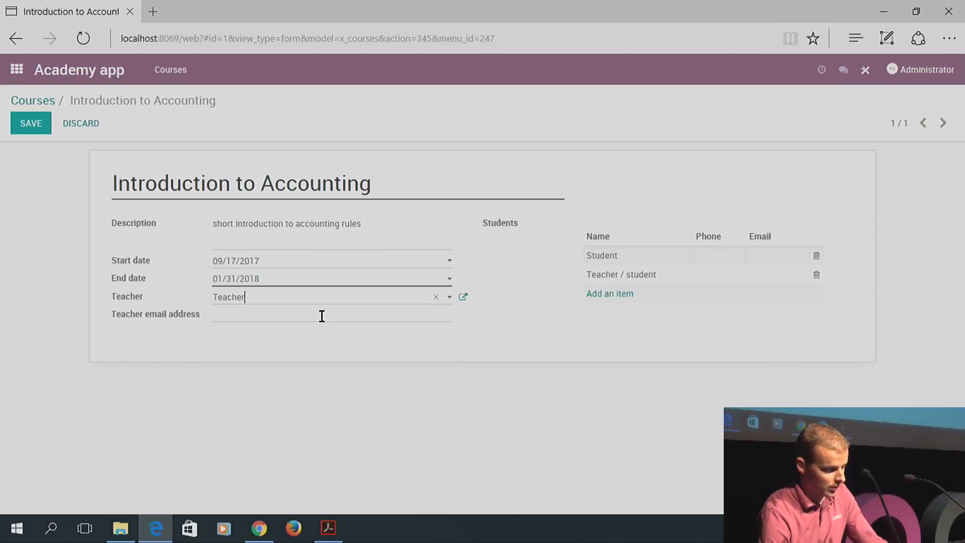
{"action": "left_click", "coordinate": [31, 124]}
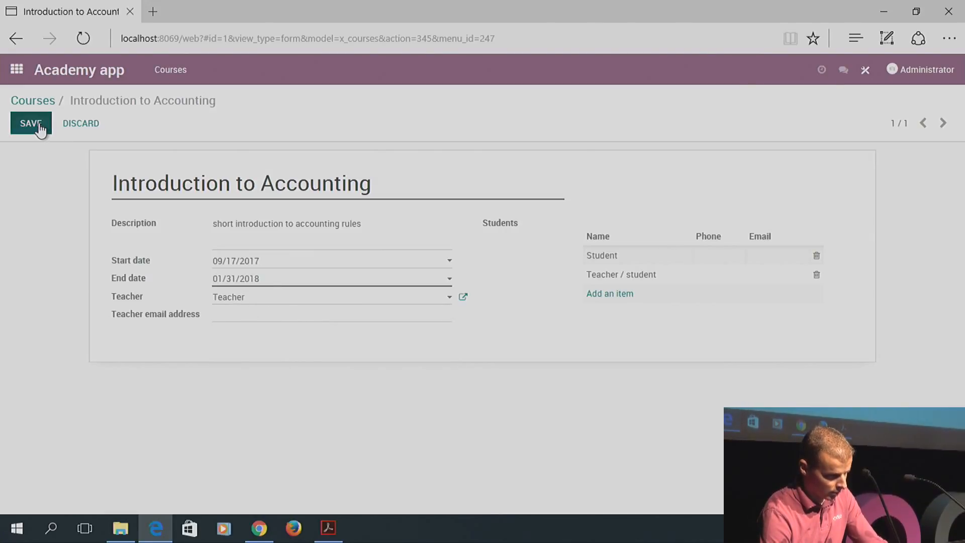
{"action": "left_click", "coordinate": [39, 127]}
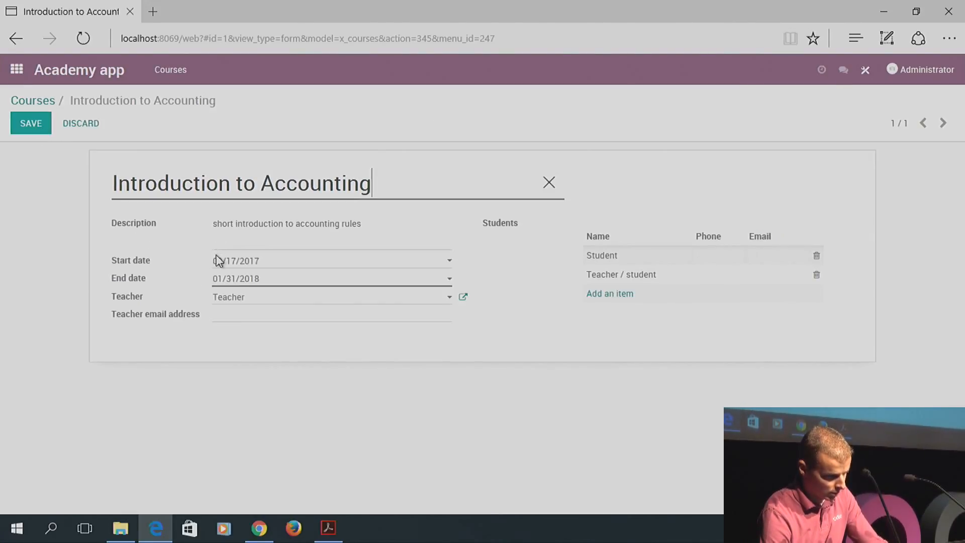
Pick Teacher as teacher, enter that contact's e-mail address, and save the course
{"action": "left_click", "coordinate": [256, 301]}
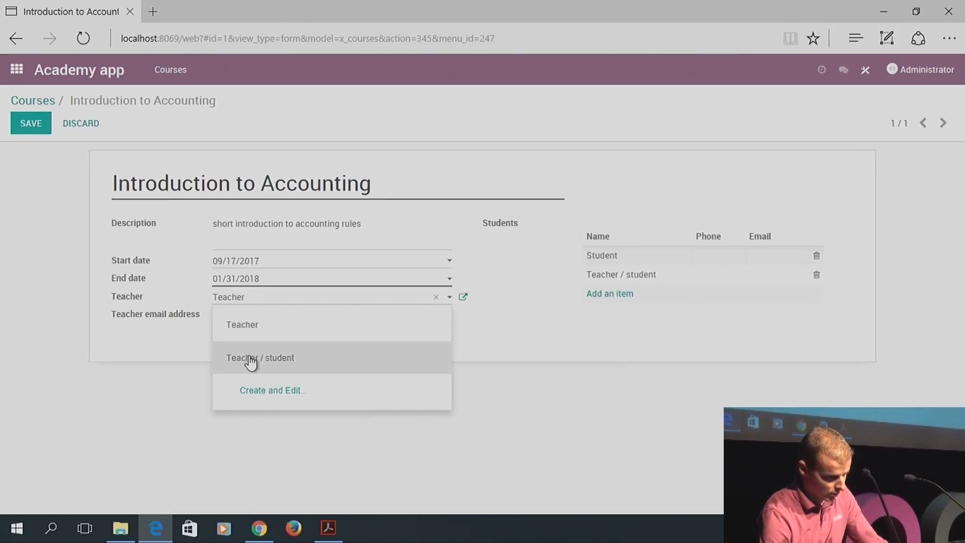
{"action": "left_click", "coordinate": [253, 358]}
{"action": "left_click", "coordinate": [272, 301]}
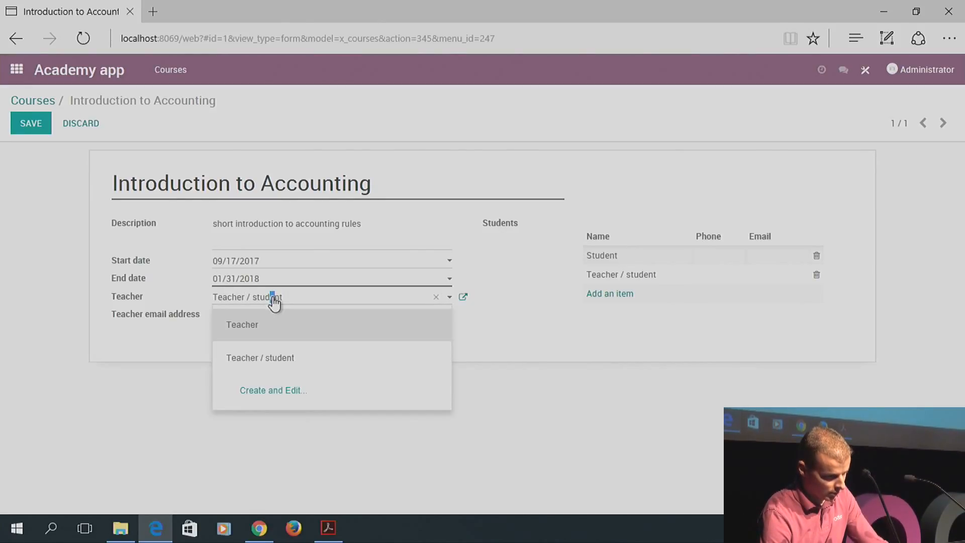
{"action": "left_click", "coordinate": [273, 326]}
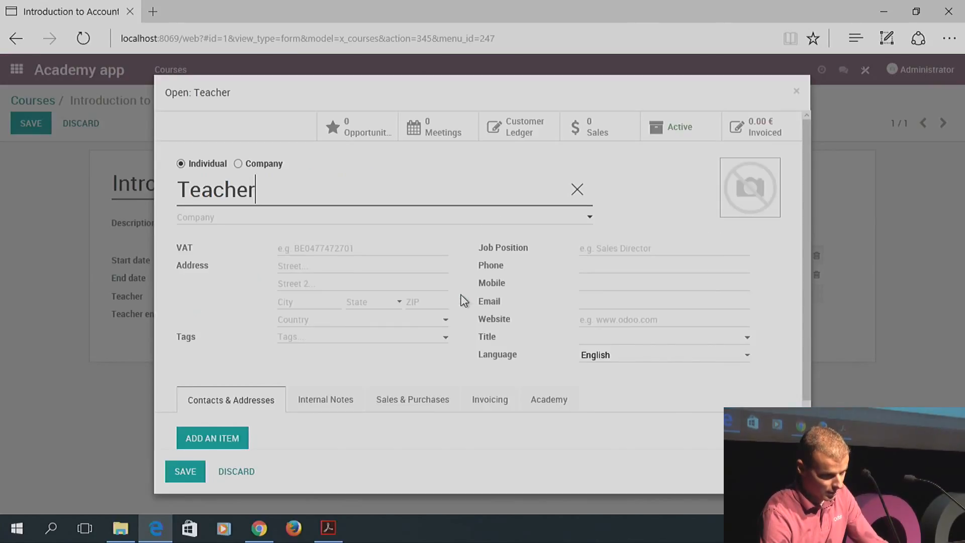
{"action": "left_click", "coordinate": [463, 297]}
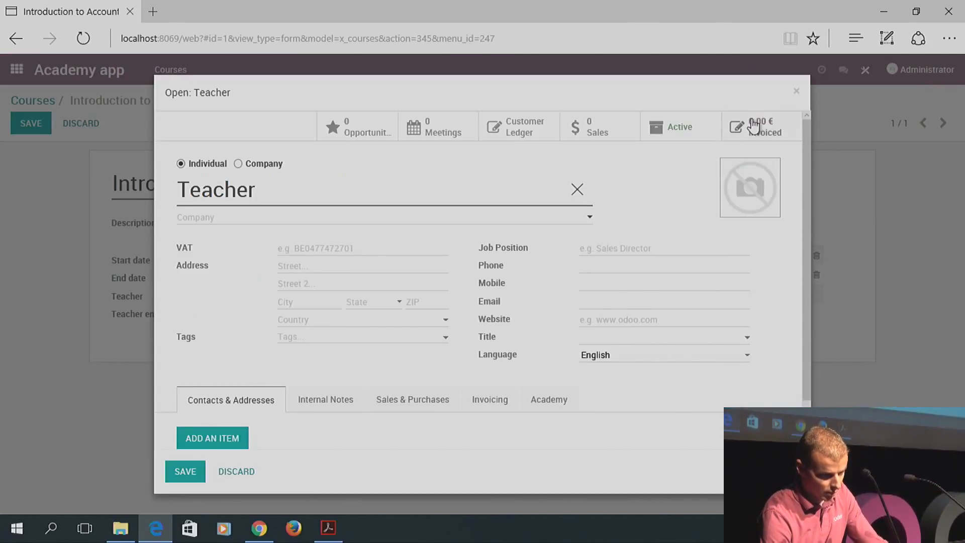
{"action": "left_click", "coordinate": [594, 306]}
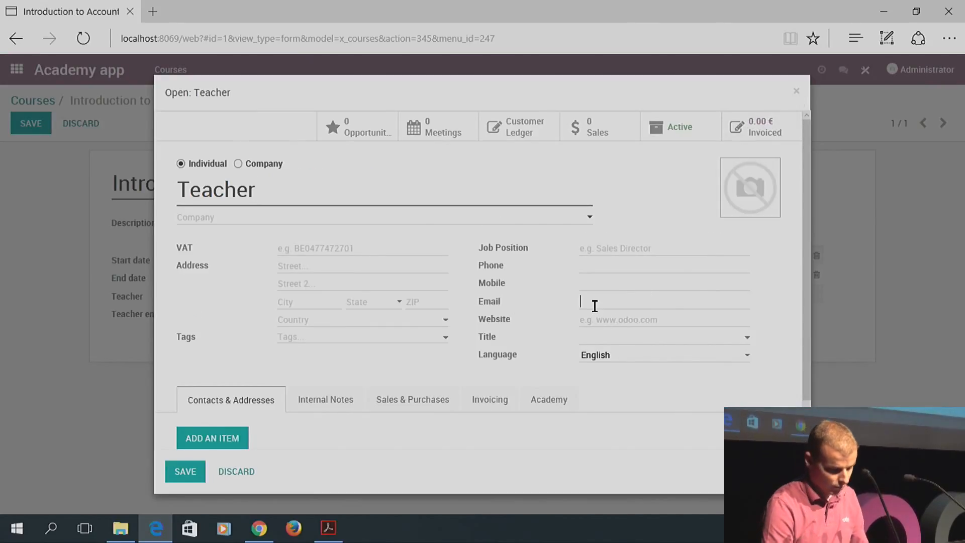
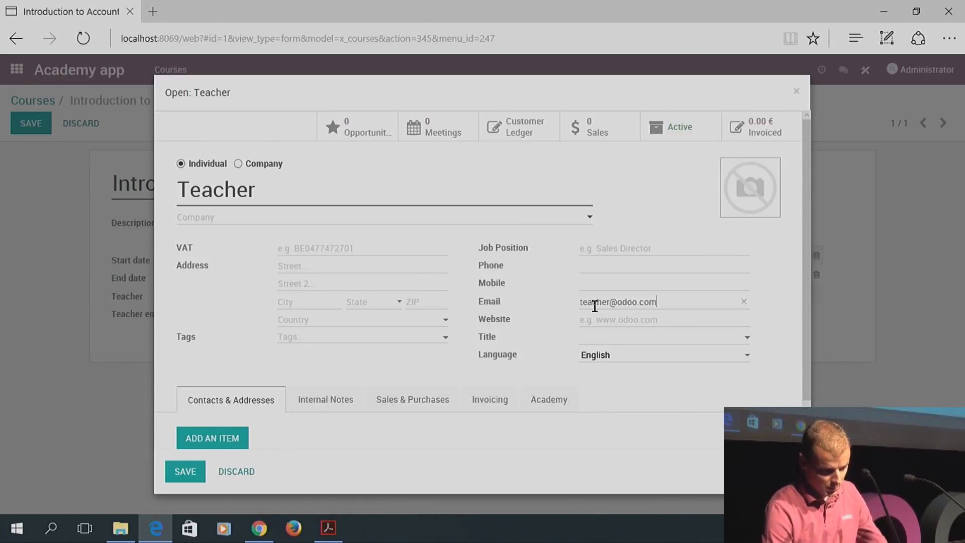
{"action": "left_click", "coordinate": [182, 470]}
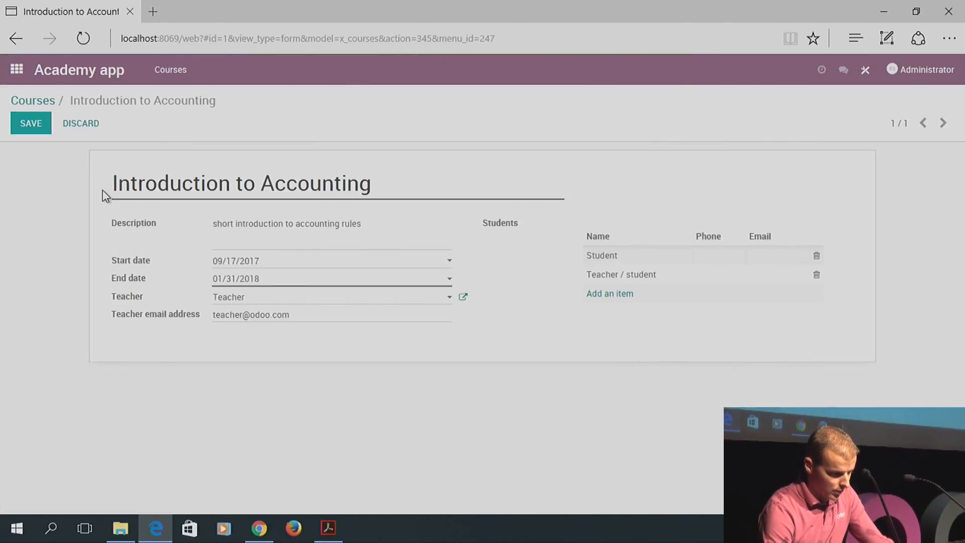
{"action": "left_click", "coordinate": [44, 130]}
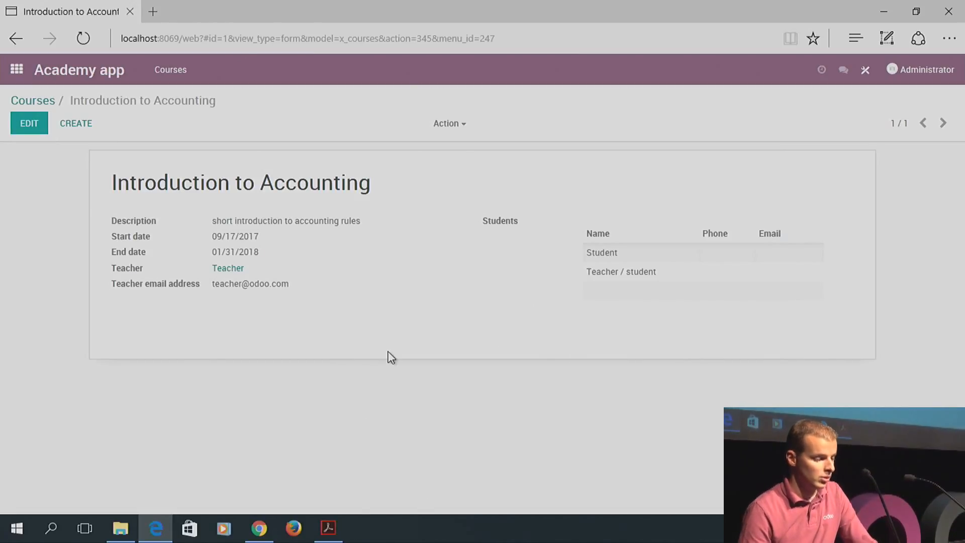
Open the Introduction to Accounting form in the Studio editor
{"action": "left_click", "coordinate": [869, 70]}
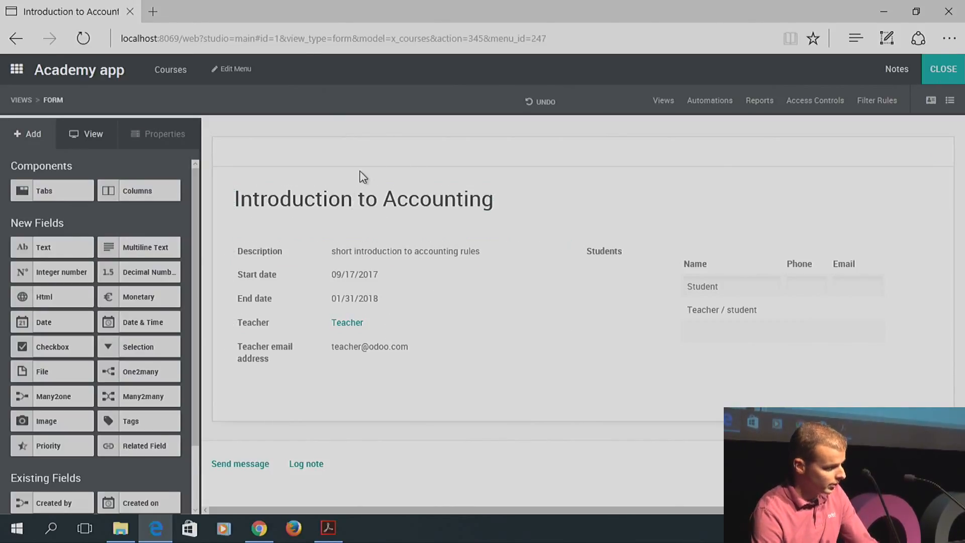
Pick the Contacts app in Studio and move from its list view to the contact form view
{"action": "left_click", "coordinate": [17, 69]}
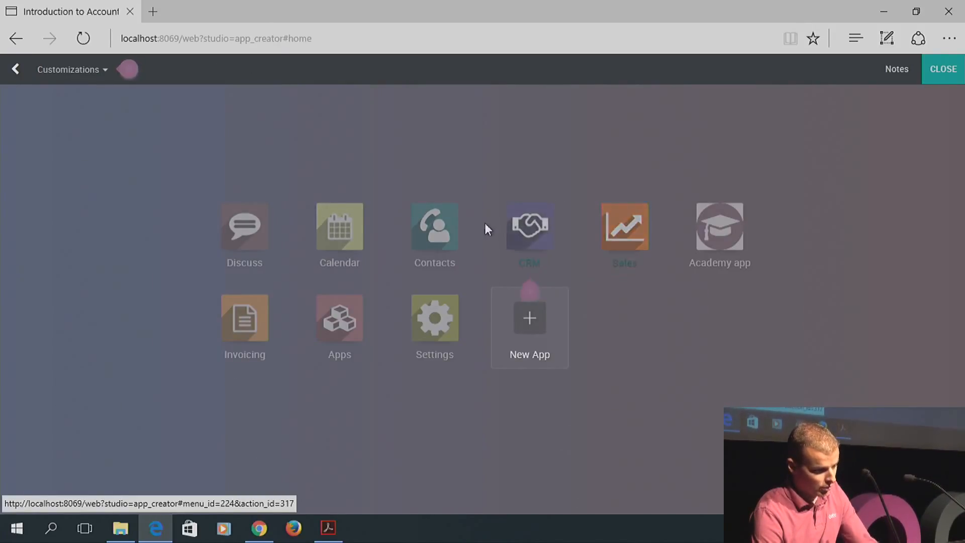
{"action": "left_click", "coordinate": [435, 227]}
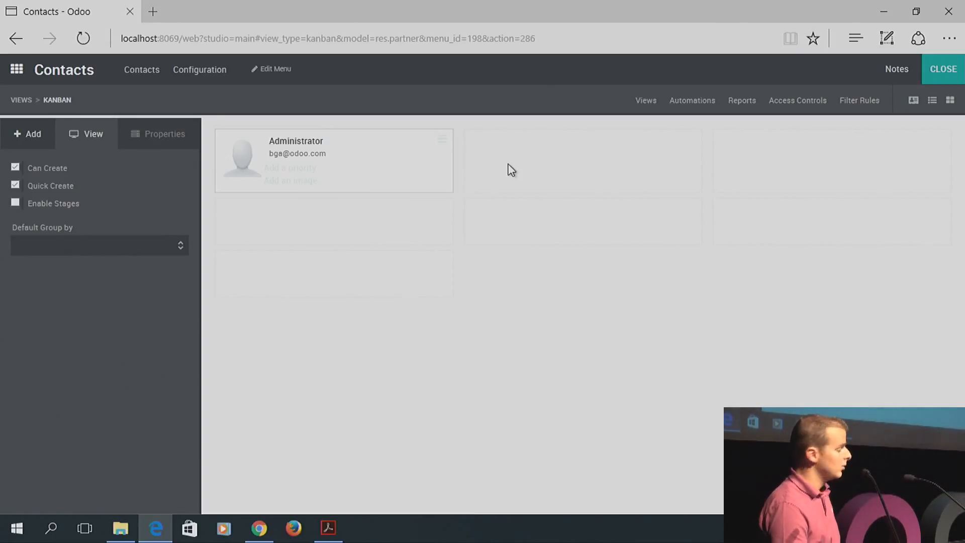
{"action": "left_click", "coordinate": [934, 102]}
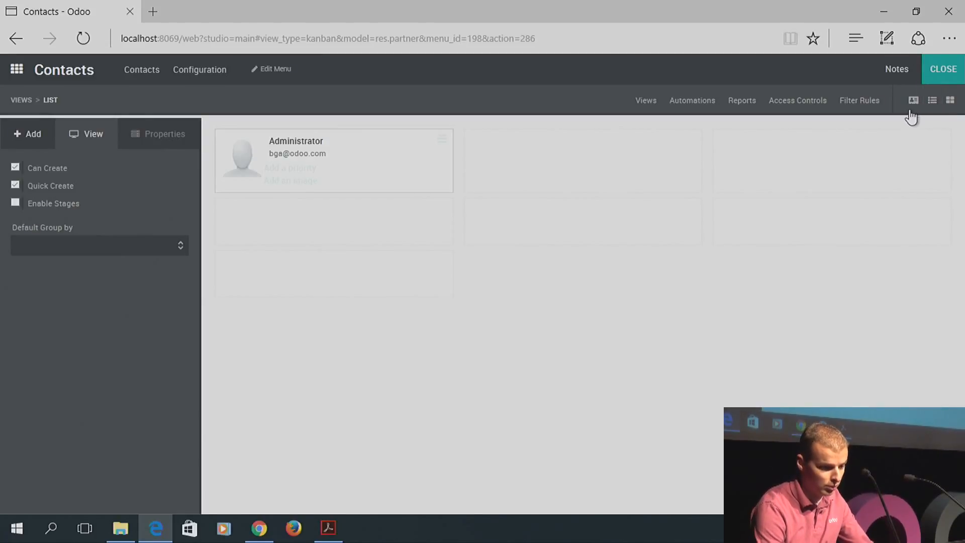
{"action": "left_click", "coordinate": [915, 103]}
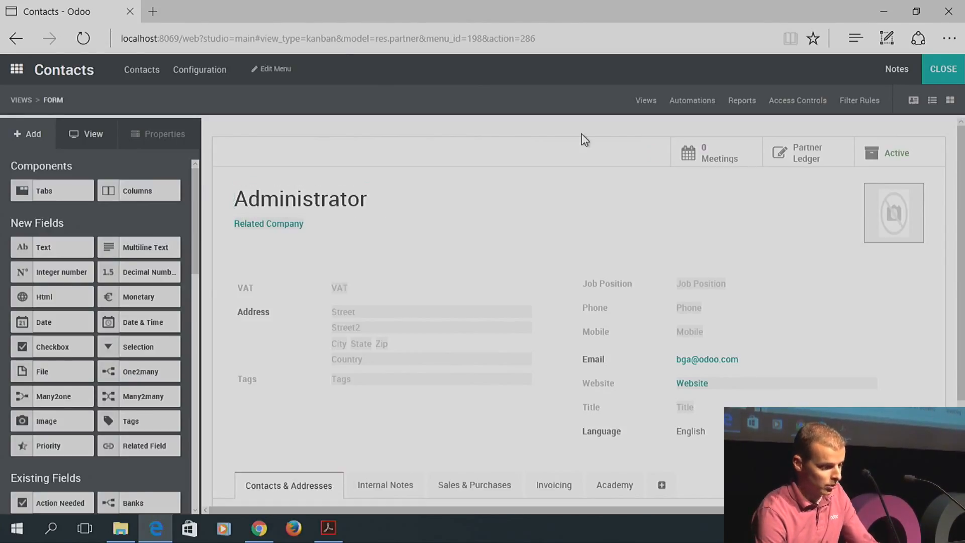
Create a 'Courses' smart button with a document icon, related through x_courses' Teacher field
{"action": "mouse_move", "coordinate": [654, 160]}
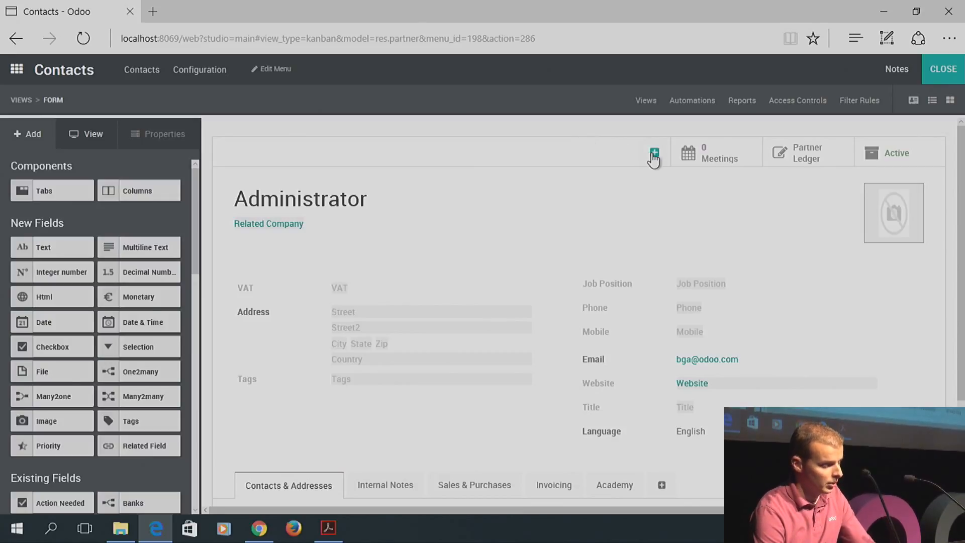
{"action": "left_click", "coordinate": [655, 153]}
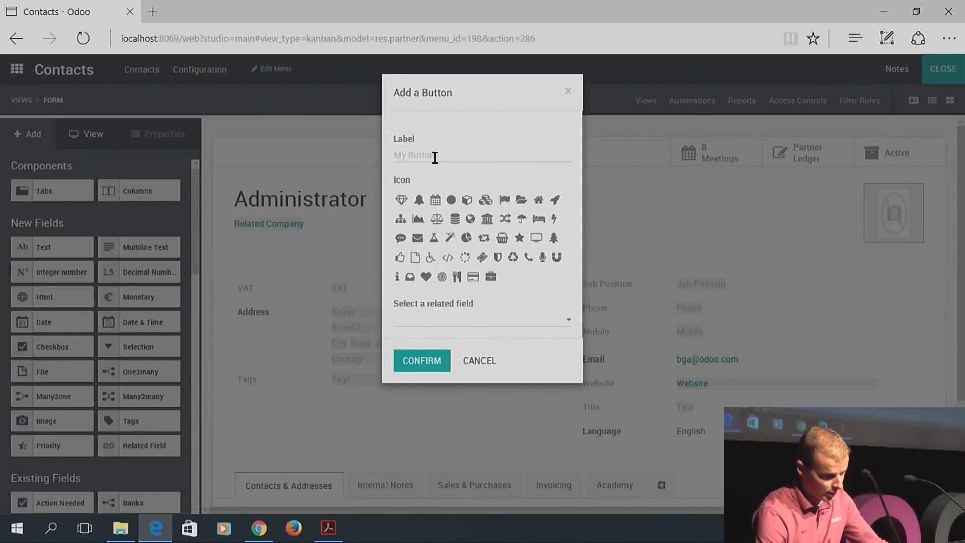
{"action": "type", "text": "Courses"}
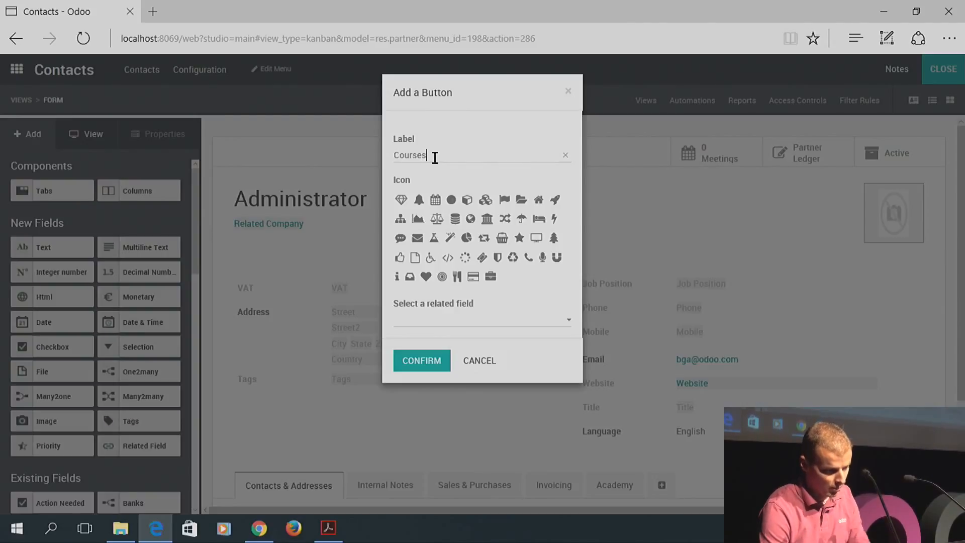
{"action": "left_click", "coordinate": [415, 257]}
{"action": "left_click", "coordinate": [440, 329]}
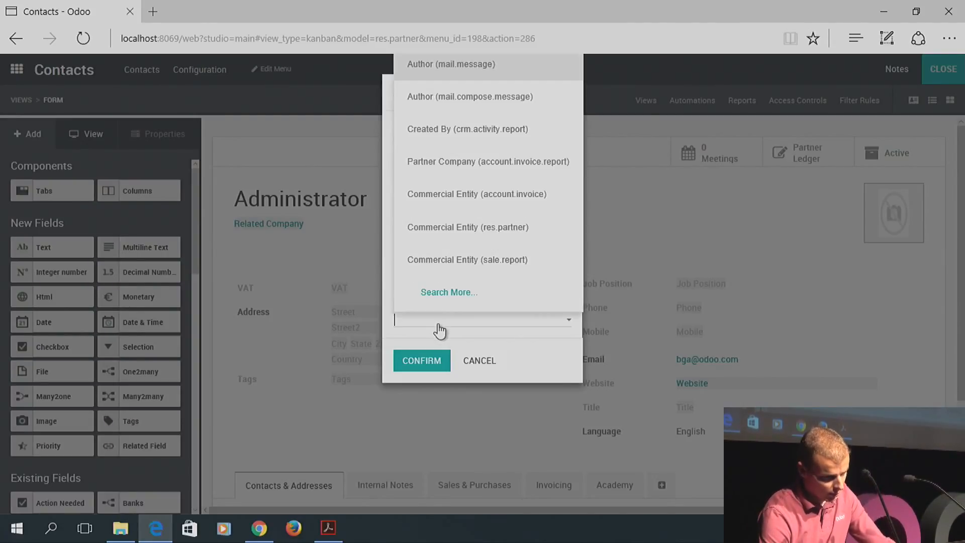
{"action": "left_click", "coordinate": [450, 291]}
{"action": "left_click", "coordinate": [362, 124]}
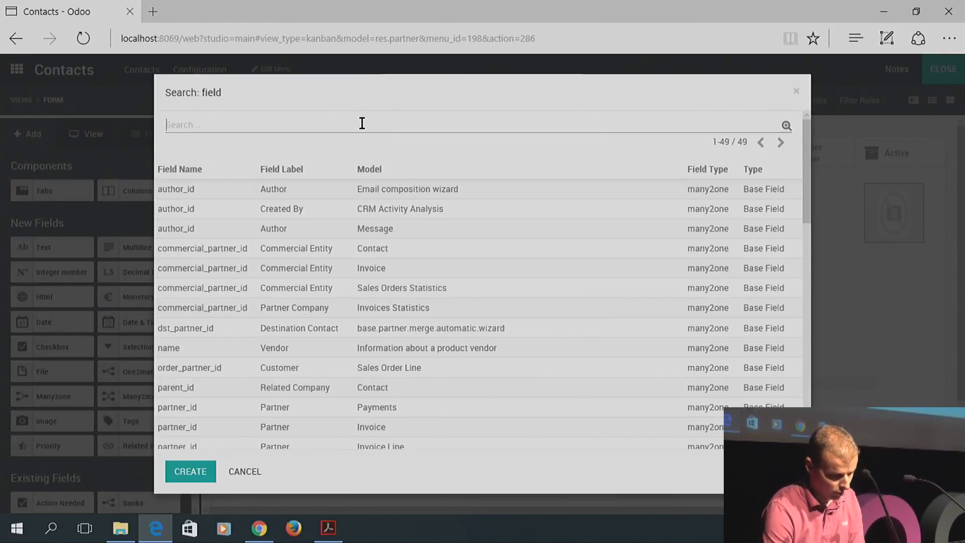
{"action": "type", "text": "course"}
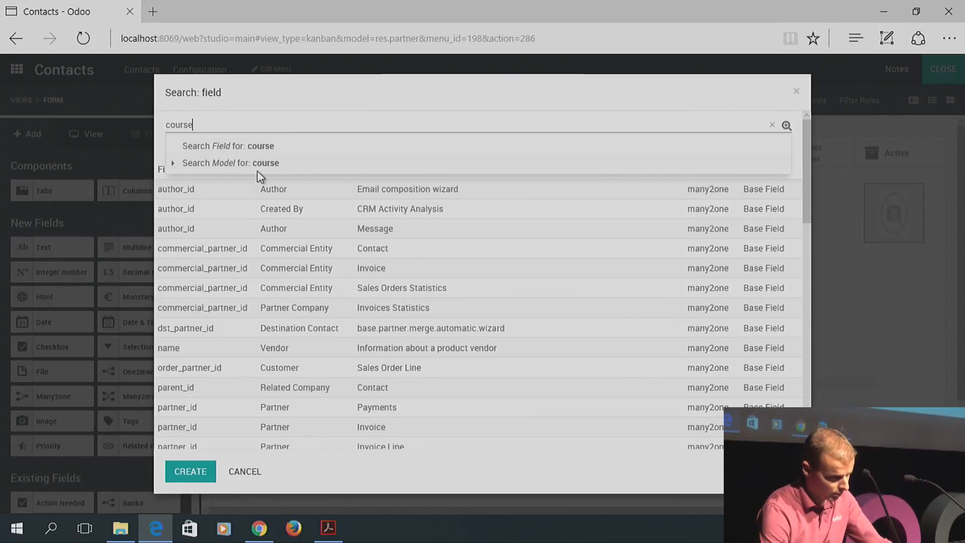
{"action": "left_click", "coordinate": [241, 164]}
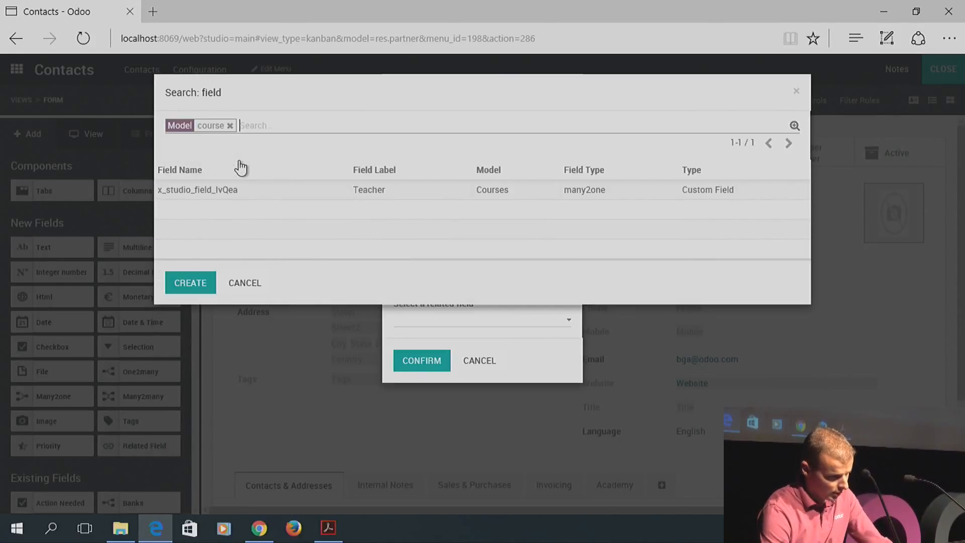
{"action": "left_click", "coordinate": [210, 192]}
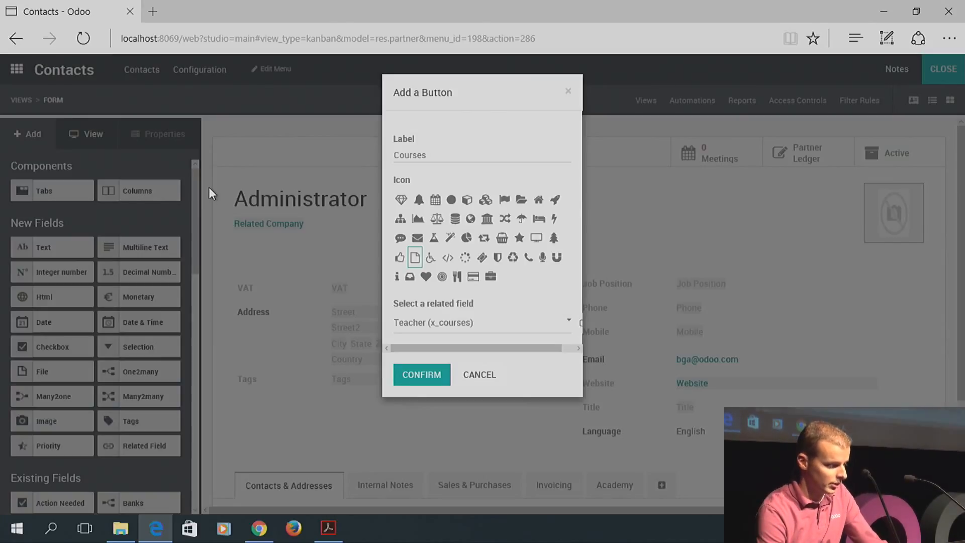
{"action": "left_click", "coordinate": [420, 377]}
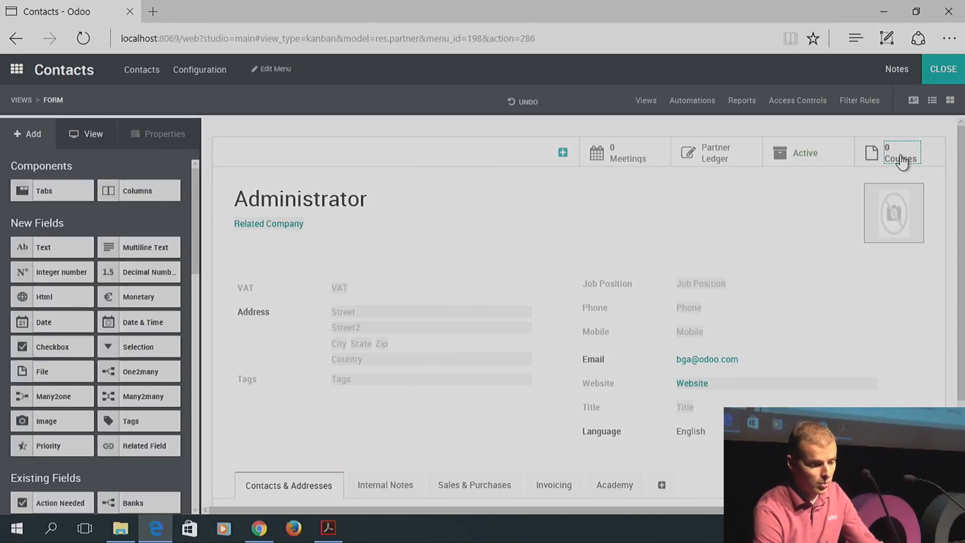
Leave Studio, find the Teacher contact, and check its Courses button lists Introduction to Accounting
{"action": "left_click", "coordinate": [937, 69]}
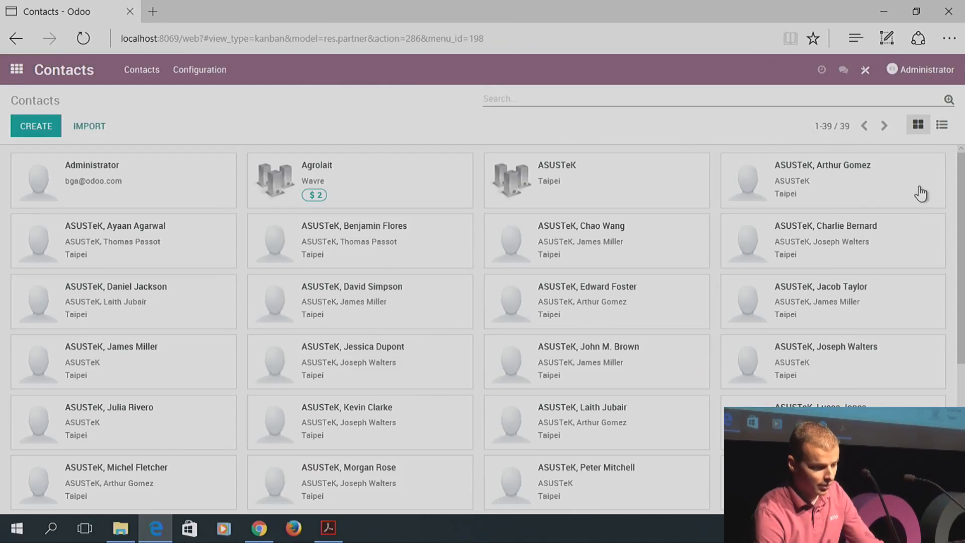
{"action": "left_click", "coordinate": [619, 97]}
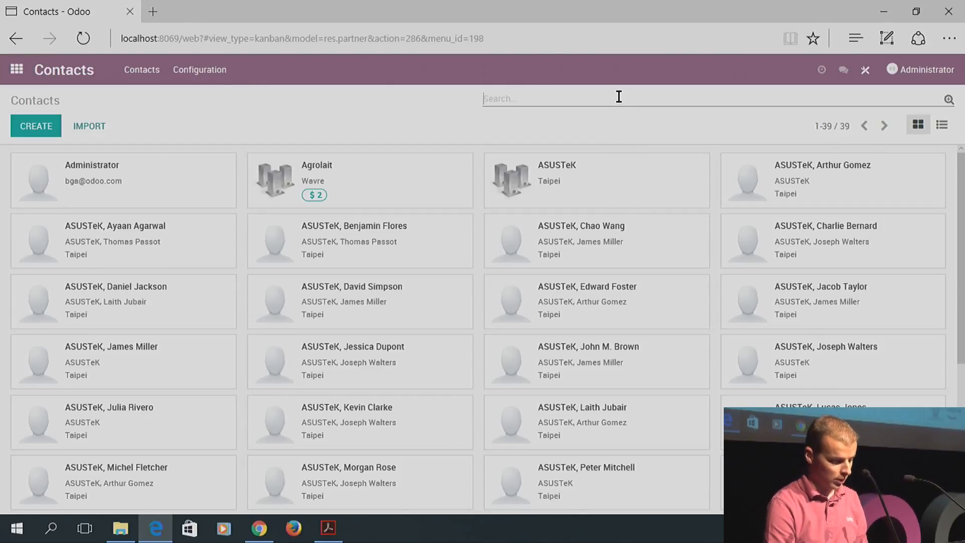
{"action": "type", "text": "teacher"}
{"action": "key", "text": "Return"}
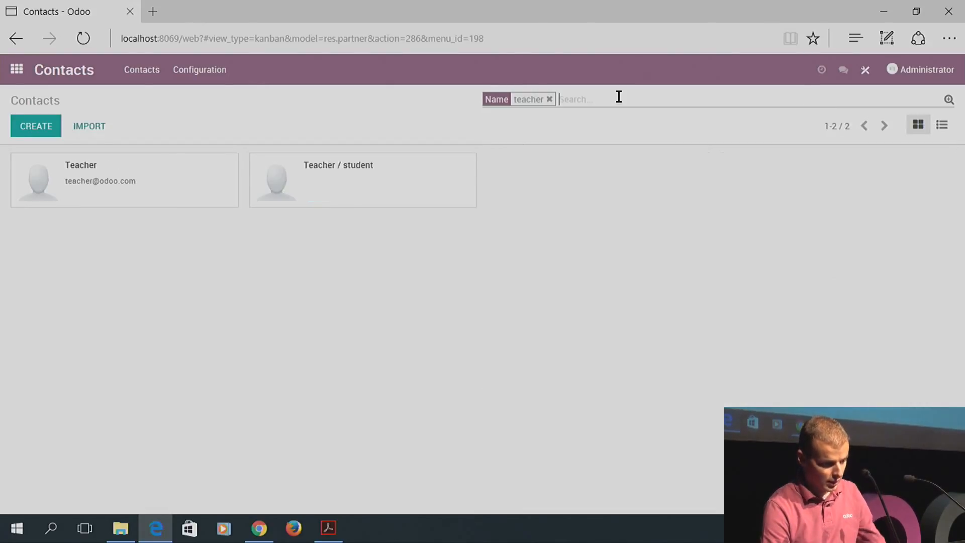
{"action": "left_click", "coordinate": [114, 185]}
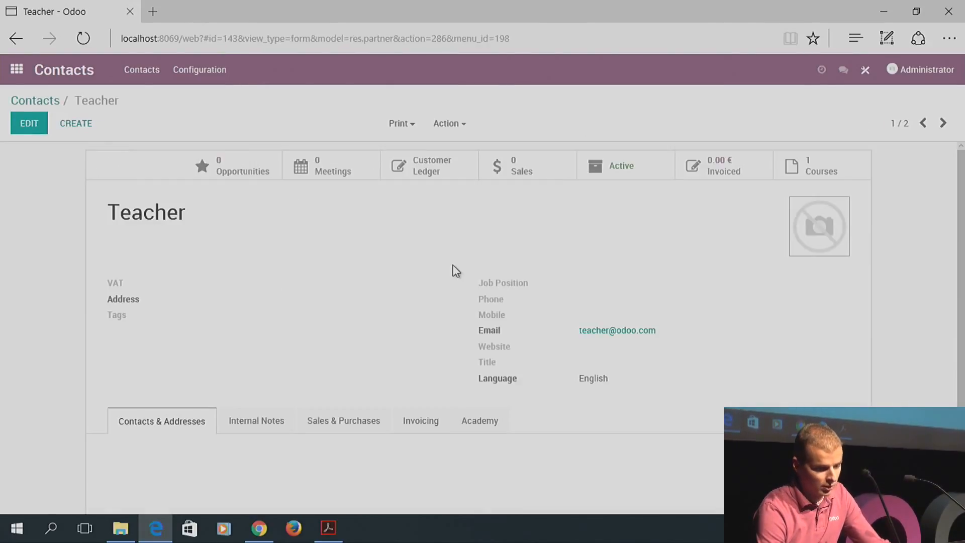
{"action": "left_click", "coordinate": [834, 169]}
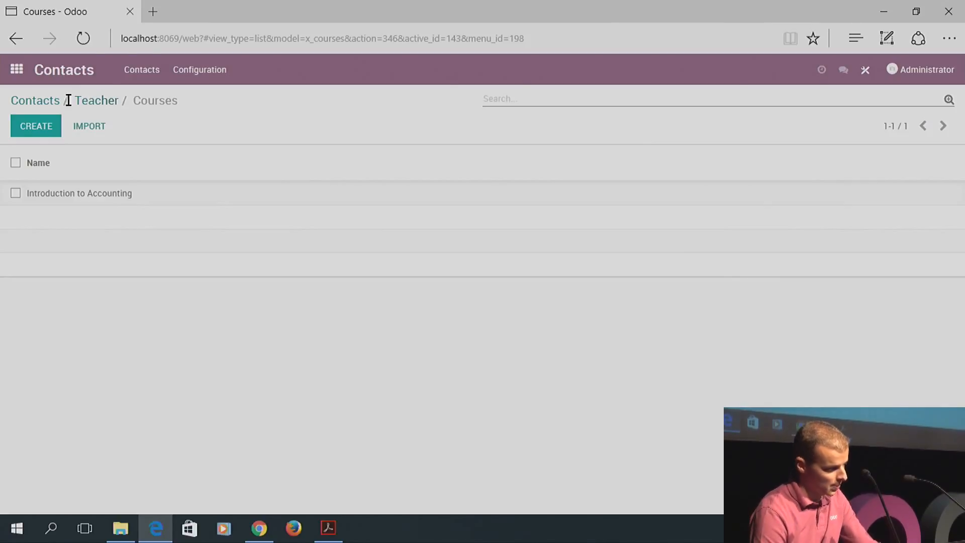
Return to the filtered contacts in list view, then go to the home app menu
{"action": "left_click", "coordinate": [33, 97]}
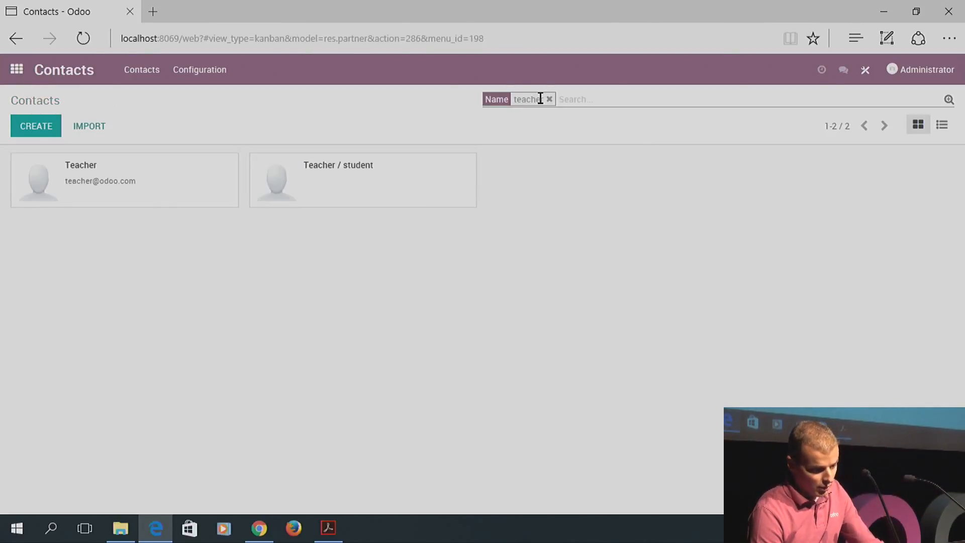
{"action": "left_click", "coordinate": [944, 126]}
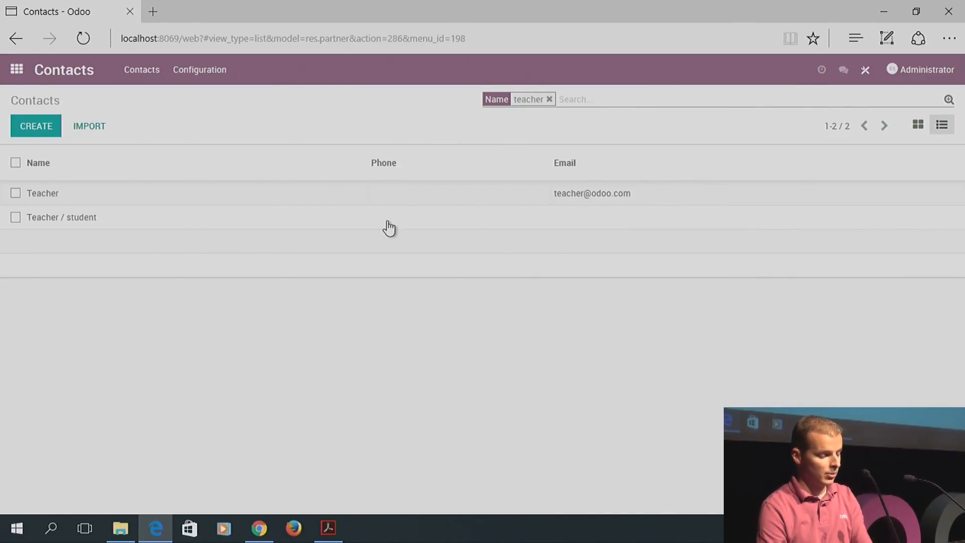
{"action": "left_click", "coordinate": [18, 69]}
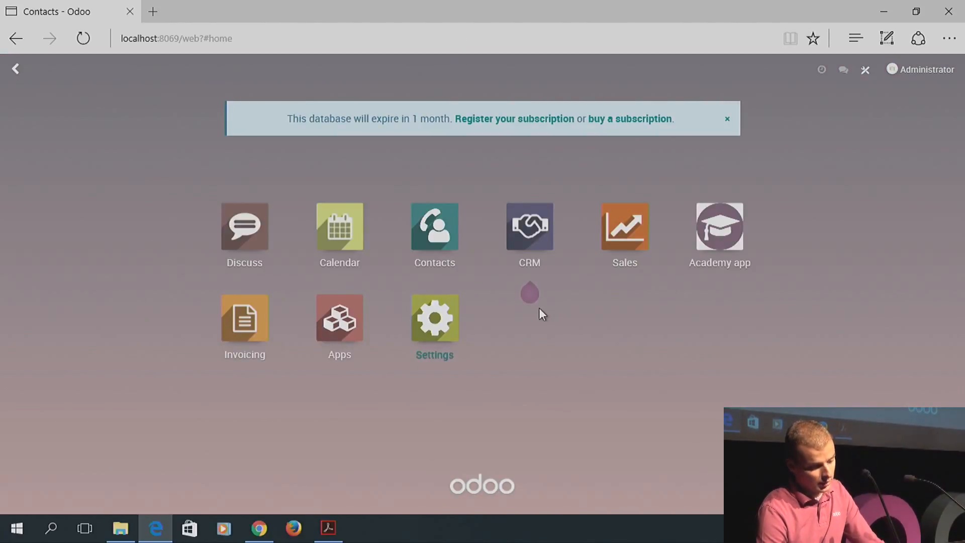
Open the Introduction to Accounting course from the Academy app and launch Studio on it
{"action": "left_click", "coordinate": [716, 240]}
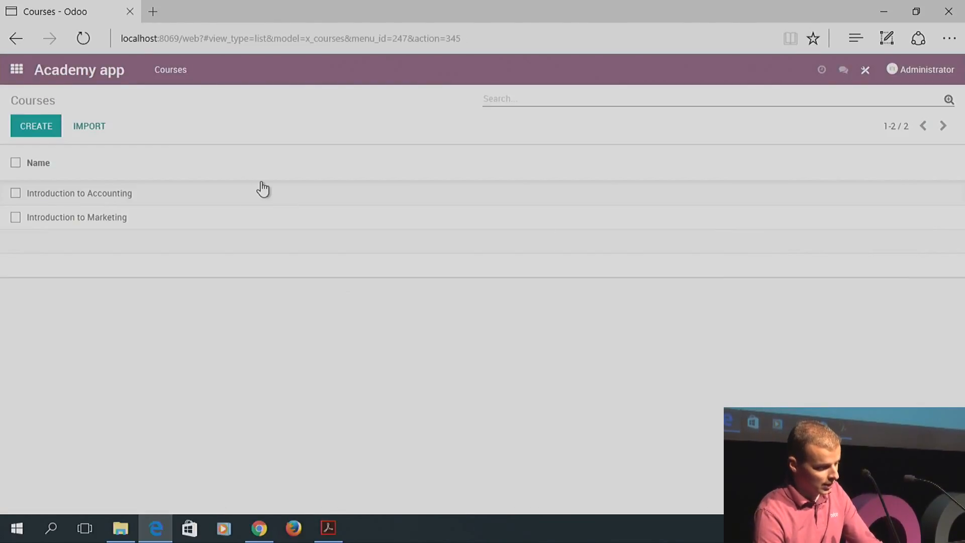
{"action": "left_click", "coordinate": [89, 196]}
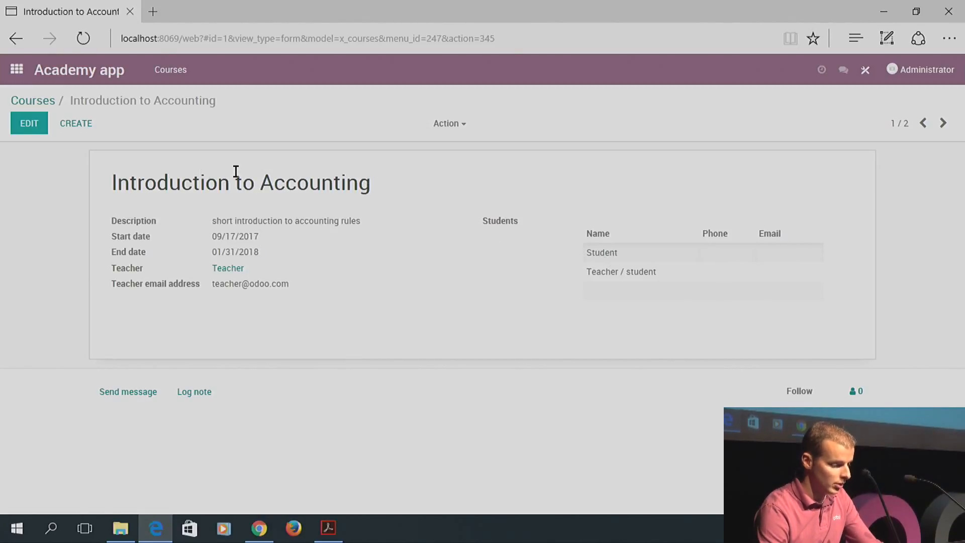
{"action": "left_click", "coordinate": [865, 70]}
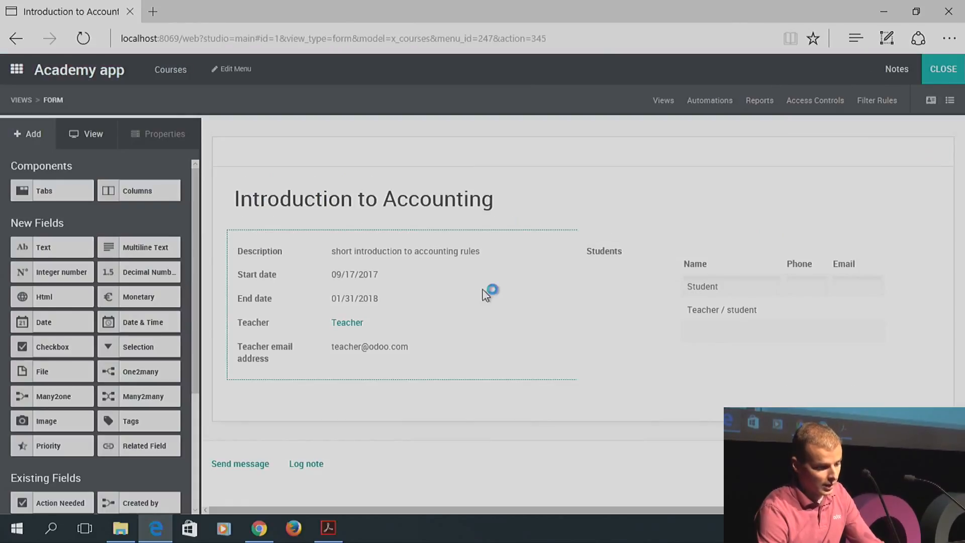
Drag the existing City field into the Students list as a column, then close Studio
{"action": "left_click", "coordinate": [616, 257]}
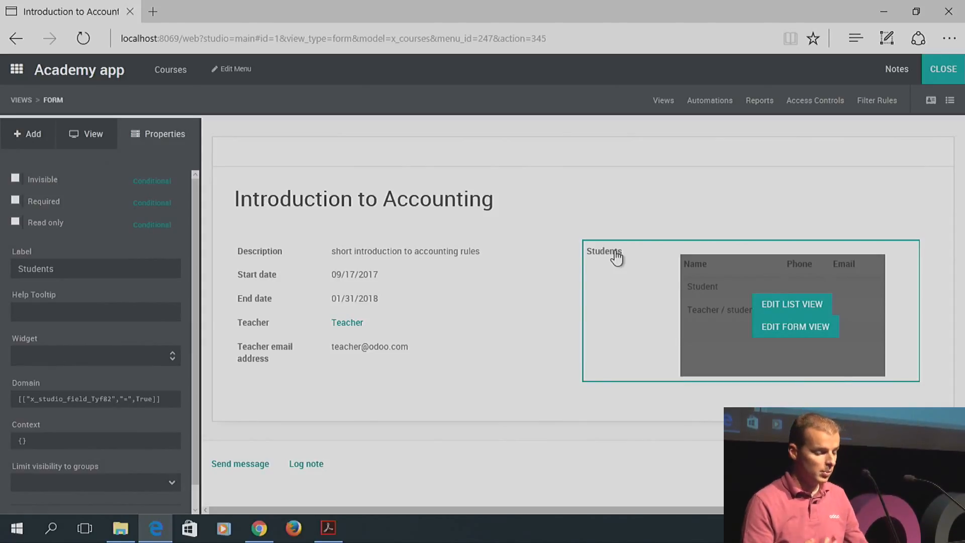
{"action": "left_click", "coordinate": [787, 304]}
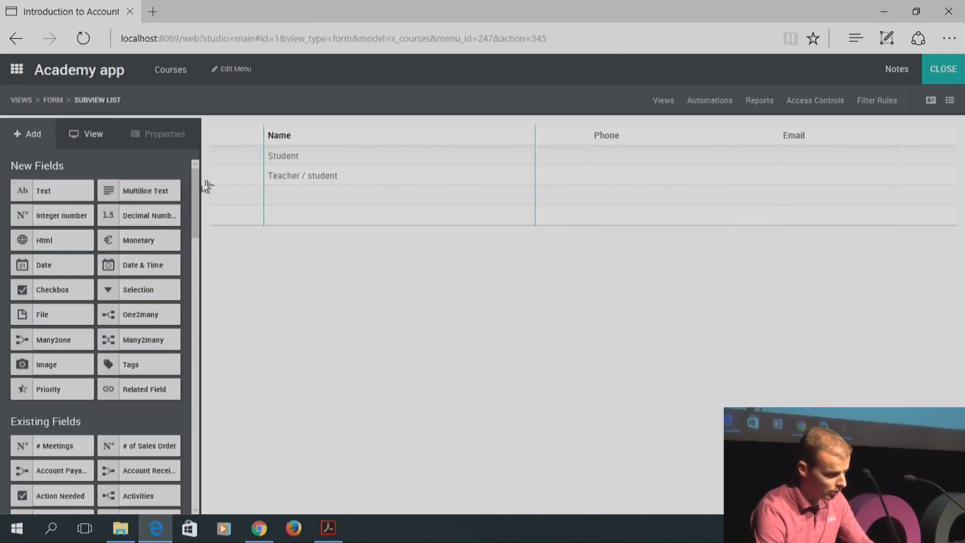
{"action": "left_click_drag", "start_coordinate": [193, 180], "coordinate": [194, 244]}
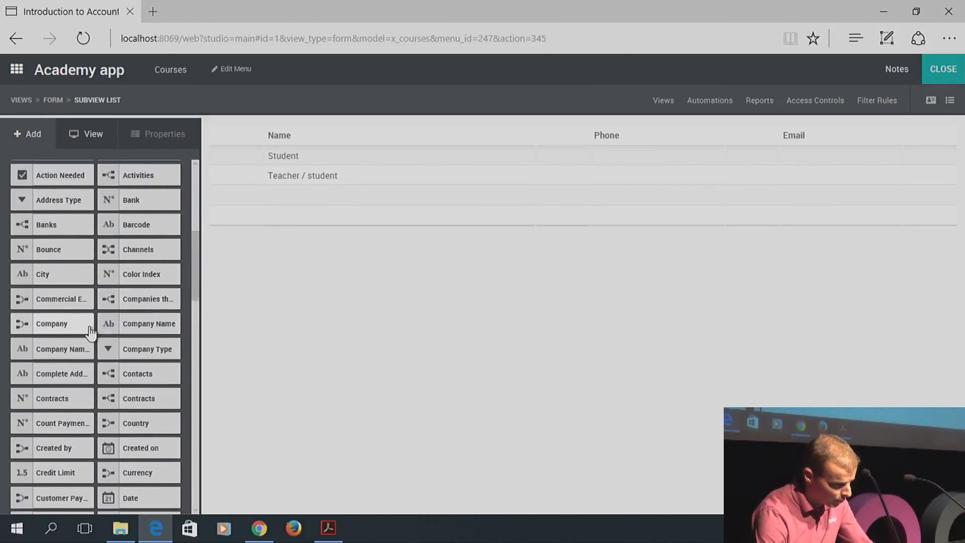
{"action": "mouse_move", "coordinate": [47, 276]}
{"action": "left_mouse_down"}
{"action": "mouse_move", "coordinate": [475, 156]}
{"action": "mouse_move", "coordinate": [512, 124]}
{"action": "mouse_move", "coordinate": [563, 135]}
{"action": "mouse_move", "coordinate": [571, 148]}
{"action": "left_mouse_up"}
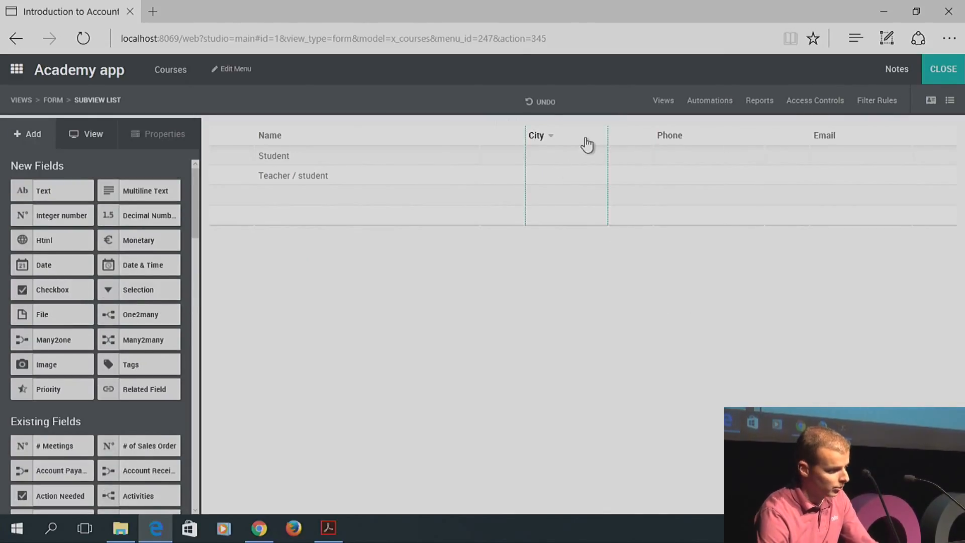
{"action": "left_click", "coordinate": [938, 73]}
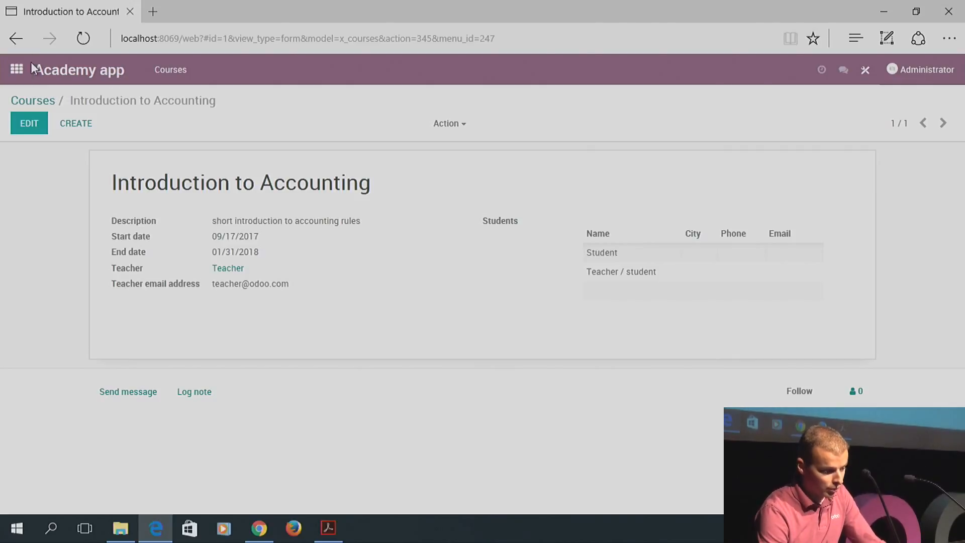
{"action": "left_click", "coordinate": [18, 69]}
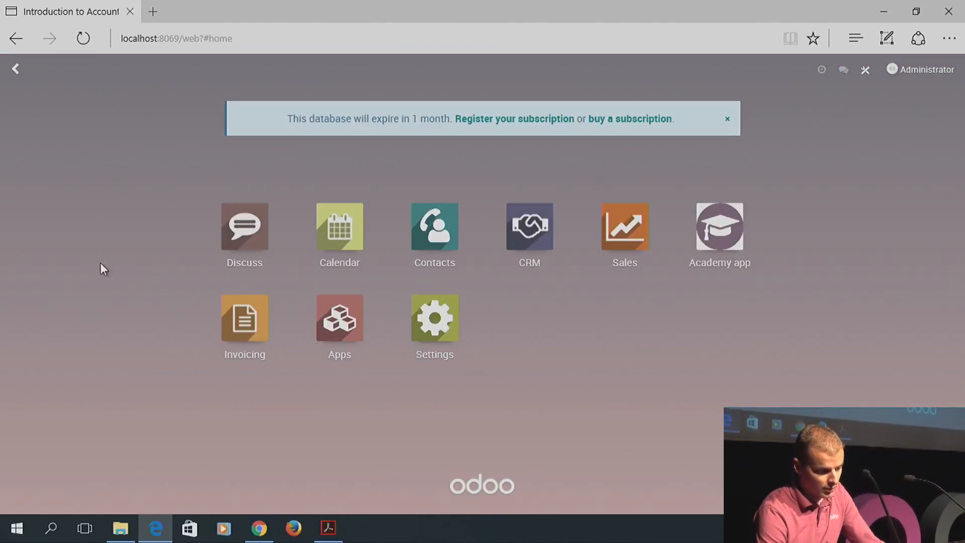
{"action": "left_click", "coordinate": [442, 220]}
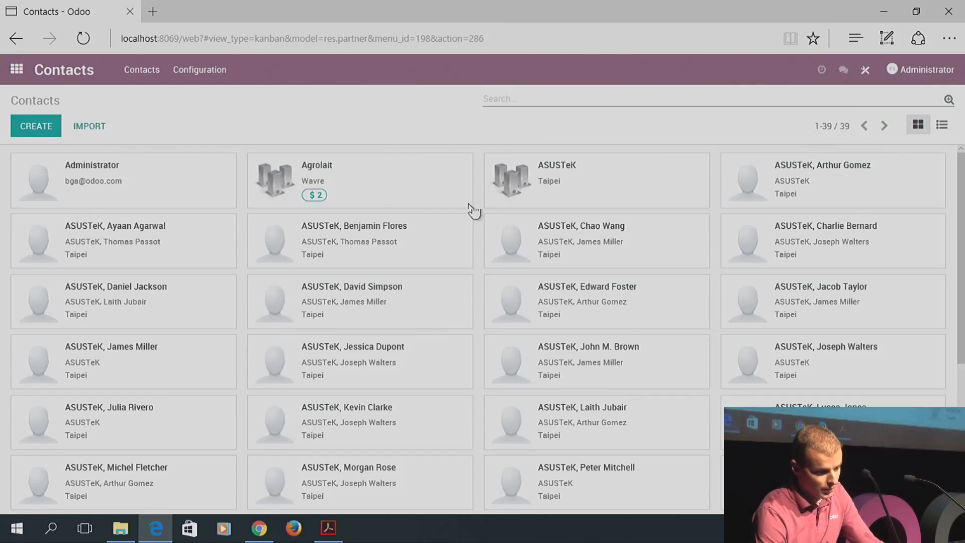
{"action": "left_click", "coordinate": [942, 125]}
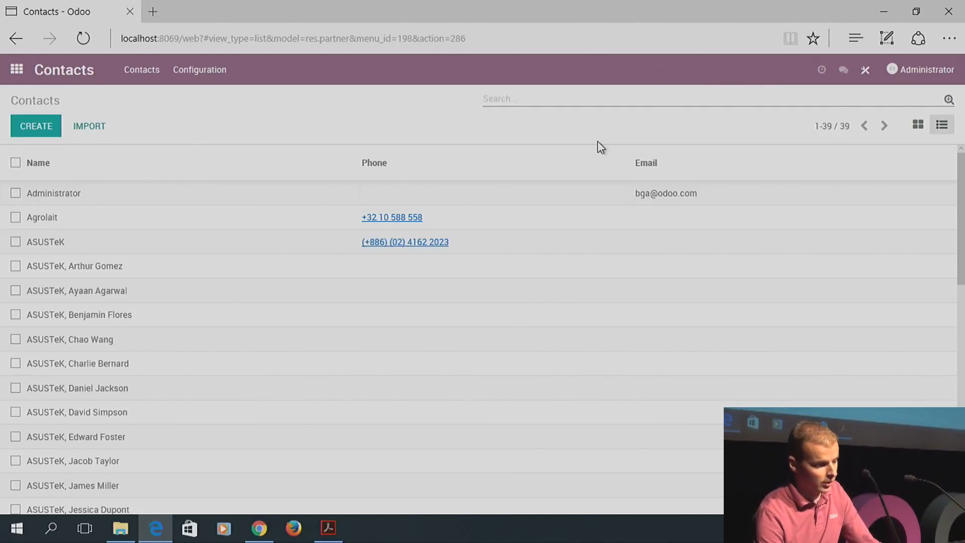
{"action": "left_click", "coordinate": [14, 70]}
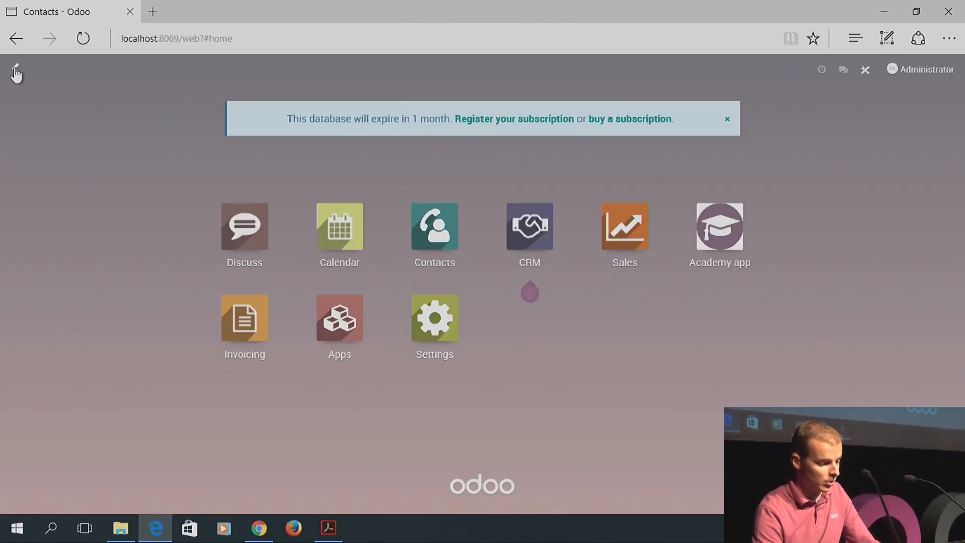
{"action": "left_click", "coordinate": [704, 236]}
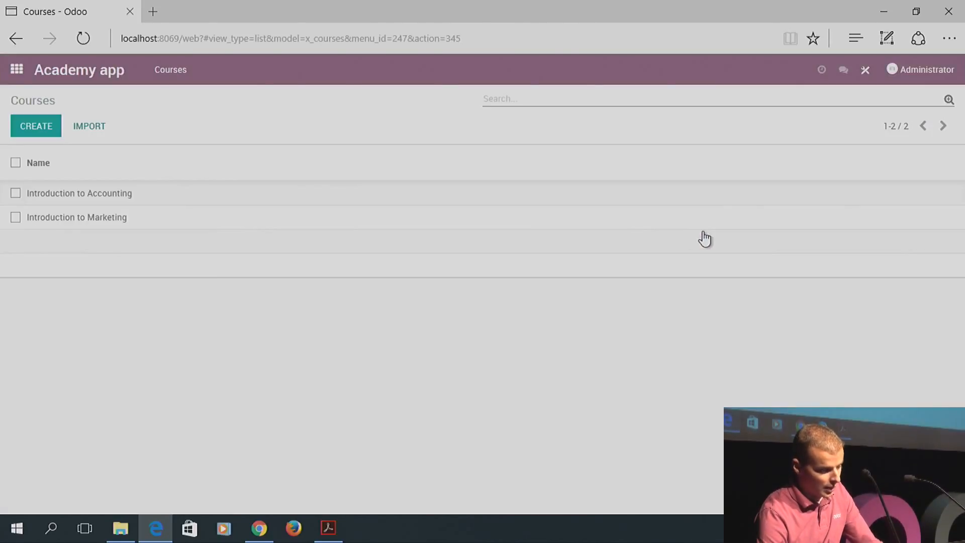
{"action": "left_click", "coordinate": [90, 195]}
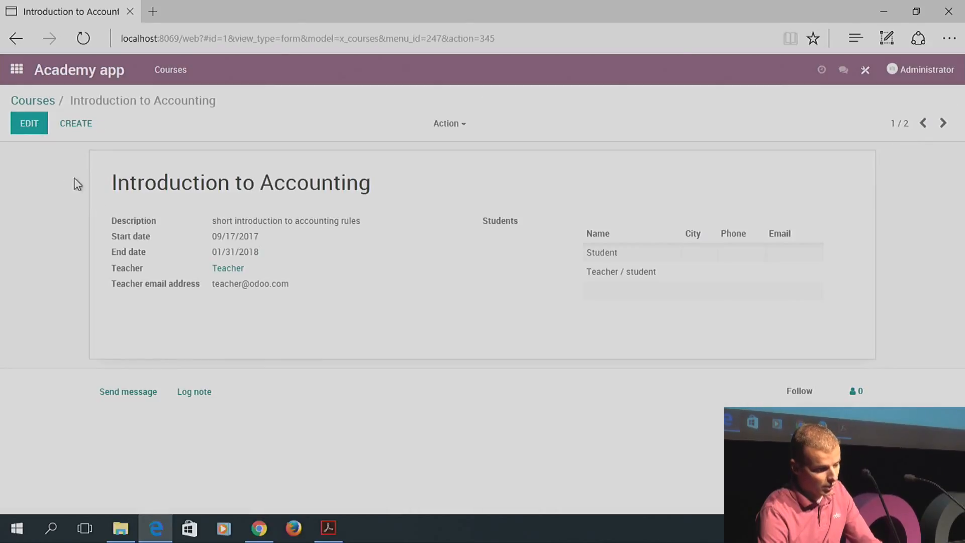
Edit the course, start then discard a new student entry, and reopen Studio on the course form
{"action": "left_click", "coordinate": [28, 128]}
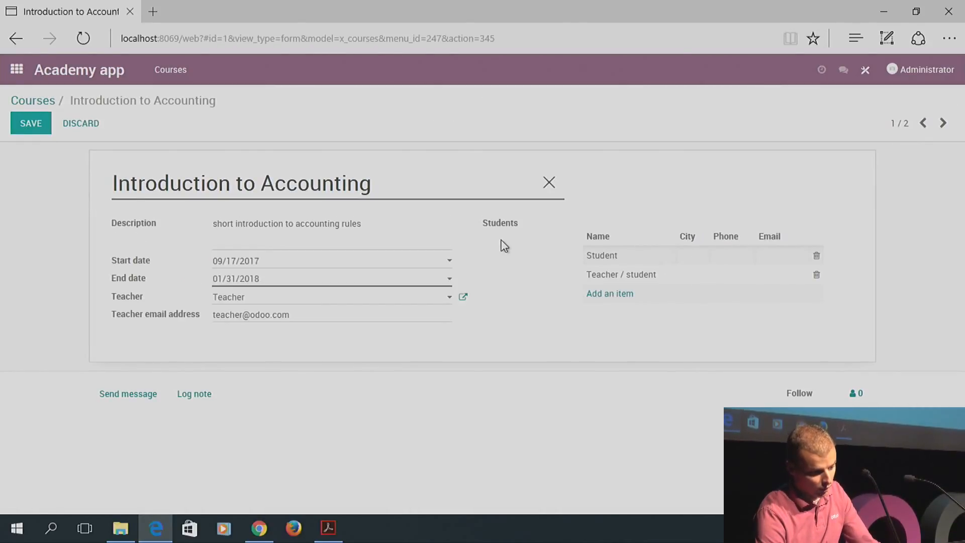
{"action": "left_click", "coordinate": [865, 70]}
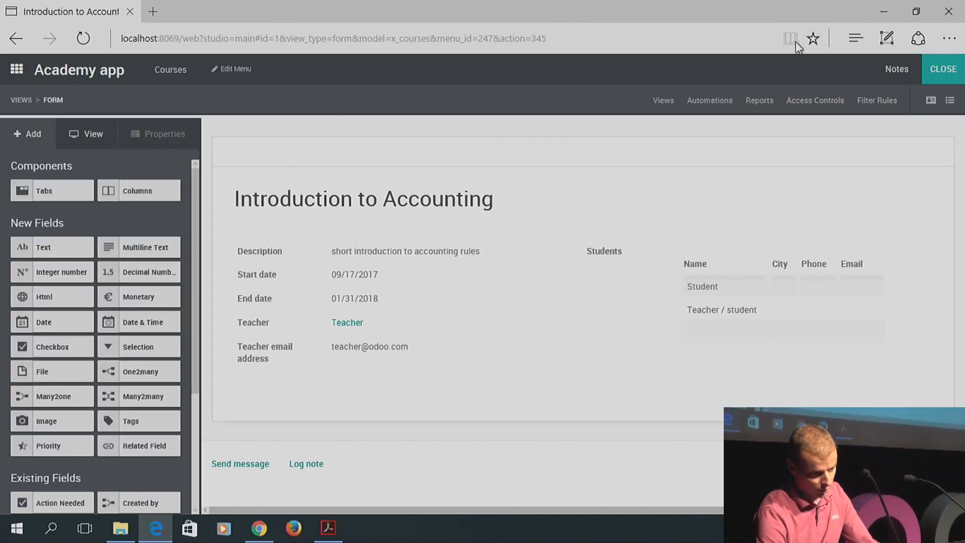
{"action": "left_click", "coordinate": [943, 74]}
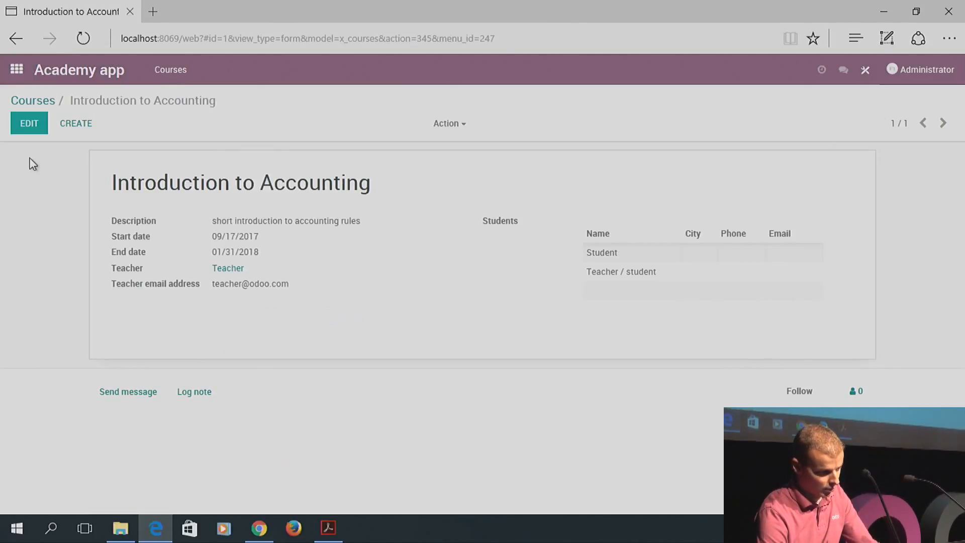
{"action": "left_click", "coordinate": [28, 130]}
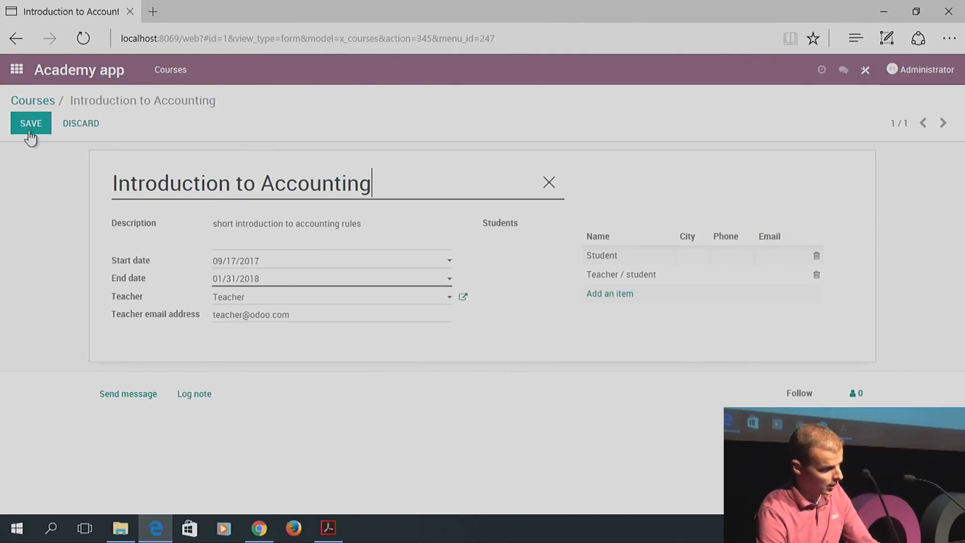
{"action": "left_click", "coordinate": [629, 294]}
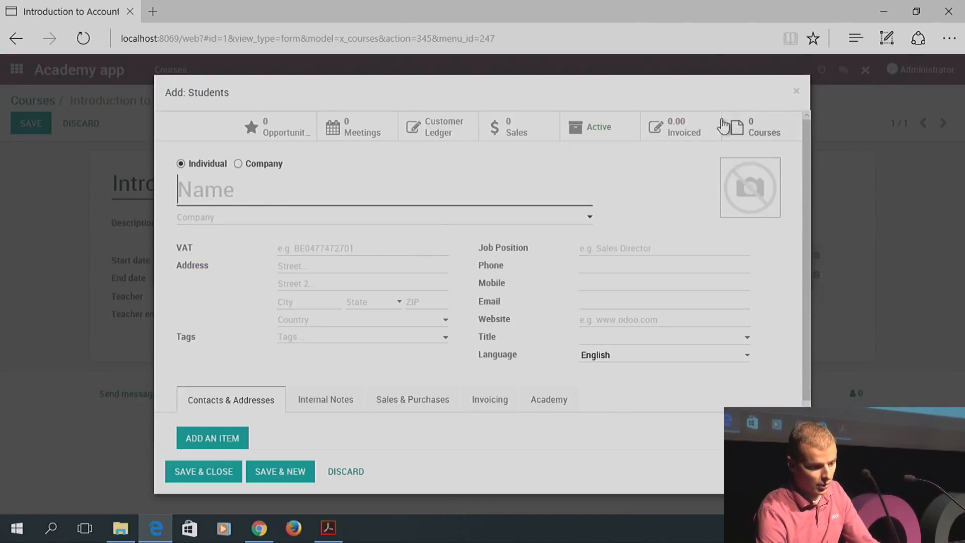
{"action": "left_click", "coordinate": [797, 94]}
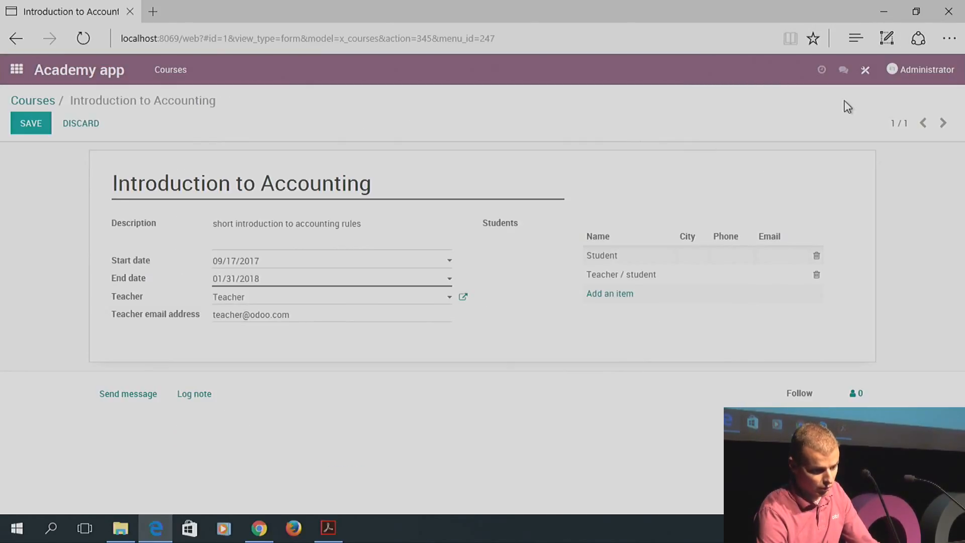
{"action": "left_click", "coordinate": [864, 74]}
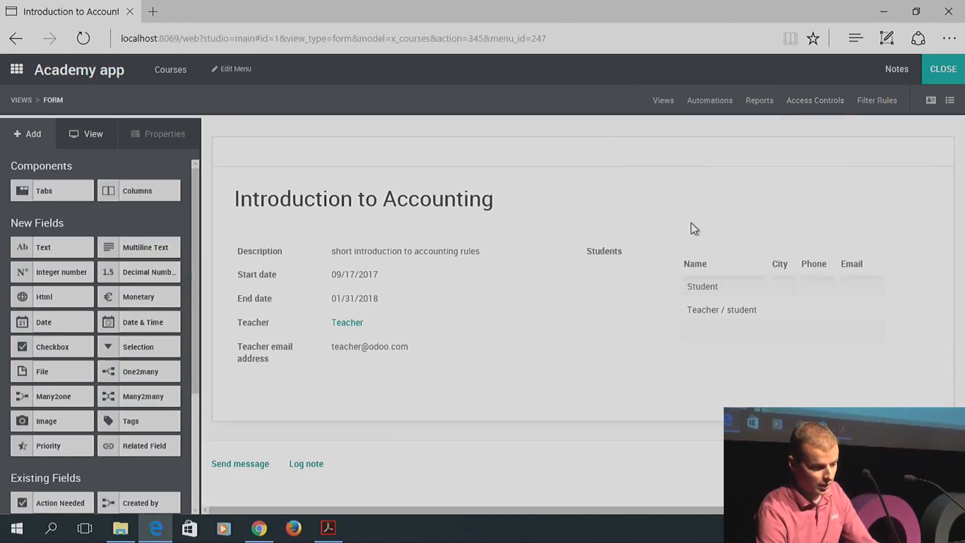
Remove Job Position from the Students subview form, confirming the removal, then close Studio
{"action": "left_click", "coordinate": [607, 260]}
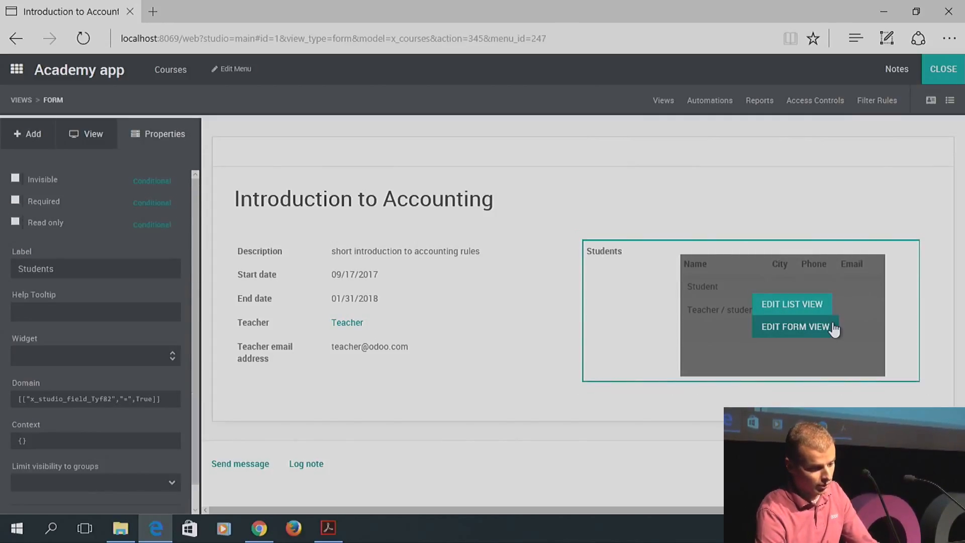
{"action": "left_click", "coordinate": [792, 327]}
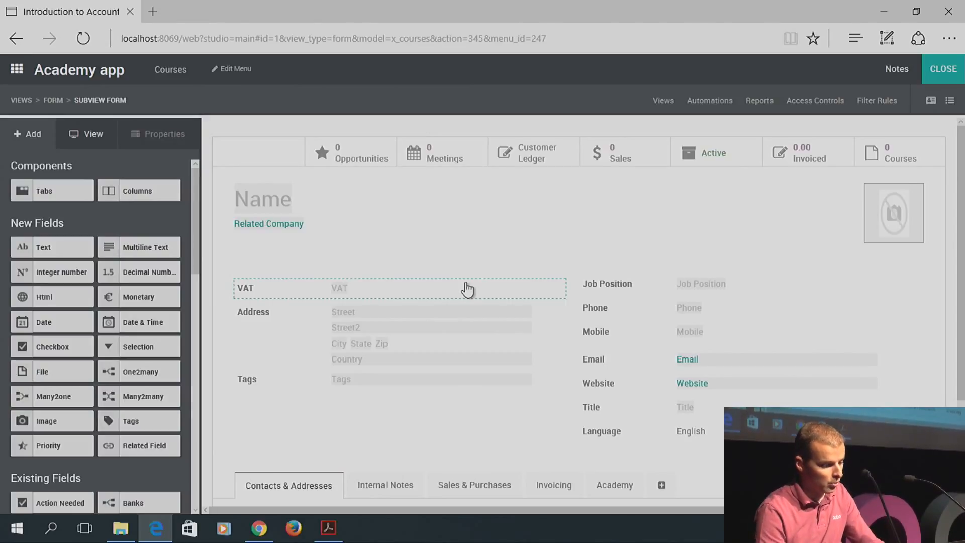
{"action": "left_click", "coordinate": [614, 289]}
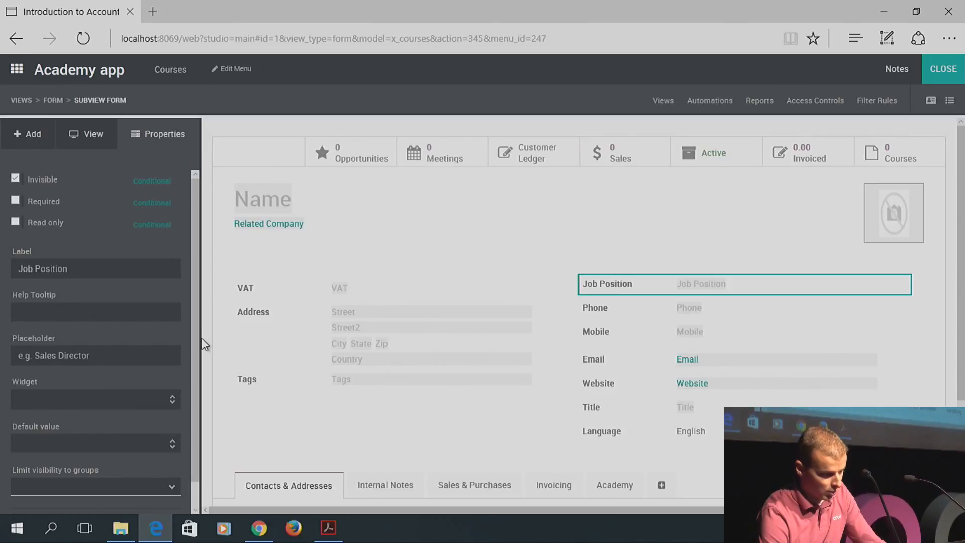
{"action": "scroll", "coordinate": [198, 335], "scroll_direction": "down", "scroll_amount": 1}
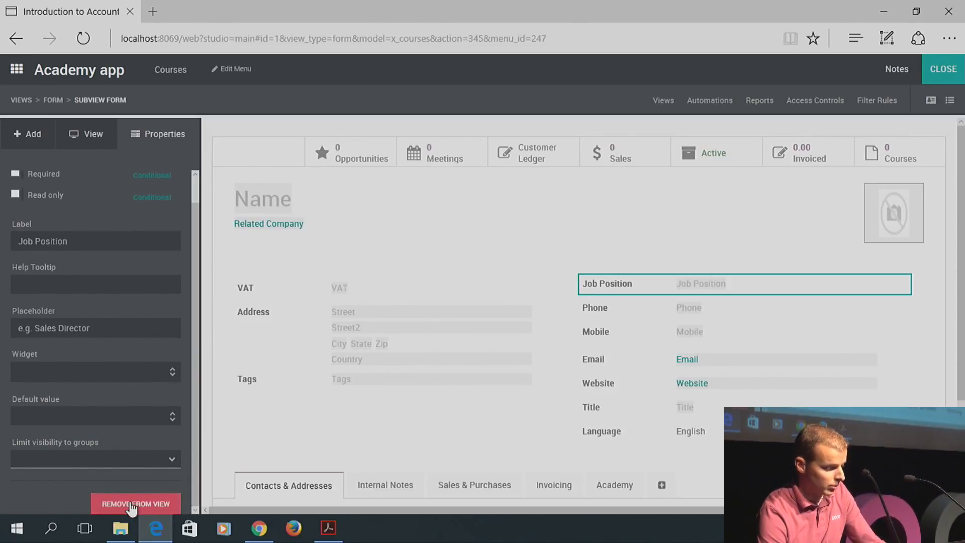
{"action": "left_click", "coordinate": [131, 506]}
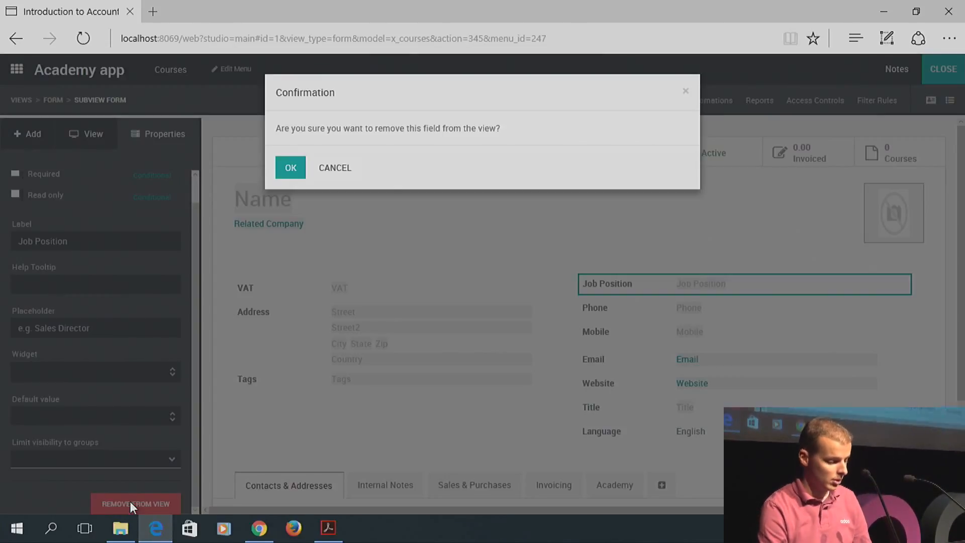
{"action": "left_click", "coordinate": [291, 166]}
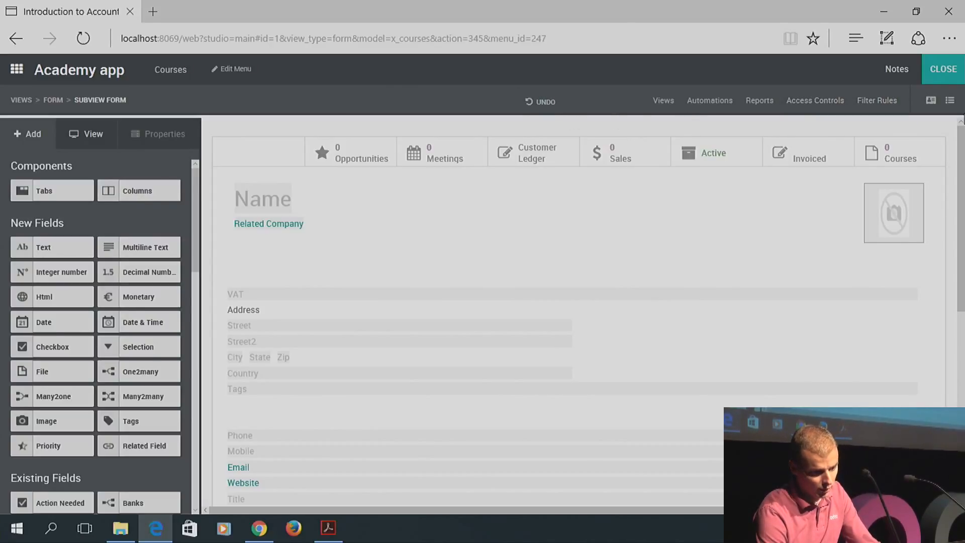
{"action": "left_click", "coordinate": [949, 76]}
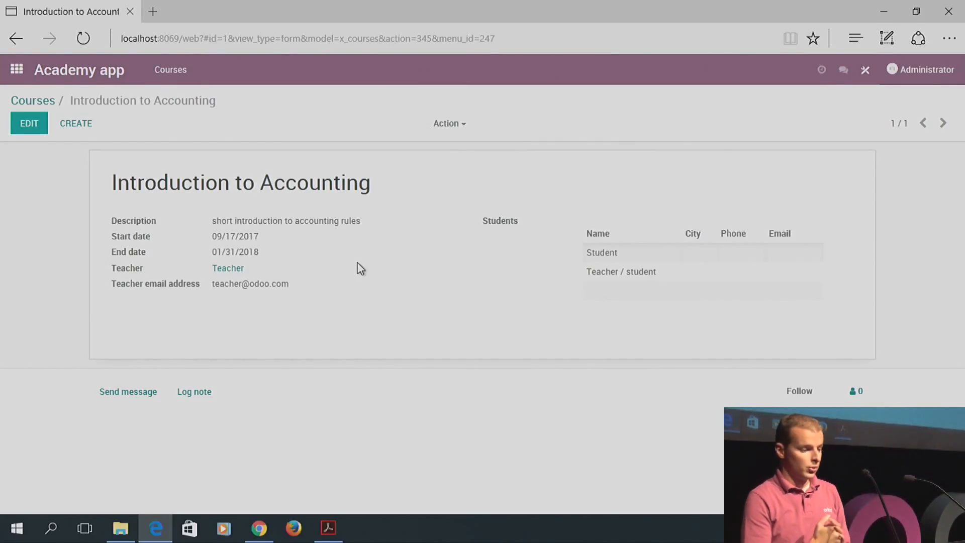
Open the Academy app from the home app menu
{"action": "left_click", "coordinate": [21, 76]}
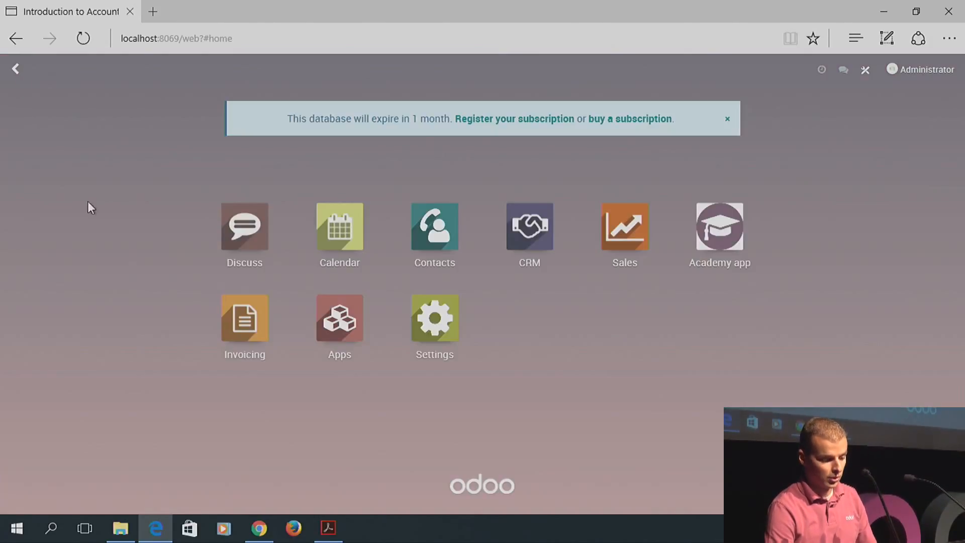
{"action": "left_click", "coordinate": [736, 236]}
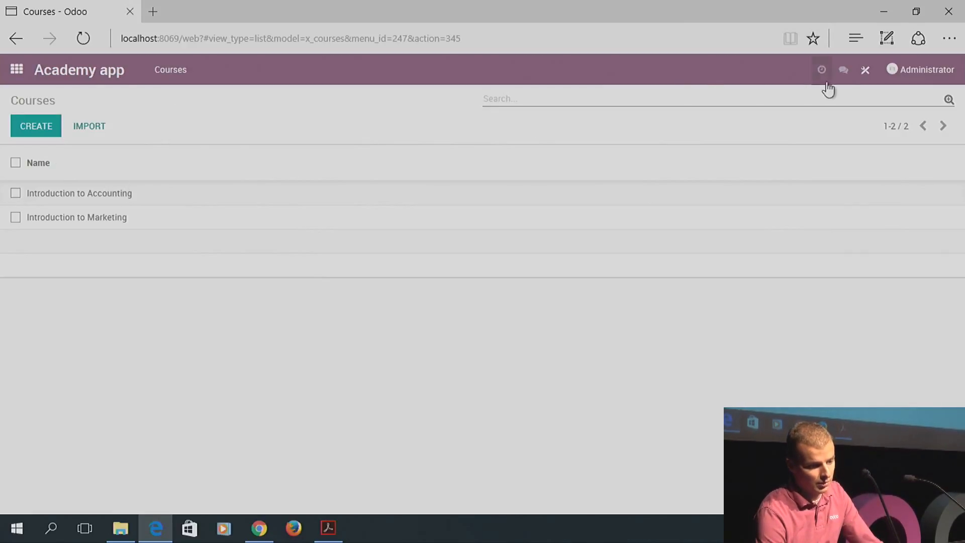
Open Studio on the Courses list and display its available view types, including Kanban
{"action": "left_click", "coordinate": [864, 70]}
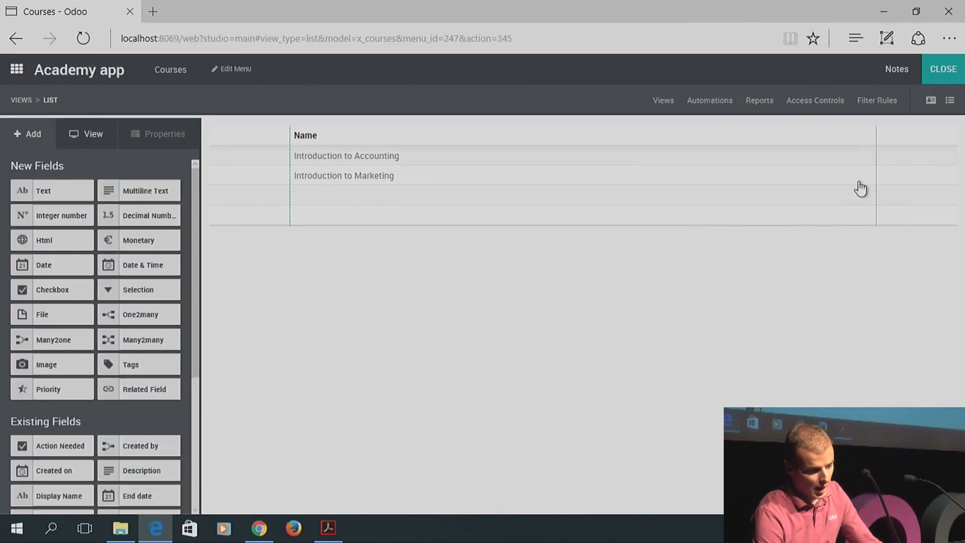
{"action": "left_click", "coordinate": [662, 102]}
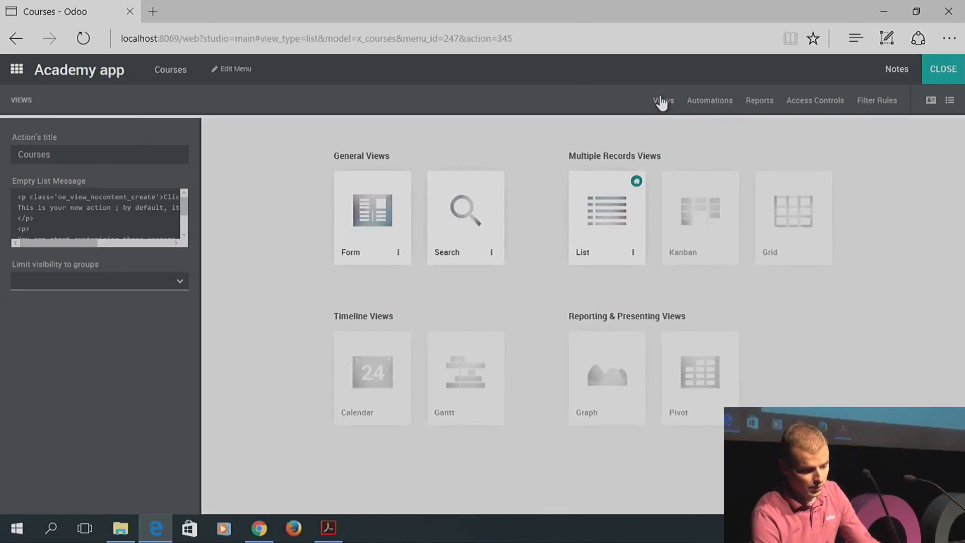
{"action": "mouse_move", "coordinate": [681, 198]}
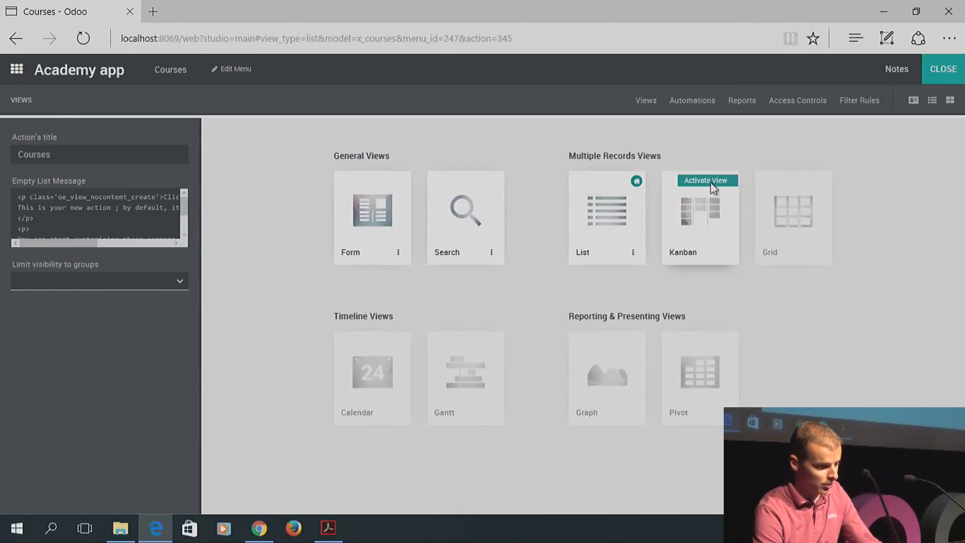
Activate the Courses Kanban view with stages enabled and default grouping by Stage
{"action": "left_click", "coordinate": [711, 185]}
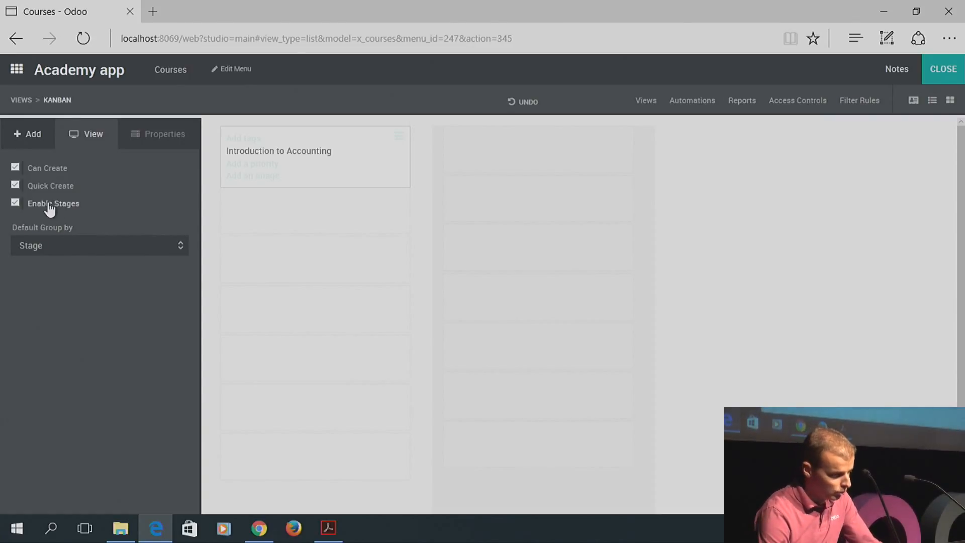
{"action": "left_click", "coordinate": [15, 203]}
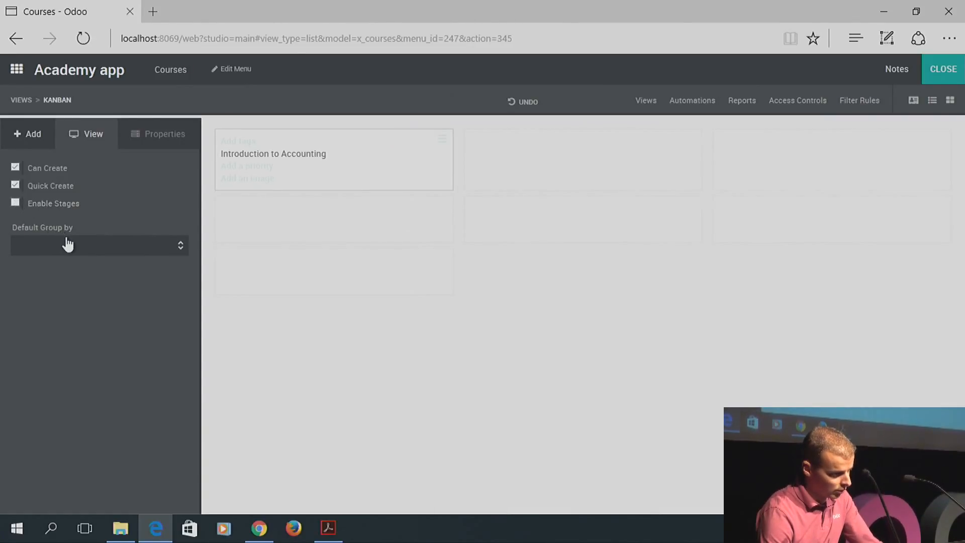
{"action": "left_click", "coordinate": [64, 244]}
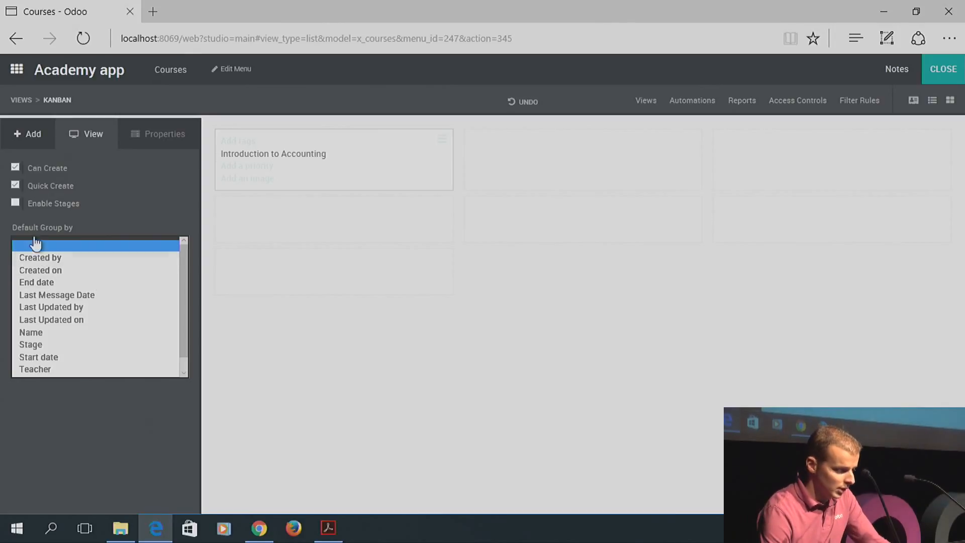
{"action": "left_click", "coordinate": [13, 203]}
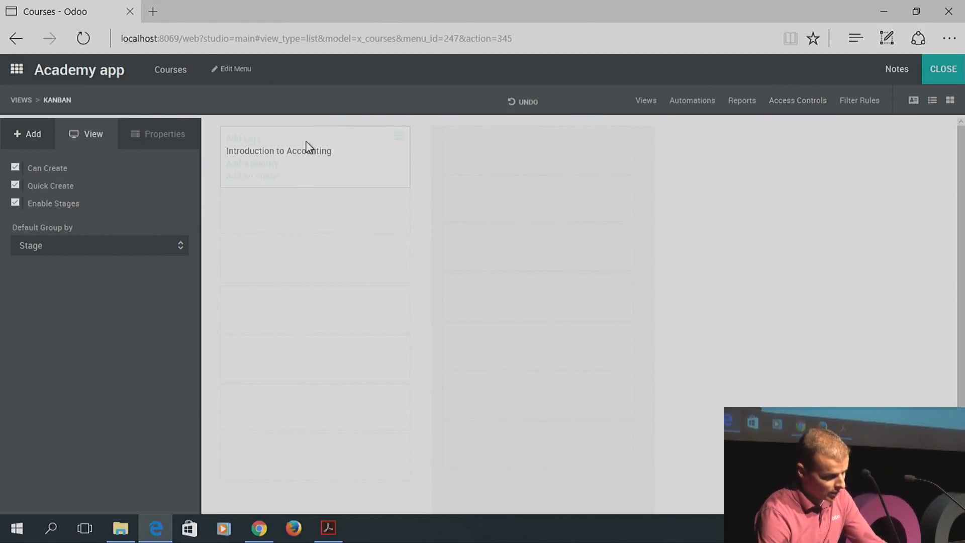
Add a priority field to the kanban cards and close Studio
{"action": "left_click", "coordinate": [257, 166]}
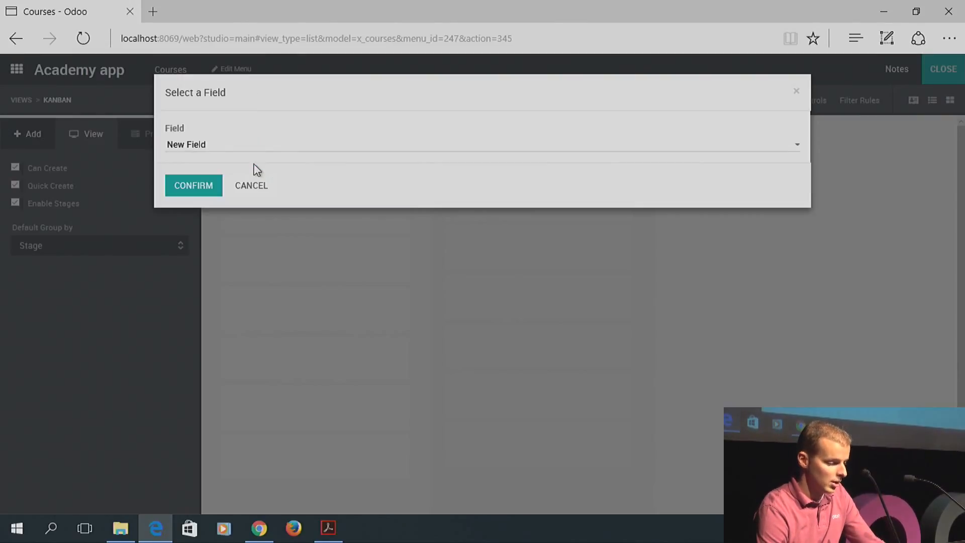
{"action": "left_click", "coordinate": [195, 188]}
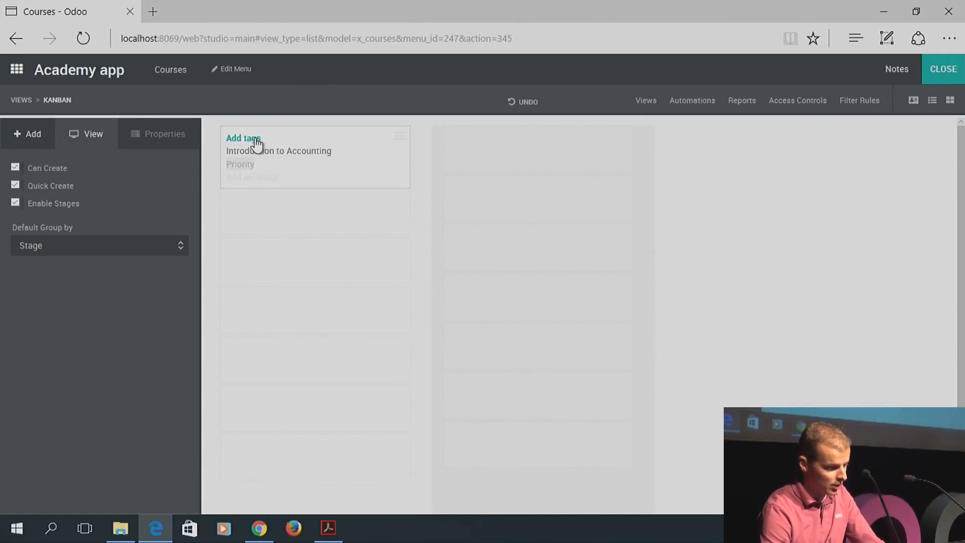
{"action": "left_click", "coordinate": [944, 81]}
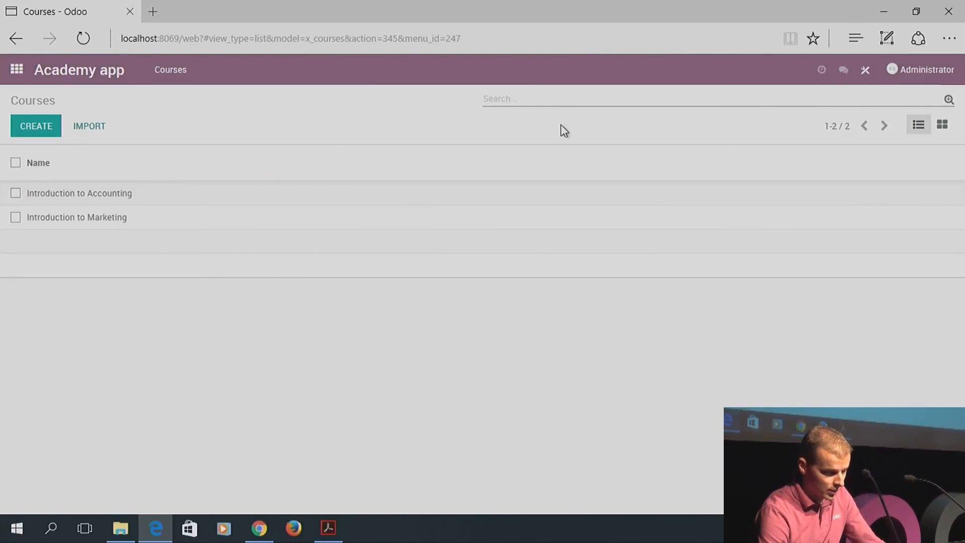
In the Courses kanban view, add the stage columns New and Validated
{"action": "left_click", "coordinate": [943, 125]}
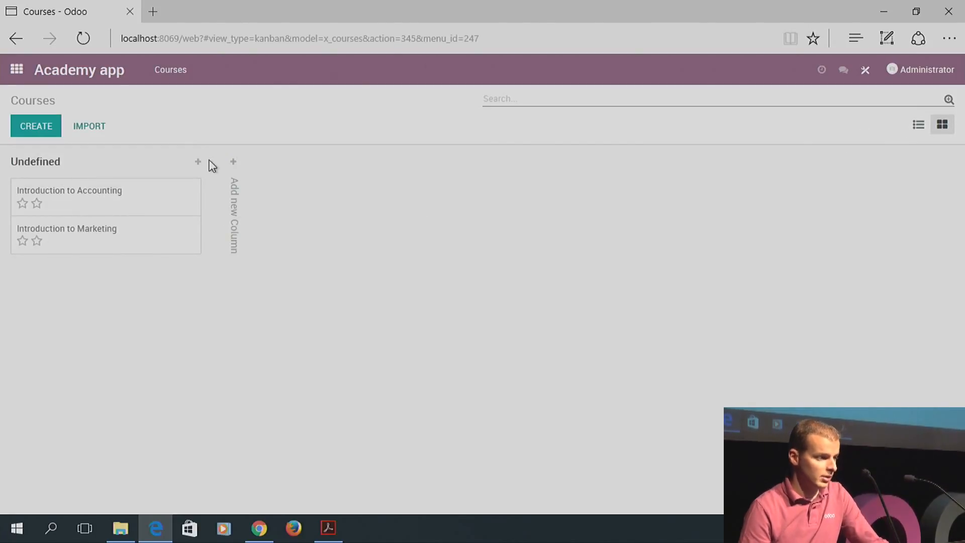
{"action": "left_click", "coordinate": [236, 165]}
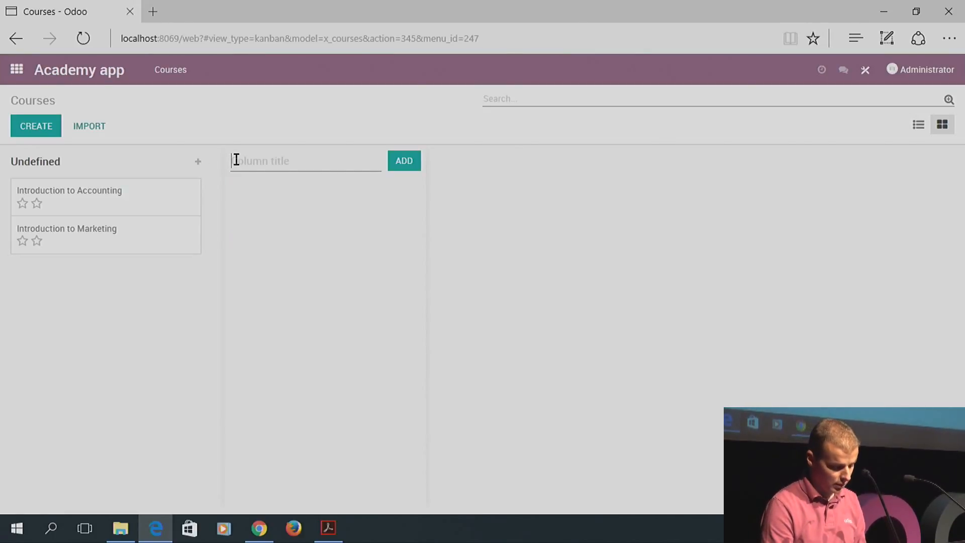
{"action": "type", "text": "New"}
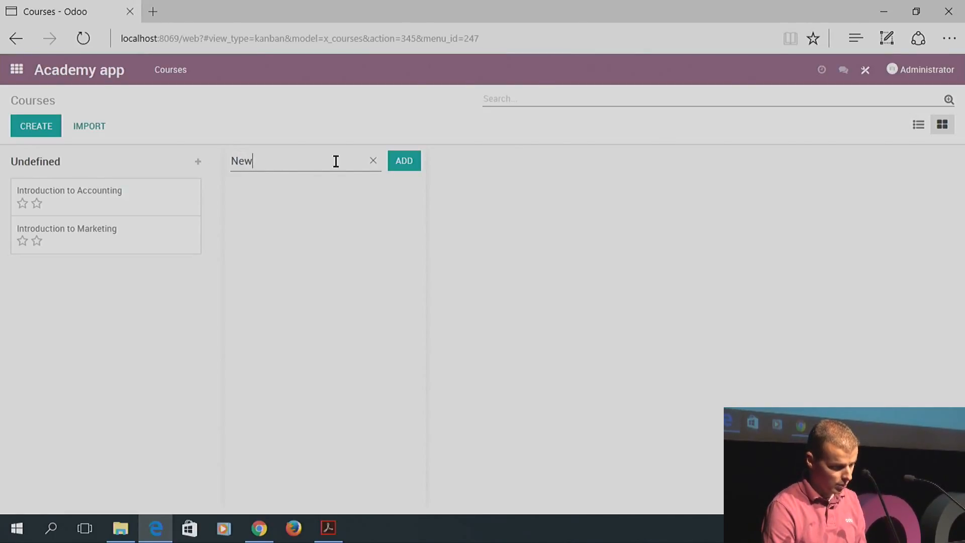
{"action": "left_click", "coordinate": [399, 166]}
{"action": "type", "text": "BVa"}
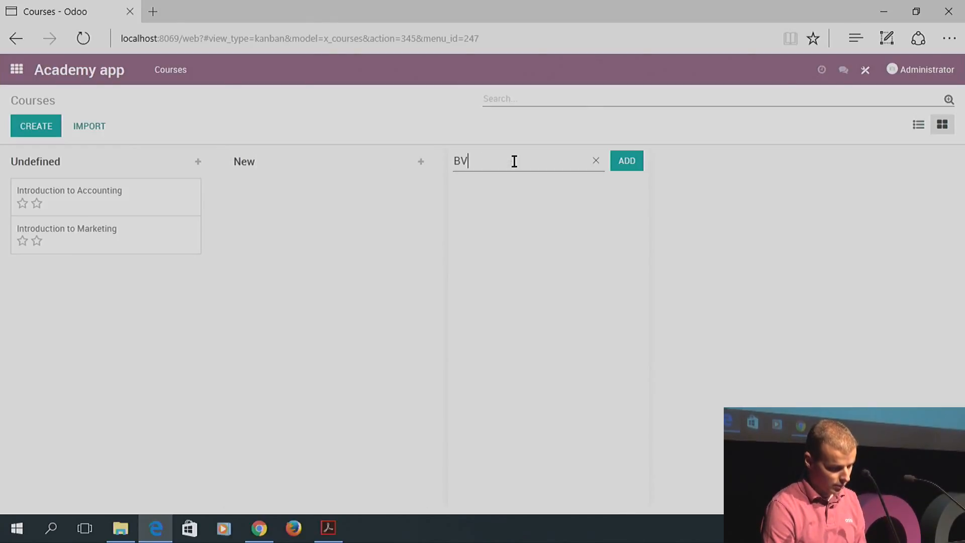
{"action": "key", "text": "BackSpace"}
{"action": "key", "text": "BackSpace"}
{"action": "key", "text": "BackSpace"}
{"action": "type", "text": "Validated"}
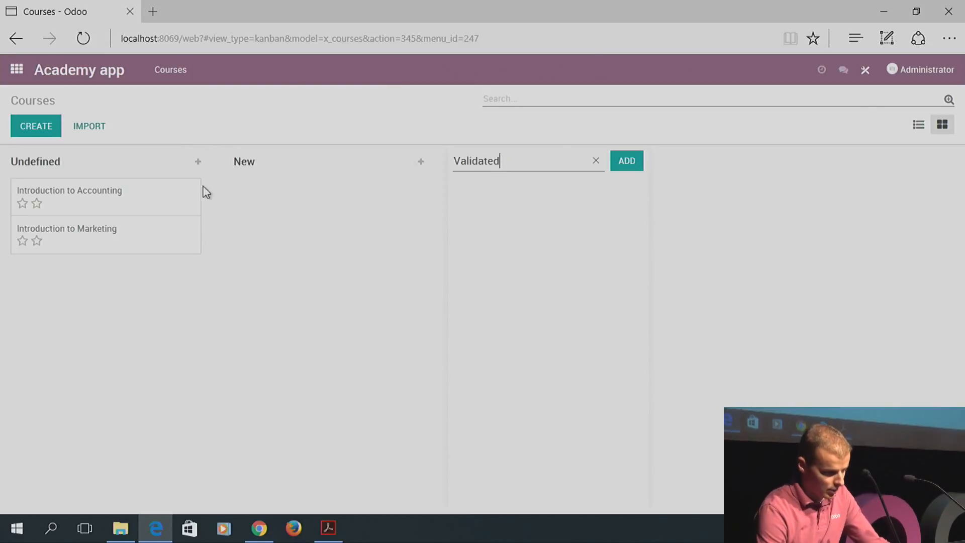
{"action": "left_click", "coordinate": [625, 162]}
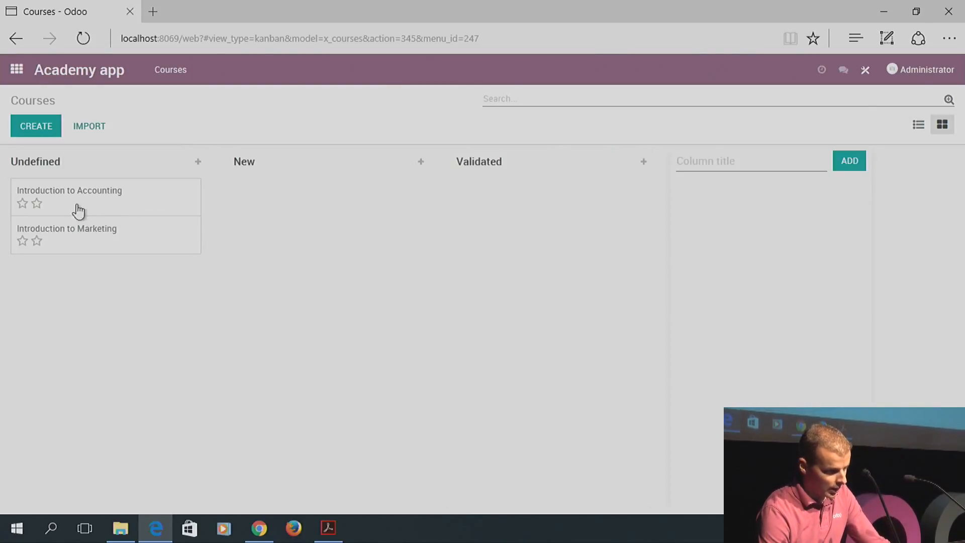
Move Introduction to Accounting into New and Introduction to Marketing into Validated, then open Accounting
{"action": "left_click_drag", "start_coordinate": [77, 211], "coordinate": [284, 214]}
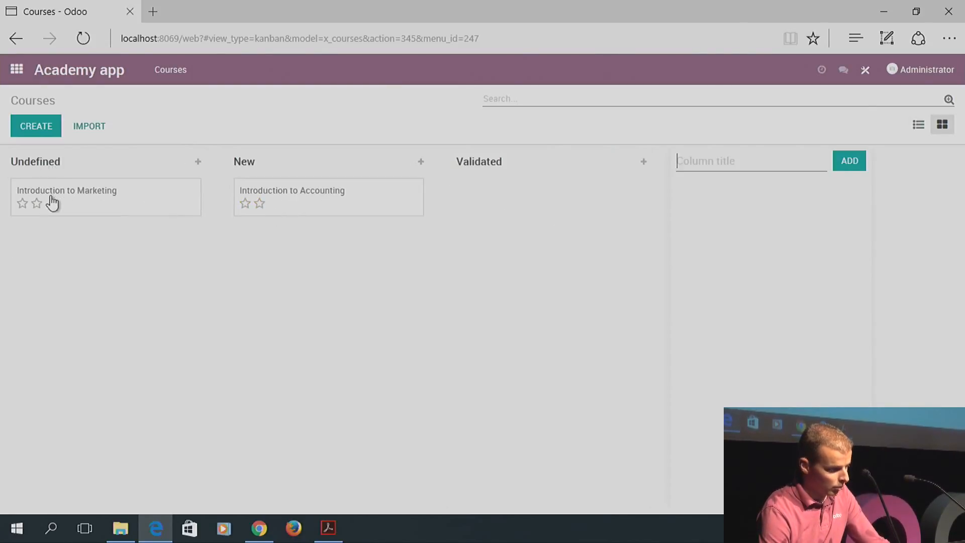
{"action": "left_click_drag", "start_coordinate": [49, 202], "coordinate": [499, 206]}
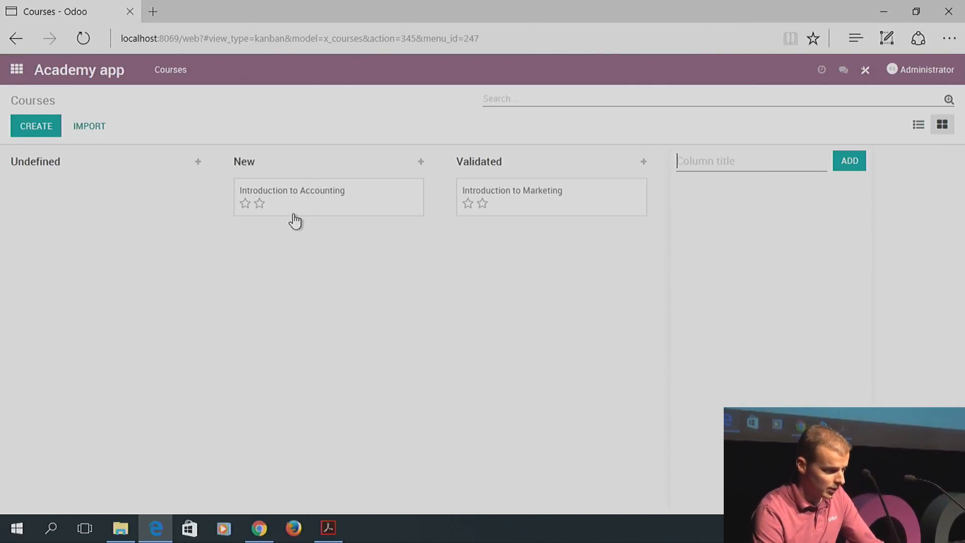
{"action": "left_click", "coordinate": [323, 209]}
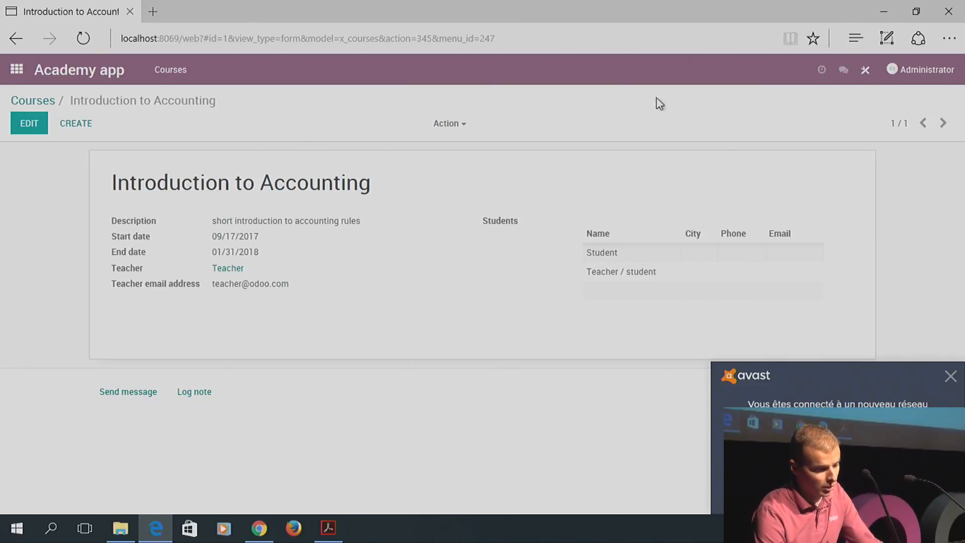
In Studio, create a Courses automated action named 'Send an activation email to teacher'
{"action": "left_click", "coordinate": [870, 81]}
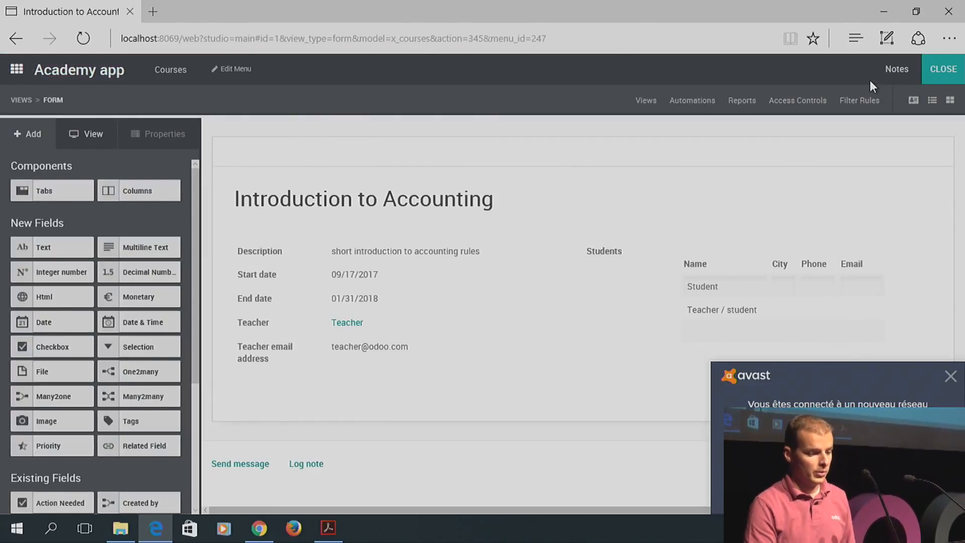
{"action": "left_click", "coordinate": [694, 107]}
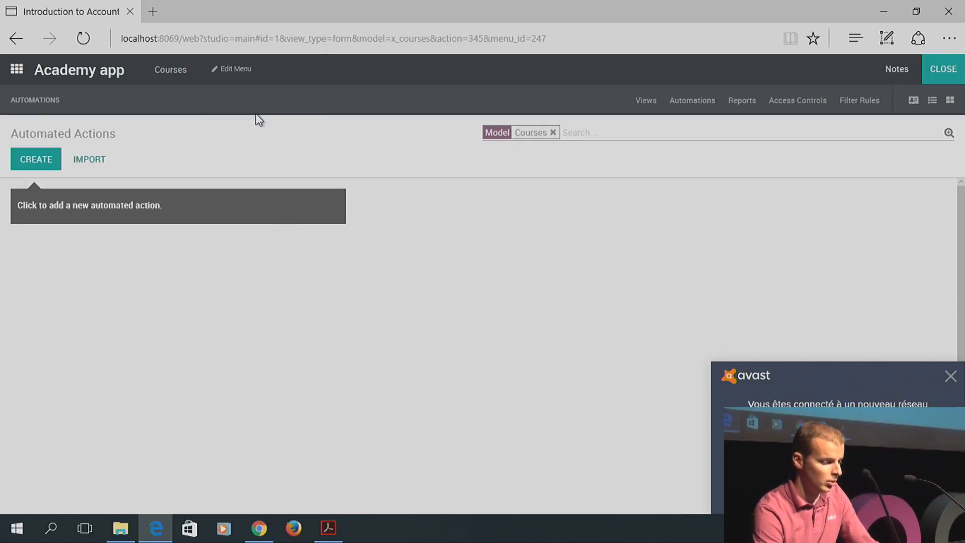
{"action": "left_click", "coordinate": [46, 161]}
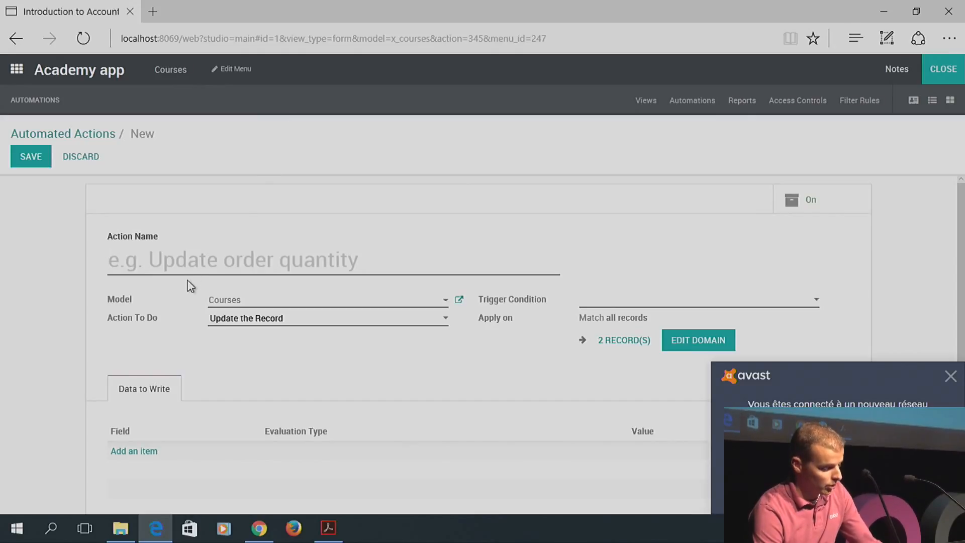
{"action": "type", "text": "Sned"}
{"action": "key", "text": "BackSpace"}
{"action": "key", "text": "BackSpace"}
{"action": "key", "text": "BackSpace"}
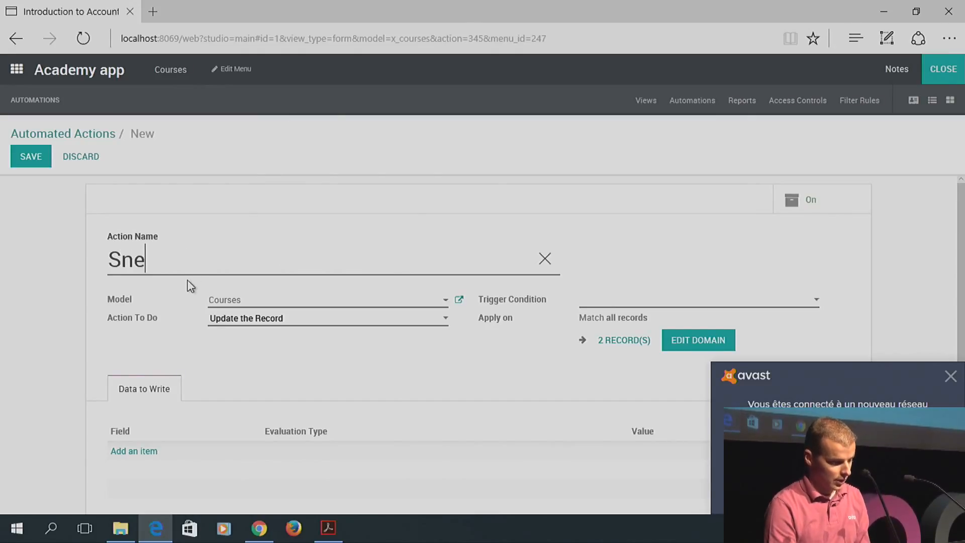
{"action": "type", "text": "end an ac"}
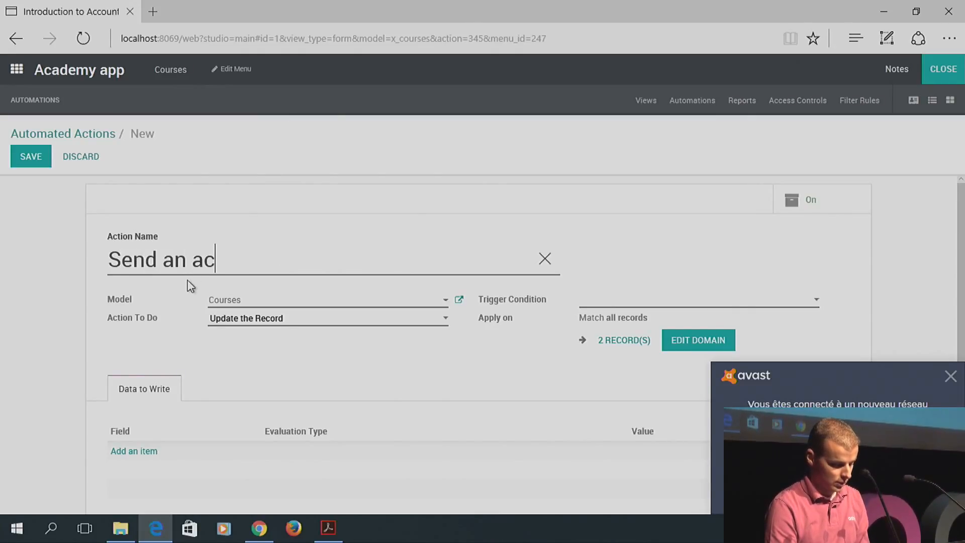
{"action": "type", "text": "tivation email"}
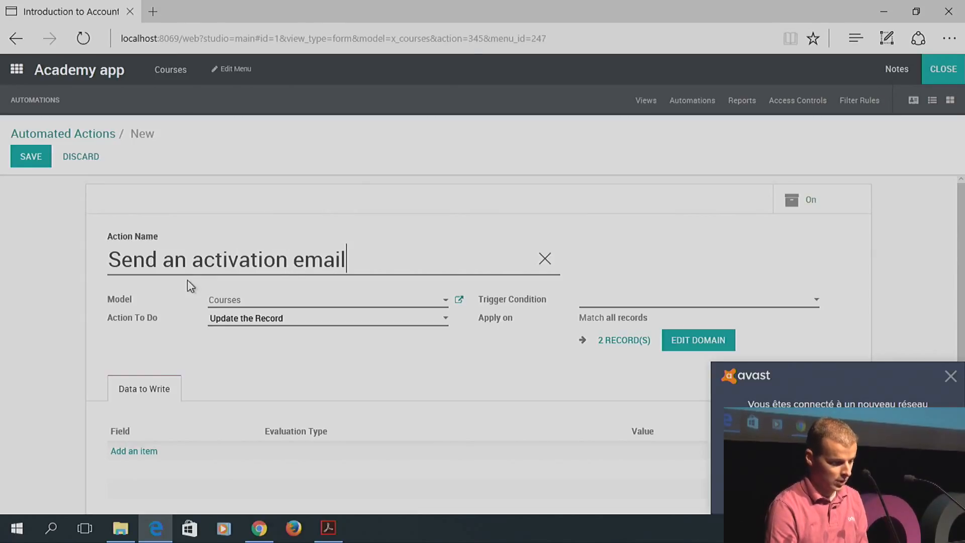
{"action": "type", "text": " to teacher"}
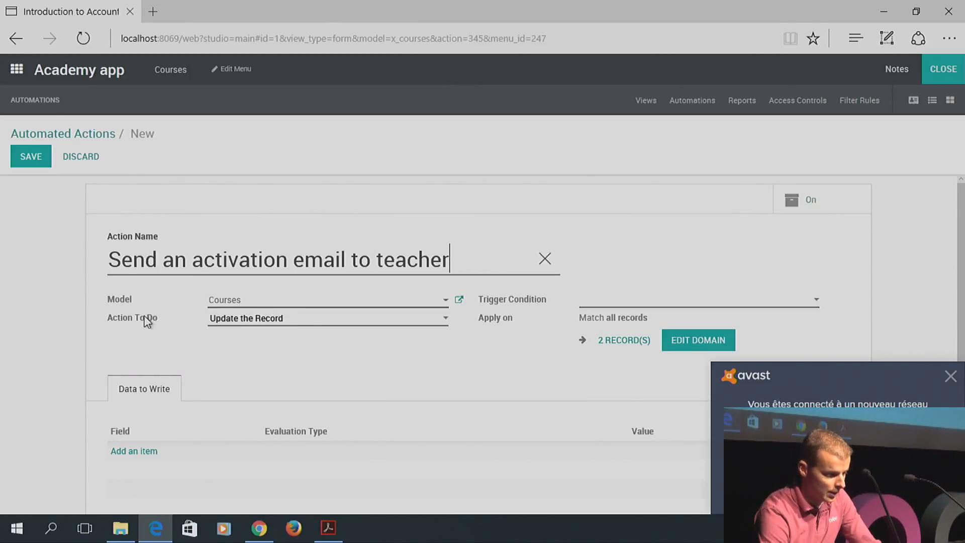
Set the action to Send Email and start creating a new email template
{"action": "left_click", "coordinate": [241, 319]}
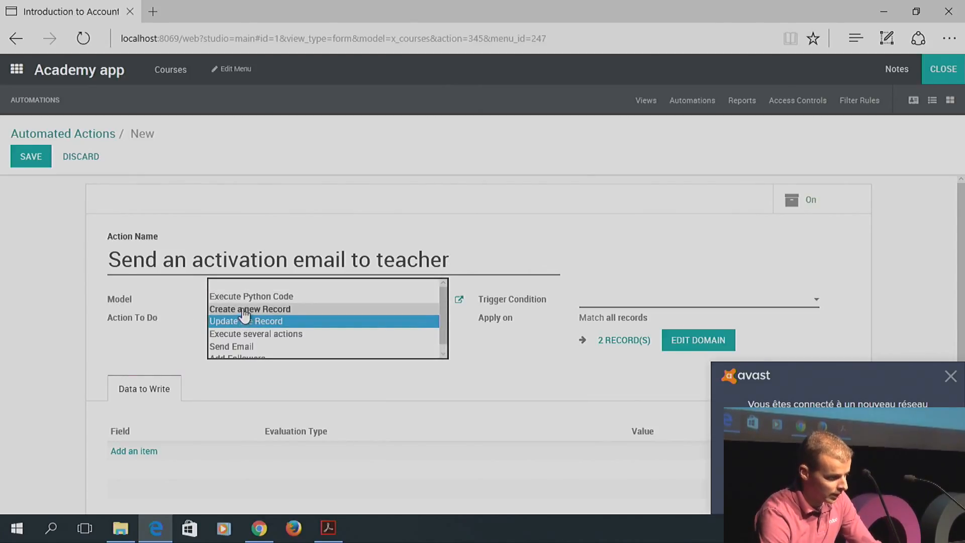
{"action": "left_click", "coordinate": [240, 346]}
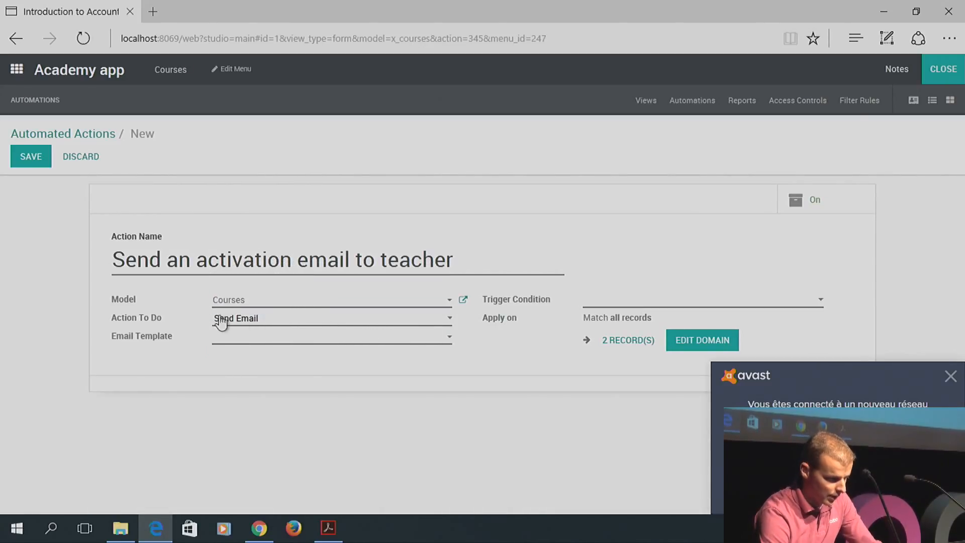
{"action": "left_click", "coordinate": [238, 346]}
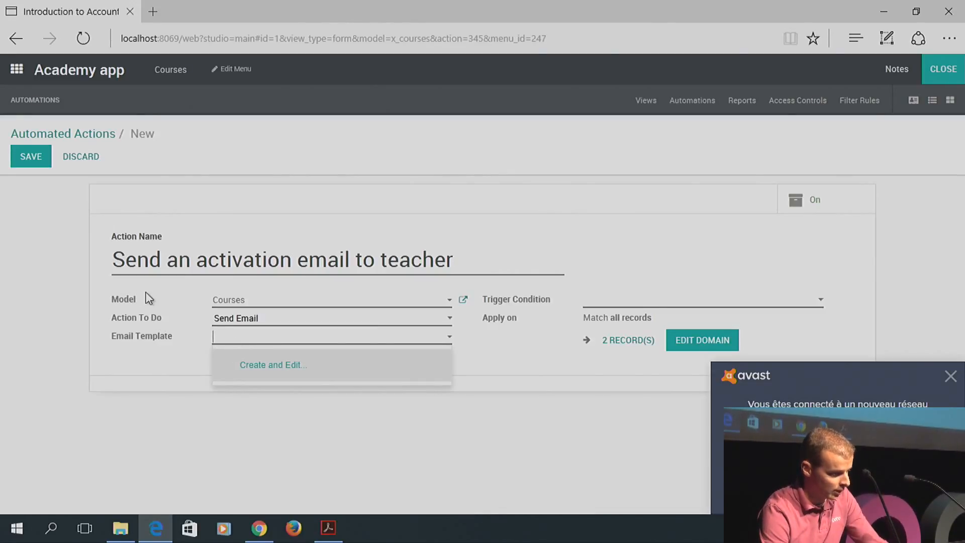
{"action": "left_click", "coordinate": [258, 367]}
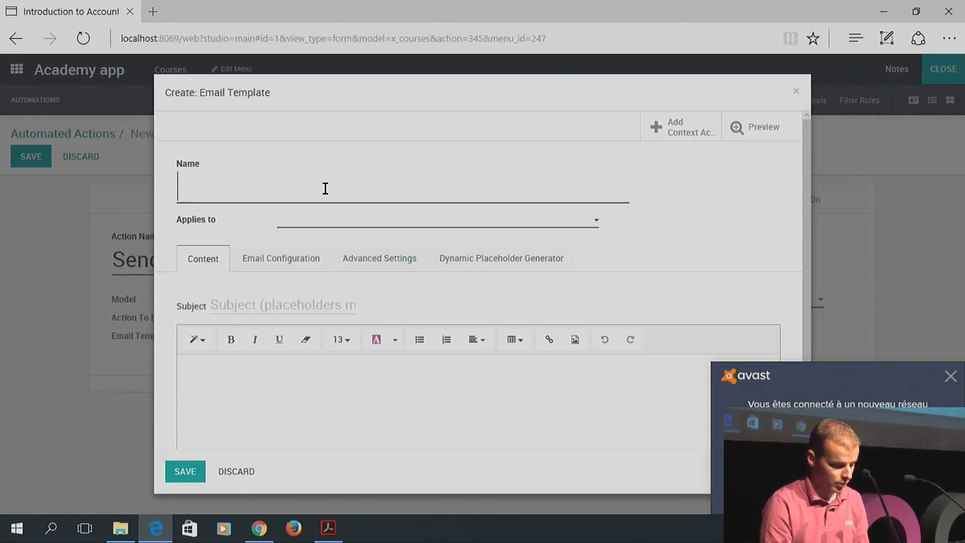
Name the template 'Course activated' with Applies to set to Courses
{"action": "type", "text": "Act"}
{"action": "key", "text": "BackSpace"}
{"action": "key", "text": "BackSpace"}
{"action": "key", "text": "BackSpace"}
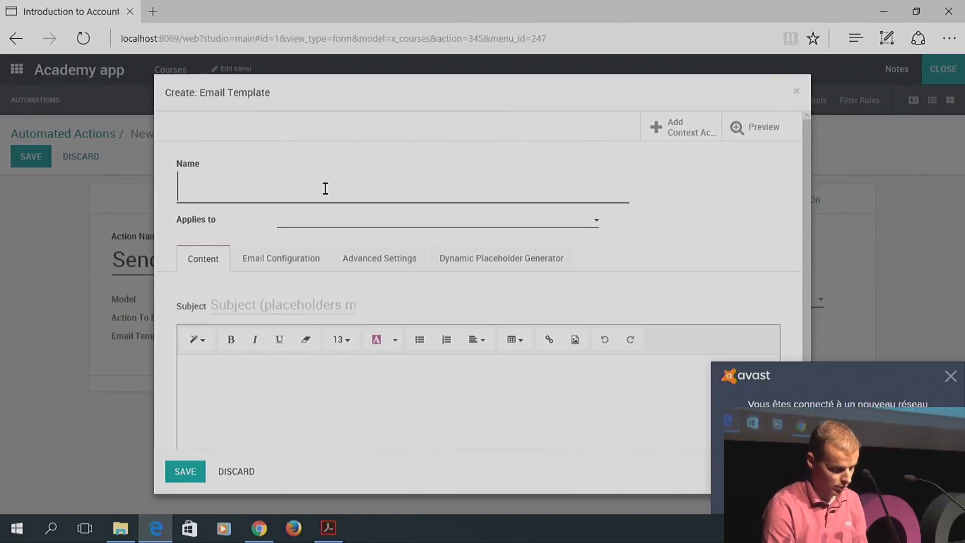
{"action": "type", "text": "Course acti"}
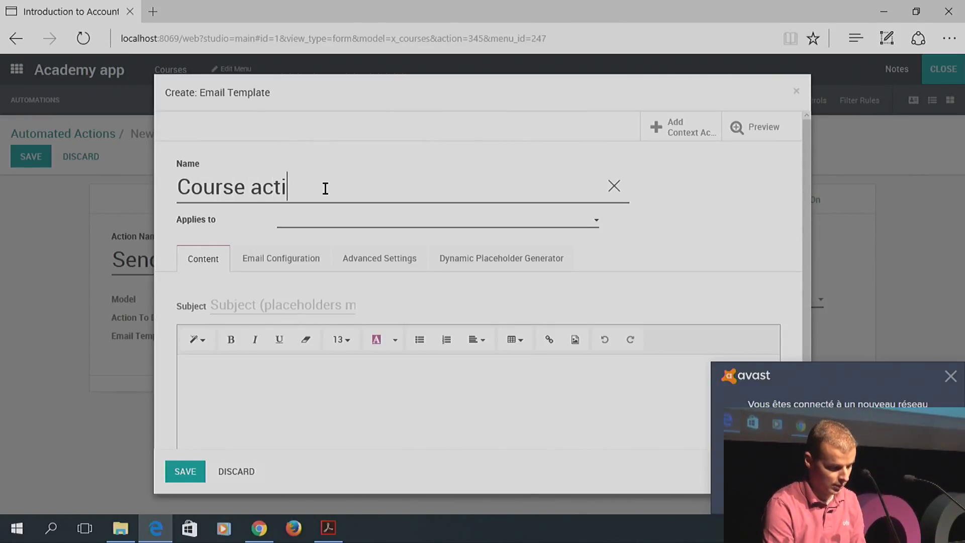
{"action": "type", "text": "vated"}
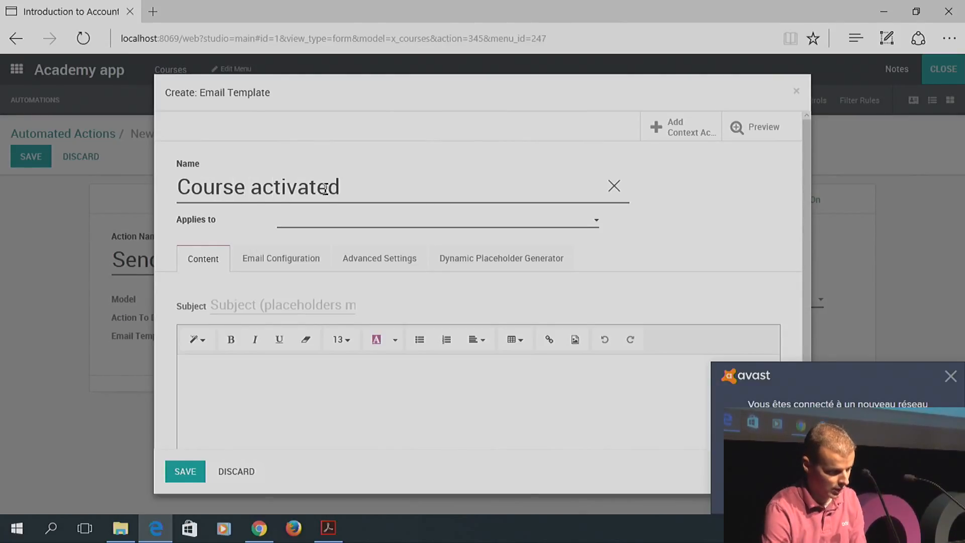
{"action": "left_click", "coordinate": [318, 224]}
{"action": "type", "text": "course"}
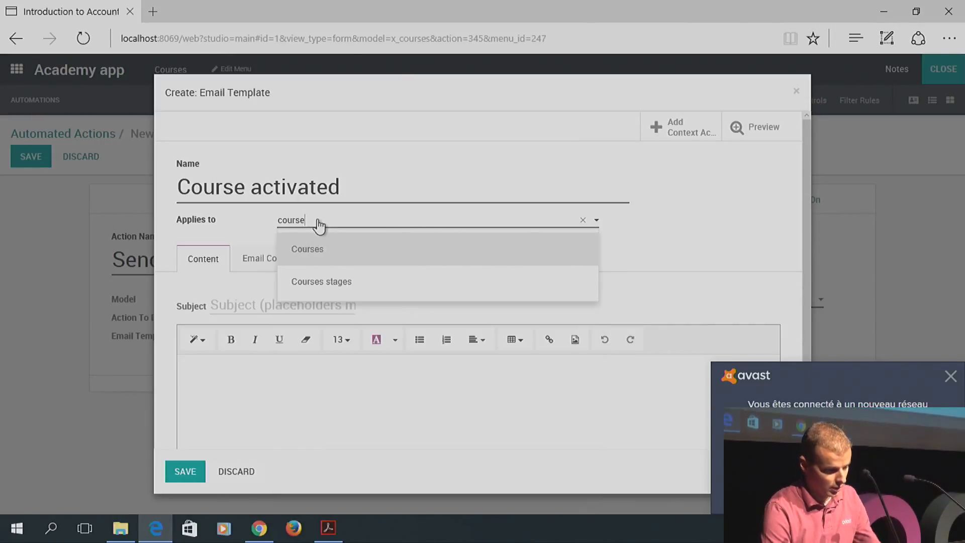
{"action": "left_click", "coordinate": [315, 251]}
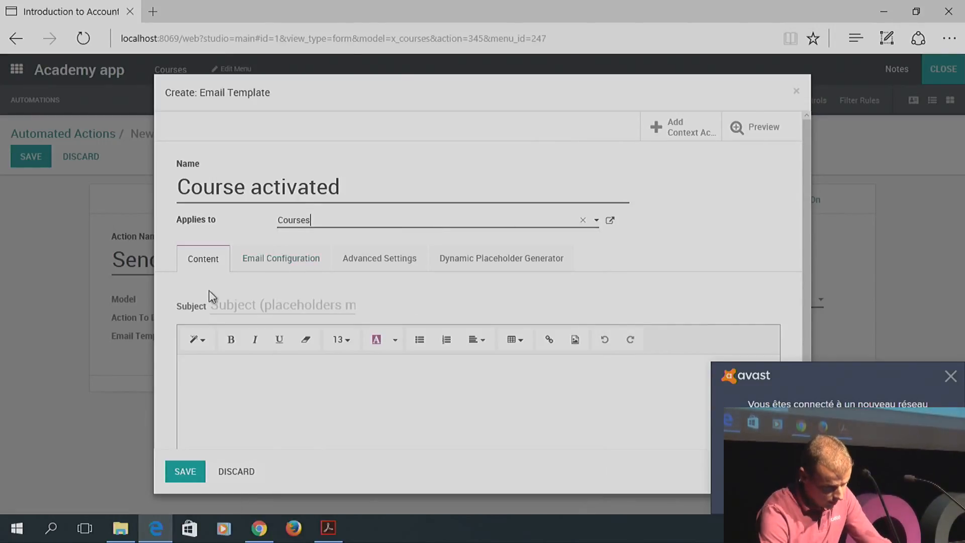
{"action": "left_click", "coordinate": [228, 302]}
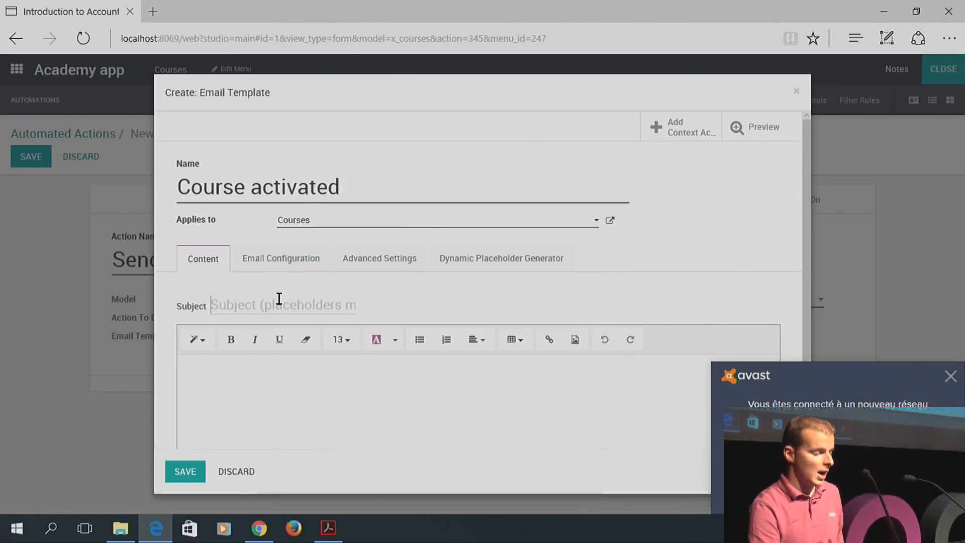
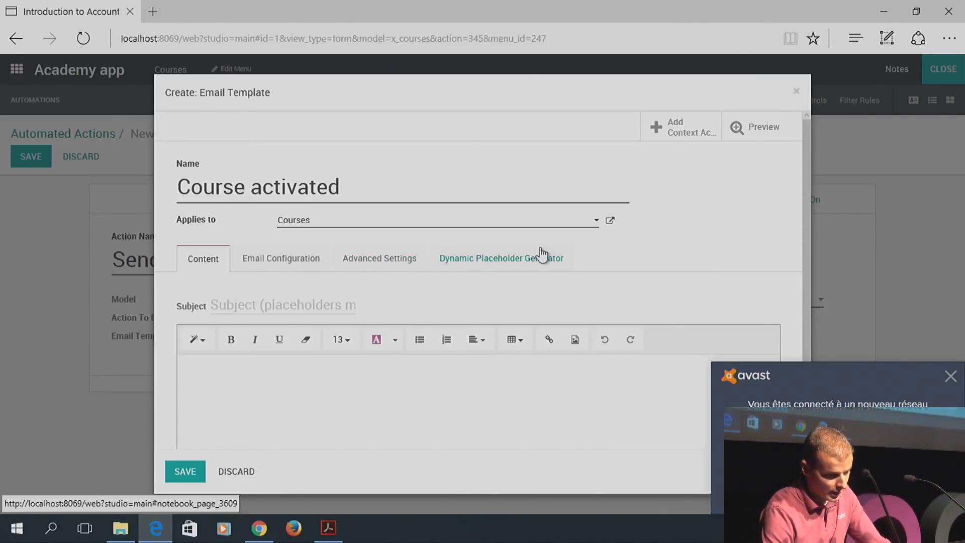
Generate and copy the ${object.x_name} placeholder from the courses' Name field
{"action": "left_click", "coordinate": [485, 265]}
{"action": "left_click", "coordinate": [349, 297]}
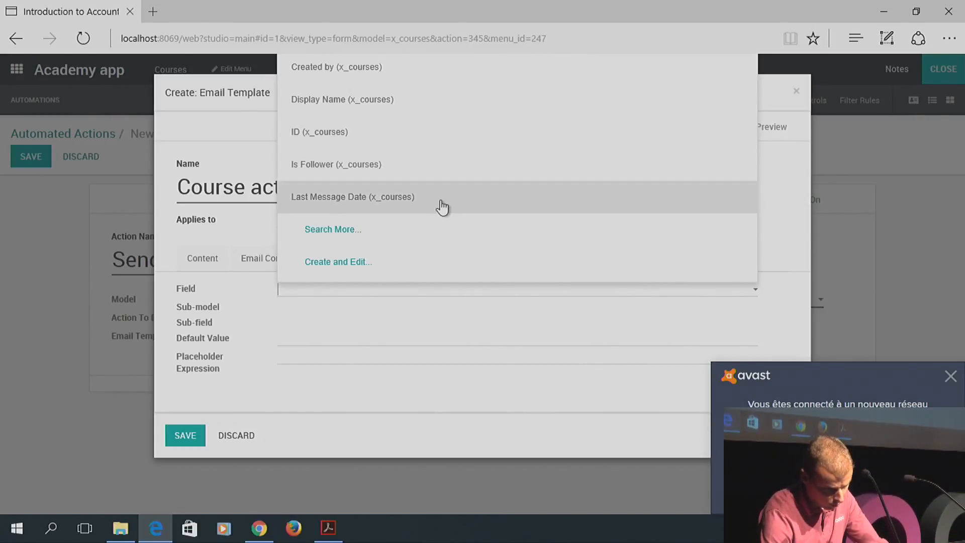
{"action": "left_click", "coordinate": [390, 231]}
{"action": "left_click", "coordinate": [354, 130]}
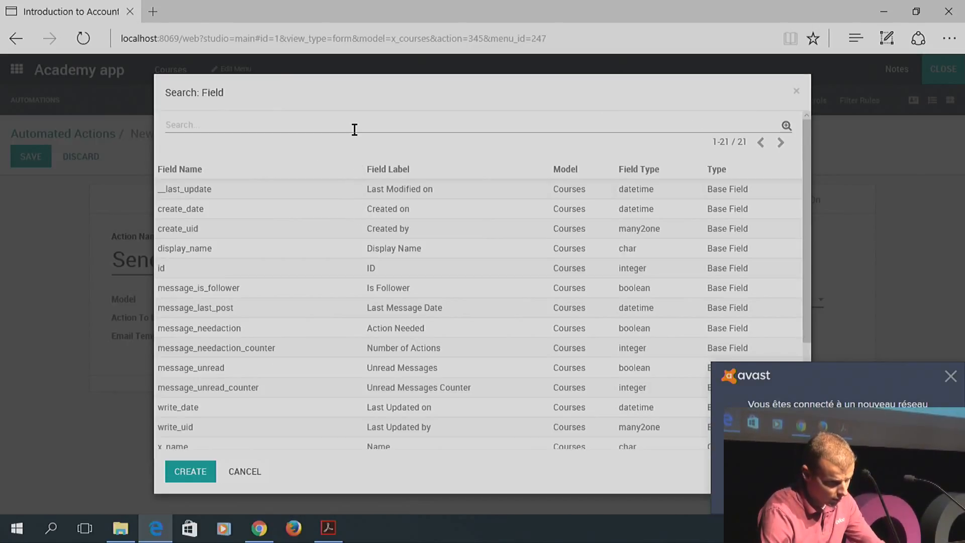
{"action": "type", "text": "name"}
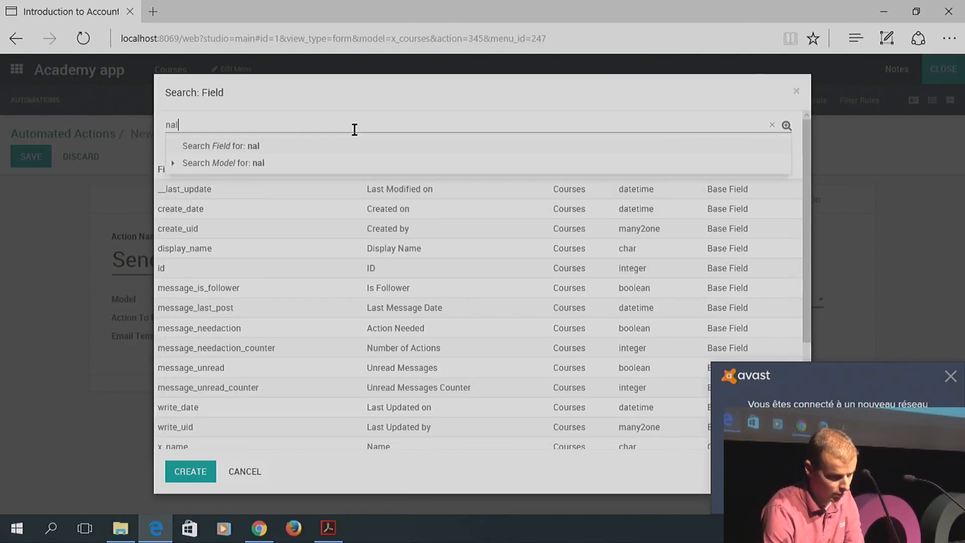
{"action": "key", "text": "Return"}
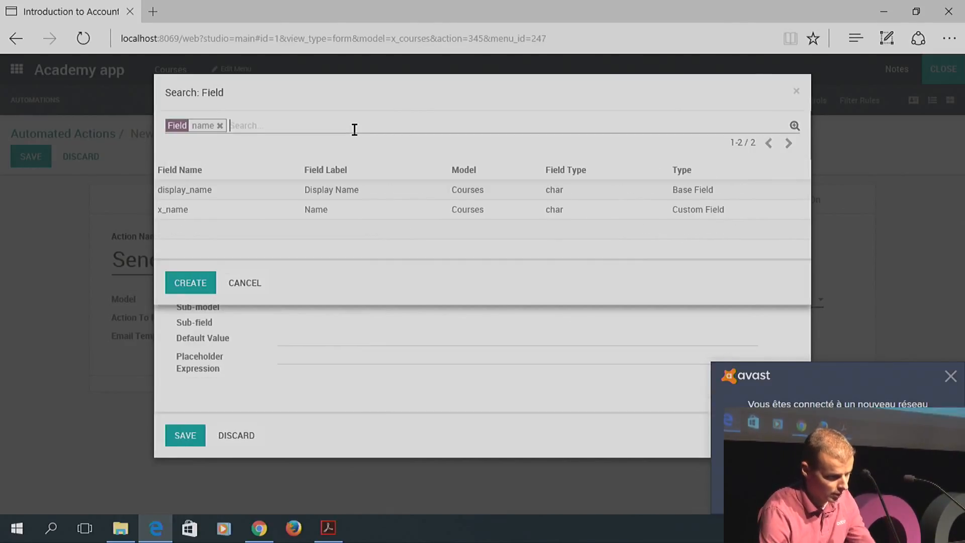
{"action": "left_click", "coordinate": [181, 210]}
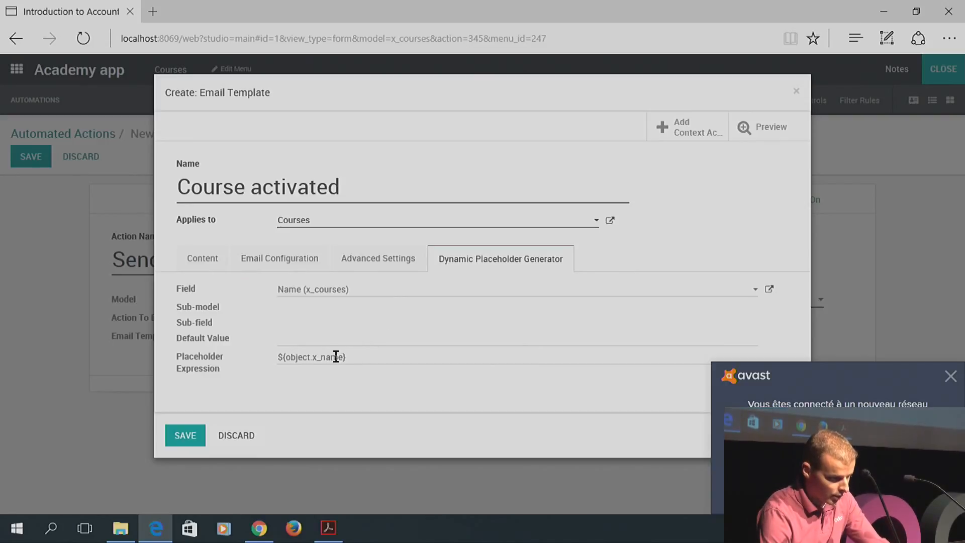
{"action": "left_click_drag", "start_coordinate": [351, 358], "coordinate": [271, 358]}
{"action": "key", "text": "ctrl+c"}
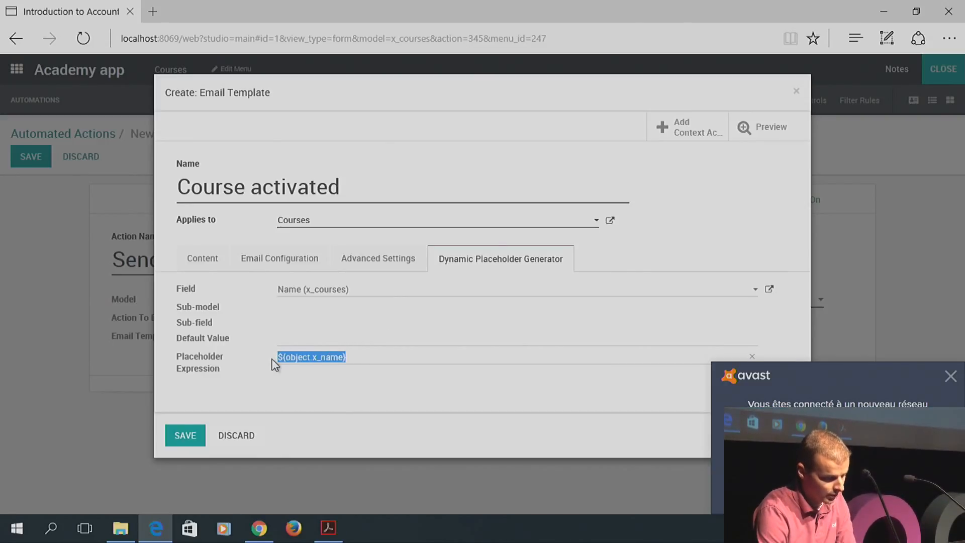
{"action": "left_click", "coordinate": [203, 259]}
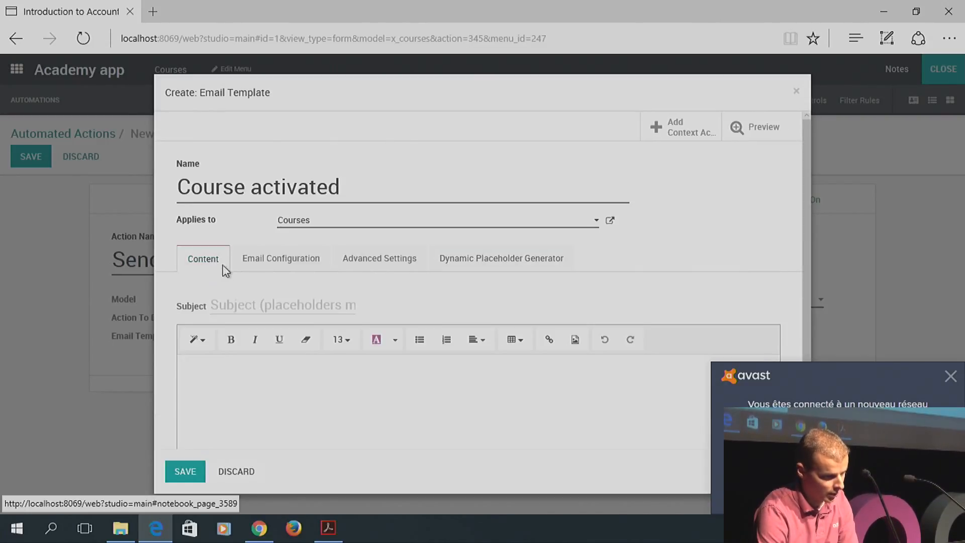
Set the email subject to 'Validation of' followed by the ${object.x_name} placeholder
{"action": "left_click", "coordinate": [258, 303]}
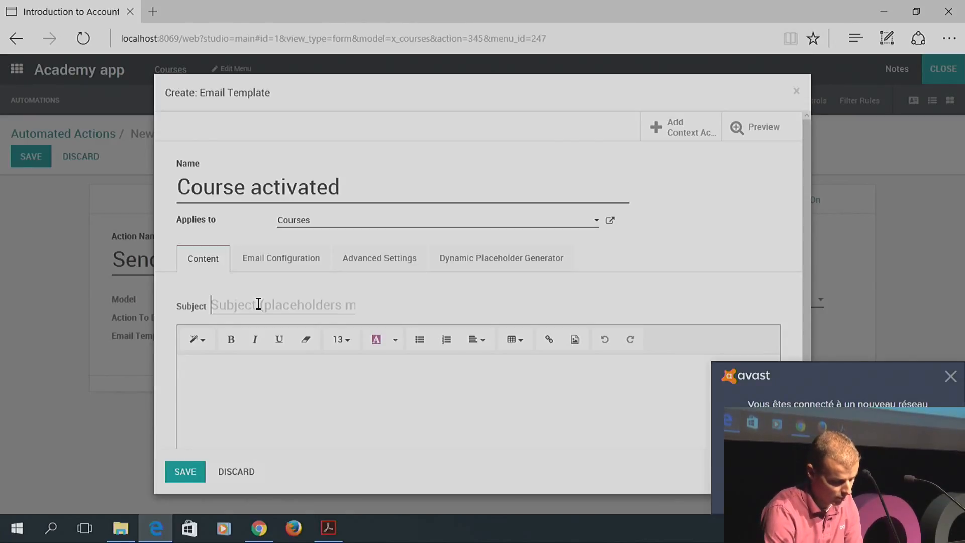
{"action": "type", "text": "Valid"}
{"action": "type", "text": "ation or"}
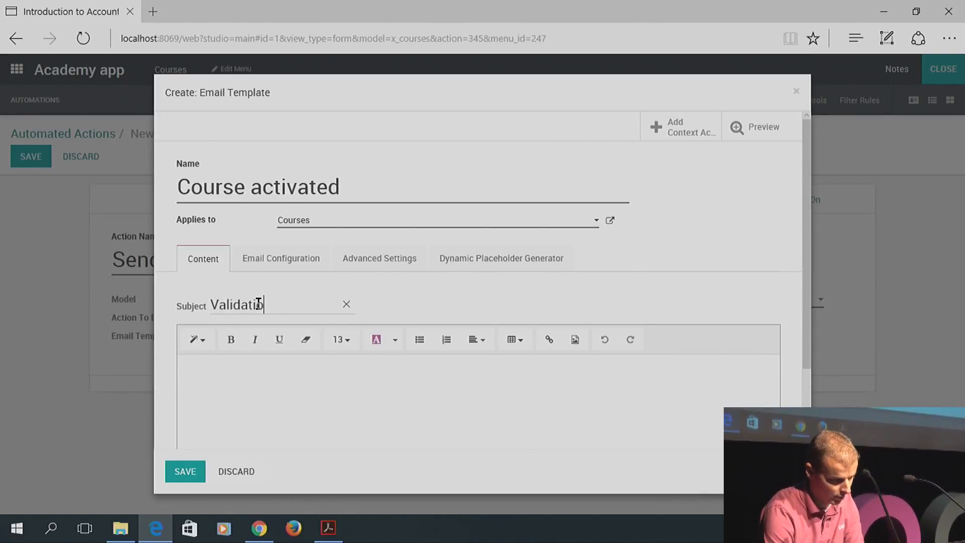
{"action": "key", "text": "BackSpace"}
{"action": "type", "text": "f"}
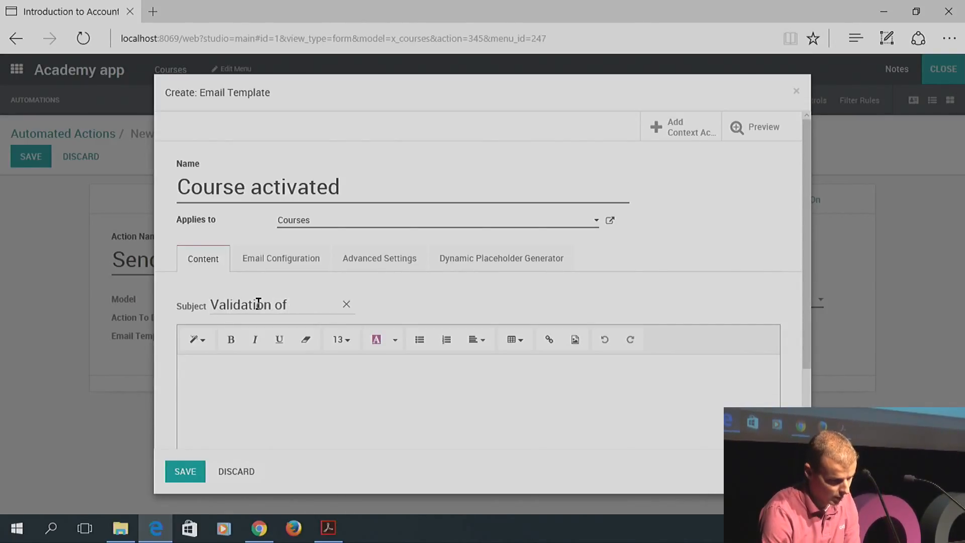
{"action": "key", "text": "ctrl+v"}
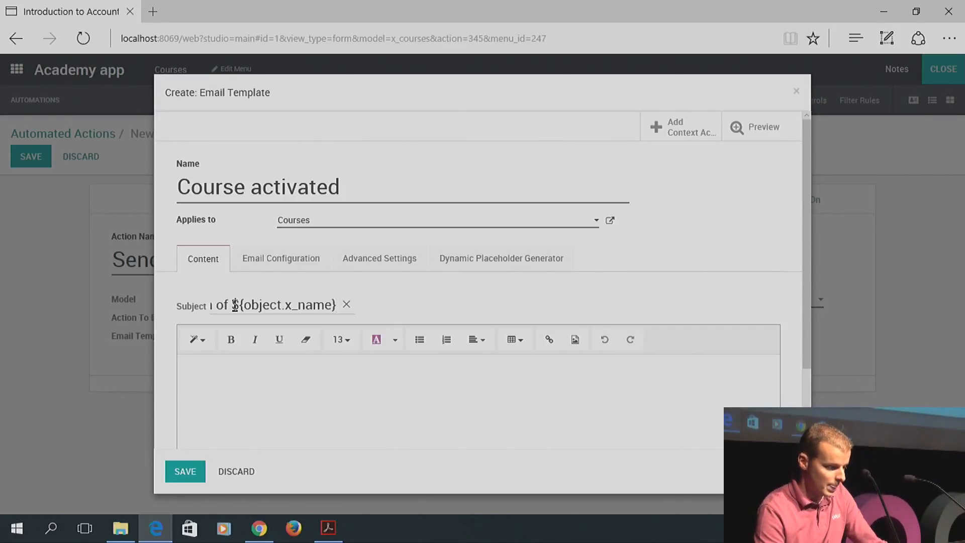
Write the body 'Hello, The course ${object.x_name} has been validated. Best regards,'
{"action": "left_click", "coordinate": [234, 372]}
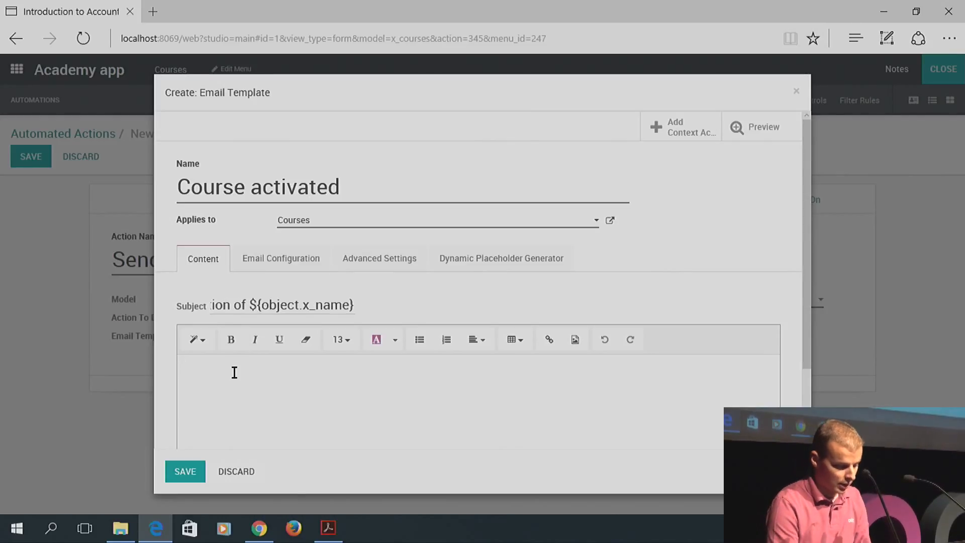
{"action": "type", "text": "Hello,"}
{"action": "key", "text": "Return"}
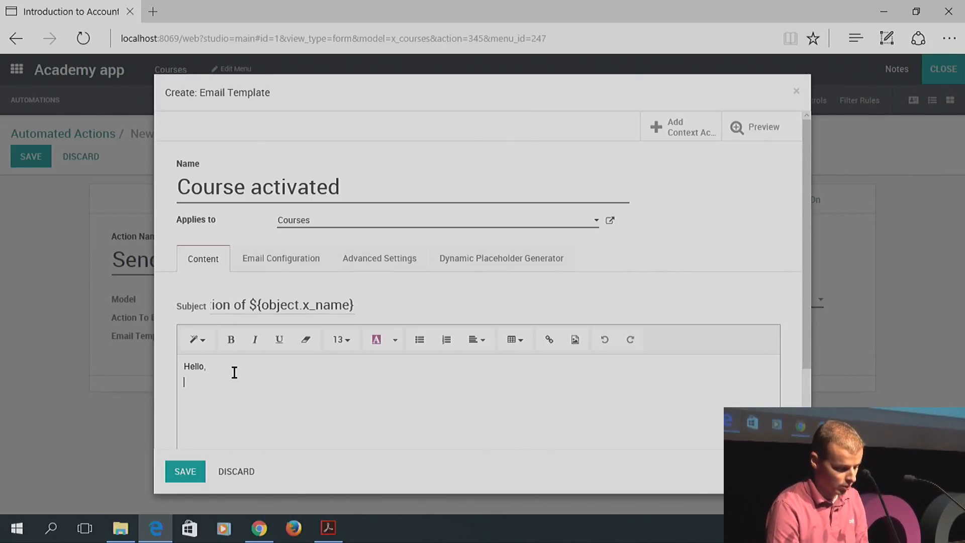
{"action": "type", "text": "The course"}
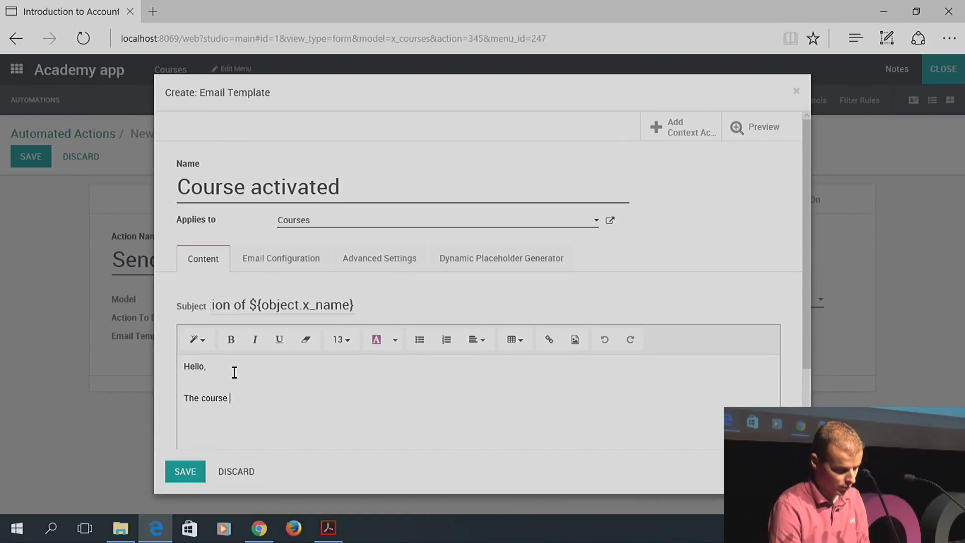
{"action": "key", "text": "ctrl+v"}
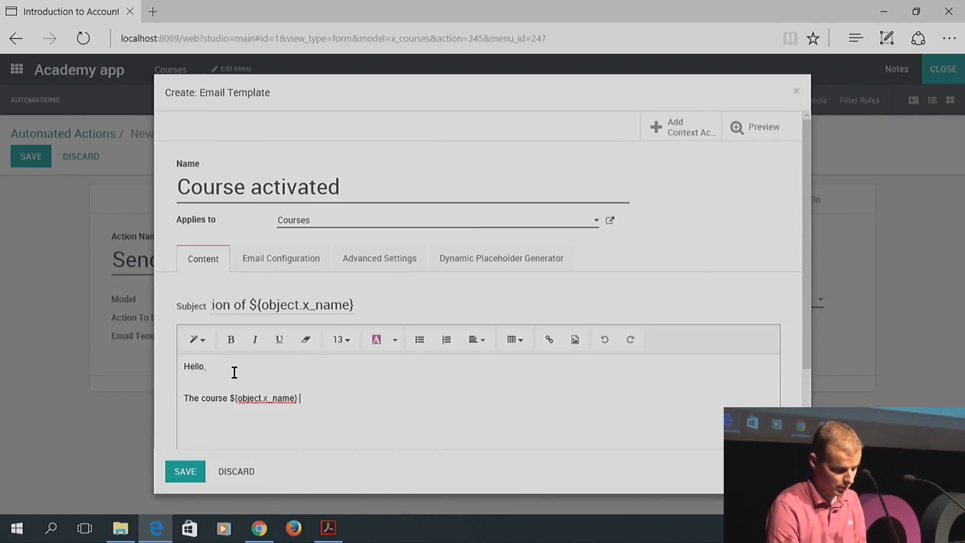
{"action": "type", "text": "has been bu"}
{"action": "key", "text": "BackSpace"}
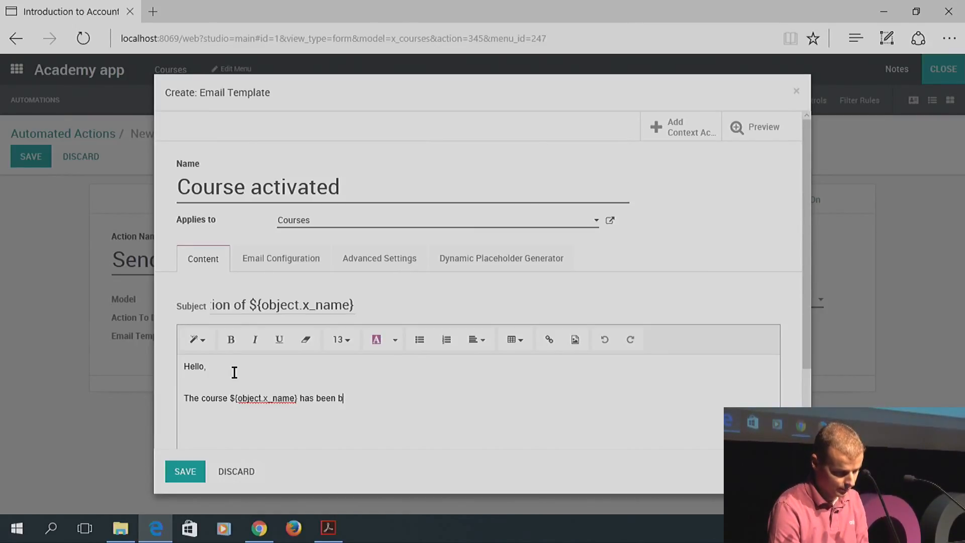
{"action": "key", "text": "BackSpace"}
{"action": "type", "text": "validate"}
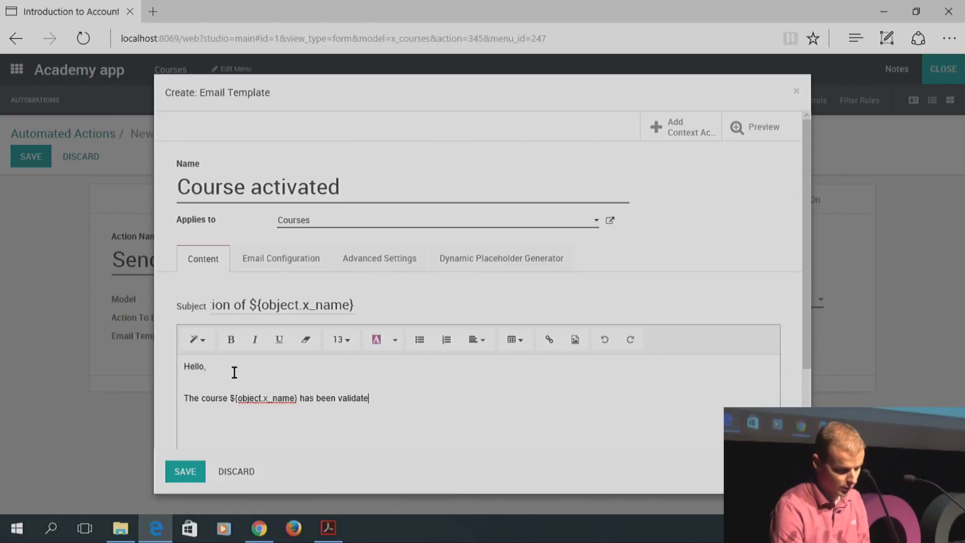
{"action": "type", "text": "d."}
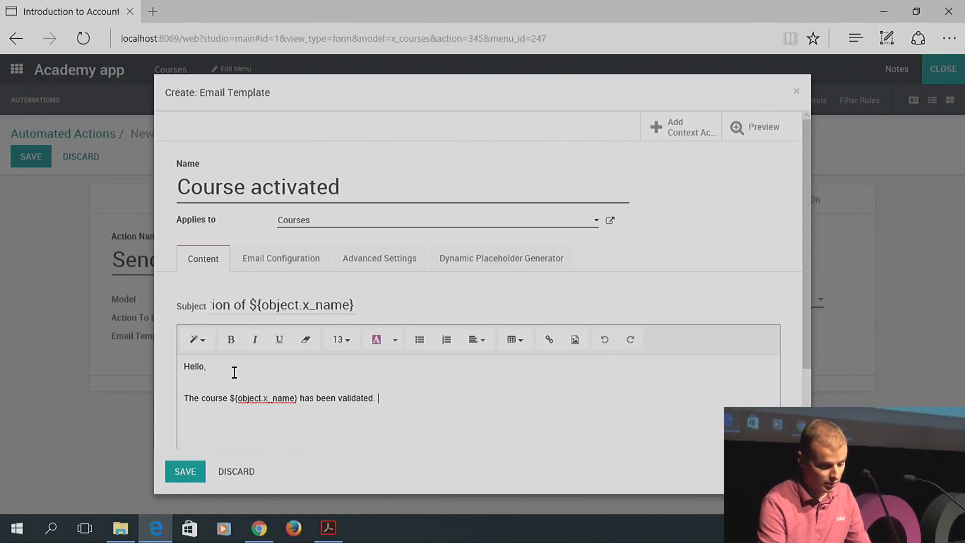
{"action": "key", "text": "Return"}
{"action": "key", "text": "Return"}
{"action": "type", "text": "Best ragrd"}
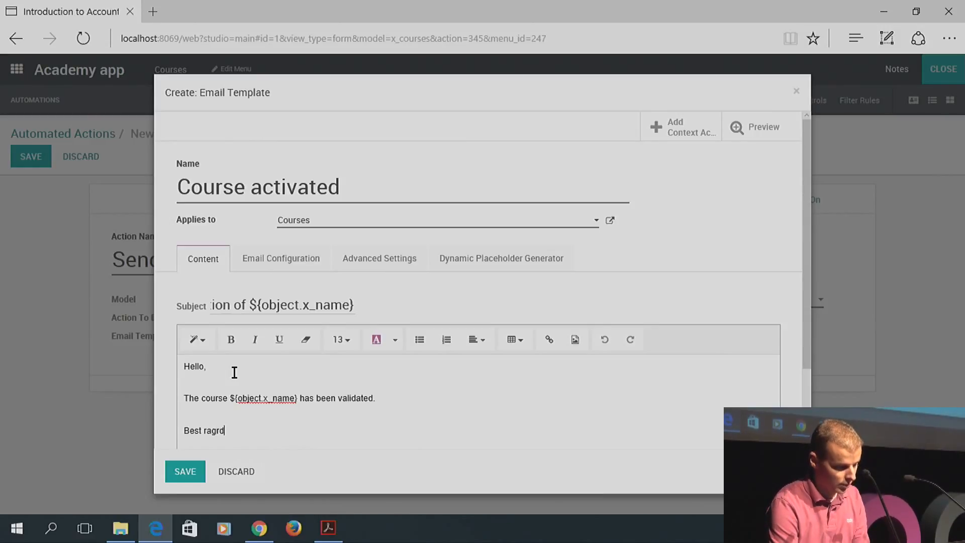
{"action": "key", "text": "BackSpace"}
{"action": "key", "text": "BackSpace"}
{"action": "key", "text": "BackSpace"}
{"action": "key", "text": "BackSpace"}
{"action": "type", "text": "egards"}
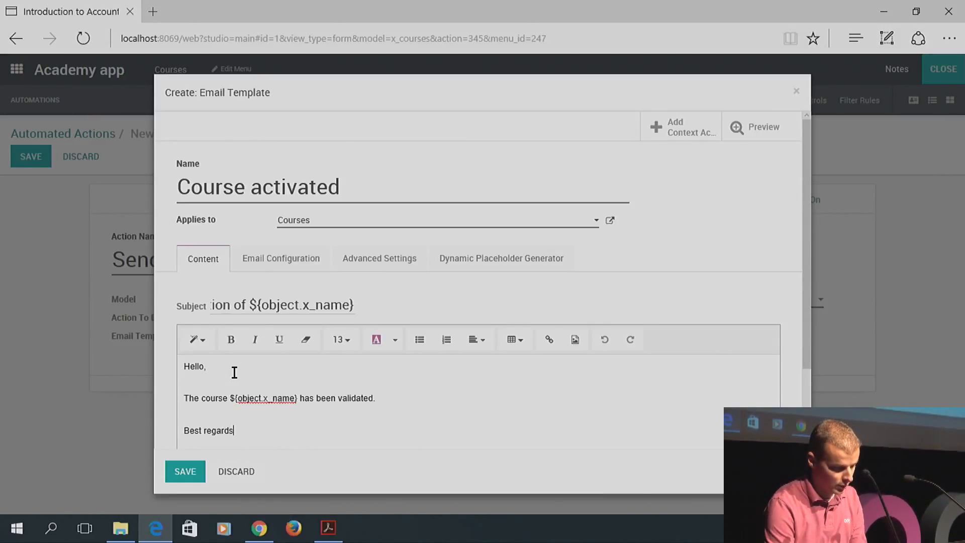
{"action": "type", "text": ","}
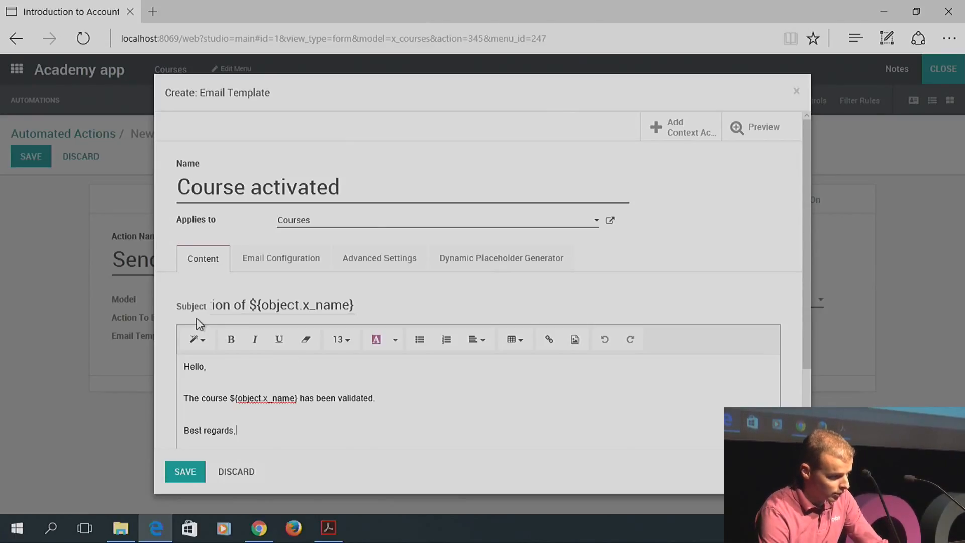
{"action": "left_click", "coordinate": [262, 260]}
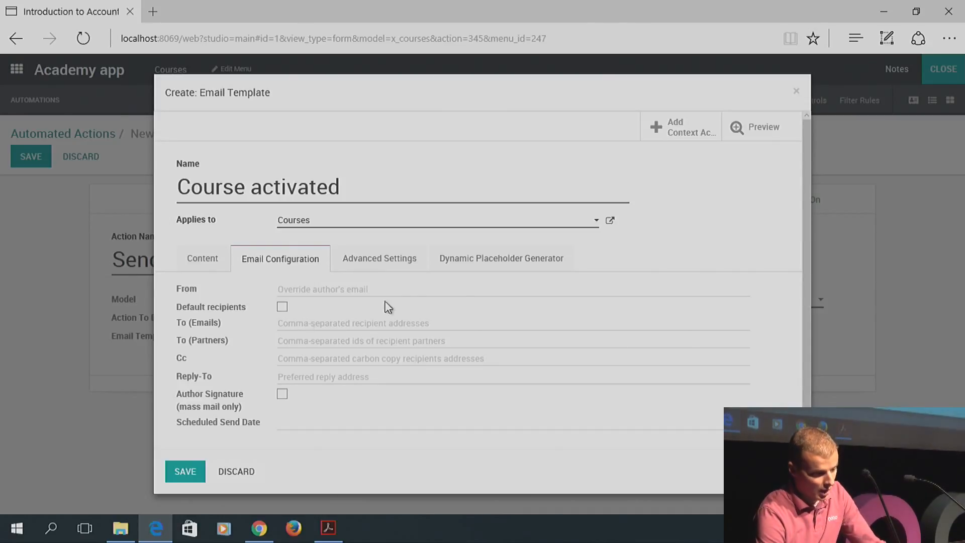
Generate and copy the teacher email address placeholder ${object.x_studio_field_bSvM2}
{"action": "left_click", "coordinate": [502, 263]}
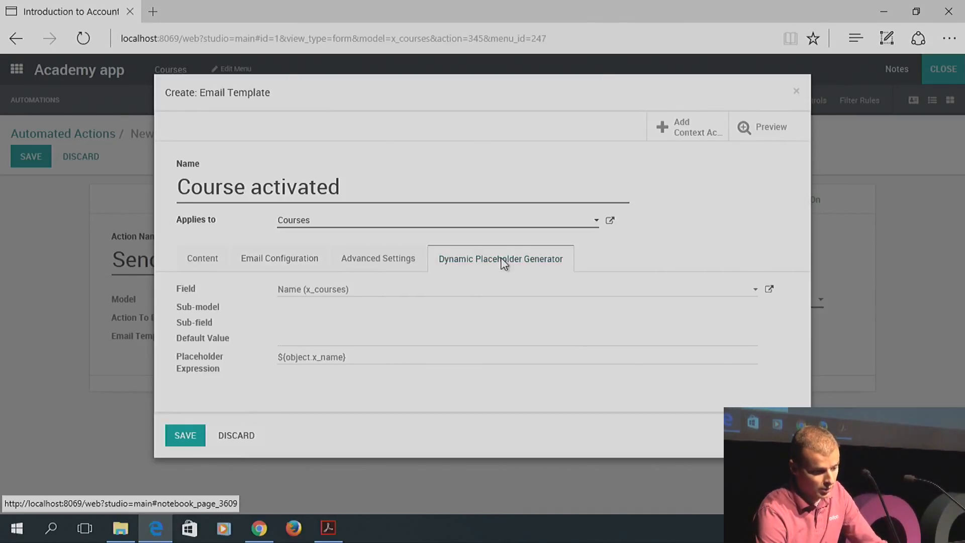
{"action": "left_click", "coordinate": [372, 293]}
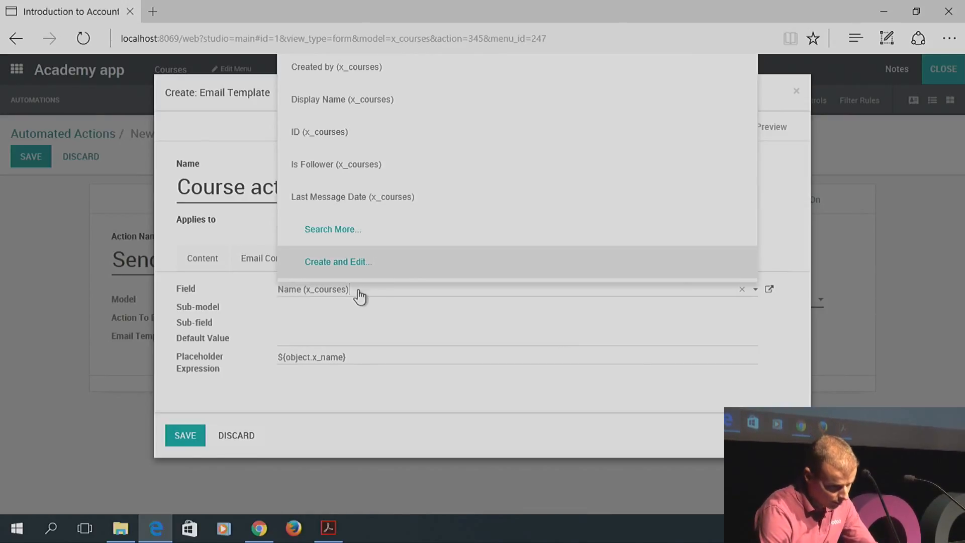
{"action": "left_click_drag", "start_coordinate": [359, 295], "coordinate": [276, 291]}
{"action": "key", "text": "BackSpace"}
{"action": "type", "text": "teach"}
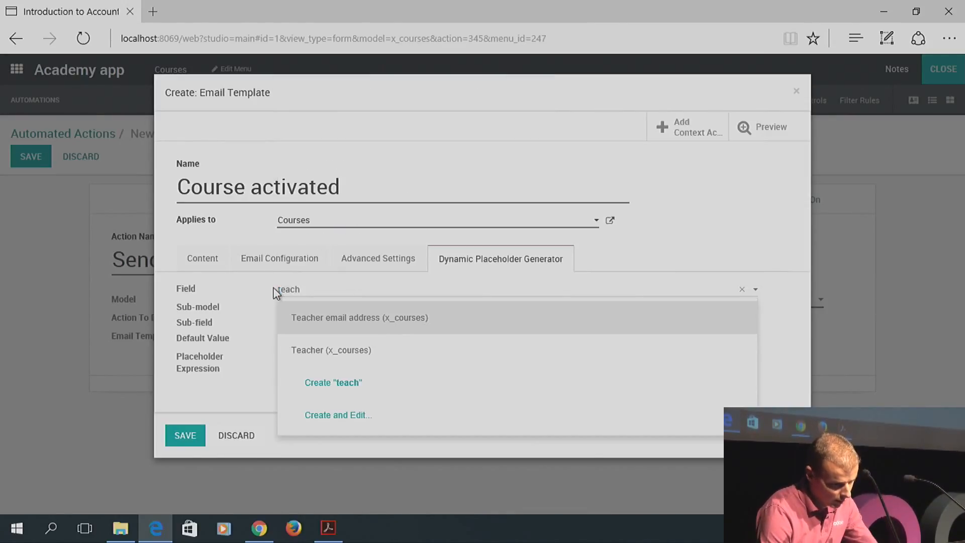
{"action": "left_click", "coordinate": [347, 325]}
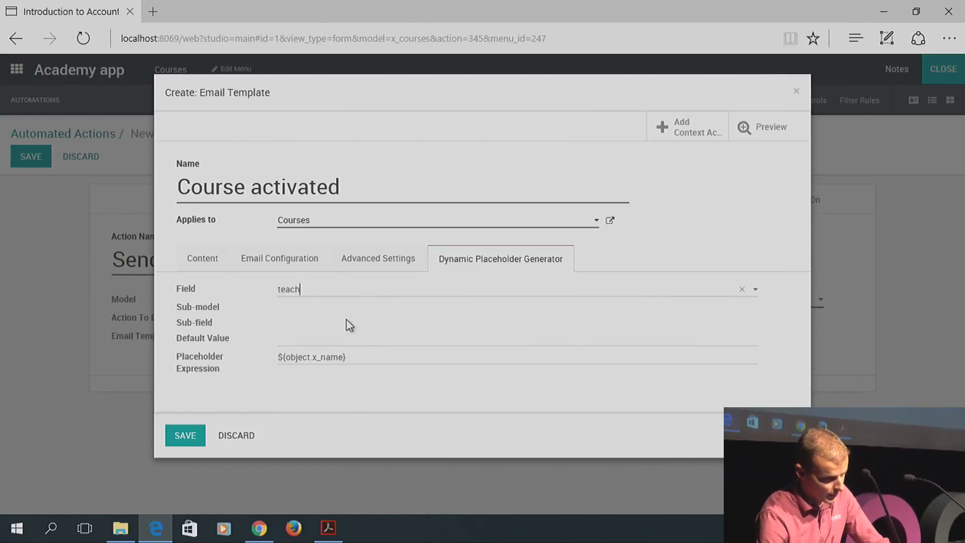
{"action": "triple_click", "coordinate": [376, 359]}
{"action": "key", "text": "ctrl+c"}
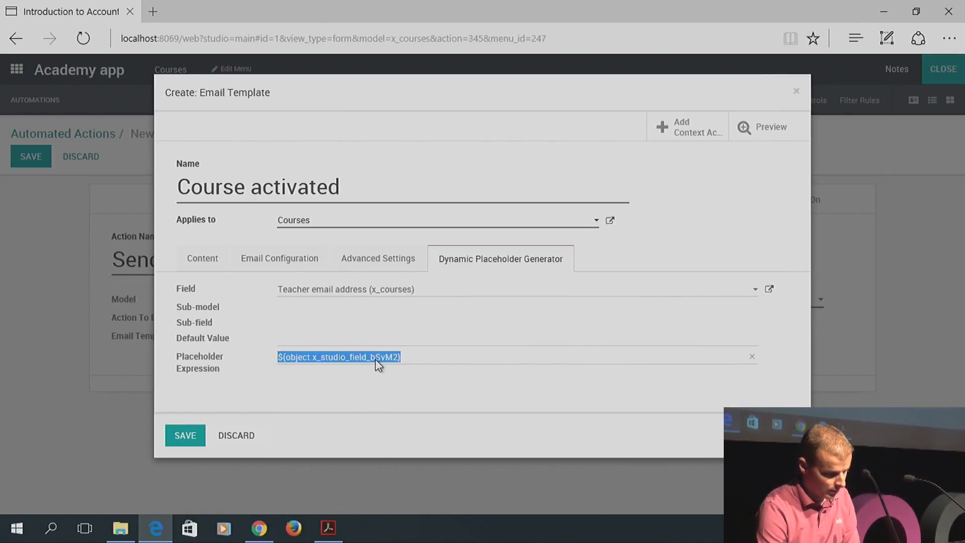
Make the teacher email placeholder the To recipient and save the Course activated template
{"action": "left_click", "coordinate": [302, 258]}
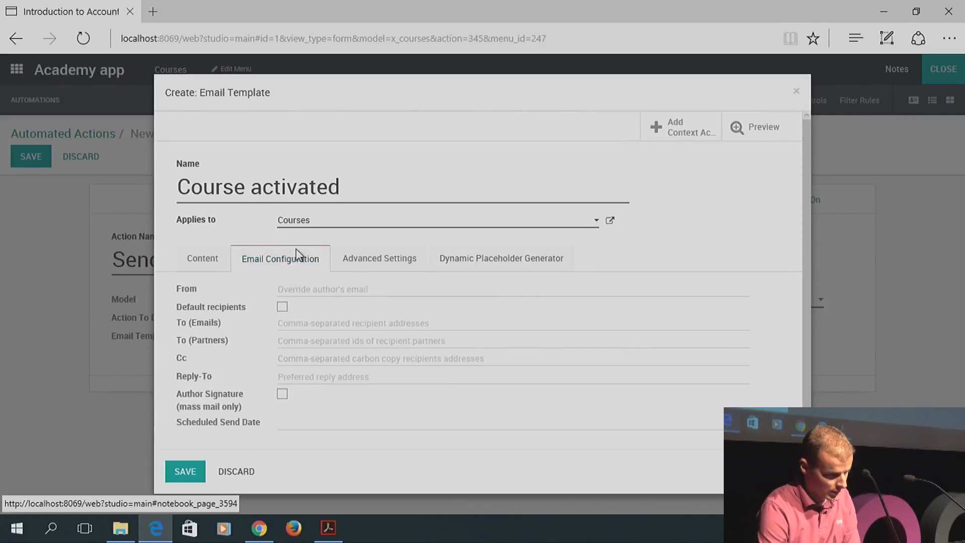
{"action": "left_click", "coordinate": [302, 322]}
{"action": "key", "text": "ctrl+v"}
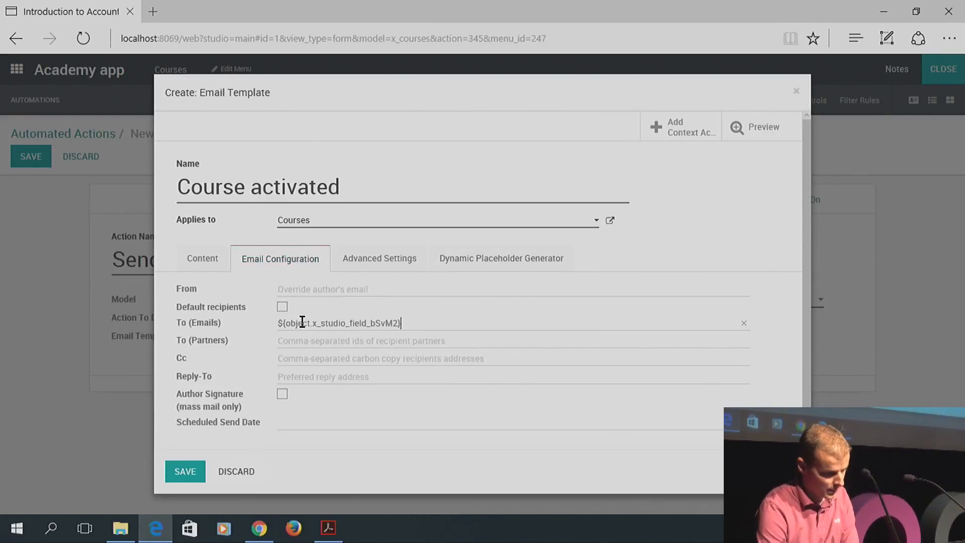
{"action": "left_click", "coordinate": [185, 472]}
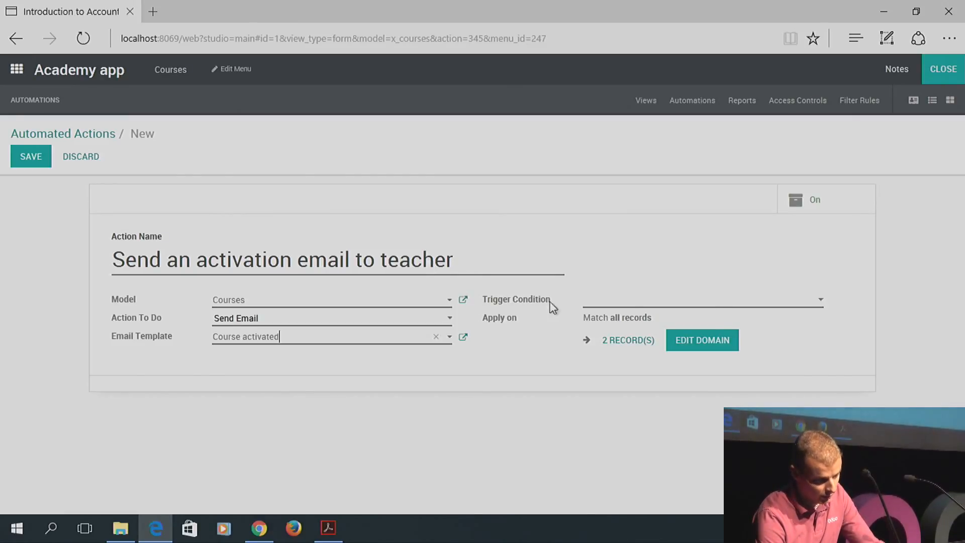
Set the trigger condition to On Update and open the Apply on domain editor
{"action": "left_click", "coordinate": [717, 303]}
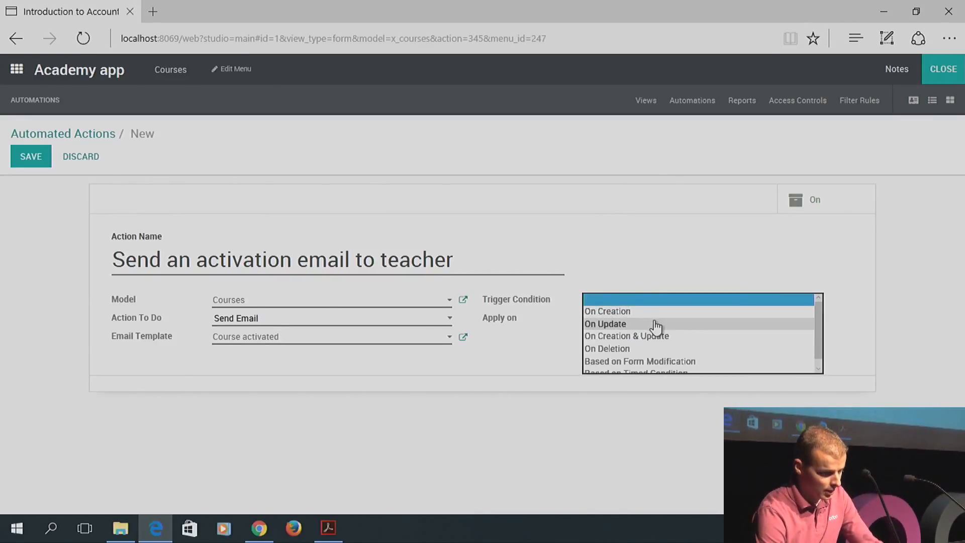
{"action": "left_click", "coordinate": [621, 326]}
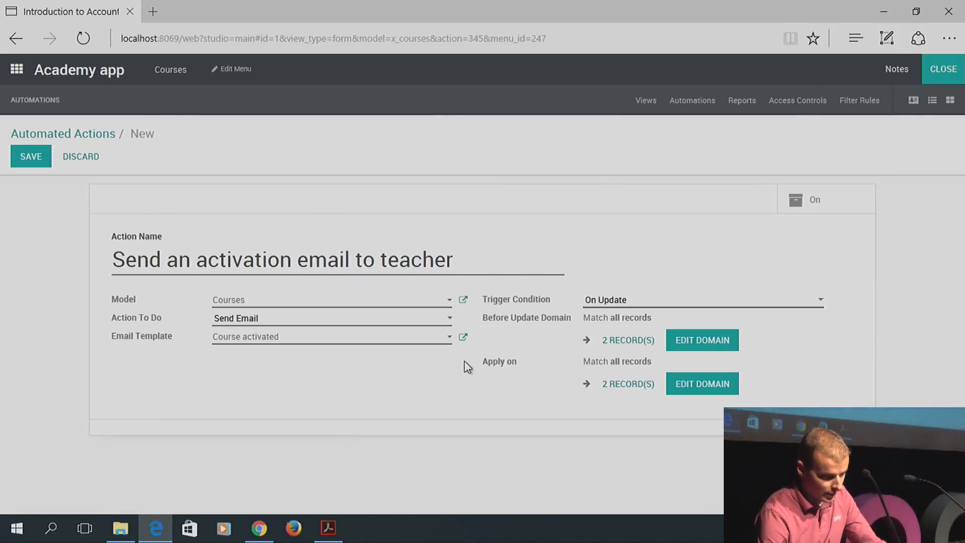
{"action": "left_click", "coordinate": [703, 390]}
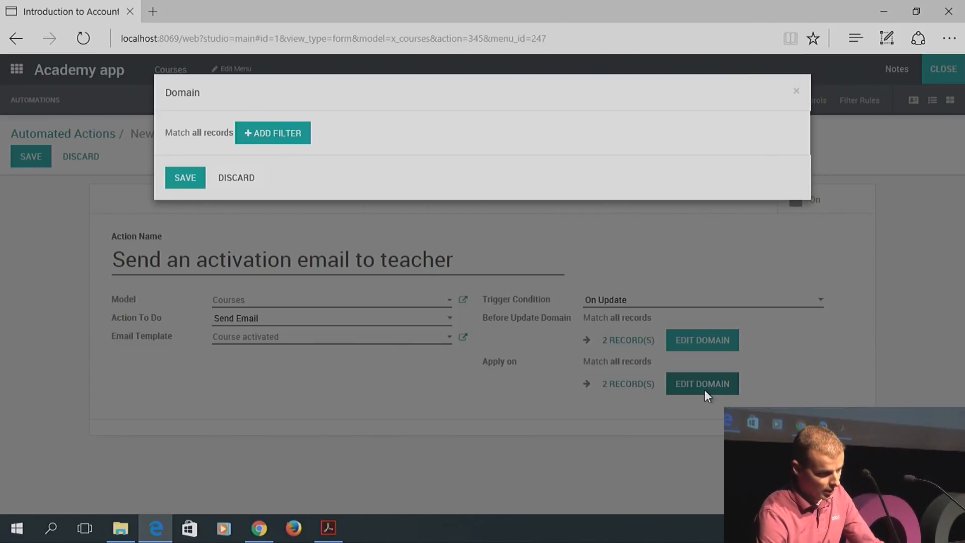
Add a domain rule: Stage > Name contains 'validated'
{"action": "left_click", "coordinate": [276, 142]}
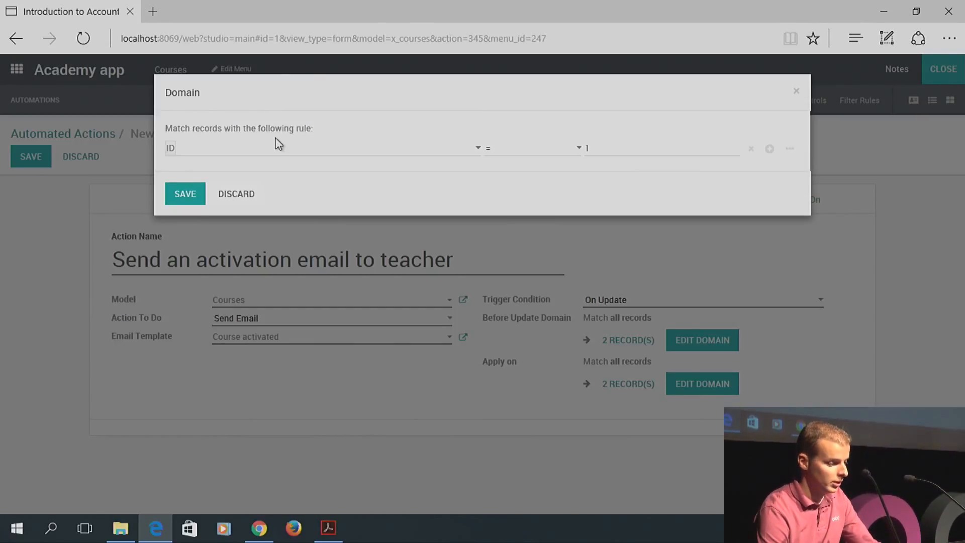
{"action": "left_click", "coordinate": [257, 150]}
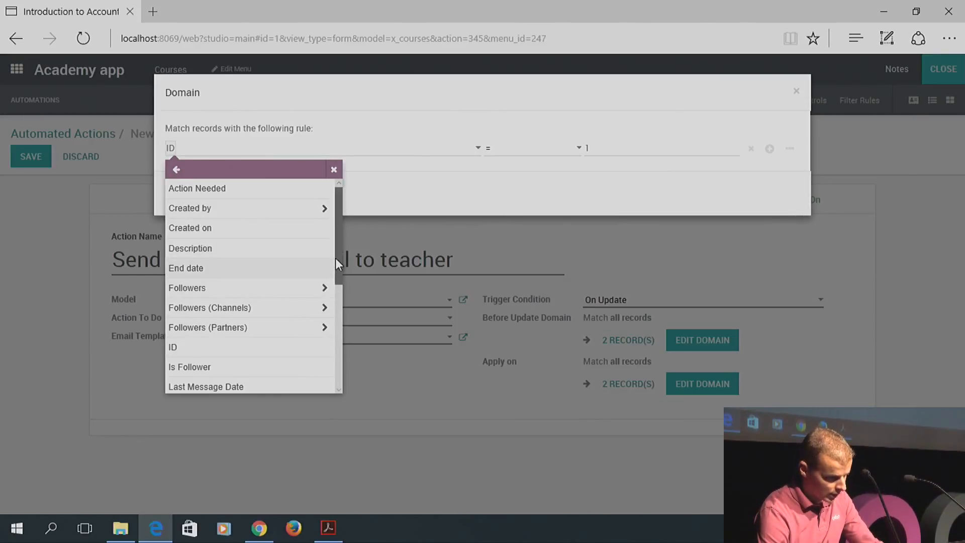
{"action": "left_click_drag", "start_coordinate": [336, 258], "coordinate": [339, 369]}
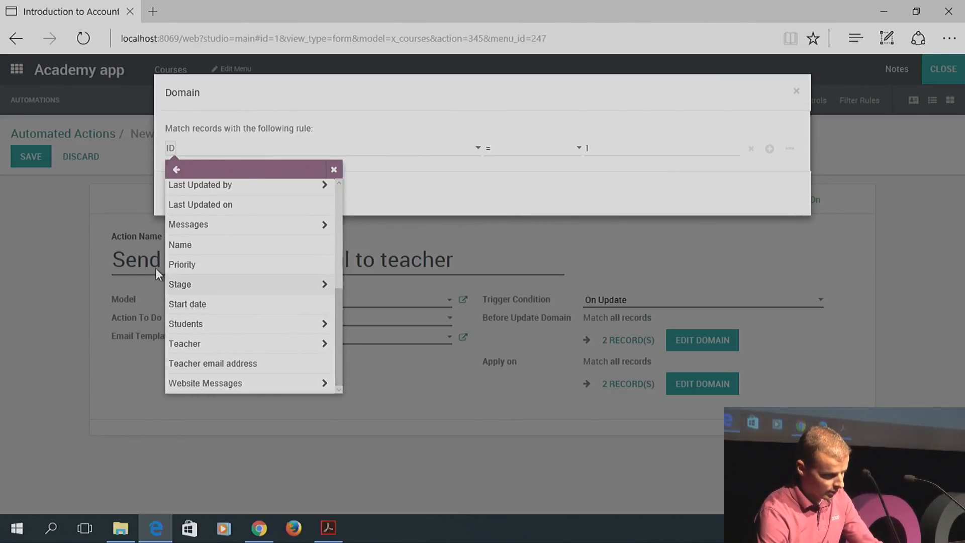
{"action": "left_click", "coordinate": [180, 285]}
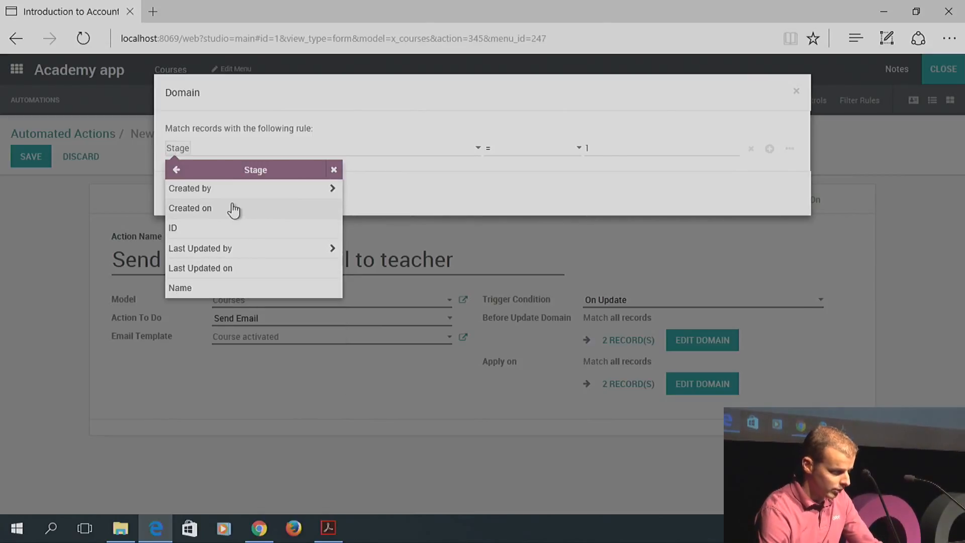
{"action": "left_click", "coordinate": [197, 287]}
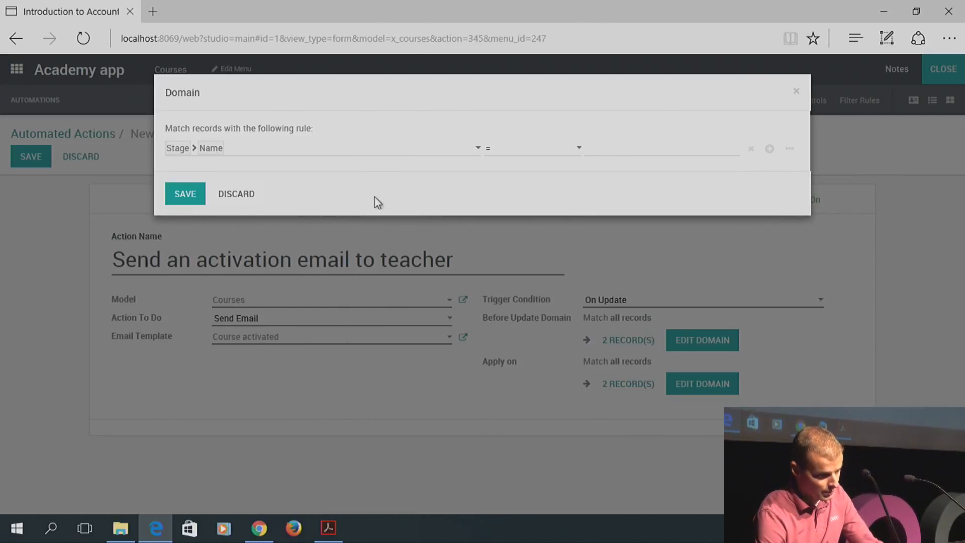
{"action": "left_click", "coordinate": [501, 152]}
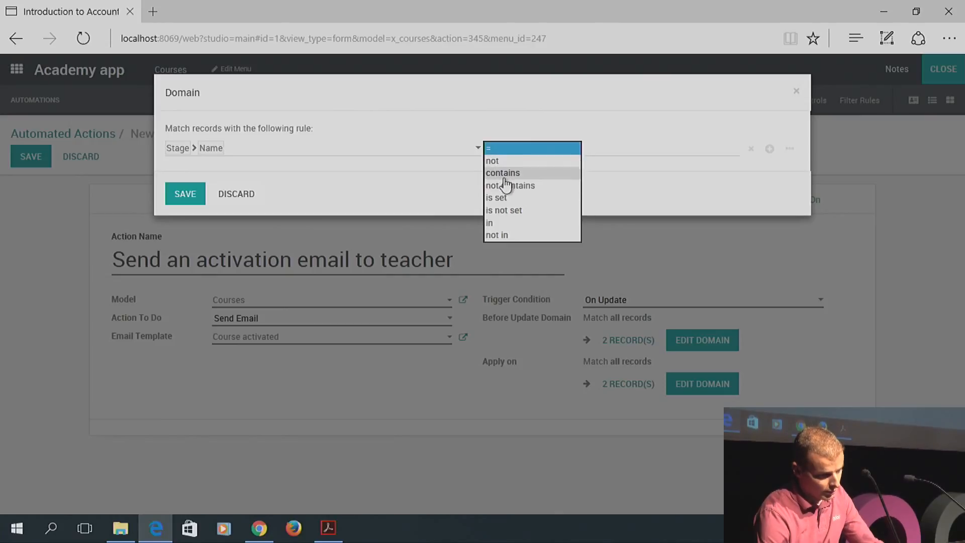
{"action": "left_click", "coordinate": [505, 174]}
{"action": "left_click", "coordinate": [625, 143]}
{"action": "type", "text": "validated"}
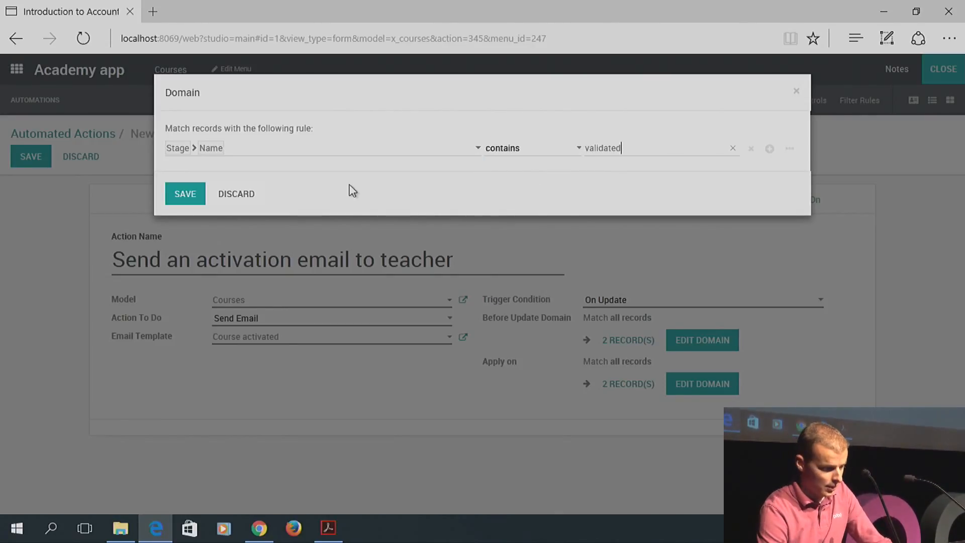
Save the domain and the automated action, then close Studio
{"action": "left_click", "coordinate": [185, 194]}
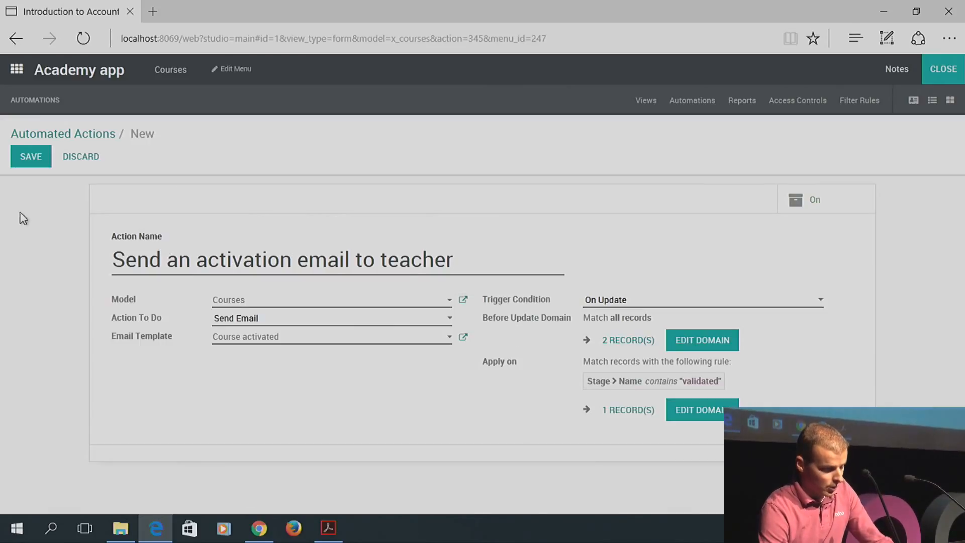
{"action": "left_click", "coordinate": [38, 163]}
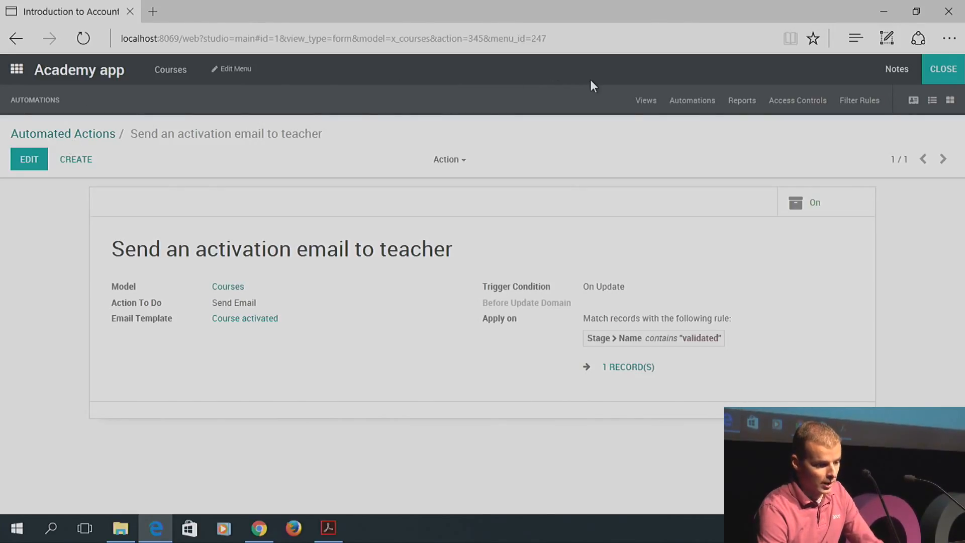
{"action": "left_click", "coordinate": [951, 65]}
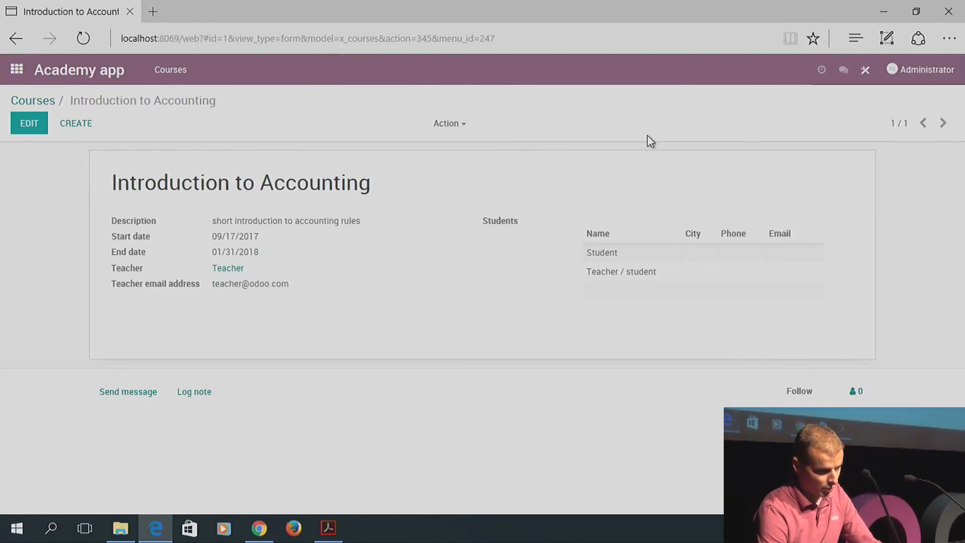
Drag Introduction to Accounting into Validated on the kanban and check its logged validation email
{"action": "left_click", "coordinate": [52, 100]}
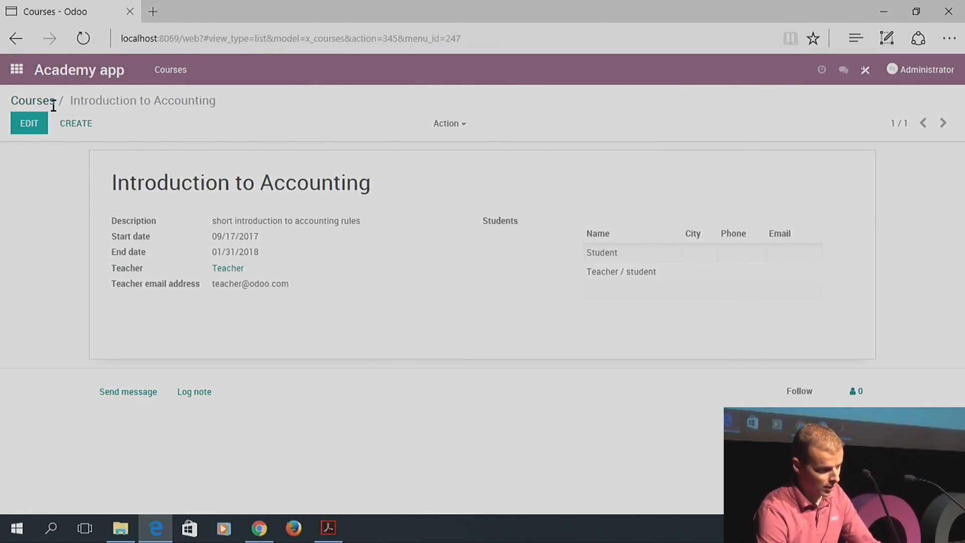
{"action": "left_click", "coordinate": [943, 124]}
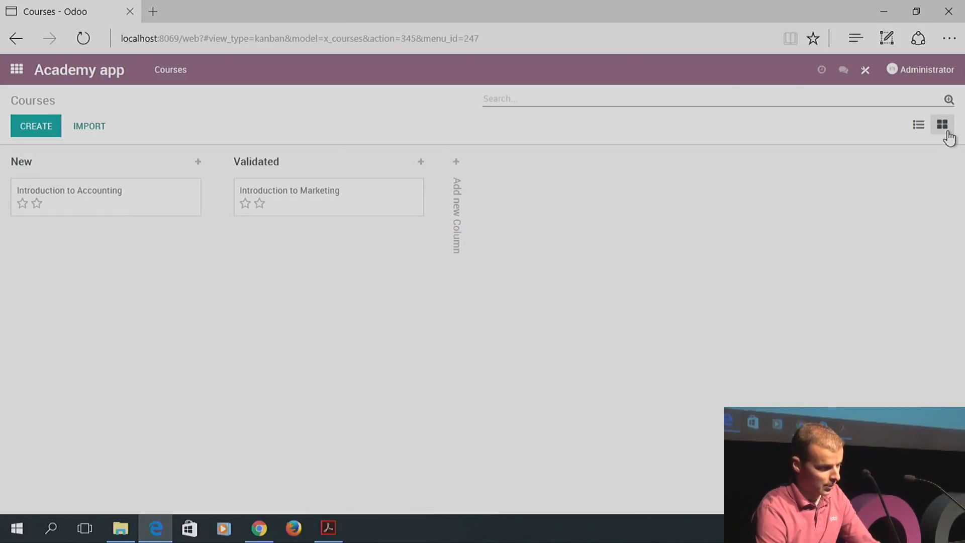
{"action": "left_click_drag", "start_coordinate": [136, 199], "coordinate": [341, 244]}
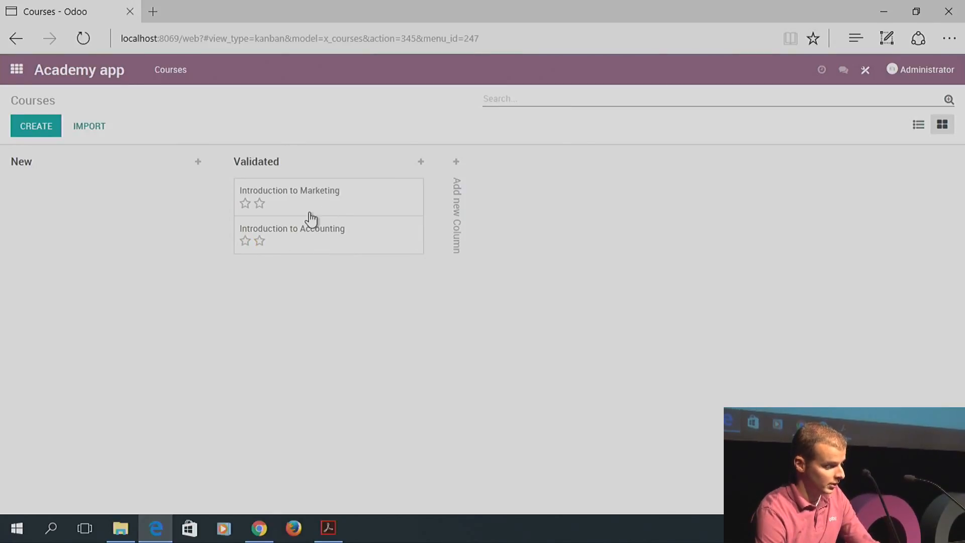
{"action": "left_click", "coordinate": [340, 244]}
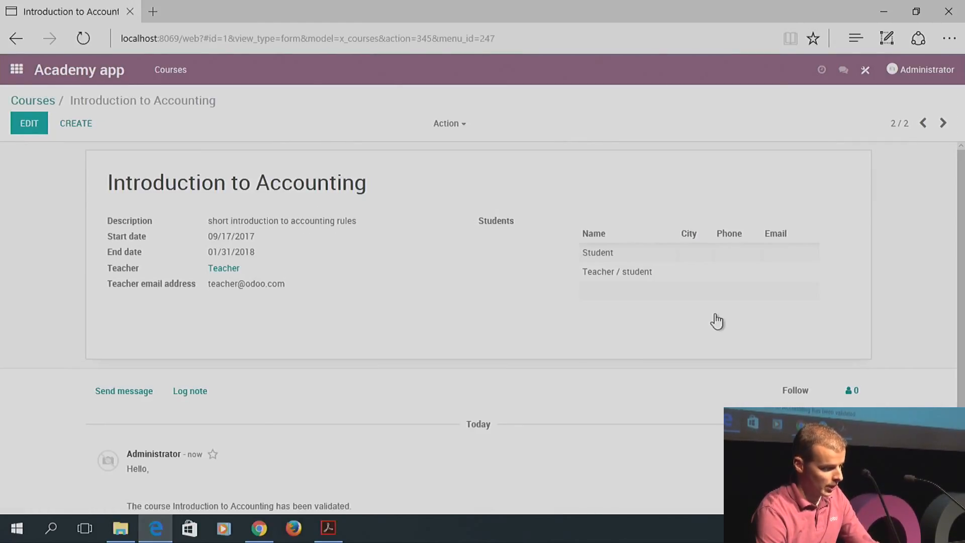
{"action": "scroll", "coordinate": [962, 304], "scroll_direction": "down", "scroll_amount": 1}
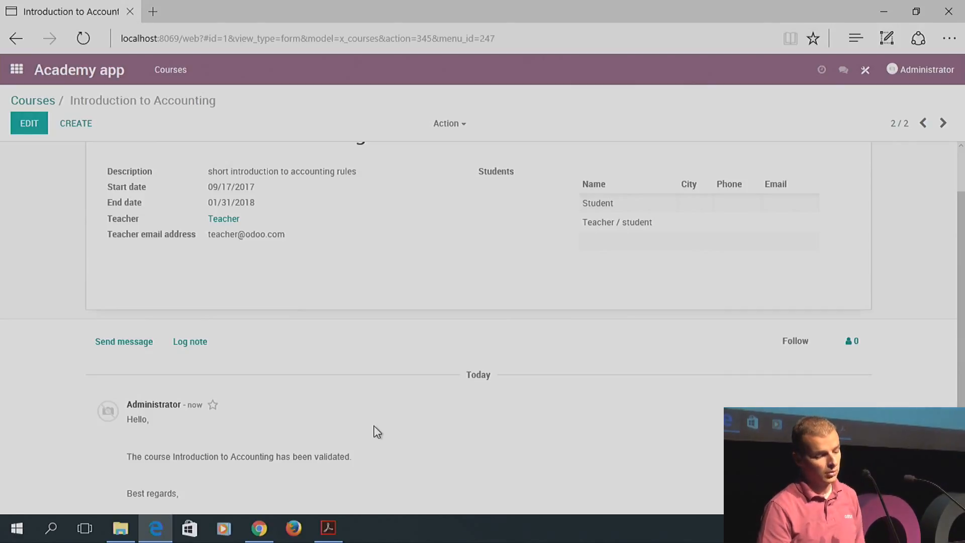
{"action": "left_click", "coordinate": [26, 100]}
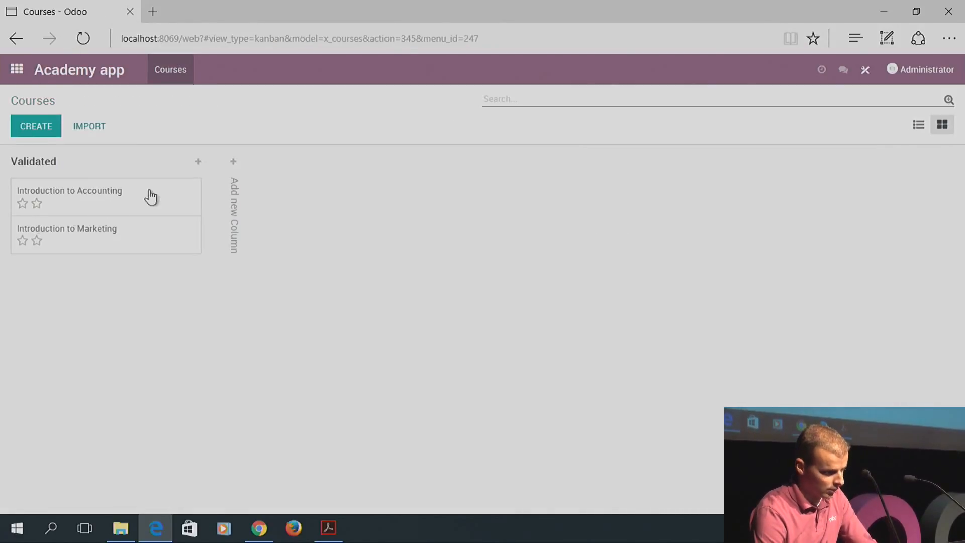
Create a 'new' stage column and move Introduction to Marketing into it
{"action": "left_click", "coordinate": [234, 160]}
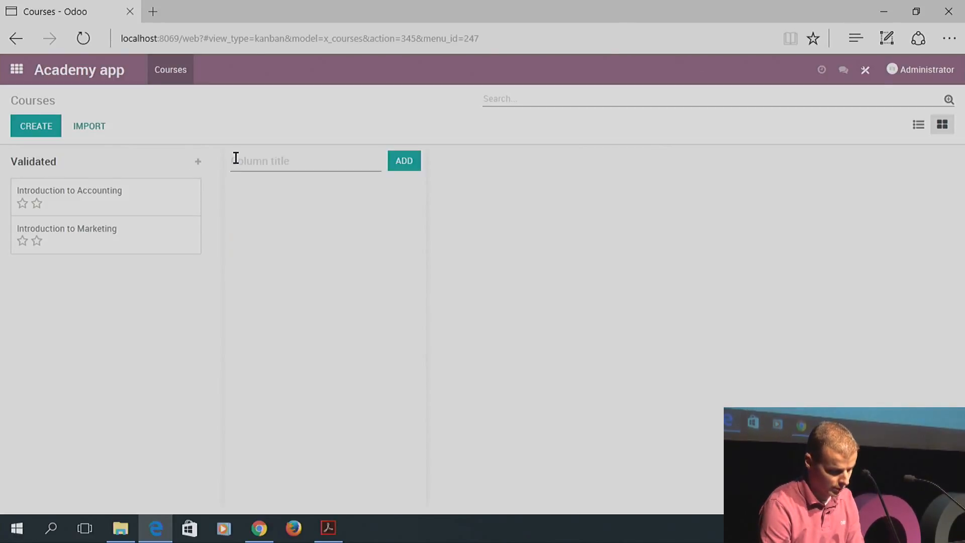
{"action": "type", "text": "new"}
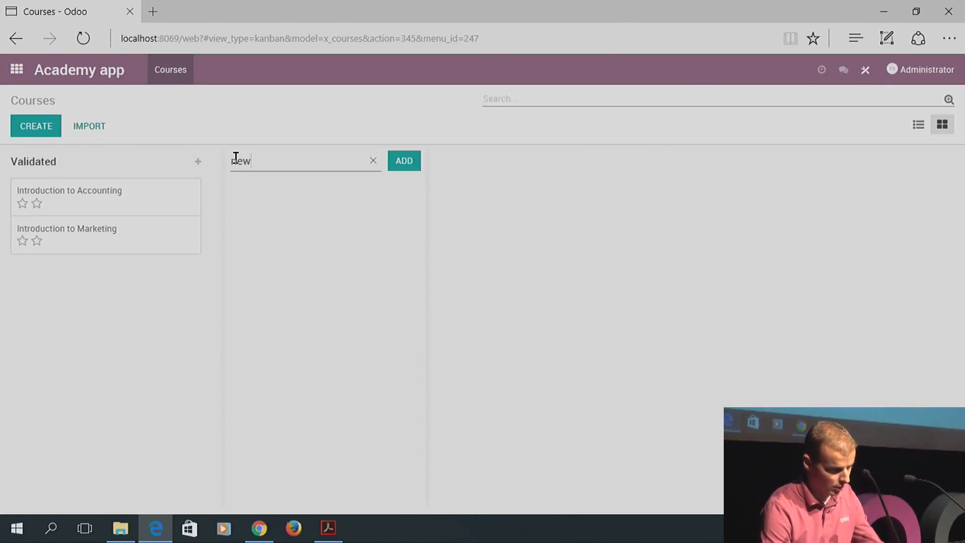
{"action": "left_click", "coordinate": [398, 165]}
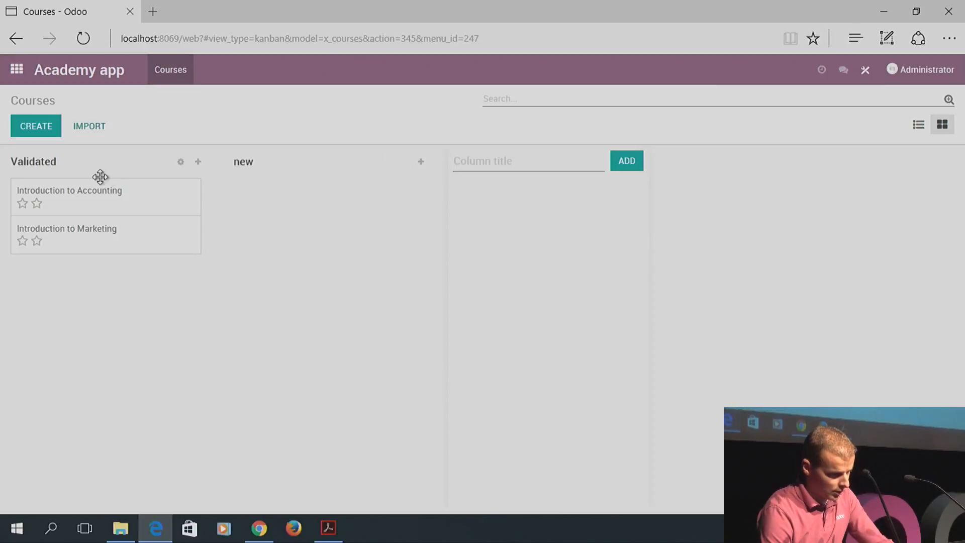
{"action": "left_click_drag", "start_coordinate": [76, 237], "coordinate": [285, 192]}
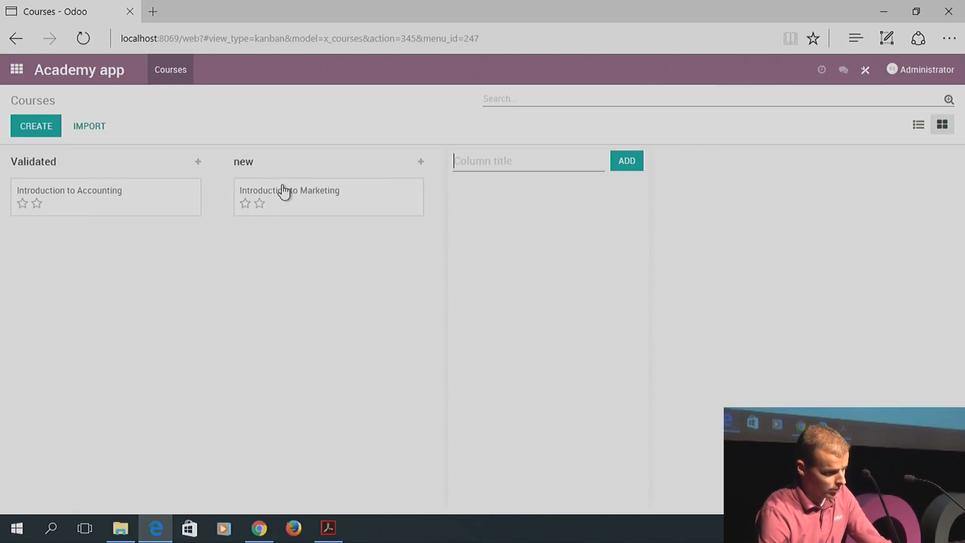
{"action": "left_click", "coordinate": [315, 196]}
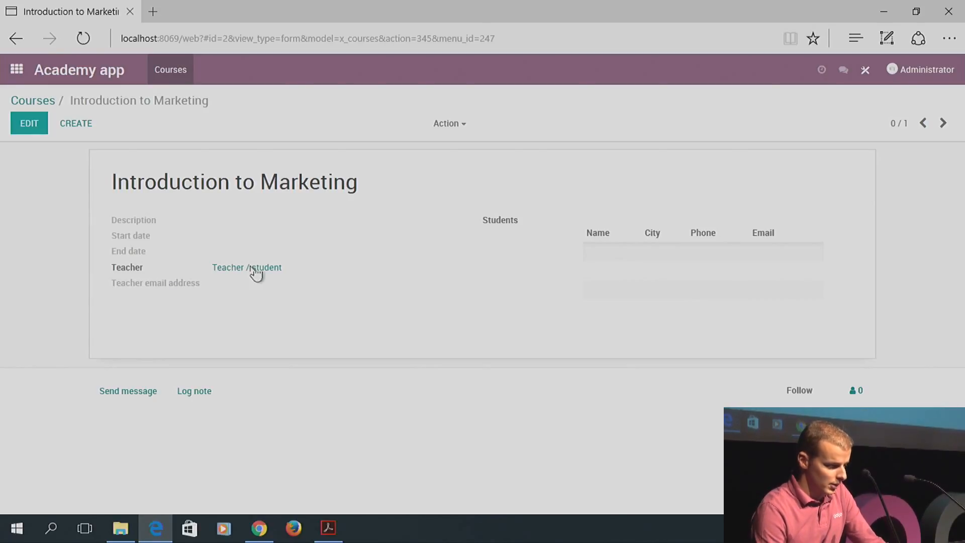
{"action": "left_click", "coordinate": [44, 104]}
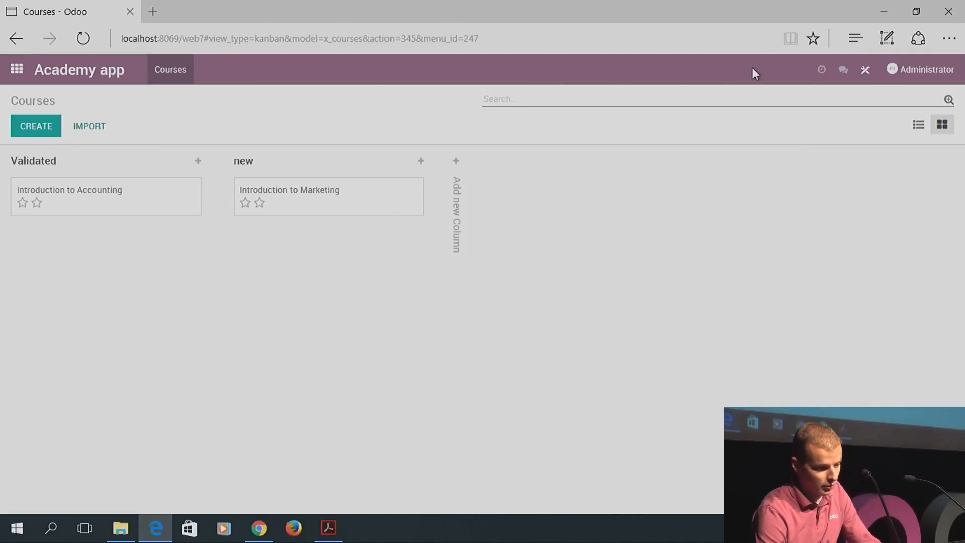
Activate a Courses Gantt view with Start date as start field and End date as stop field
{"action": "left_click", "coordinate": [865, 72]}
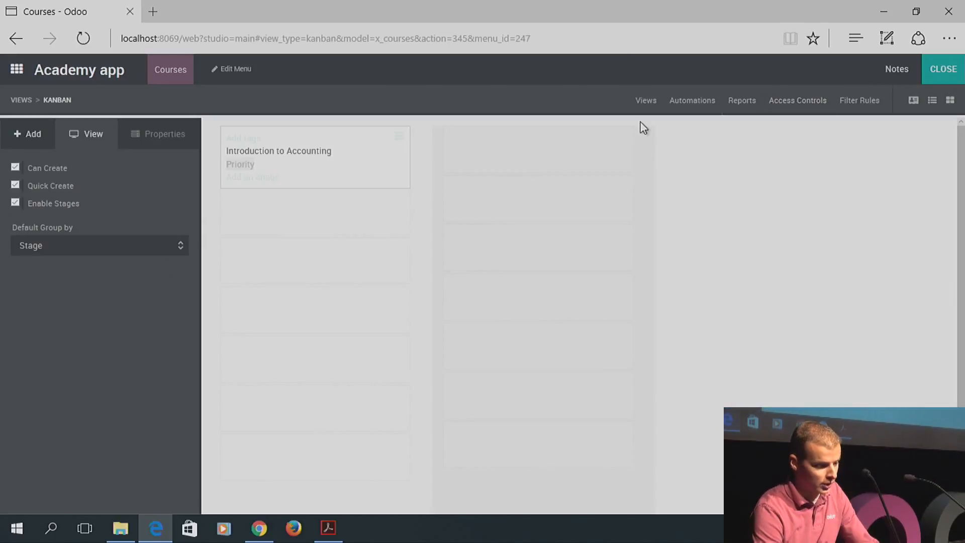
{"action": "left_click", "coordinate": [647, 103]}
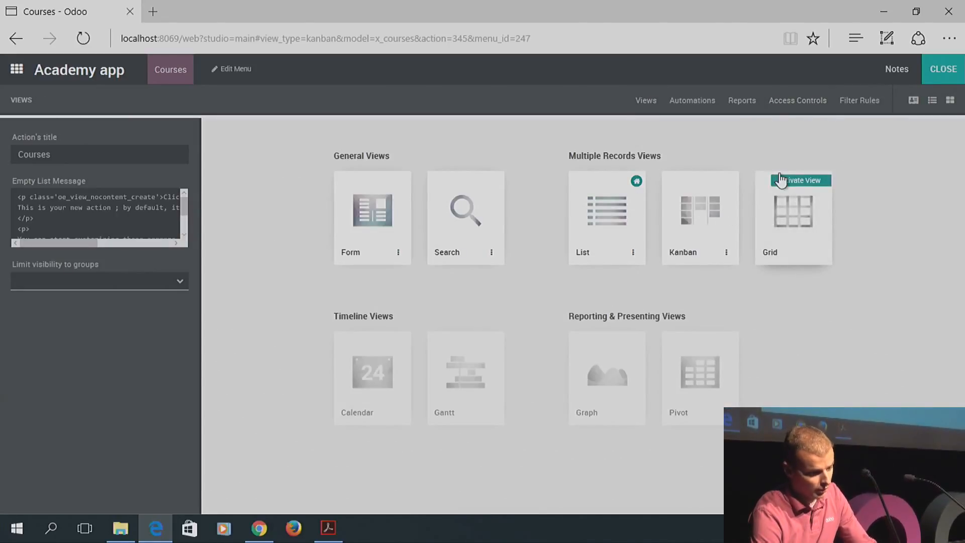
{"action": "mouse_move", "coordinate": [372, 375]}
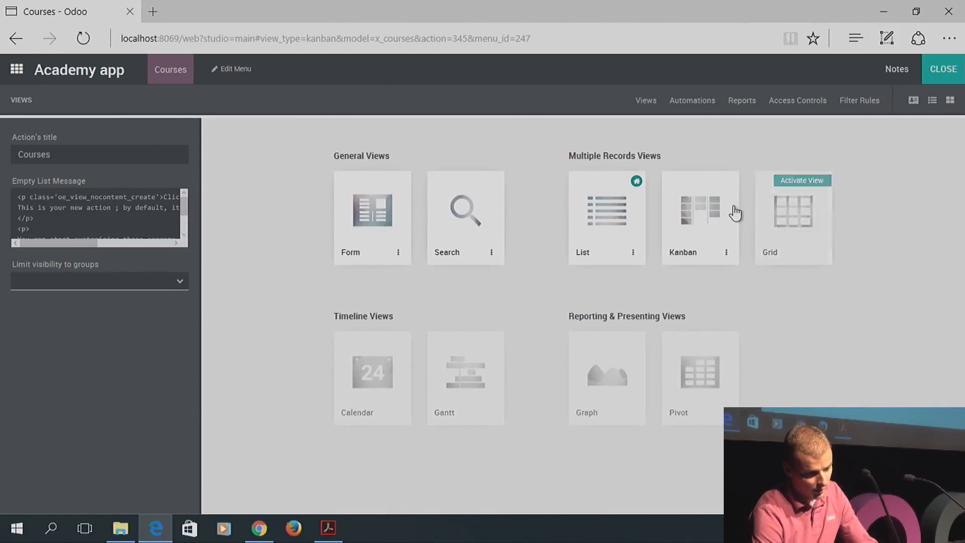
{"action": "mouse_move", "coordinate": [802, 218]}
{"action": "mouse_move", "coordinate": [704, 388]}
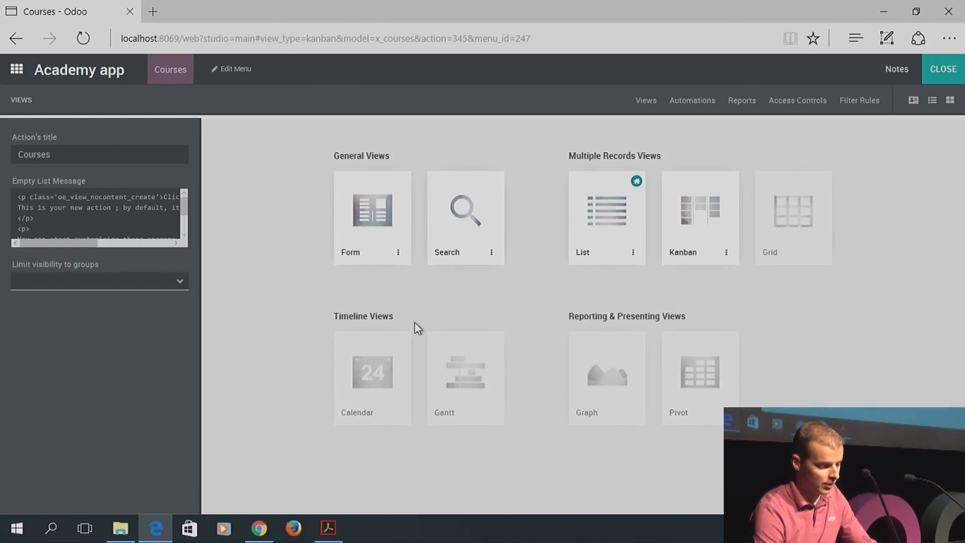
{"action": "mouse_move", "coordinate": [442, 362]}
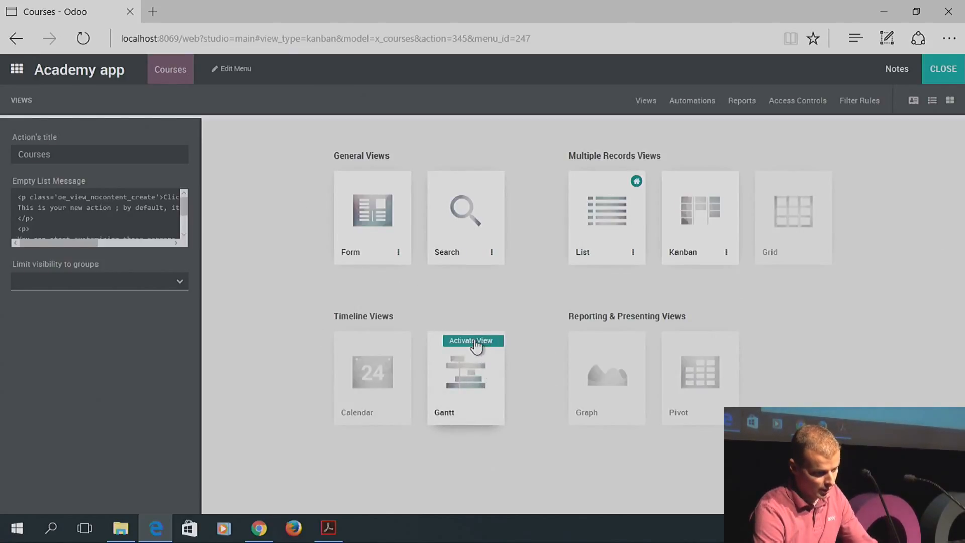
{"action": "left_click", "coordinate": [476, 342]}
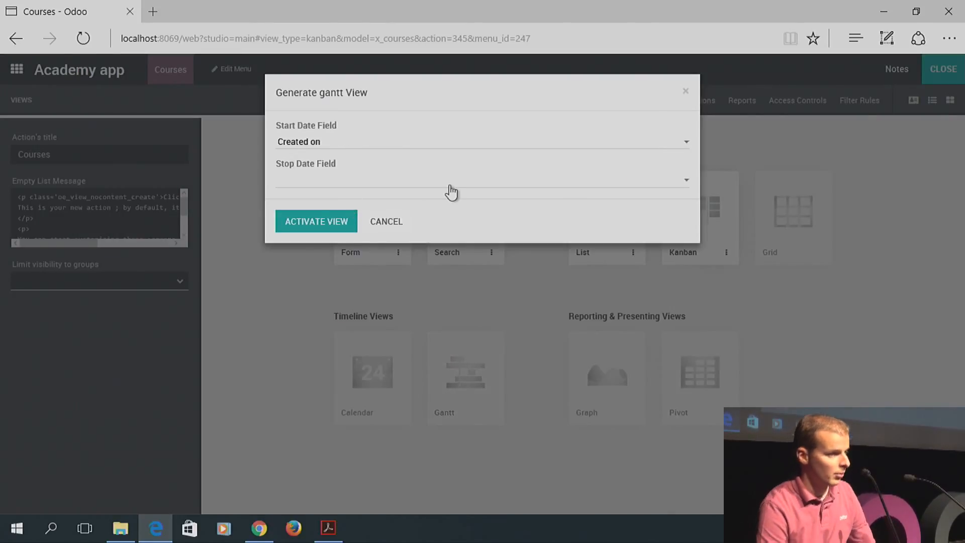
{"action": "left_click", "coordinate": [385, 146]}
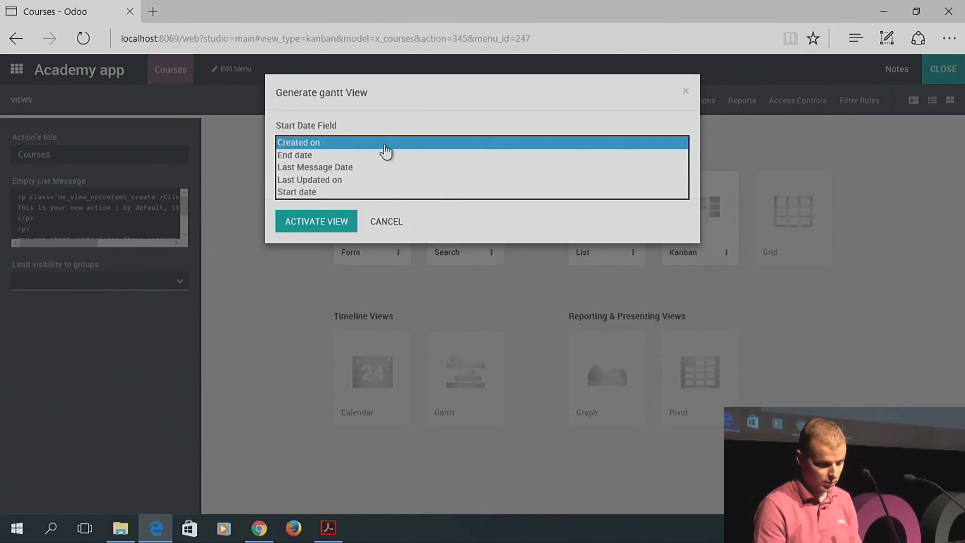
{"action": "key", "text": "Down"}
{"action": "key", "text": "Down"}
{"action": "key", "text": "Down"}
{"action": "key", "text": "Down"}
{"action": "key", "text": "Return"}
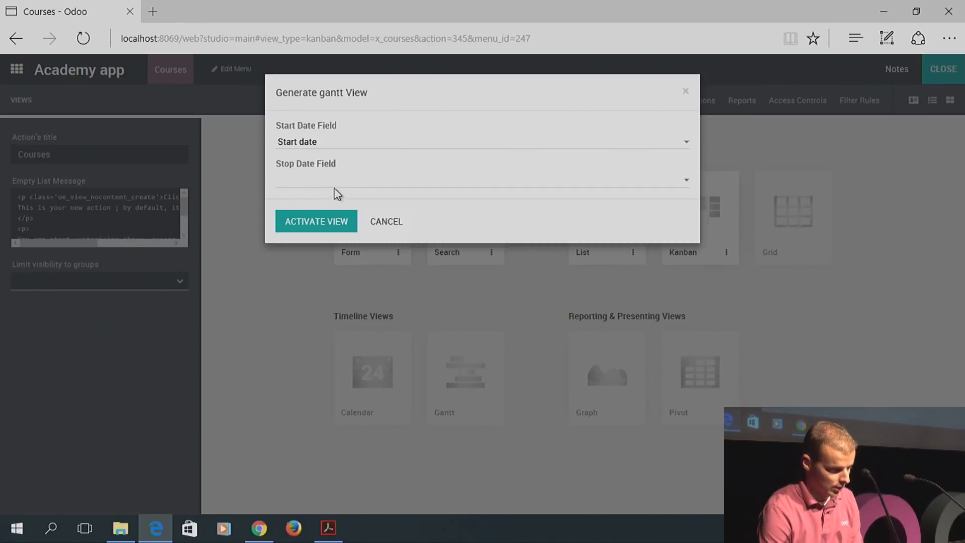
{"action": "left_click", "coordinate": [336, 182]}
{"action": "left_click", "coordinate": [321, 204]}
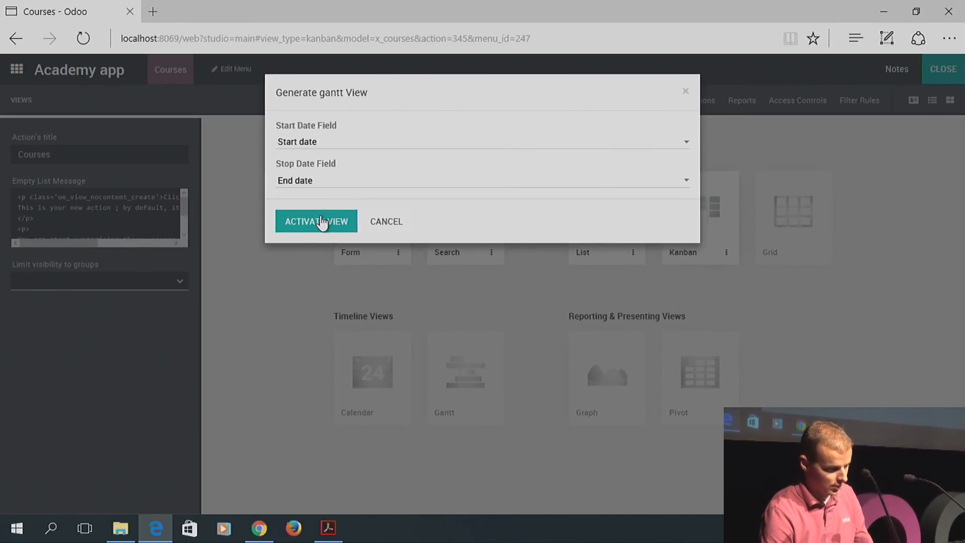
{"action": "left_click", "coordinate": [322, 221]}
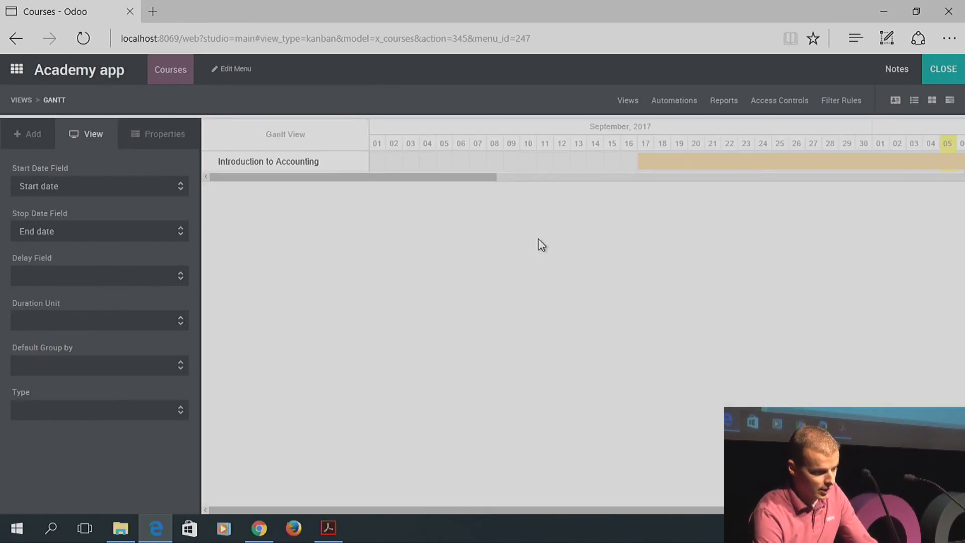
Leave Studio, browse the courses in the Gantt chart, and return to the home menu
{"action": "left_click", "coordinate": [948, 71]}
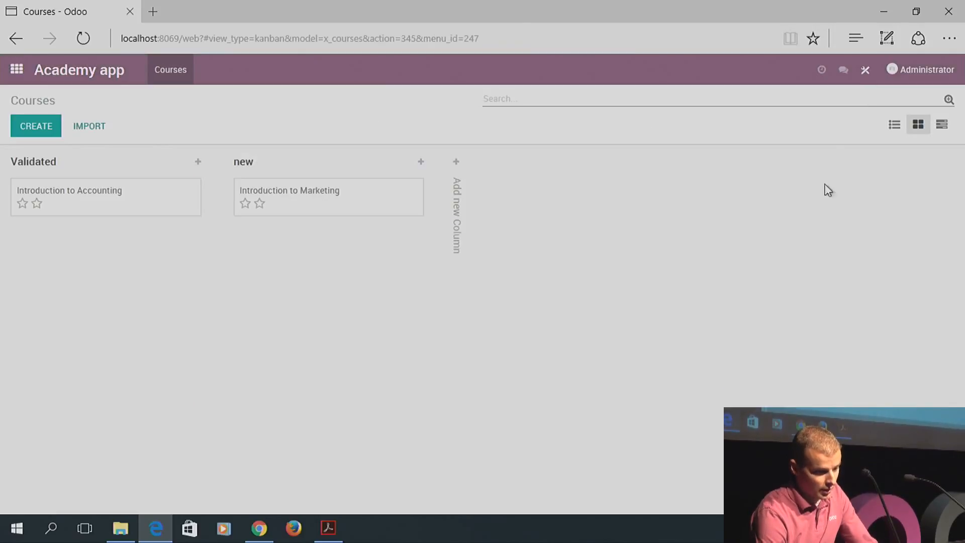
{"action": "left_click", "coordinate": [941, 125]}
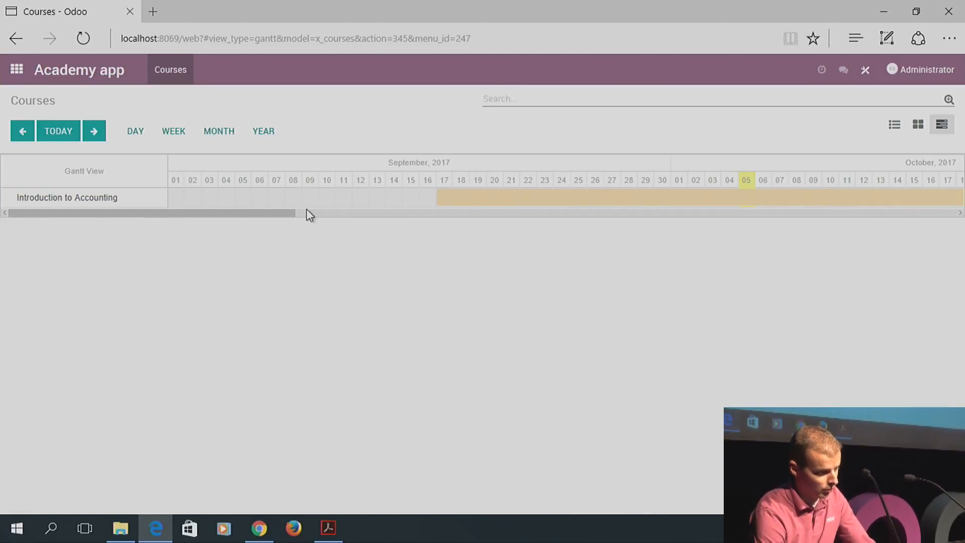
{"action": "left_click_drag", "start_coordinate": [291, 215], "coordinate": [194, 226]}
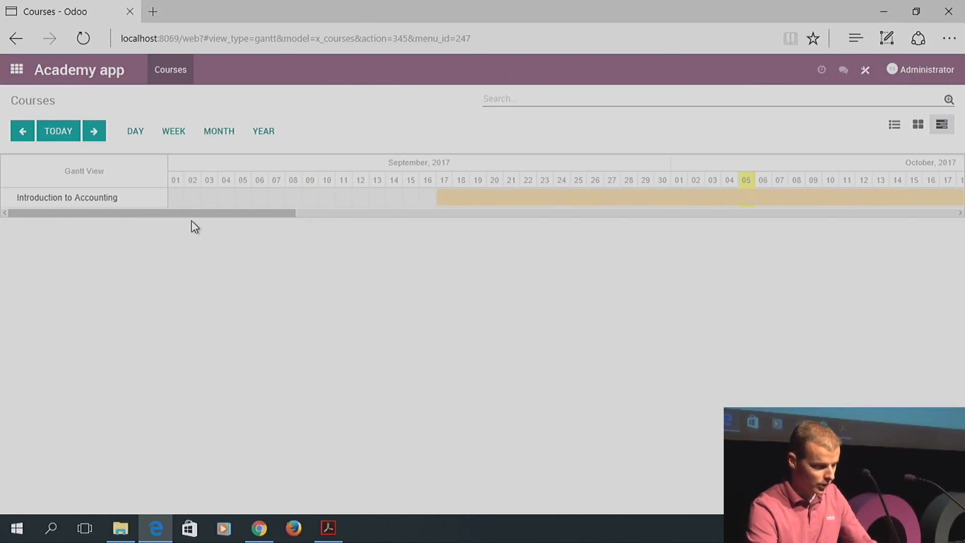
{"action": "left_click", "coordinate": [18, 75]}
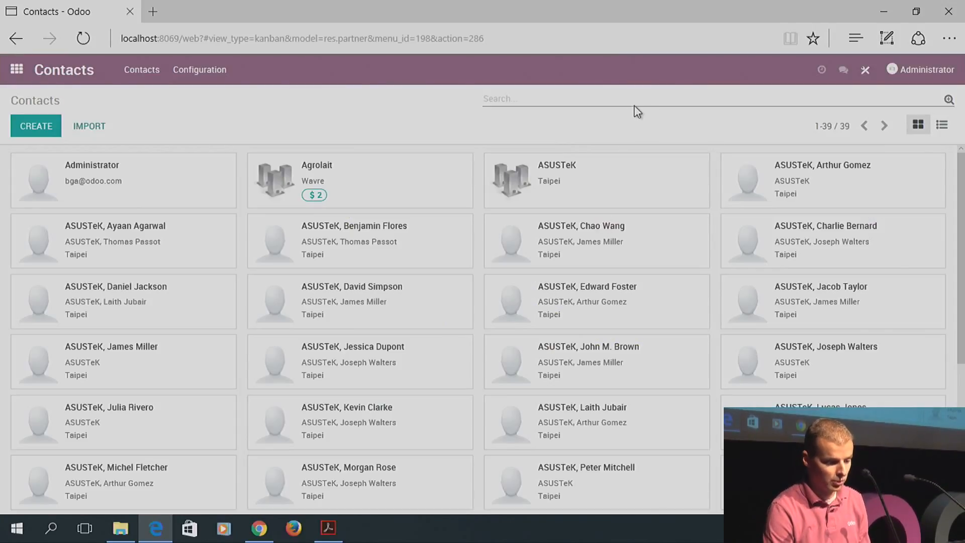
Look over the Contacts filters, then open Studio on the Contacts kanban view
{"action": "left_click", "coordinate": [949, 100]}
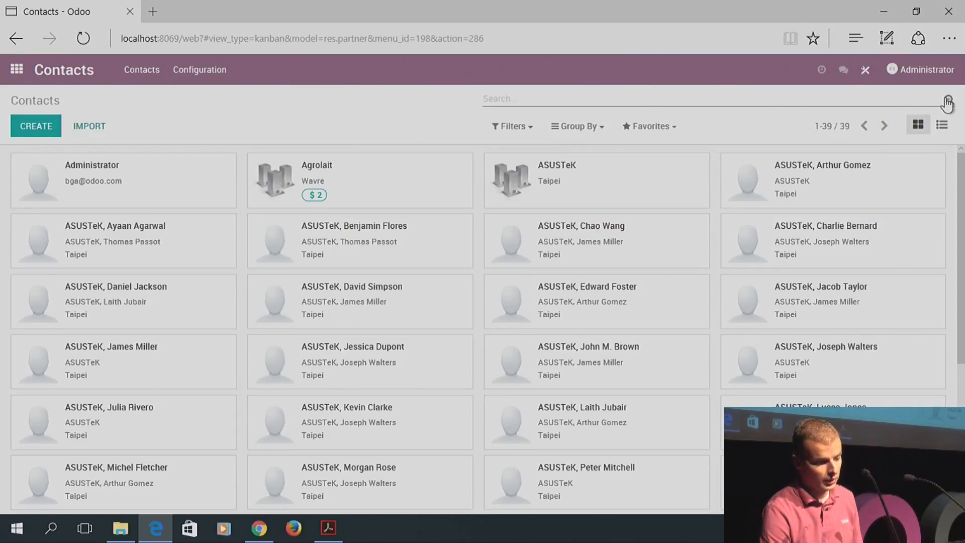
{"action": "left_click", "coordinate": [519, 130]}
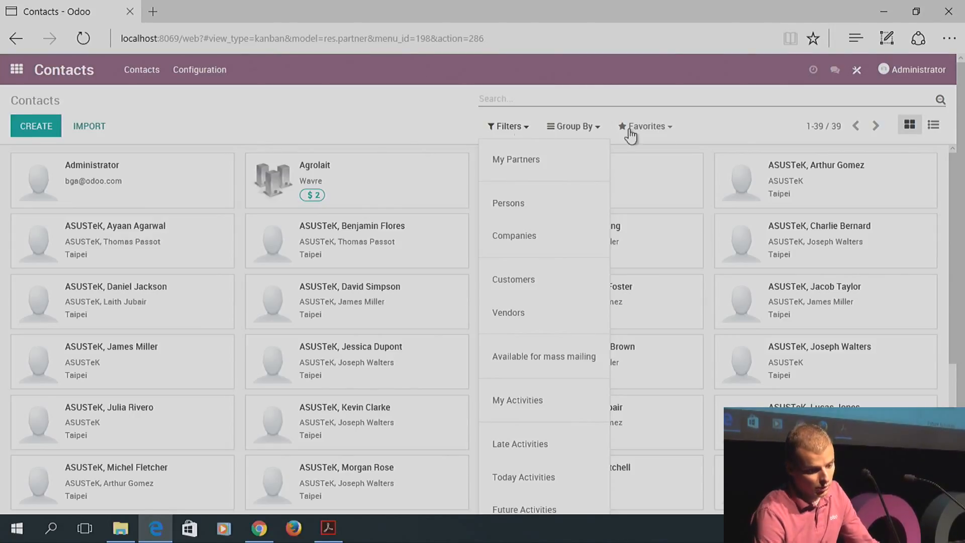
{"action": "left_click", "coordinate": [857, 73]}
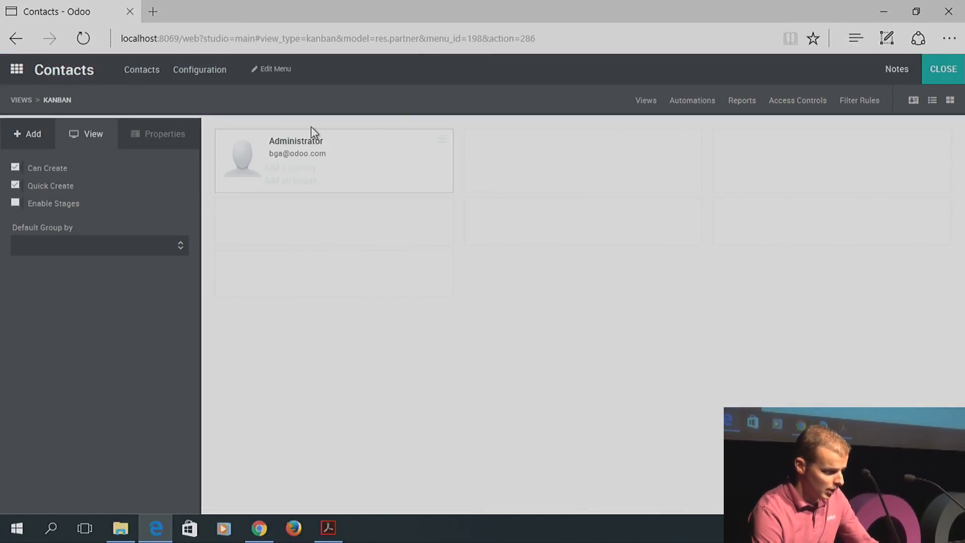
From the Contacts Views overview in Studio, open the Search view for editing
{"action": "left_click", "coordinate": [645, 102]}
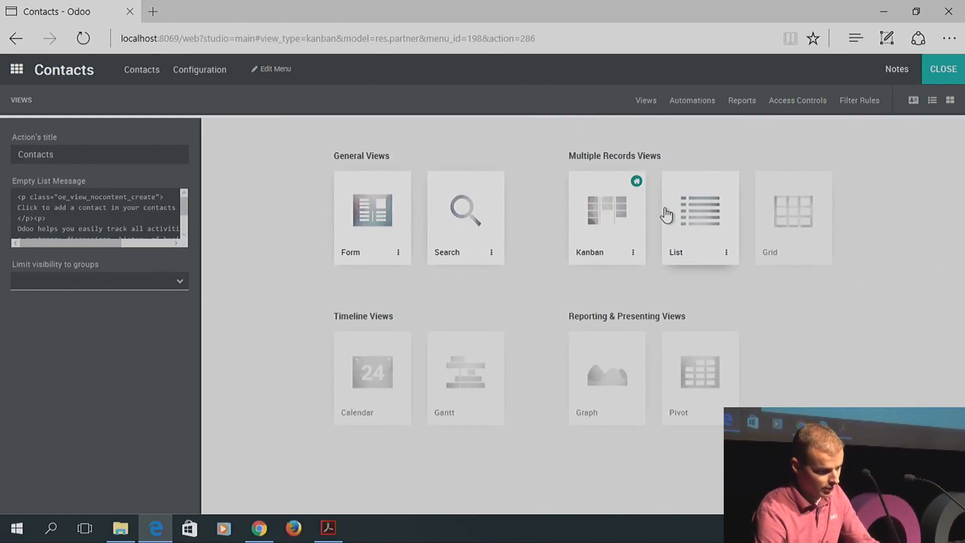
{"action": "left_click", "coordinate": [463, 211]}
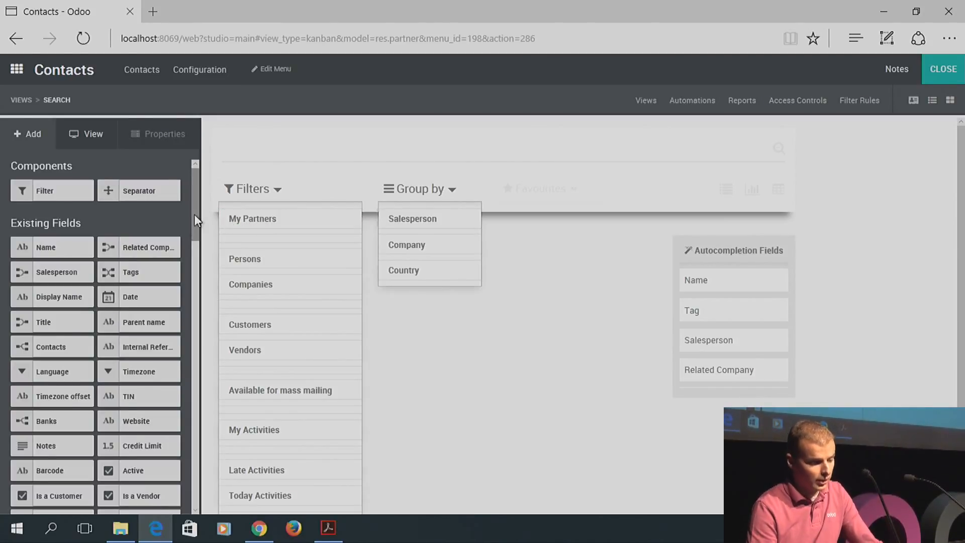
Drag the Student and Teacher fields into the Contacts search filters and dismiss the invalid view error
{"action": "left_click_drag", "start_coordinate": [194, 214], "coordinate": [267, 302]}
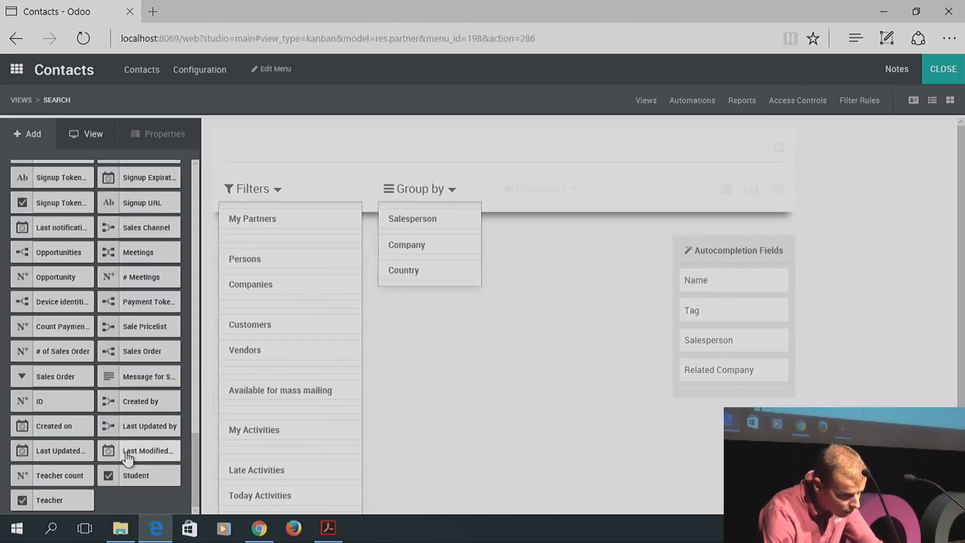
{"action": "left_click_drag", "start_coordinate": [66, 504], "coordinate": [432, 246]}
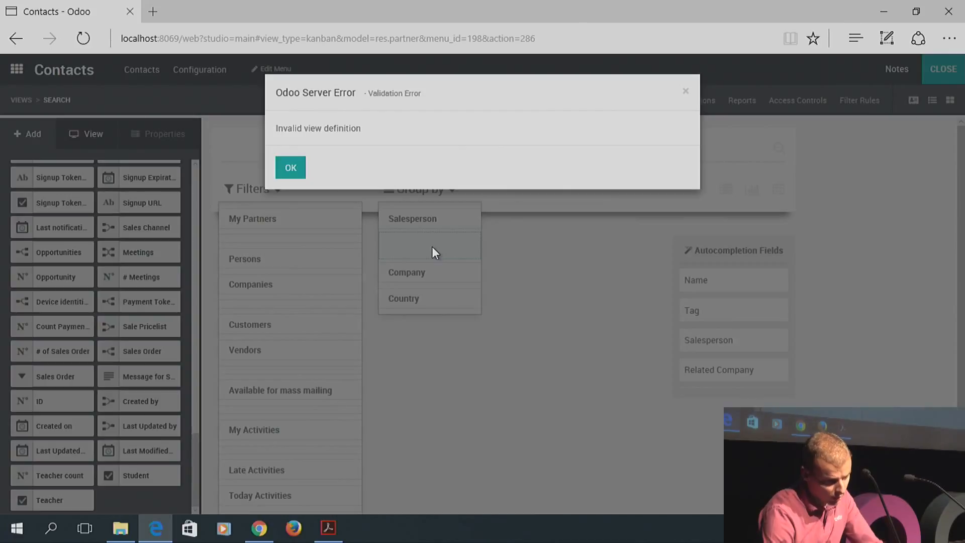
{"action": "left_click", "coordinate": [295, 171]}
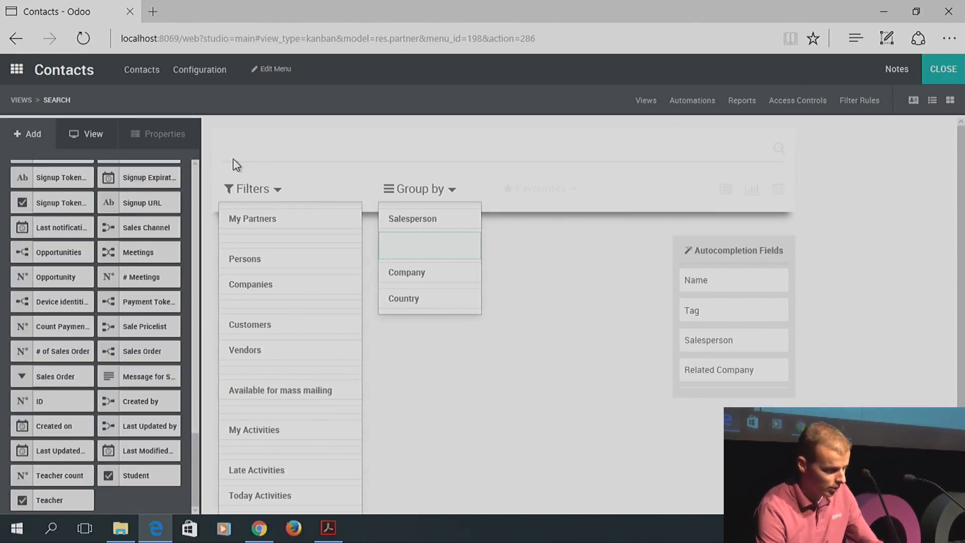
{"action": "scroll", "coordinate": [191, 252], "scroll_direction": "up", "scroll_amount": 6}
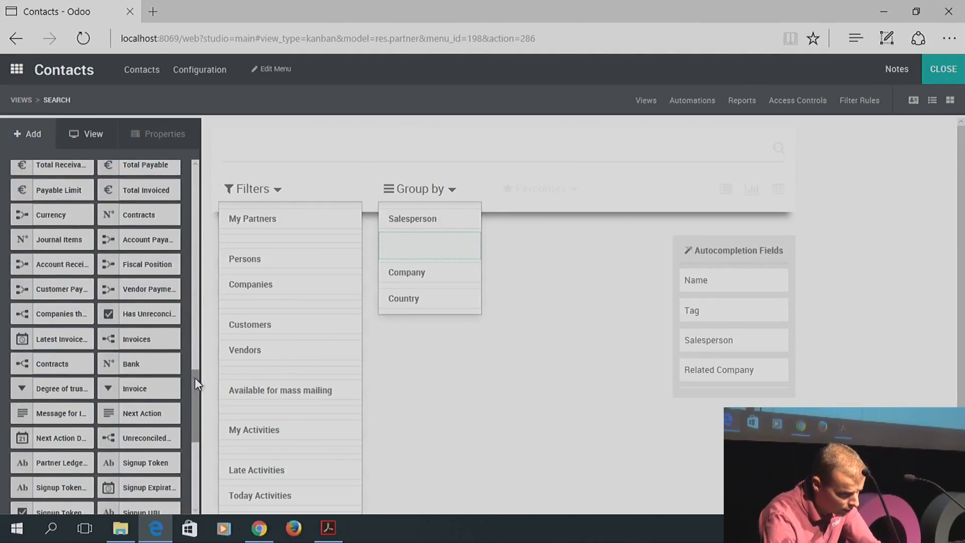
{"action": "left_click_drag", "start_coordinate": [195, 378], "coordinate": [191, 163]}
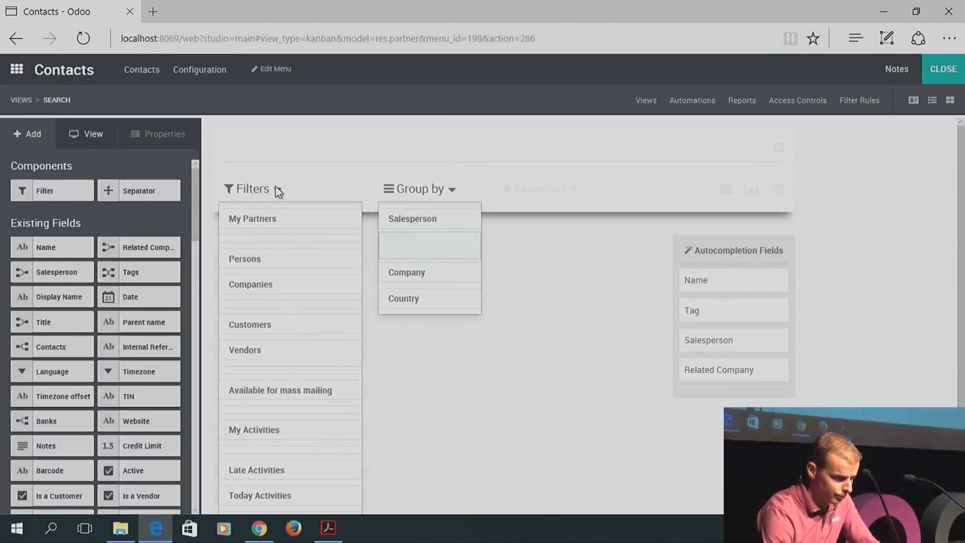
Add a custom filter under My Partners with the rule 'Teacher is set' and save it
{"action": "left_click_drag", "start_coordinate": [91, 197], "coordinate": [286, 252]}
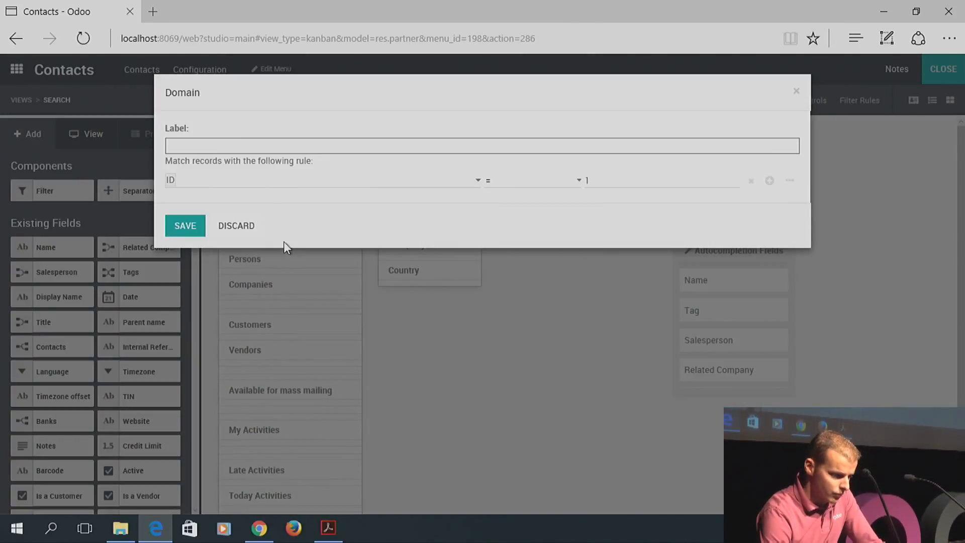
{"action": "left_click", "coordinate": [267, 146]}
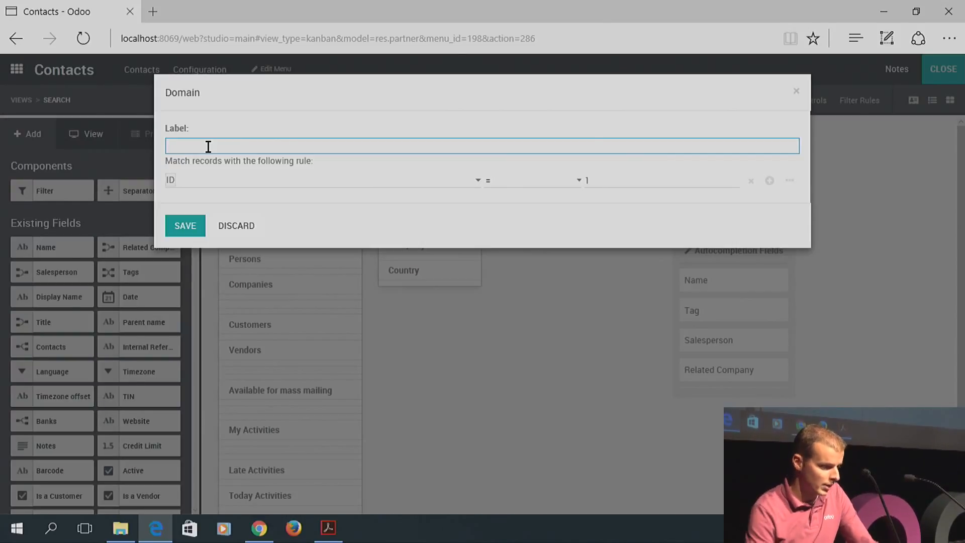
{"action": "left_click", "coordinate": [243, 180]}
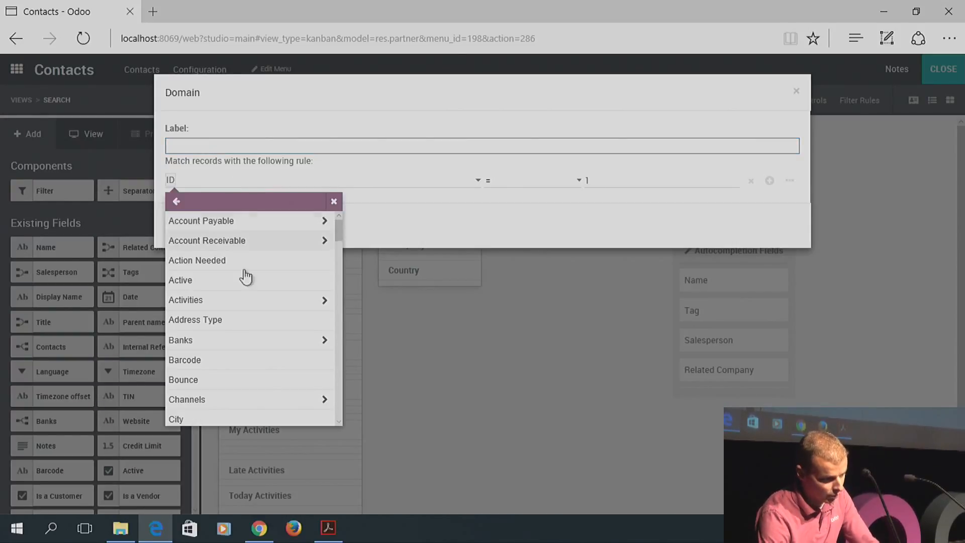
{"action": "left_click_drag", "start_coordinate": [339, 227], "coordinate": [335, 413]}
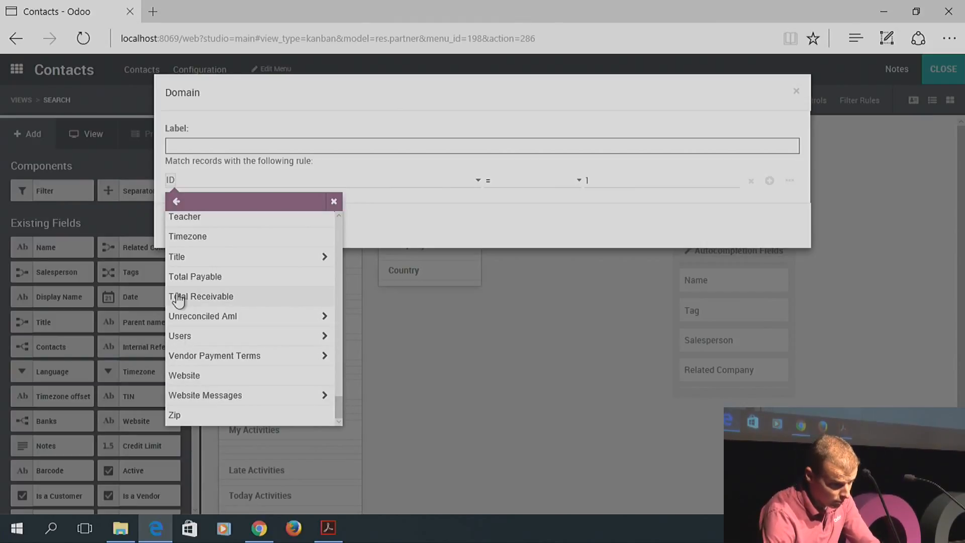
{"action": "left_click", "coordinate": [185, 219]}
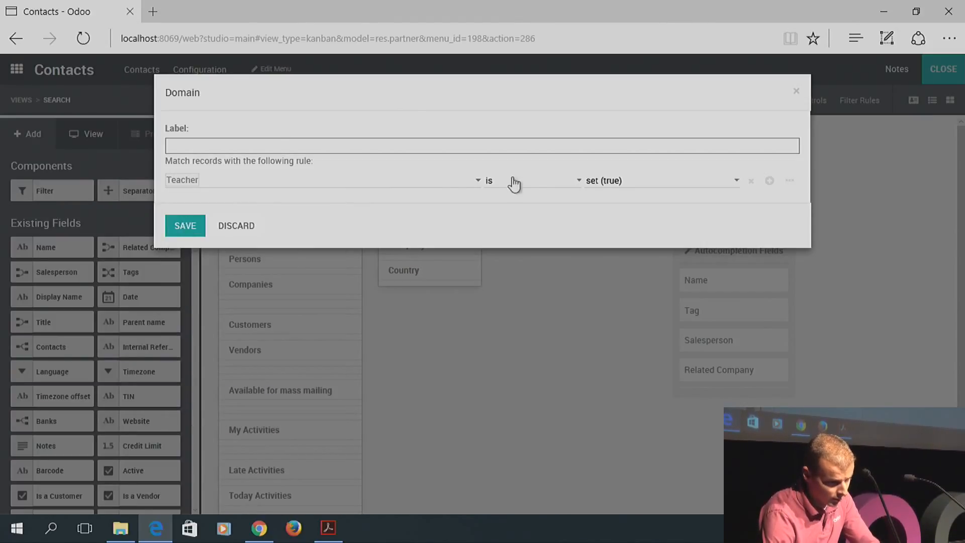
{"action": "left_click", "coordinate": [175, 227]}
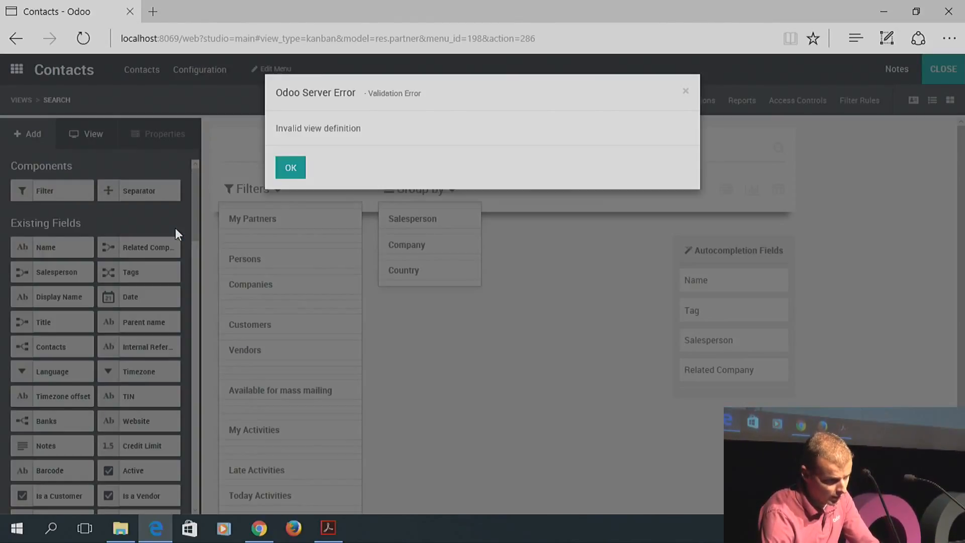
Dismiss the error, then try adding Barcode to the autocompletion fields and dismiss that error too
{"action": "left_click", "coordinate": [291, 168]}
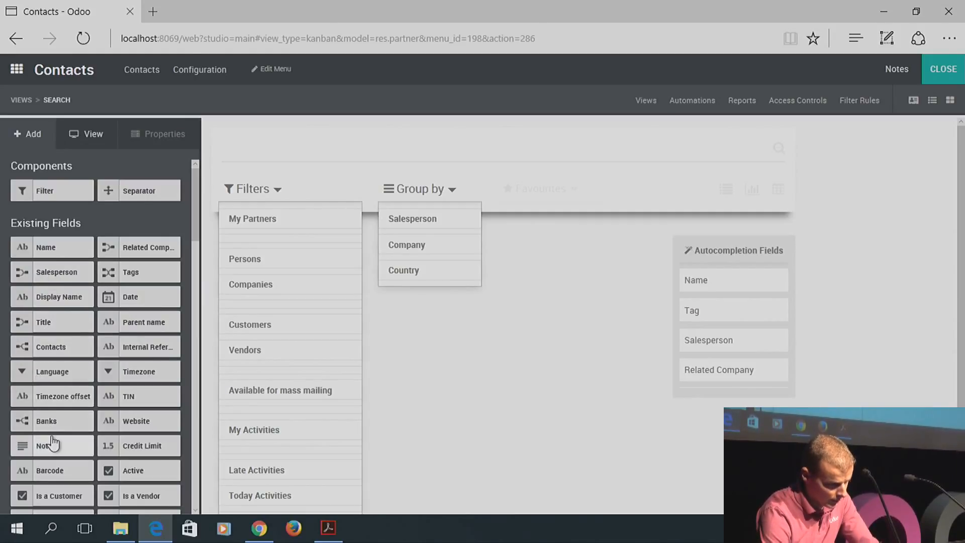
{"action": "left_click_drag", "start_coordinate": [49, 475], "coordinate": [726, 285]}
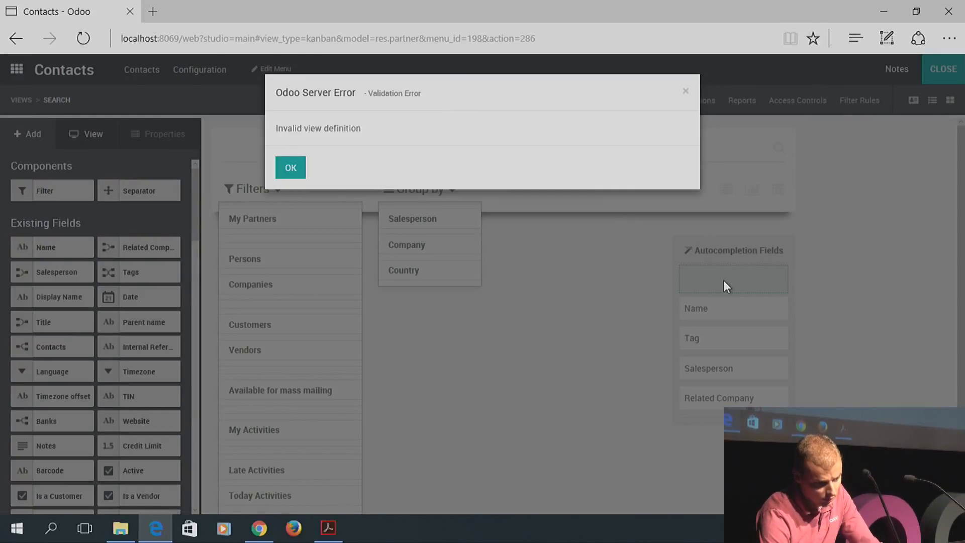
{"action": "left_click", "coordinate": [291, 168]}
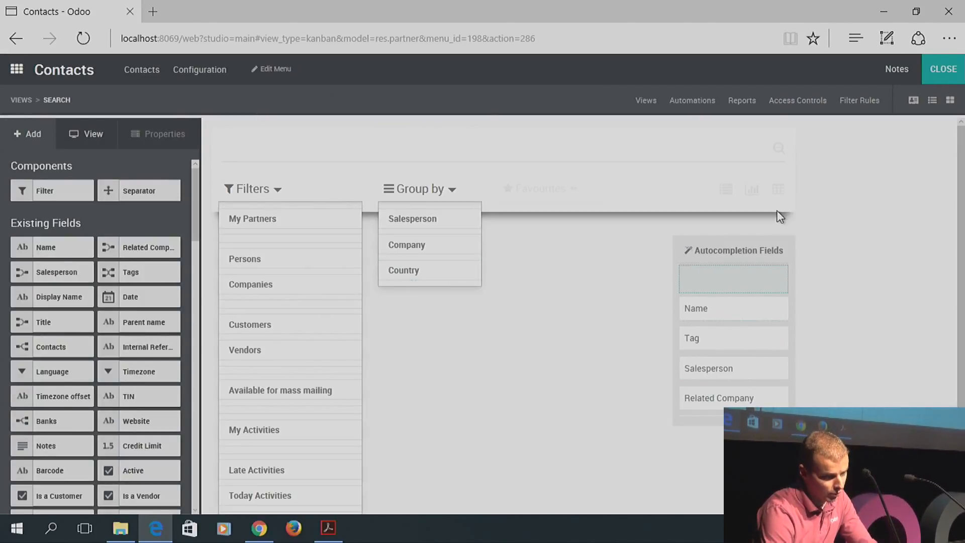
Exit Studio and search Contacts for 'fgkzhf' to check which fields are suggested
{"action": "left_click", "coordinate": [940, 68]}
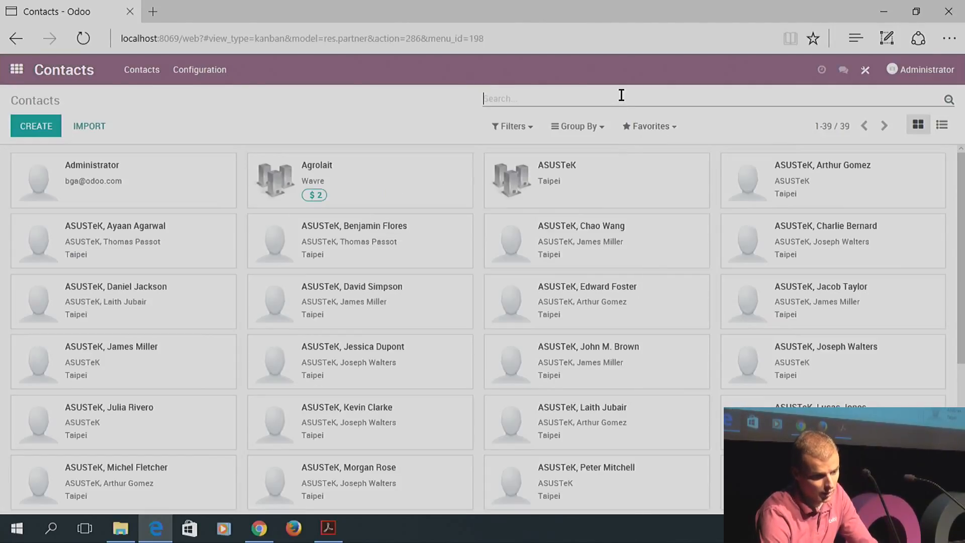
{"action": "type", "text": "fgkzhf"}
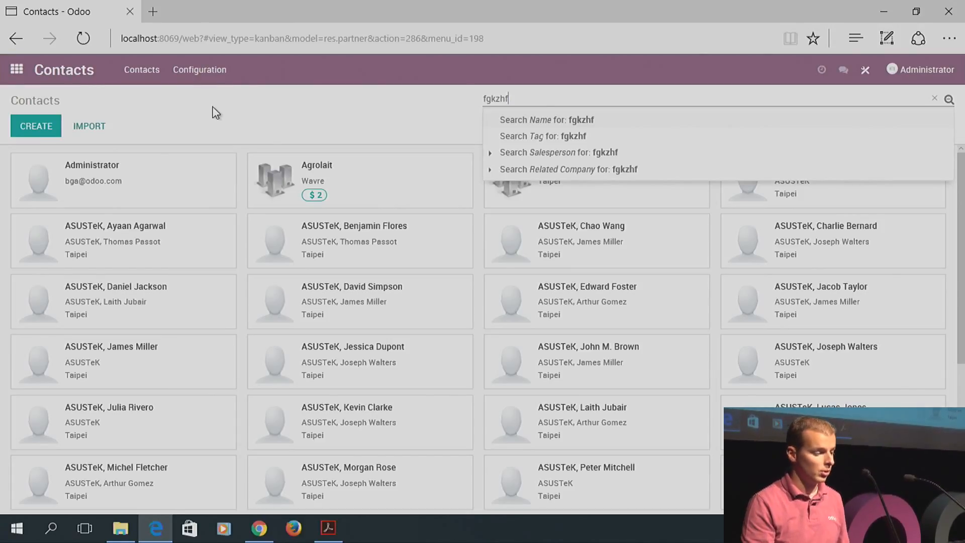
Open the Introduction to Accounting course in the Academy app
{"action": "left_click", "coordinate": [17, 70]}
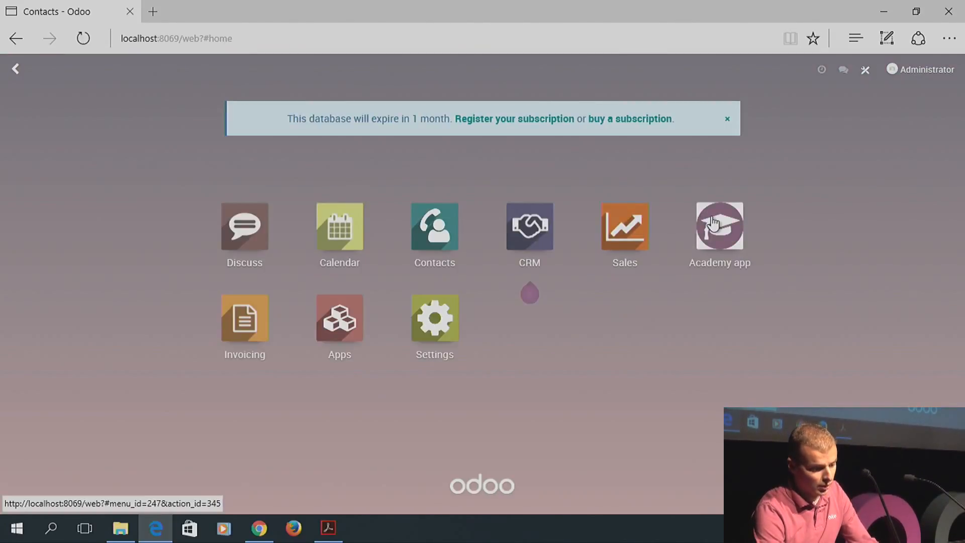
{"action": "left_click", "coordinate": [734, 222]}
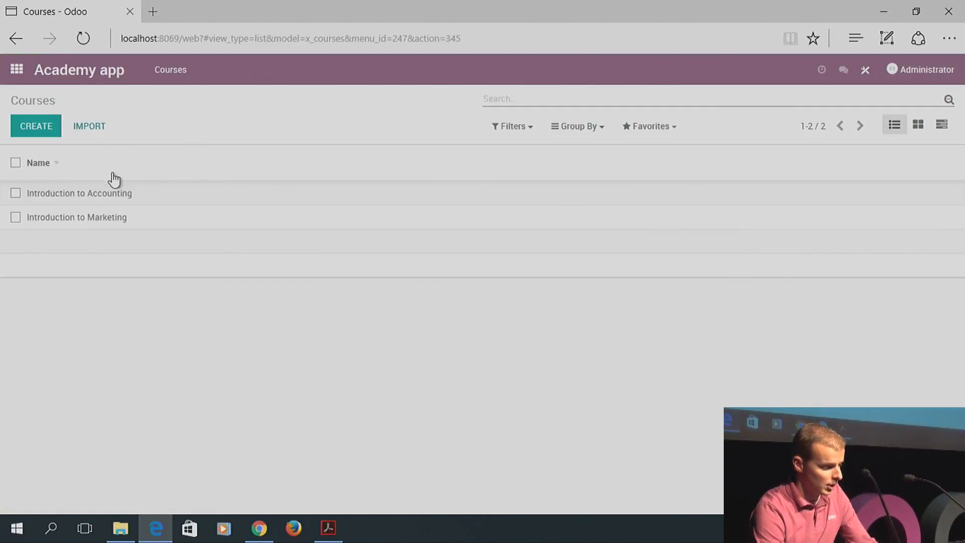
{"action": "left_click", "coordinate": [94, 196]}
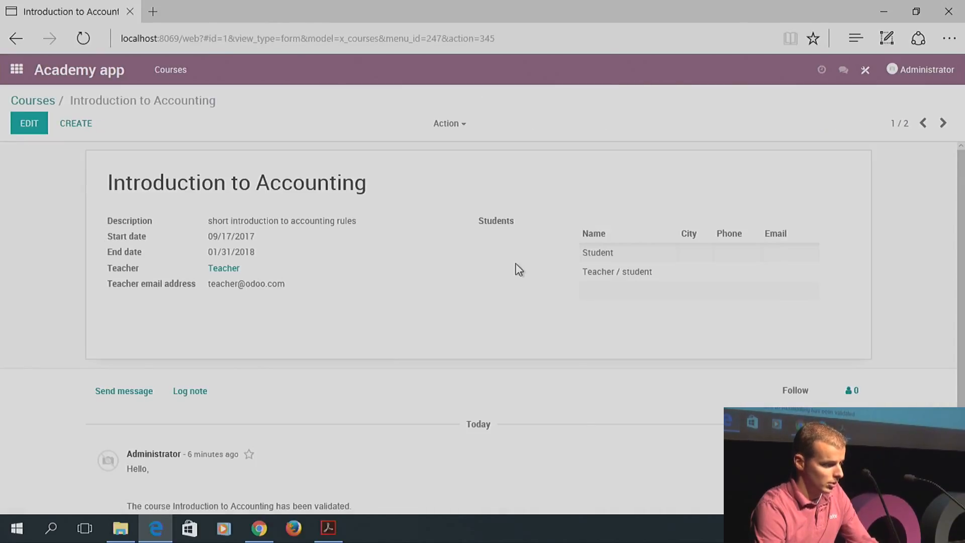
In Studio's Reports, create a new course report using the business document template
{"action": "left_click", "coordinate": [865, 69]}
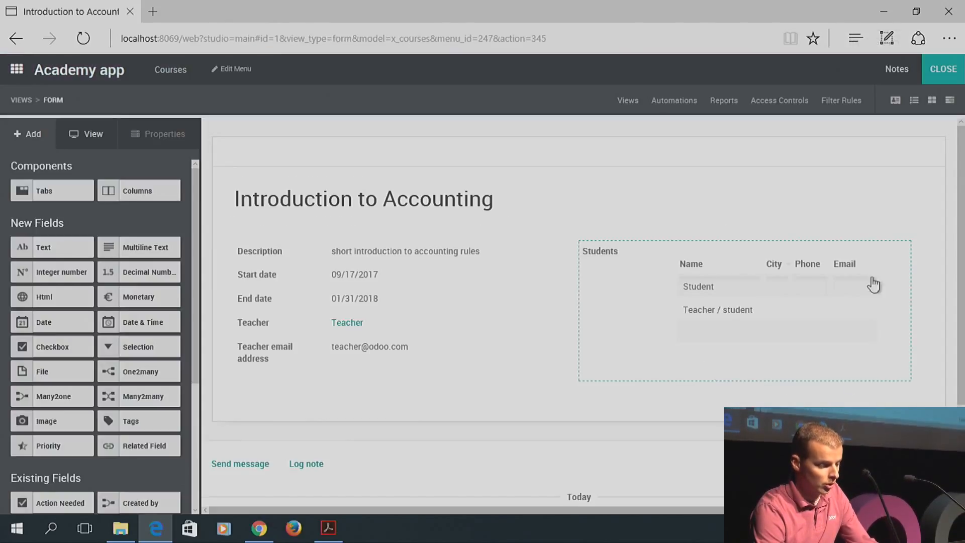
{"action": "left_click", "coordinate": [721, 103]}
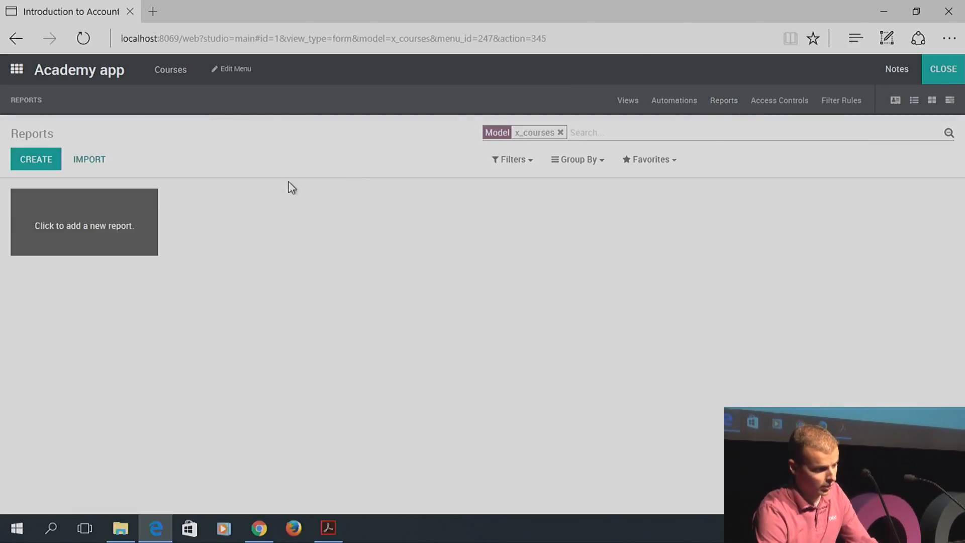
{"action": "left_click", "coordinate": [45, 159]}
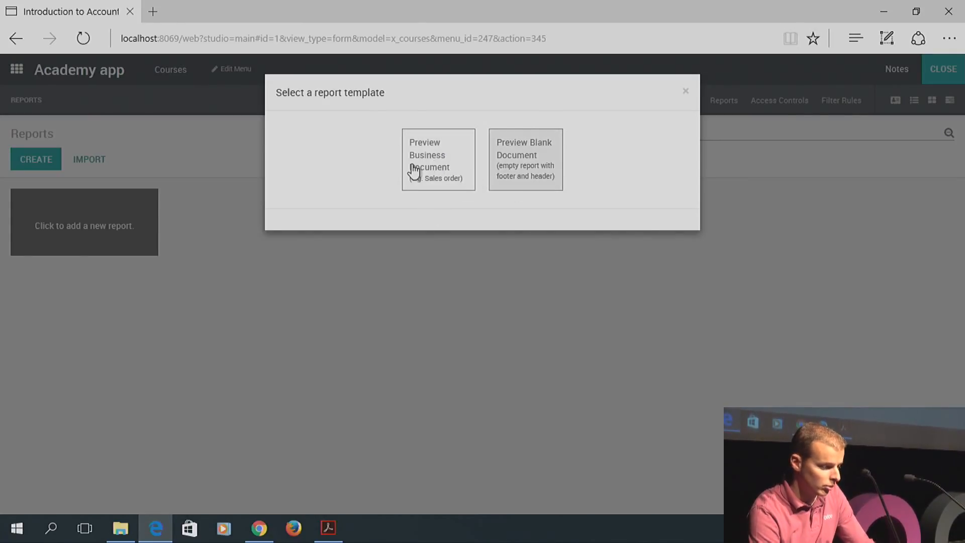
{"action": "left_click", "coordinate": [433, 159]}
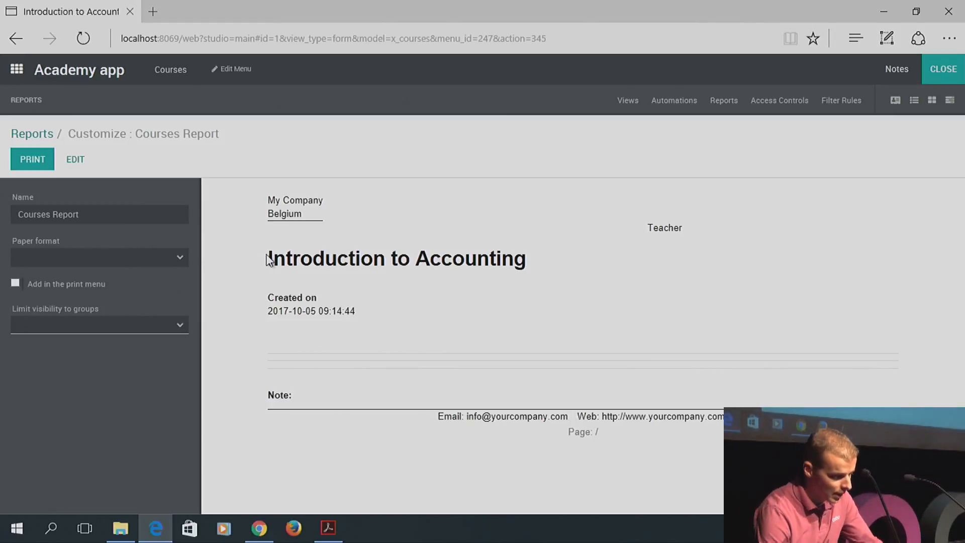
Exit Studio and reload the page with 'debug' added to the URL
{"action": "left_click", "coordinate": [939, 69]}
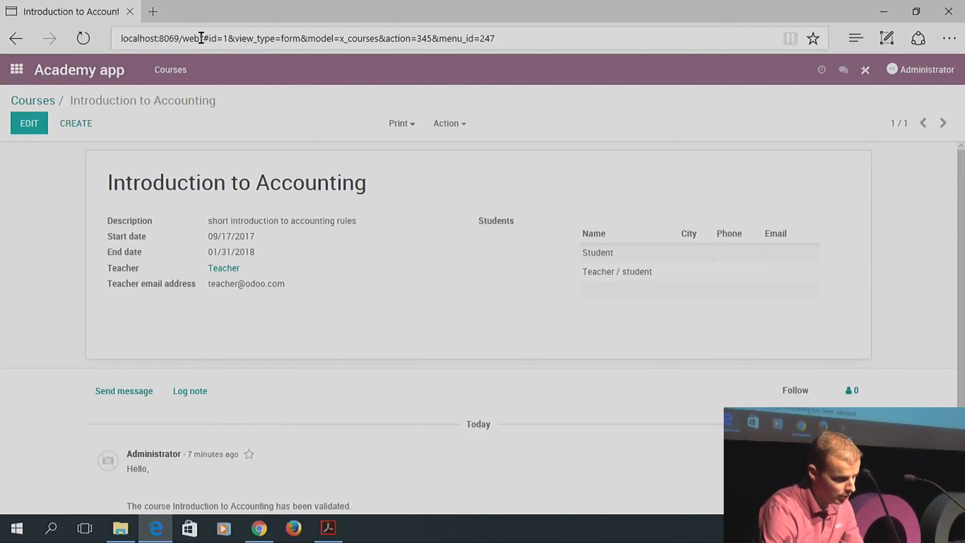
{"action": "left_click", "coordinate": [201, 38]}
{"action": "left_click", "coordinate": [250, 38]}
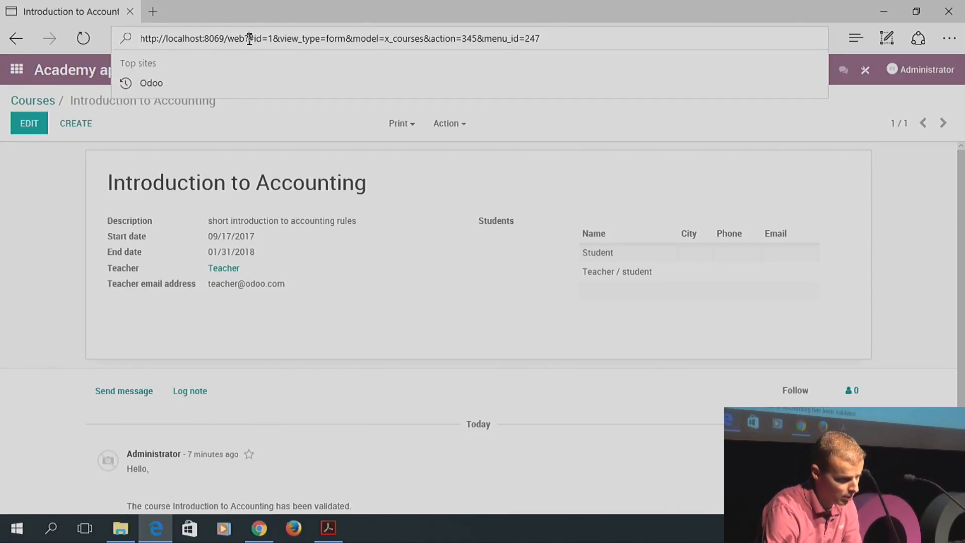
{"action": "type", "text": "debug"}
{"action": "key", "text": "Return"}
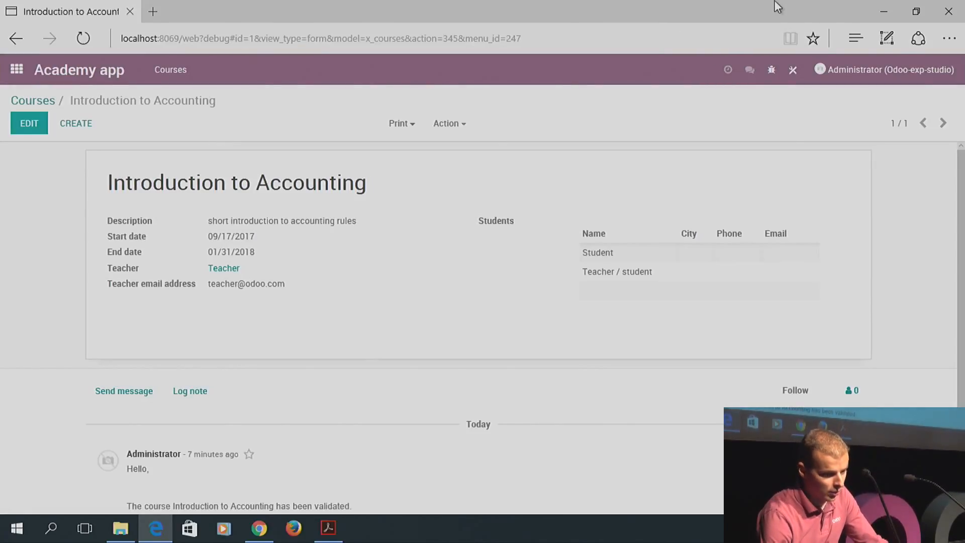
Reopen Studio and open the Courses Report from Reports
{"action": "left_click", "coordinate": [792, 69]}
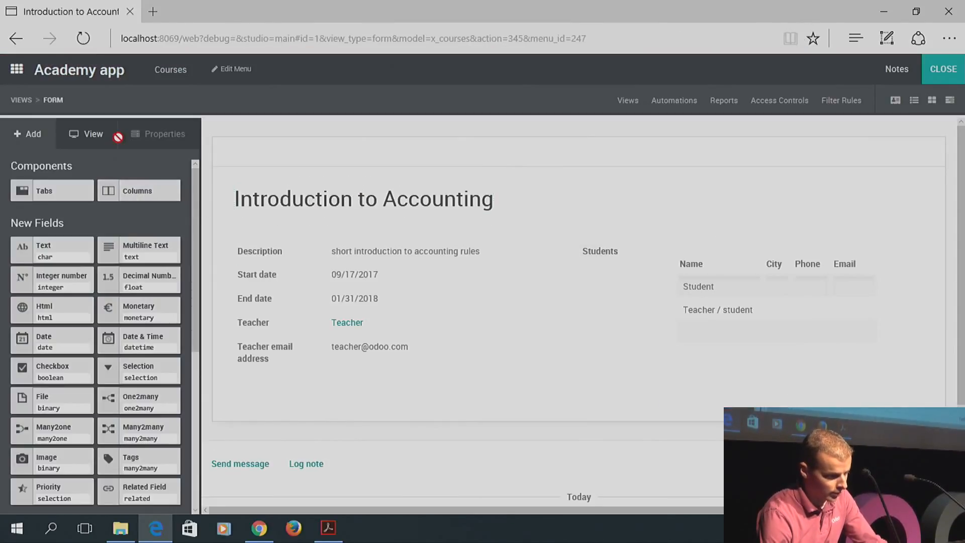
{"action": "left_click", "coordinate": [723, 100]}
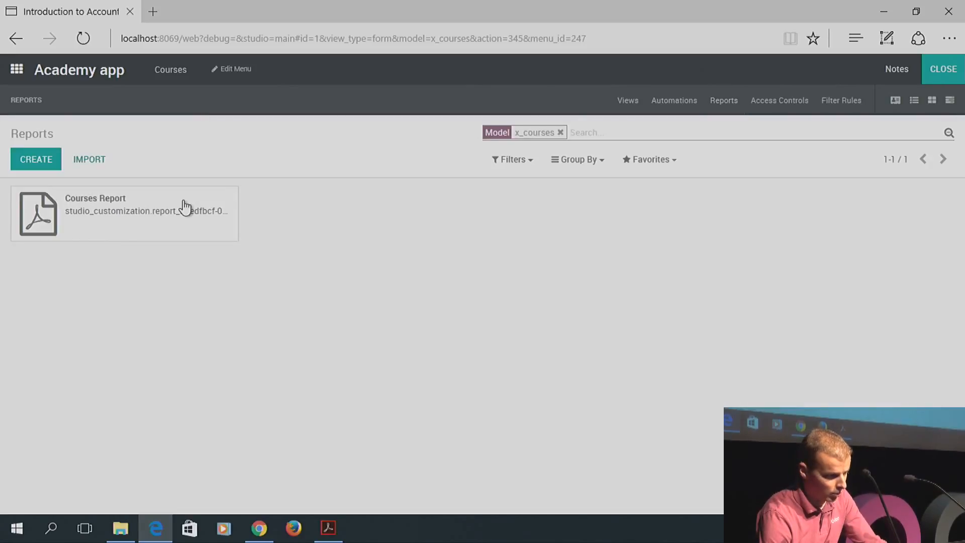
{"action": "left_click", "coordinate": [121, 217]}
Review the Courses Report's XML template code, then exit Studio to the course form
{"action": "left_click", "coordinate": [82, 431]}
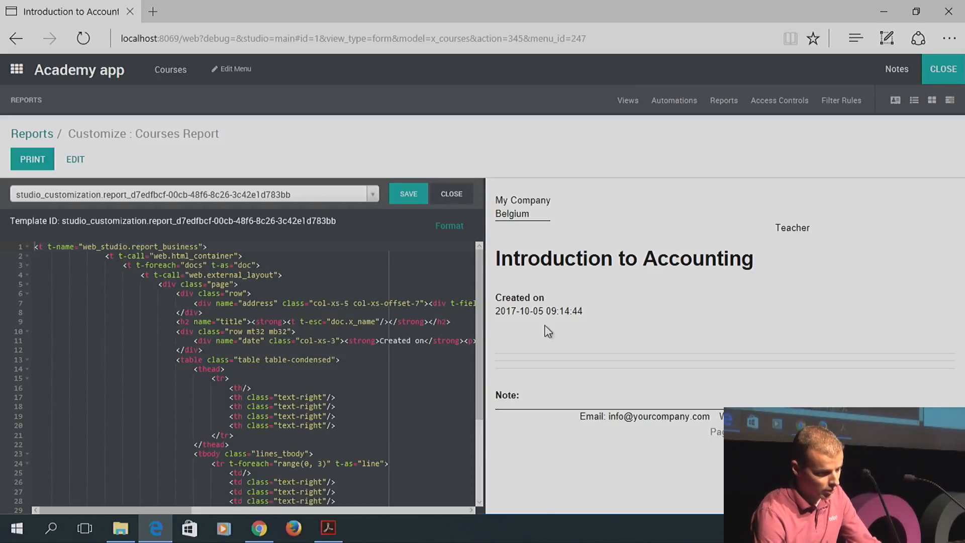
{"action": "left_click_drag", "start_coordinate": [477, 318], "coordinate": [496, 317]}
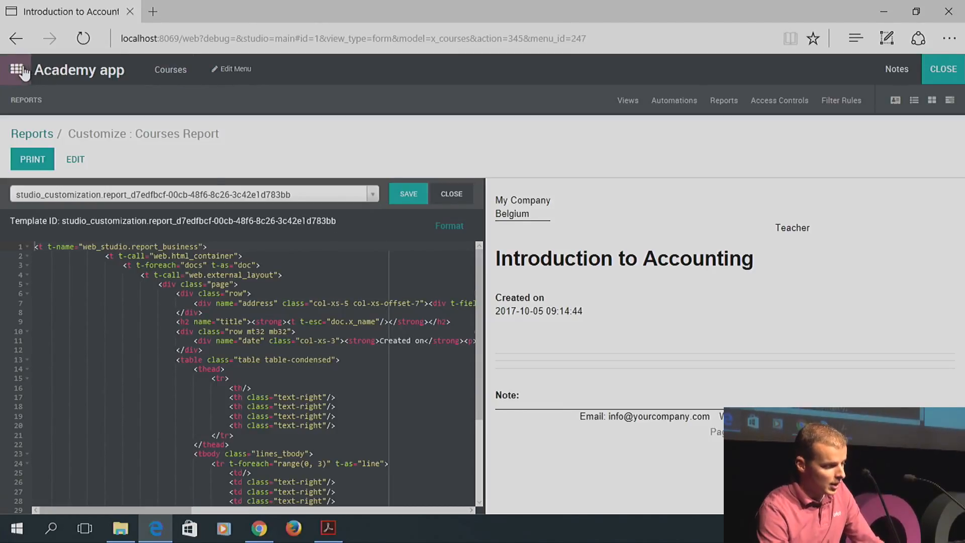
{"action": "left_click", "coordinate": [942, 73]}
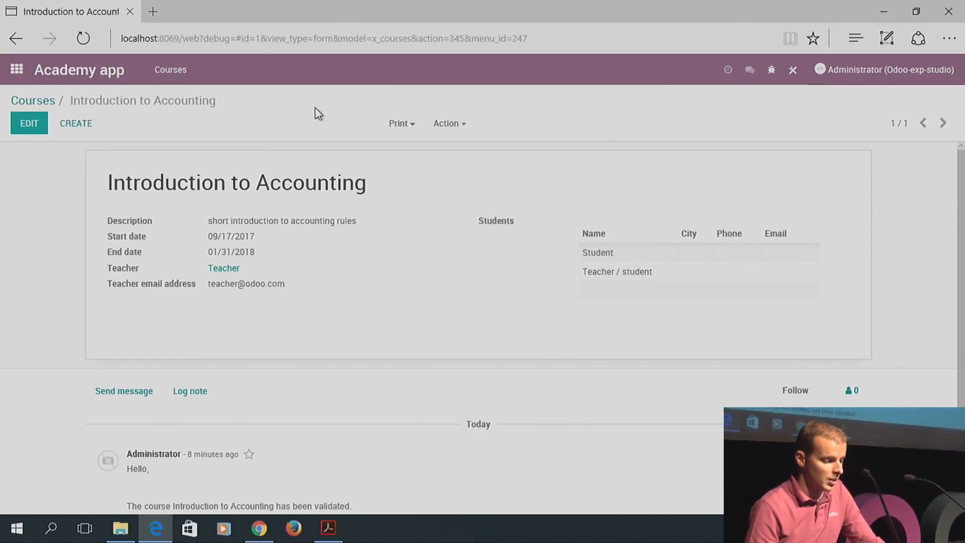
Open Studio on the apps home screen and toggle the Customizations dropdown open and closed
{"action": "left_click", "coordinate": [16, 71]}
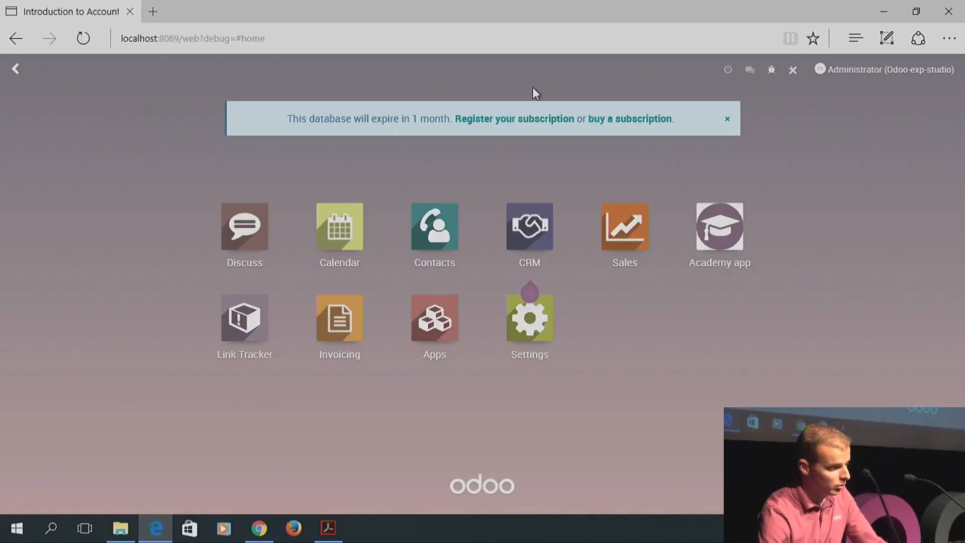
{"action": "left_click", "coordinate": [794, 71]}
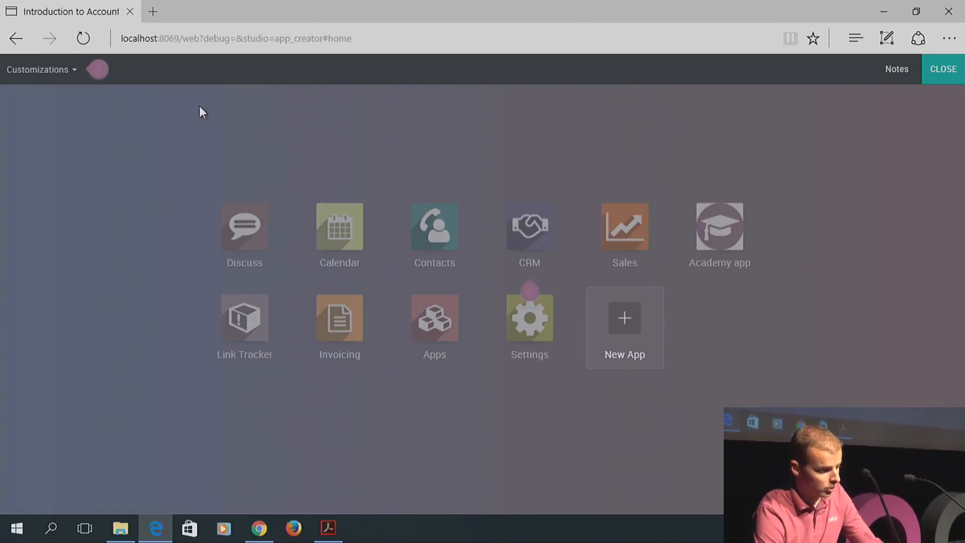
{"action": "left_click", "coordinate": [72, 80]}
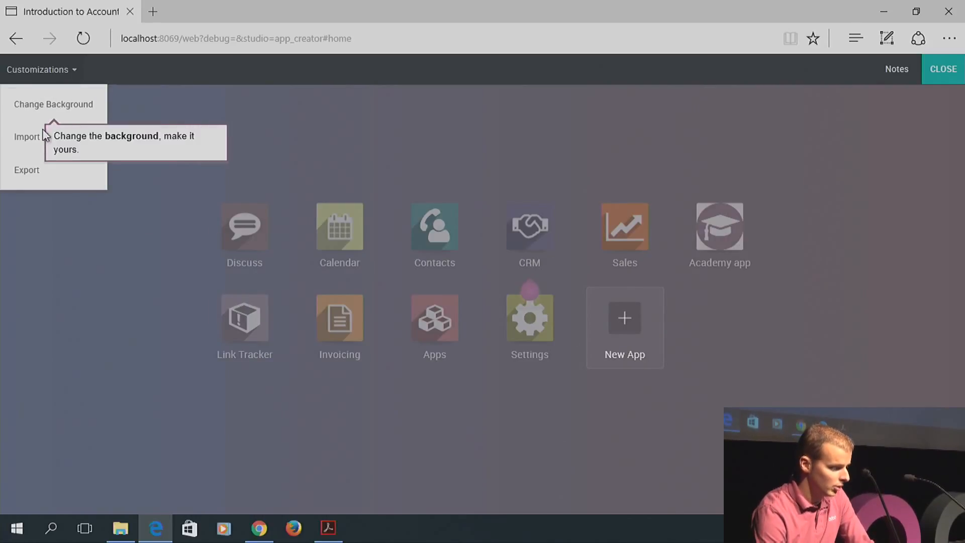
{"action": "left_click", "coordinate": [28, 172]}
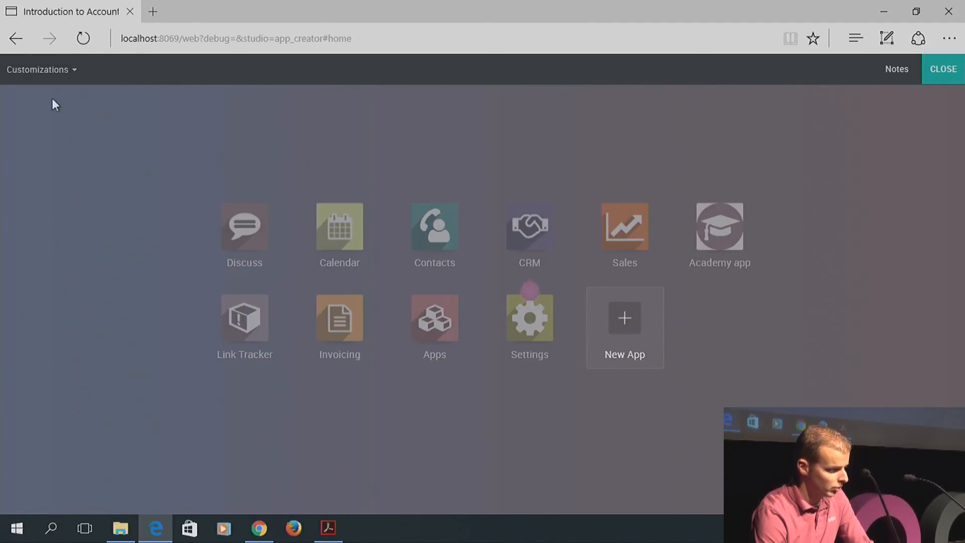
{"action": "left_click", "coordinate": [66, 77]}
{"action": "left_click", "coordinate": [38, 171]}
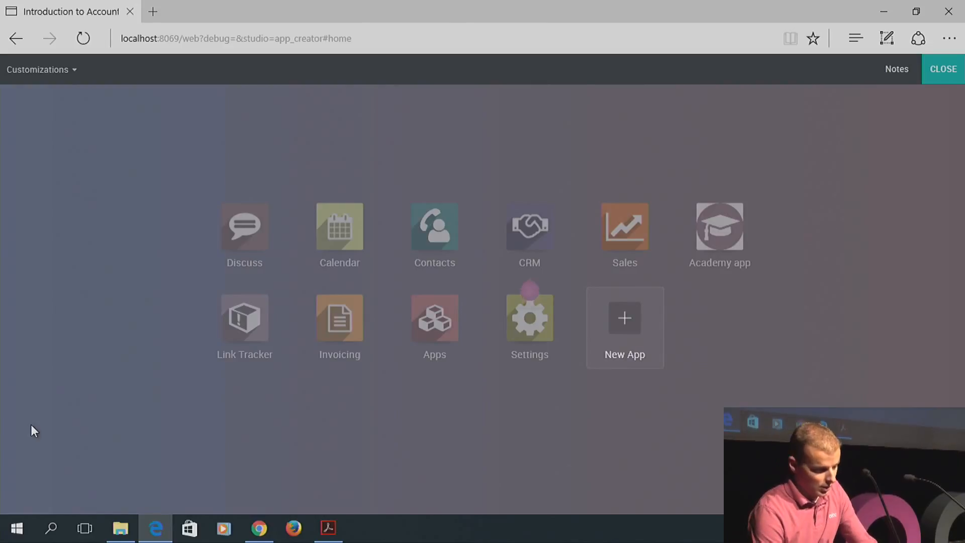
In the slides PDF, advance through New Features, New app creation and Switch between apps to One2Many & Many2Many fields
{"action": "left_click", "coordinate": [329, 529]}
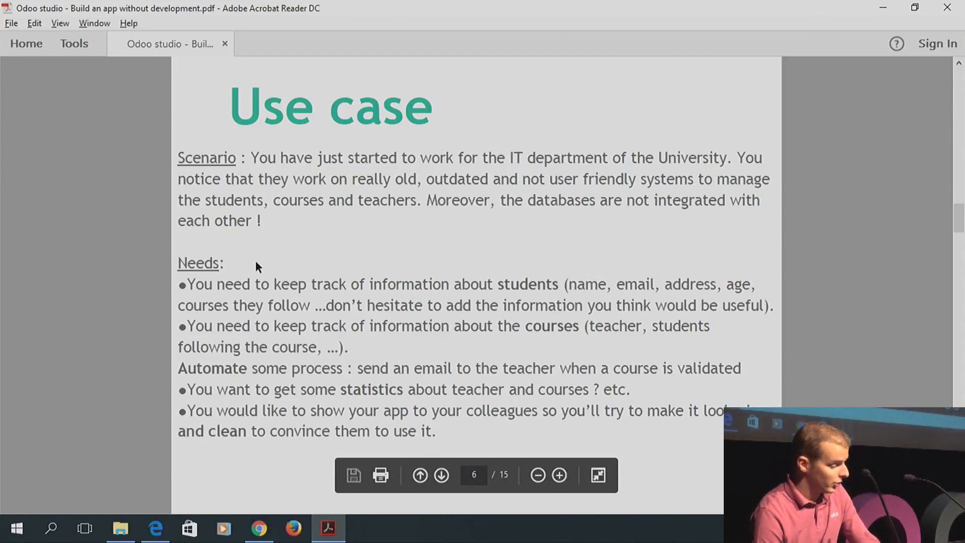
{"action": "key", "text": "Page_Down"}
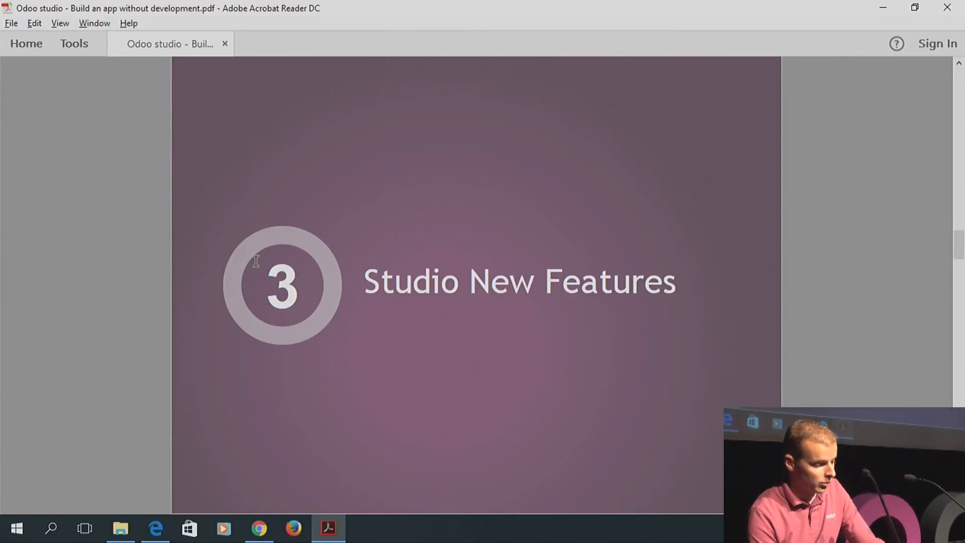
{"action": "key", "text": "Page_Down"}
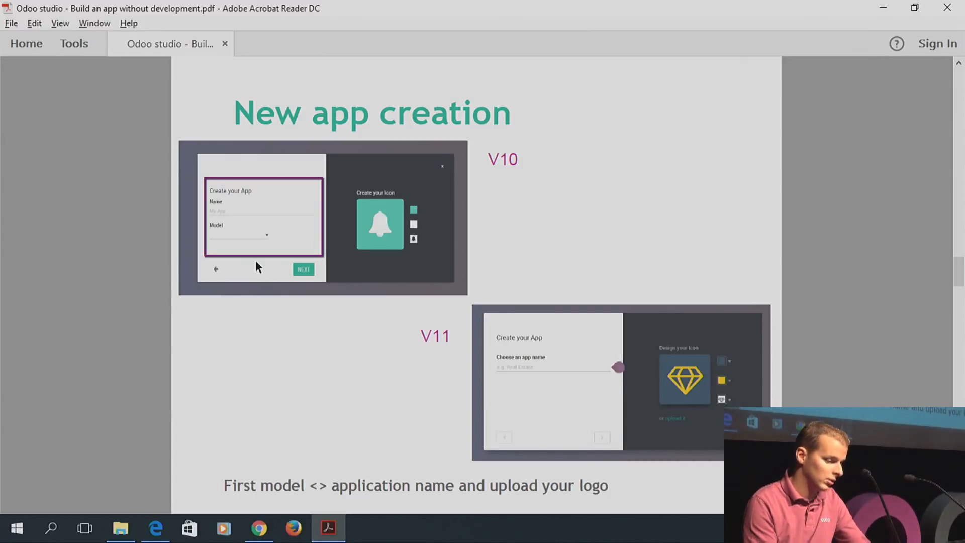
{"action": "key", "text": "Page_Down"}
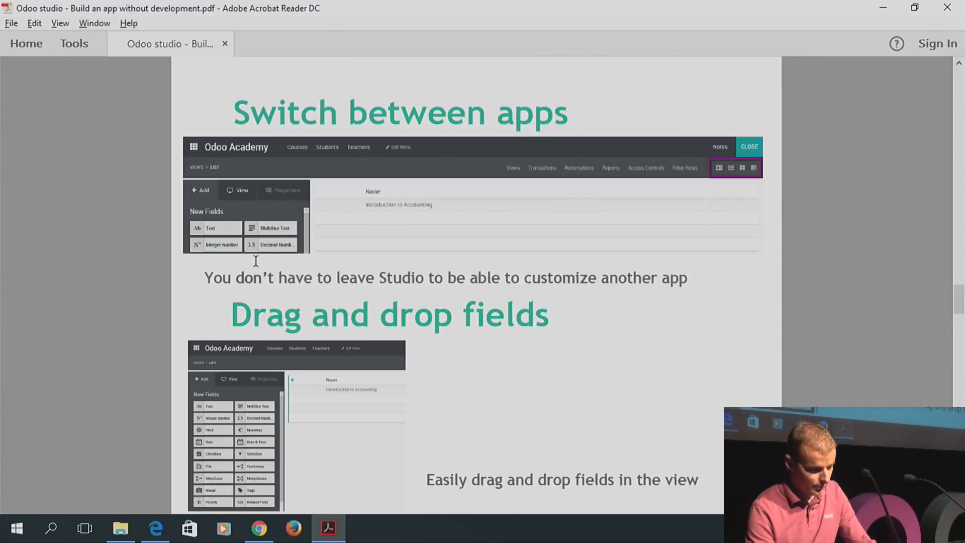
{"action": "key", "text": "Right"}
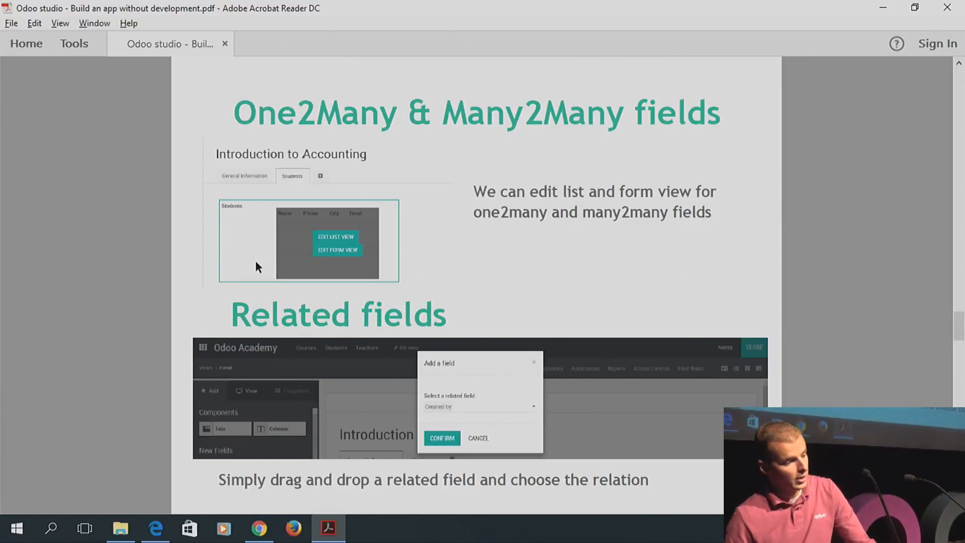